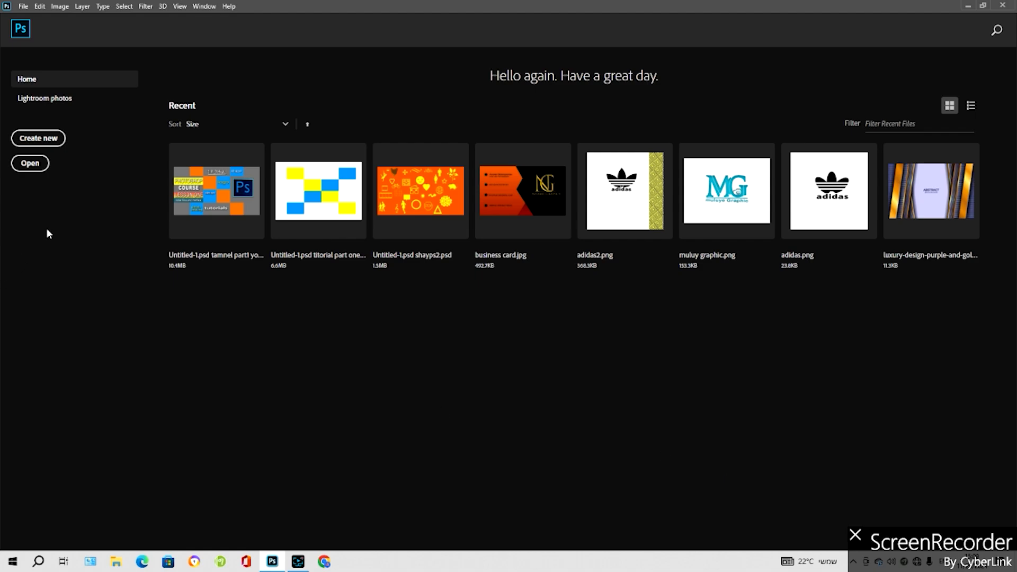
Create a new document named "part 2" from the HDTV 1080p preset, 1920 x 1080 pixels
{"action": "left_click", "coordinate": [38, 138]}
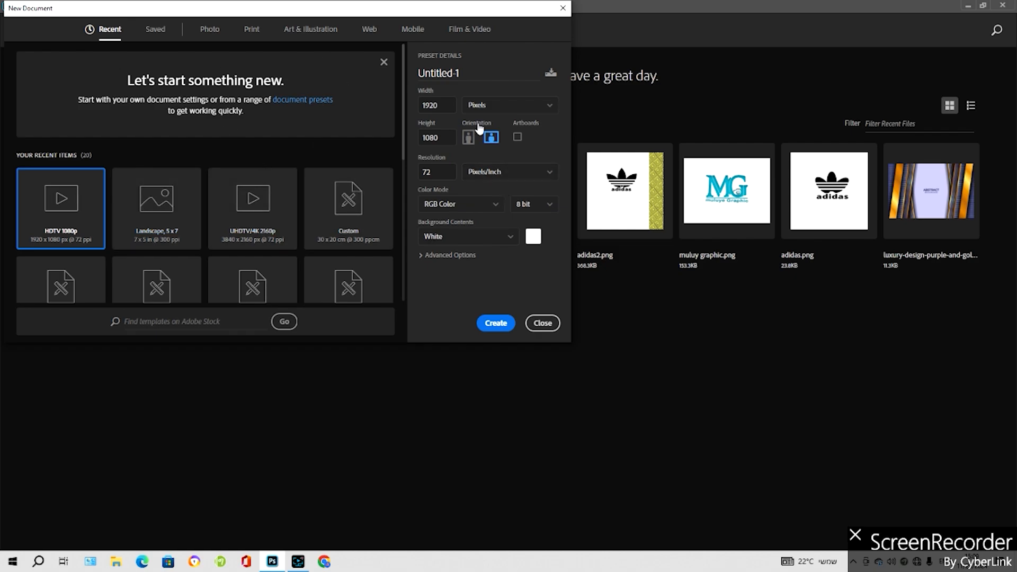
{"action": "triple_click", "coordinate": [488, 74]}
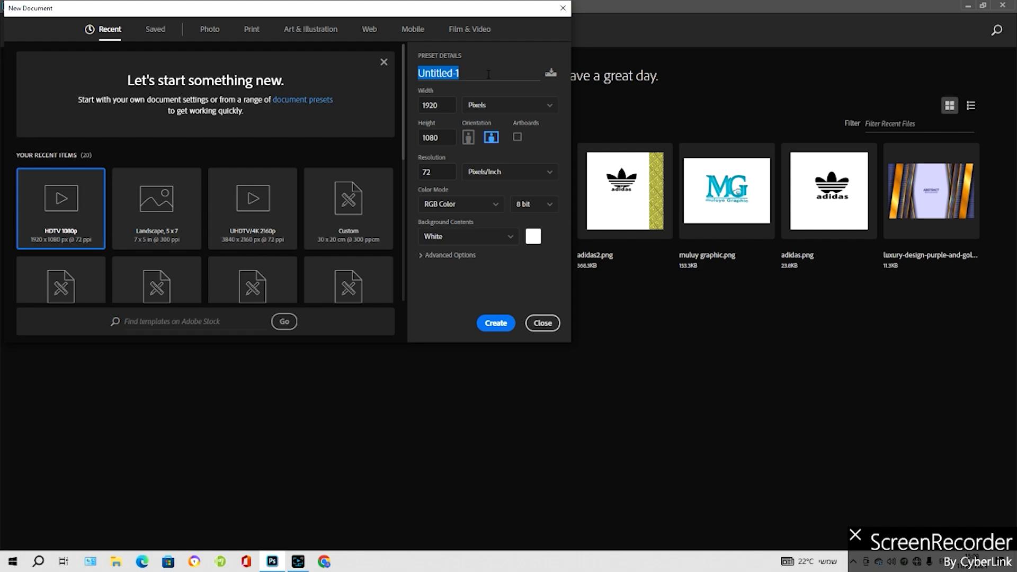
{"action": "key", "text": "BackSpace"}
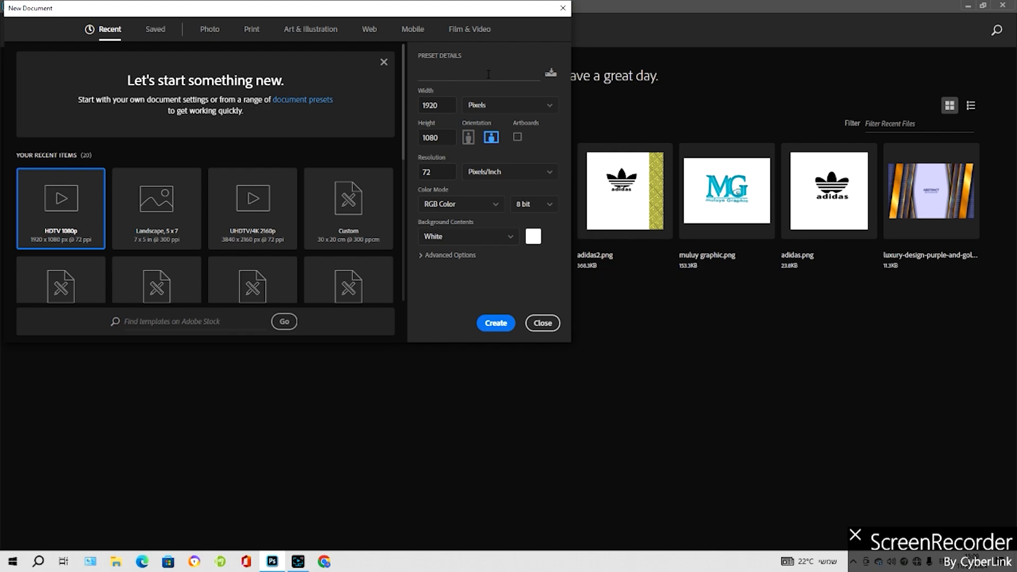
{"action": "type", "text": "part 2"}
{"action": "left_click", "coordinate": [496, 323]}
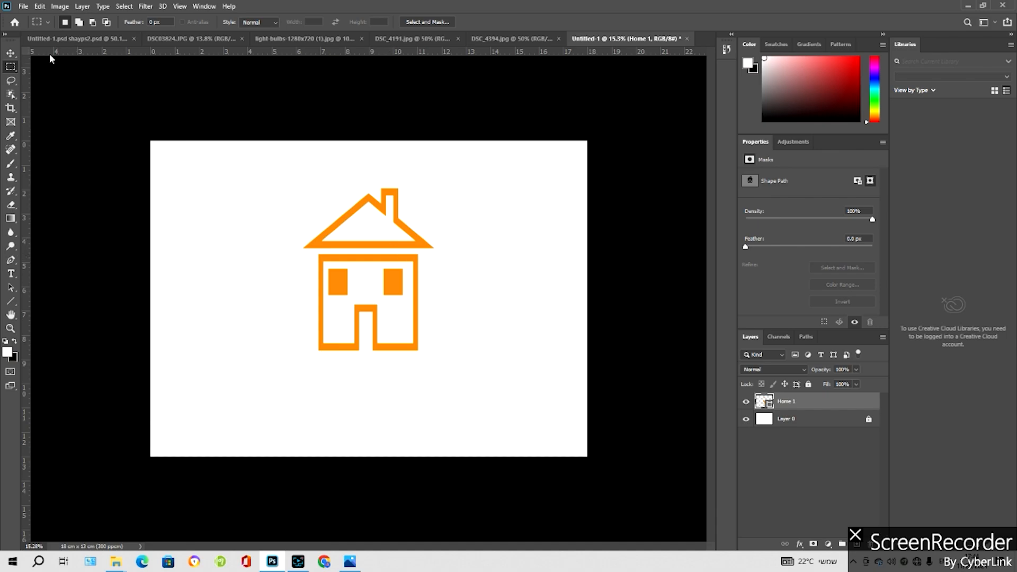
Move the orange house toward the canvas's left side and enlarge it to about 134% width and 118% height
{"action": "left_click", "coordinate": [11, 53]}
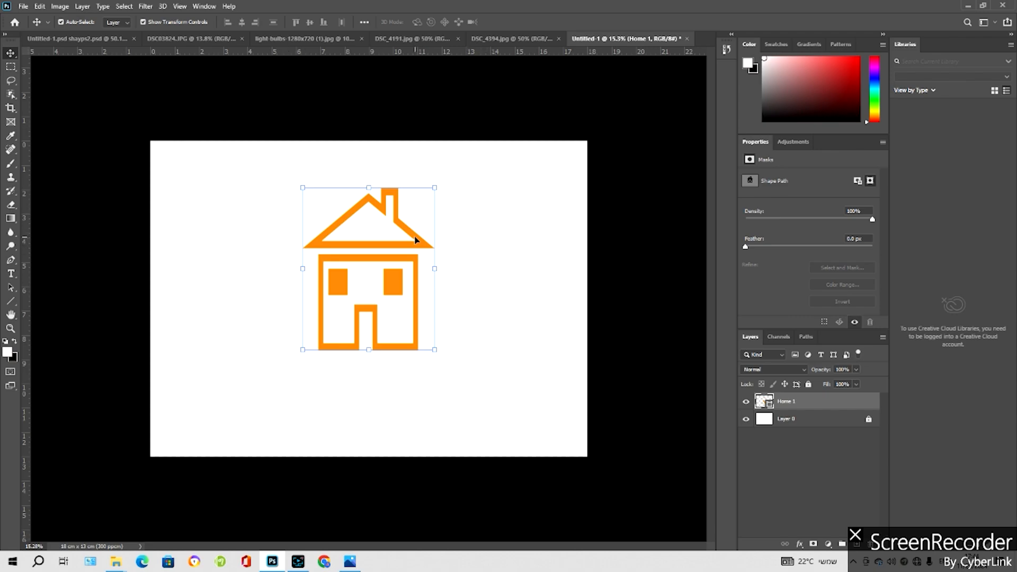
{"action": "left_click_drag", "start_coordinate": [416, 240], "coordinate": [321, 252]}
{"action": "left_click_drag", "start_coordinate": [339, 196], "coordinate": [378, 170]}
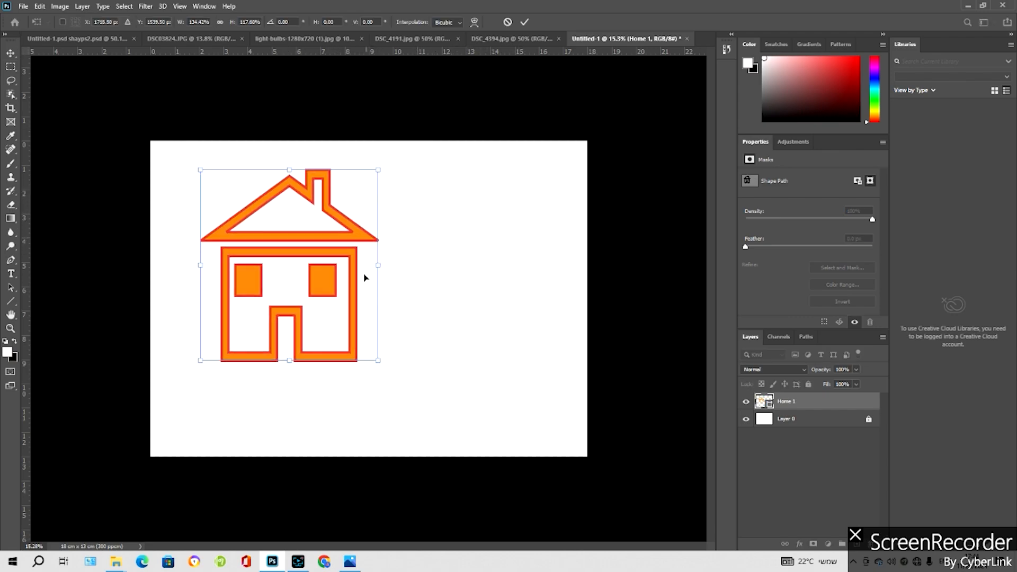
Resize the orange house smaller and reposition it near the middle of the white canvas
{"action": "left_click_drag", "start_coordinate": [372, 358], "coordinate": [322, 309]}
{"action": "left_click_drag", "start_coordinate": [287, 223], "coordinate": [358, 275]}
{"action": "left_click_drag", "start_coordinate": [399, 236], "coordinate": [420, 210]}
{"action": "mouse_move", "coordinate": [360, 275]}
{"action": "left_mouse_down"}
{"action": "mouse_move", "coordinate": [470, 241]}
{"action": "mouse_move", "coordinate": [329, 261]}
{"action": "mouse_move", "coordinate": [359, 247]}
{"action": "mouse_move", "coordinate": [365, 256]}
{"action": "mouse_move", "coordinate": [477, 200]}
{"action": "mouse_move", "coordinate": [483, 206]}
{"action": "mouse_move", "coordinate": [298, 232]}
{"action": "mouse_move", "coordinate": [294, 206]}
{"action": "mouse_move", "coordinate": [370, 322]}
{"action": "mouse_move", "coordinate": [408, 296]}
{"action": "left_mouse_up"}
{"action": "left_click", "coordinate": [175, 234]}
{"action": "mouse_move", "coordinate": [363, 320]}
{"action": "left_mouse_down"}
{"action": "mouse_move", "coordinate": [422, 291]}
{"action": "mouse_move", "coordinate": [547, 188]}
{"action": "mouse_move", "coordinate": [380, 253]}
{"action": "mouse_move", "coordinate": [237, 205]}
{"action": "left_mouse_up"}
{"action": "mouse_move", "coordinate": [375, 268]}
{"action": "left_mouse_down"}
{"action": "mouse_move", "coordinate": [275, 239]}
{"action": "mouse_move", "coordinate": [229, 188]}
{"action": "mouse_move", "coordinate": [291, 291]}
{"action": "mouse_move", "coordinate": [409, 325]}
{"action": "mouse_move", "coordinate": [396, 268]}
{"action": "mouse_move", "coordinate": [370, 245]}
{"action": "mouse_move", "coordinate": [394, 264]}
{"action": "mouse_move", "coordinate": [378, 263]}
{"action": "left_mouse_up"}
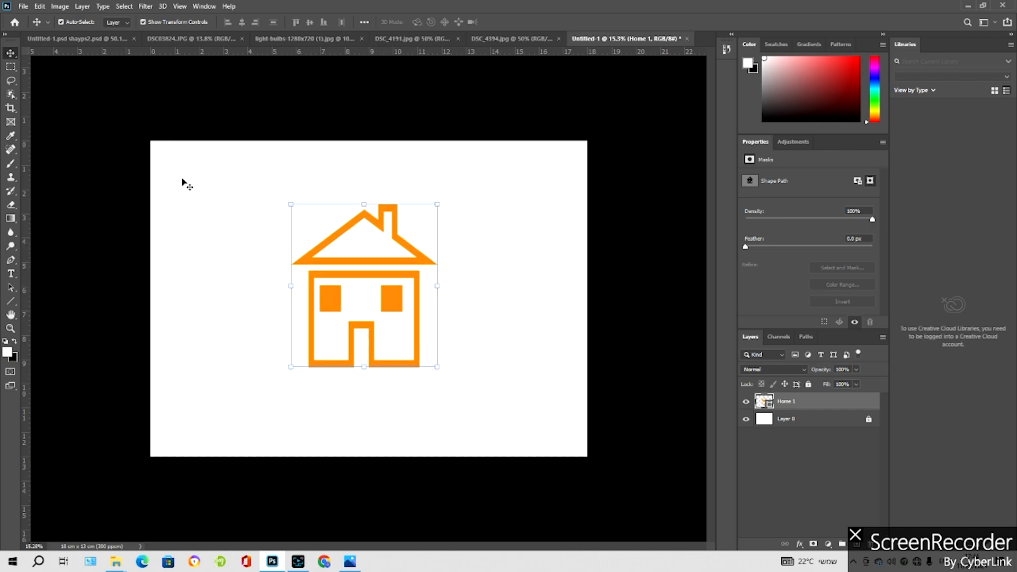
Draw an artboard around the whole 18 x 13 cm canvas with the Artboard tool
{"action": "right_click", "coordinate": [12, 55]}
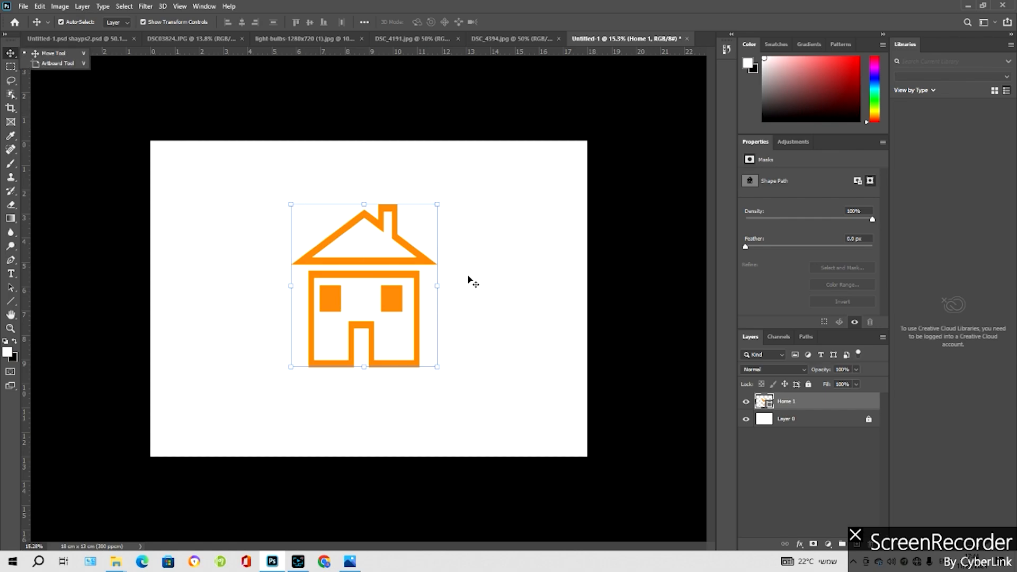
{"action": "left_click", "coordinate": [470, 280]}
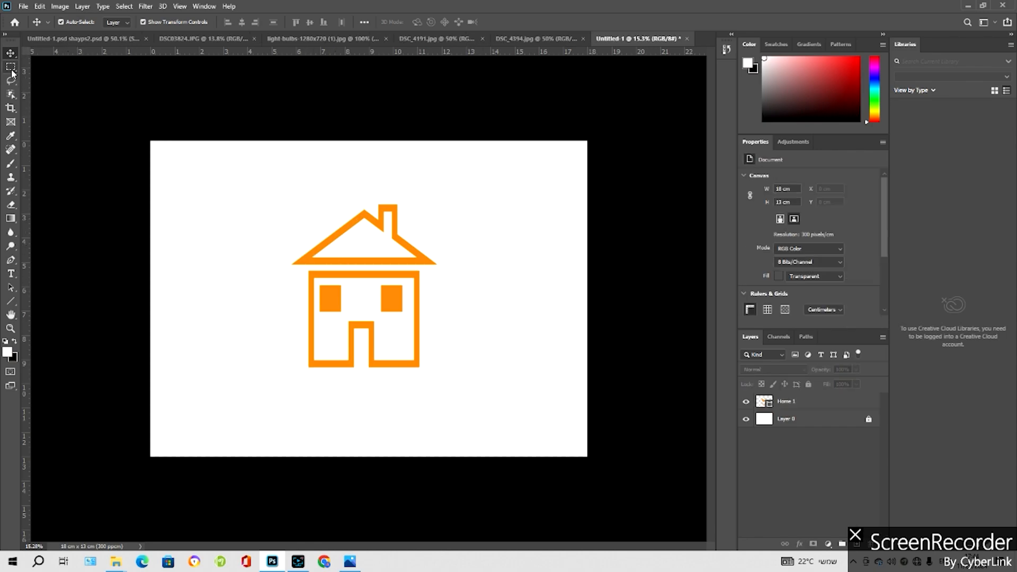
{"action": "left_click_drag", "start_coordinate": [150, 141], "coordinate": [590, 462]}
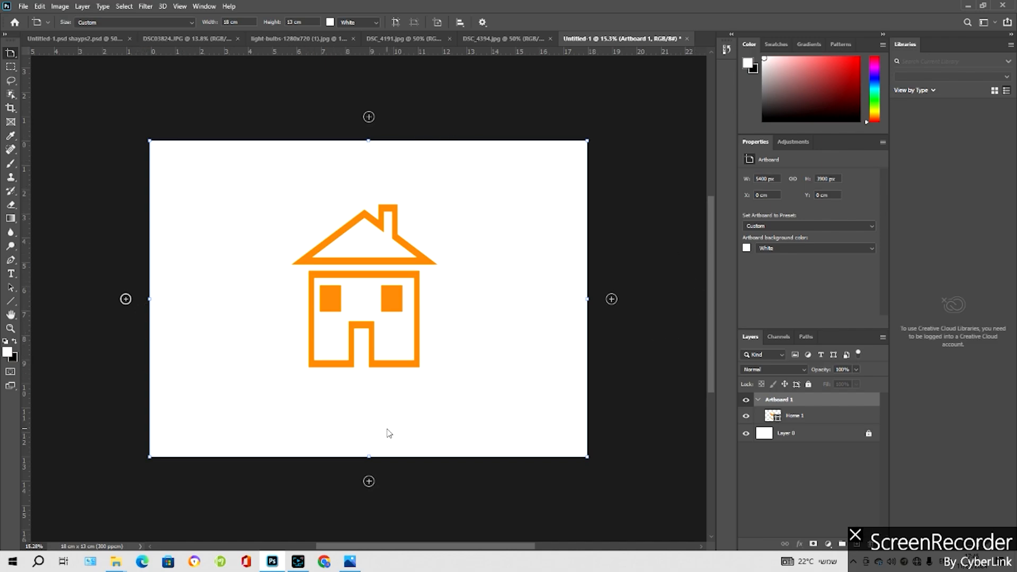
Add five blank artboards above and beside the house artboard to form a grid of three columns and two rows
{"action": "scroll", "coordinate": [386, 415], "scroll_direction": "down", "scroll_amount": 3}
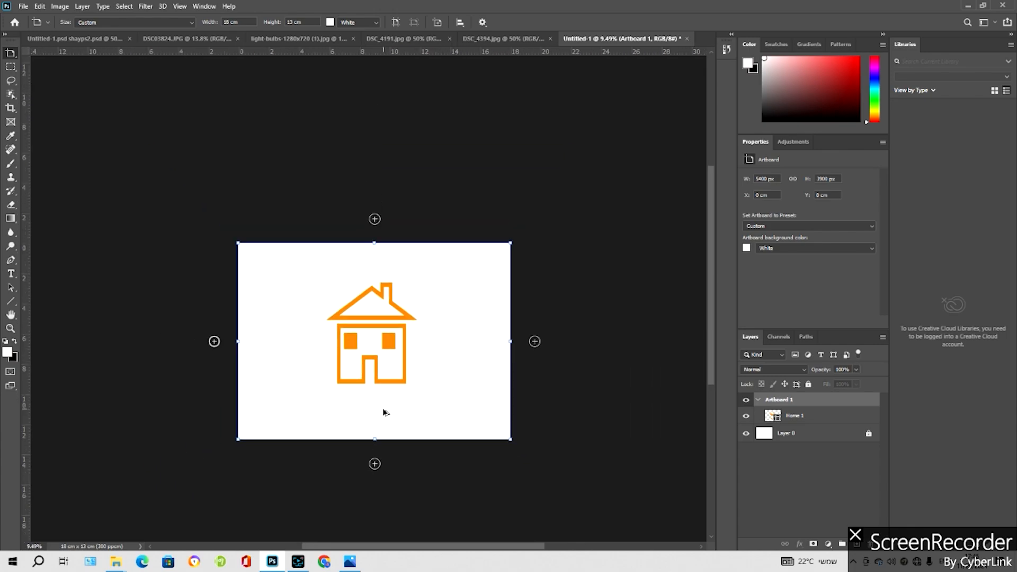
{"action": "left_click", "coordinate": [375, 220]}
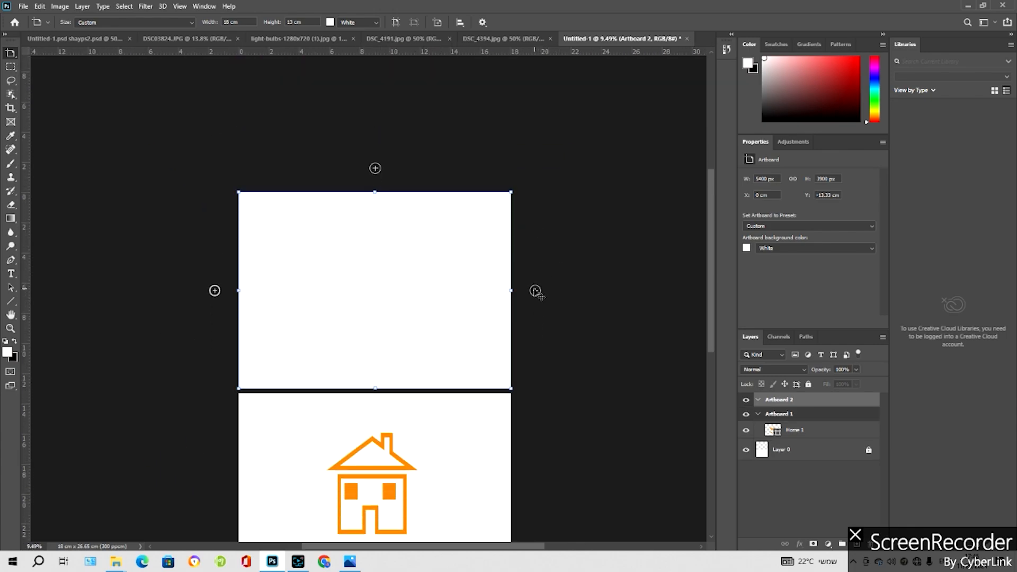
{"action": "left_click", "coordinate": [535, 291]}
{"action": "left_click", "coordinate": [375, 414]}
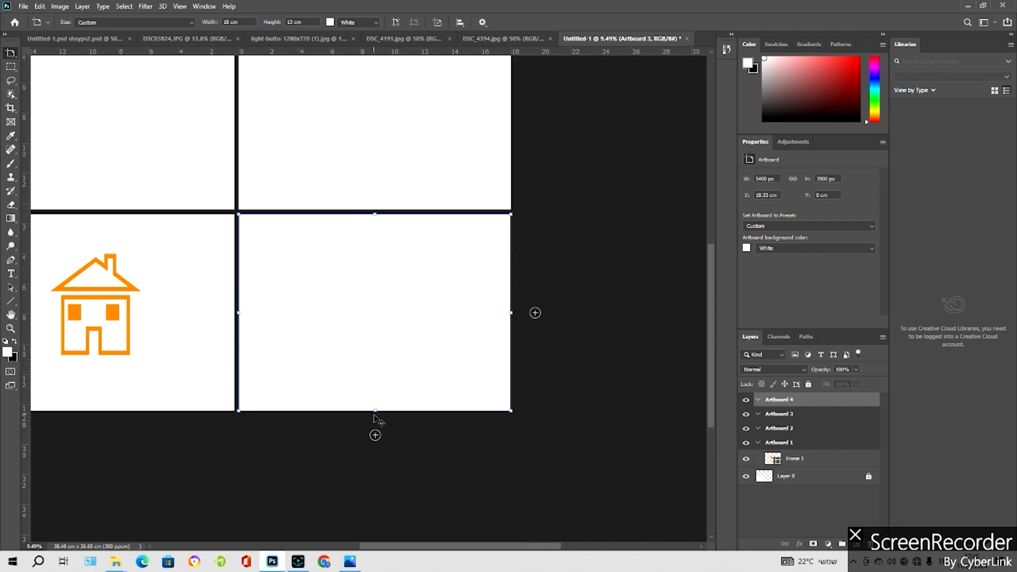
{"action": "left_click", "coordinate": [535, 291]}
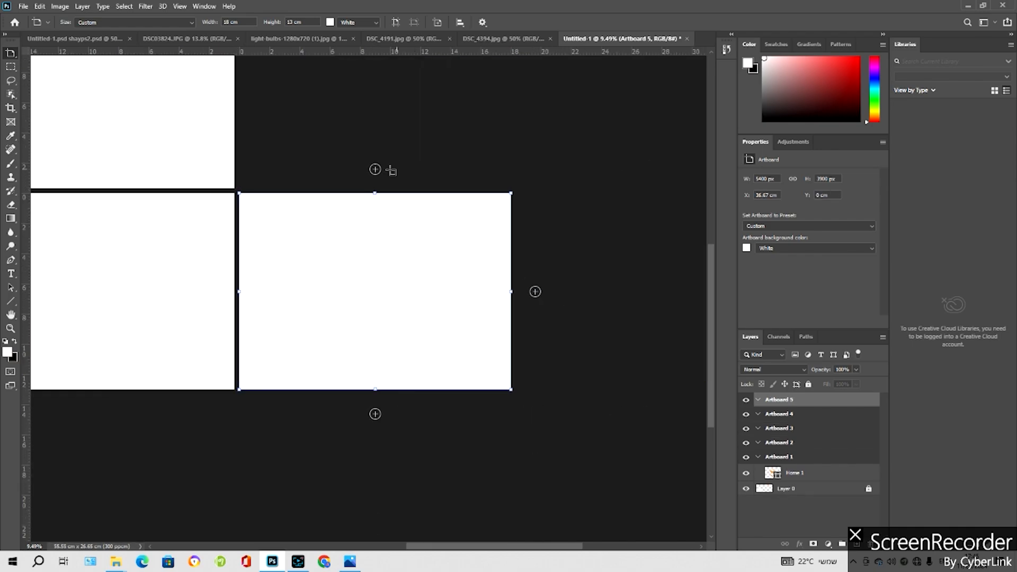
{"action": "left_click", "coordinate": [376, 170]}
{"action": "scroll", "coordinate": [504, 387], "scroll_direction": "down", "scroll_amount": 5}
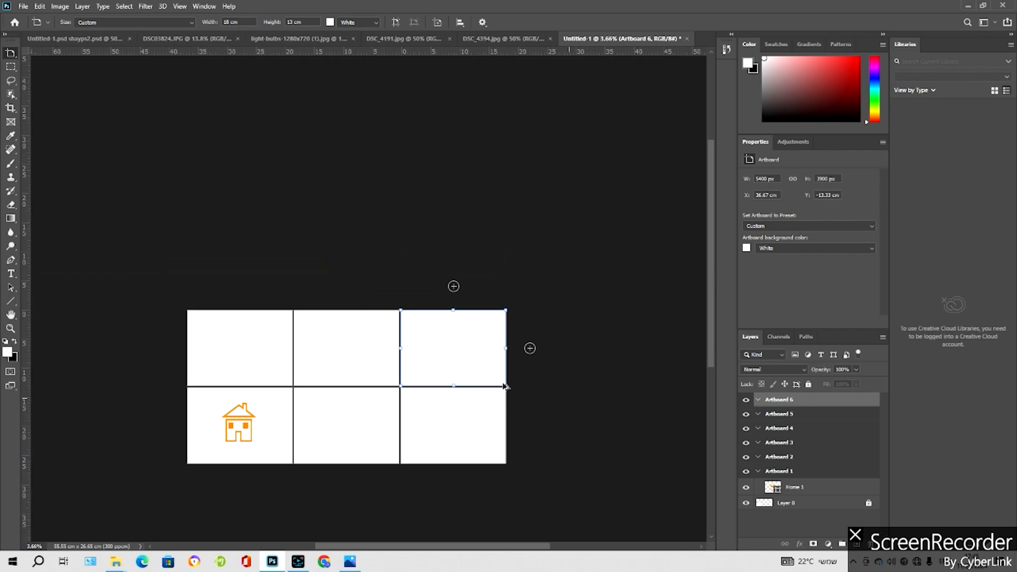
{"action": "scroll", "coordinate": [300, 422], "scroll_direction": "up", "scroll_amount": 2}
{"action": "scroll", "coordinate": [225, 442], "scroll_direction": "up", "scroll_amount": 2}
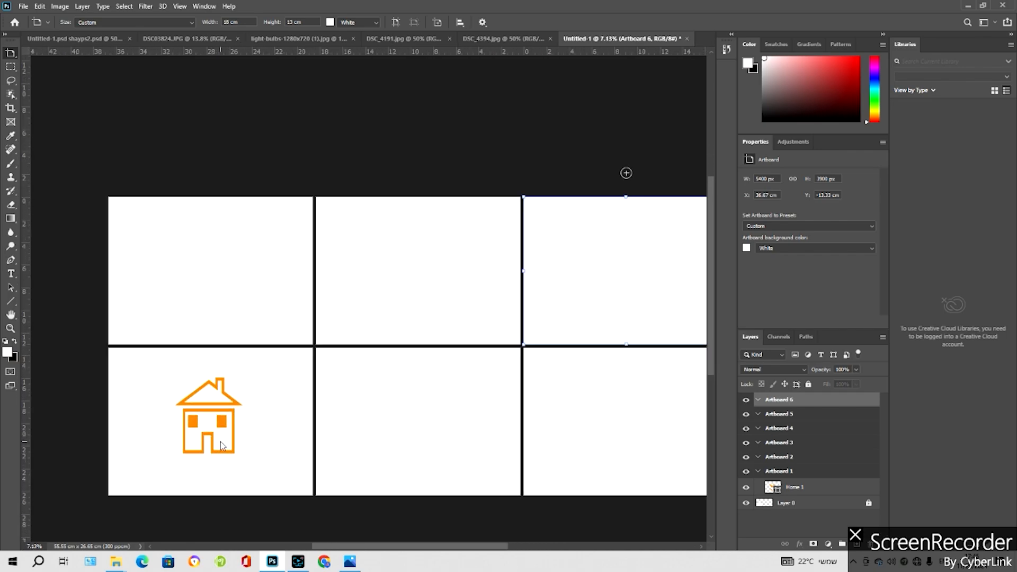
{"action": "scroll", "coordinate": [225, 442], "scroll_direction": "down", "scroll_amount": 1}
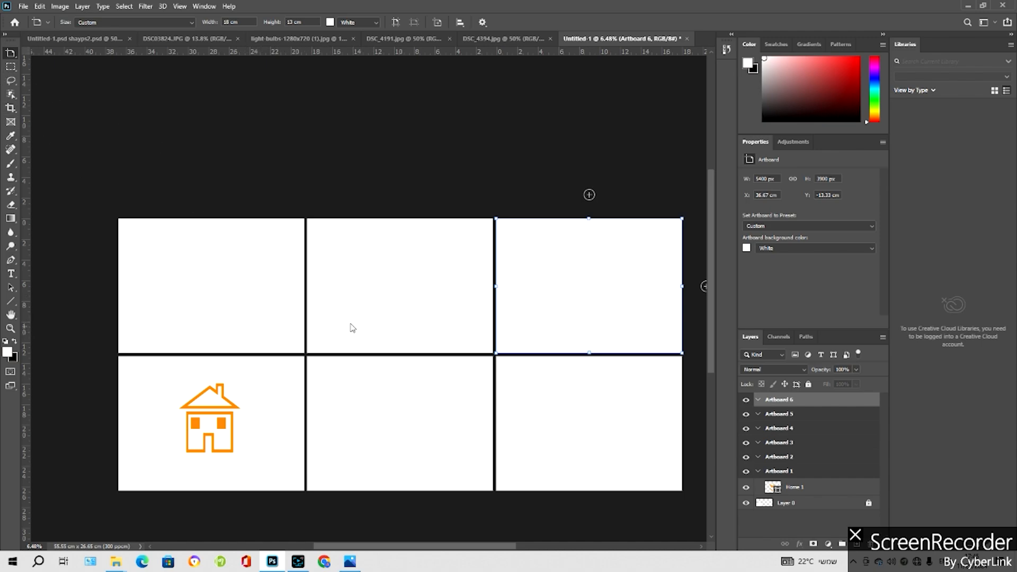
Draw a rectangular marquee of about 10.42 x 9.51 cm around the house and deselect it
{"action": "right_click", "coordinate": [17, 57]}
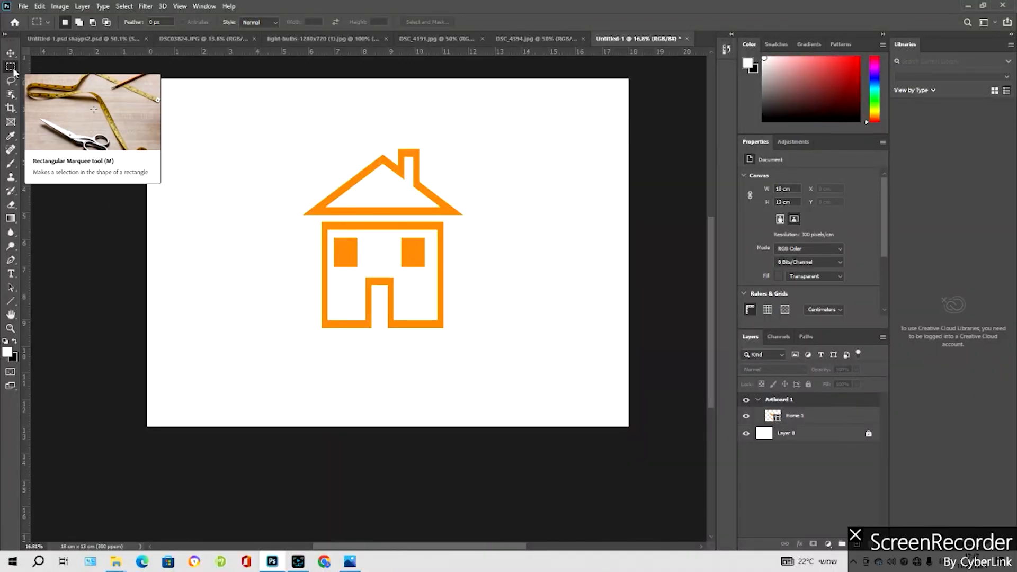
{"action": "right_click", "coordinate": [12, 68]}
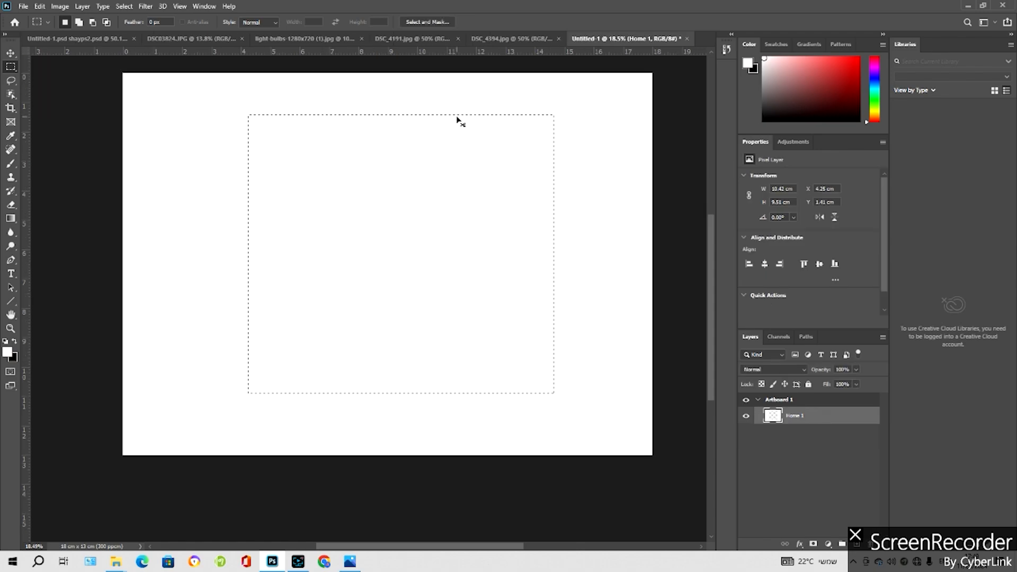
{"action": "left_click", "coordinate": [123, 6]}
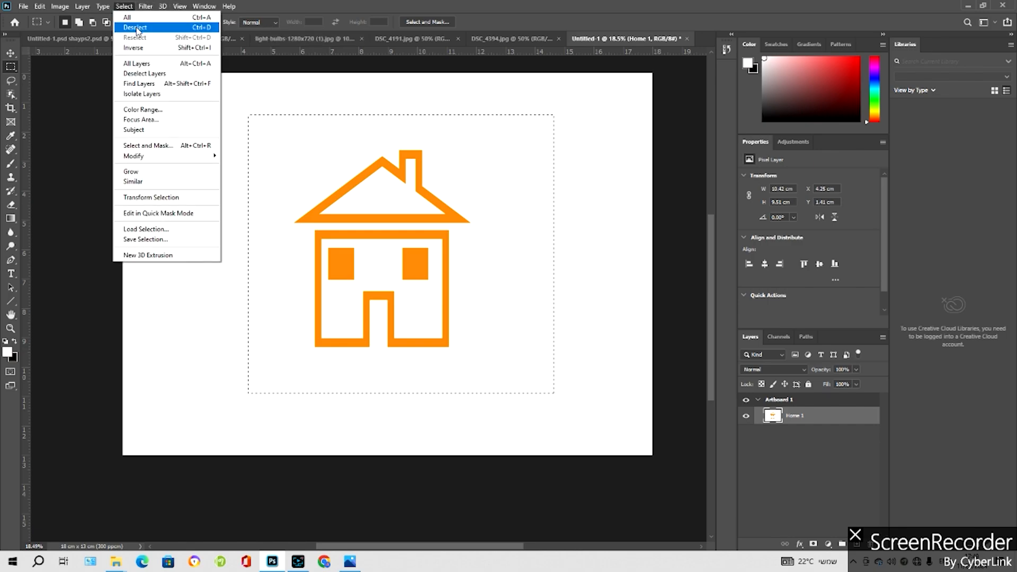
{"action": "left_click", "coordinate": [135, 27]}
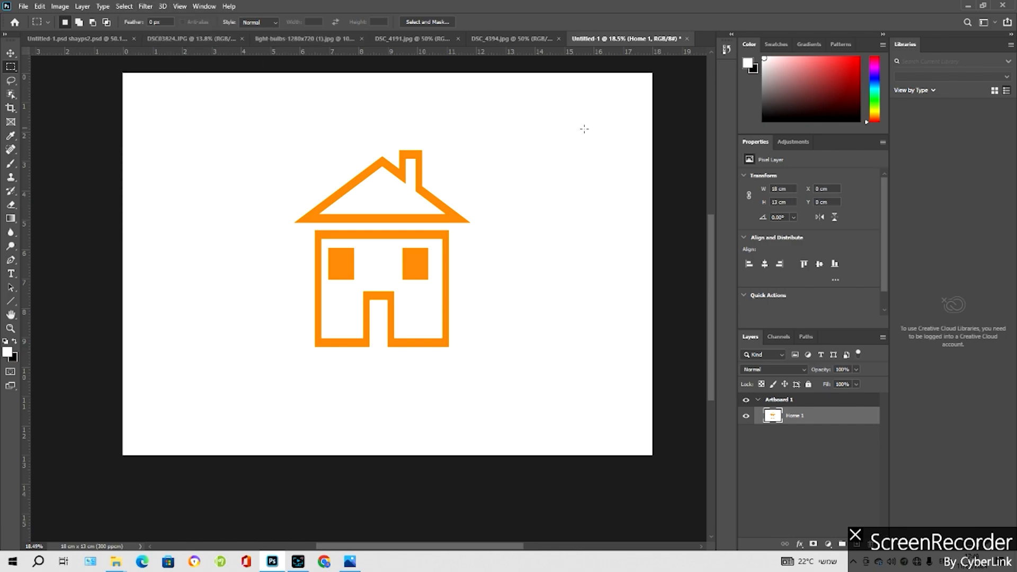
Create another new document of 18 x 13 cm at 300 pixels/centimeter in RGB Color
{"action": "left_click", "coordinate": [24, 7]}
{"action": "left_click", "coordinate": [244, 110]}
{"action": "key", "text": "ctrl+n"}
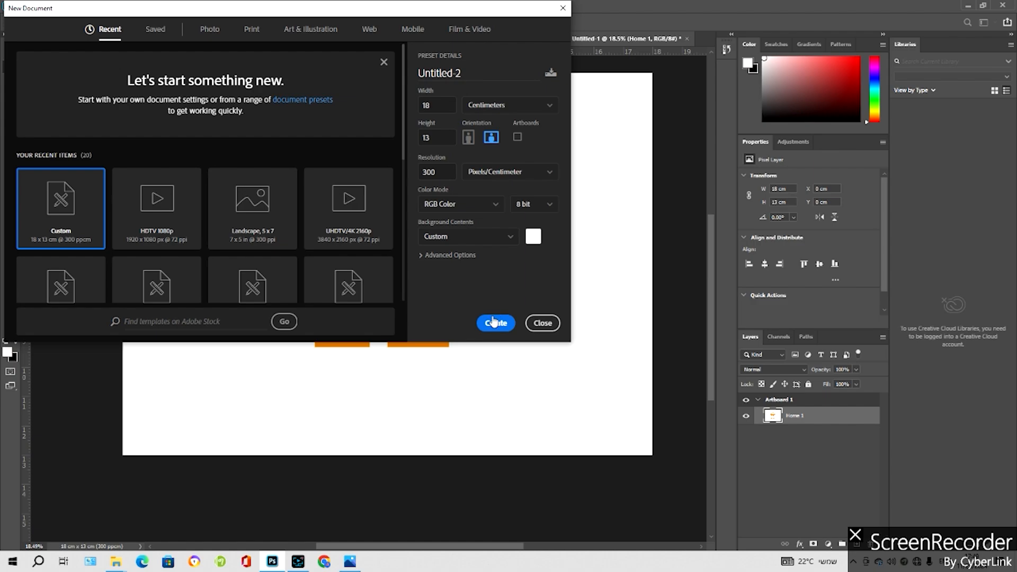
{"action": "left_click", "coordinate": [493, 321]}
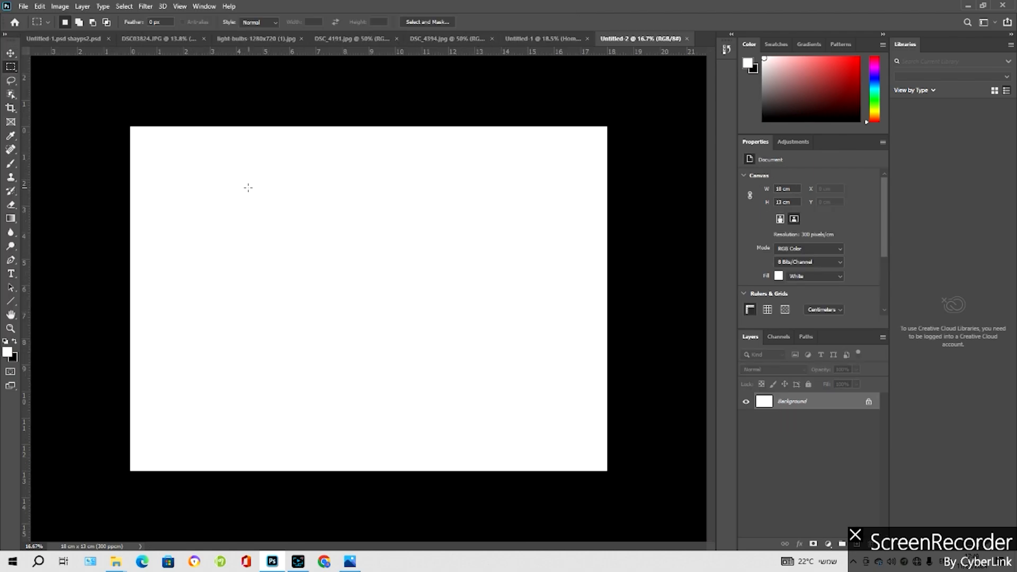
Draw a rectangular marquee of about 10.98 x 9.08 cm on the canvas and unlock the background layer
{"action": "left_click_drag", "start_coordinate": [231, 172], "coordinate": [522, 412]}
{"action": "left_click", "coordinate": [869, 401]}
Move the rectangular selection up and left to about X 3.51 cm and Y 1.1 cm
{"action": "key", "text": "v"}
{"action": "left_click_drag", "start_coordinate": [427, 305], "coordinate": [501, 339]}
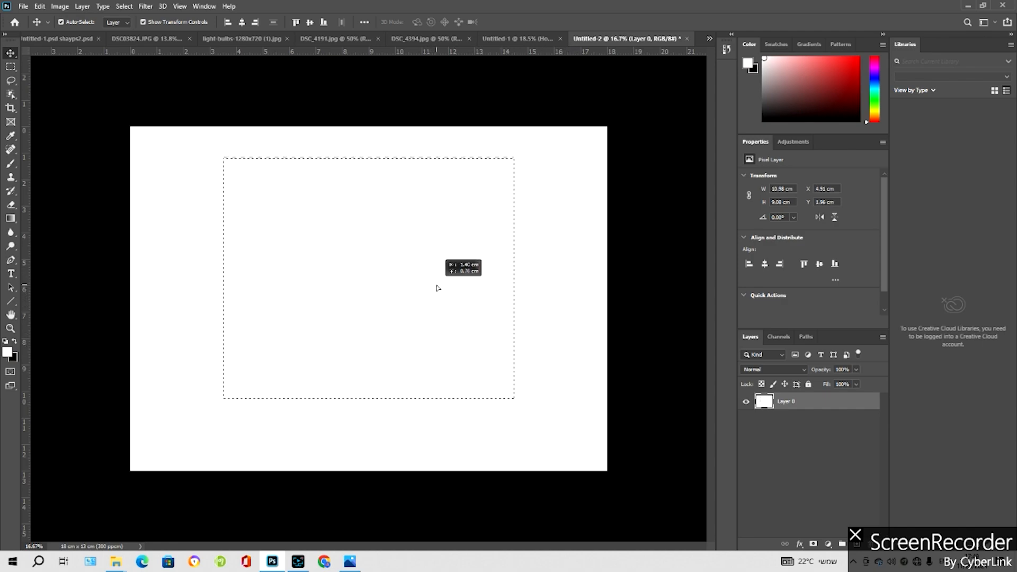
{"action": "left_click_drag", "start_coordinate": [440, 288], "coordinate": [440, 290]}
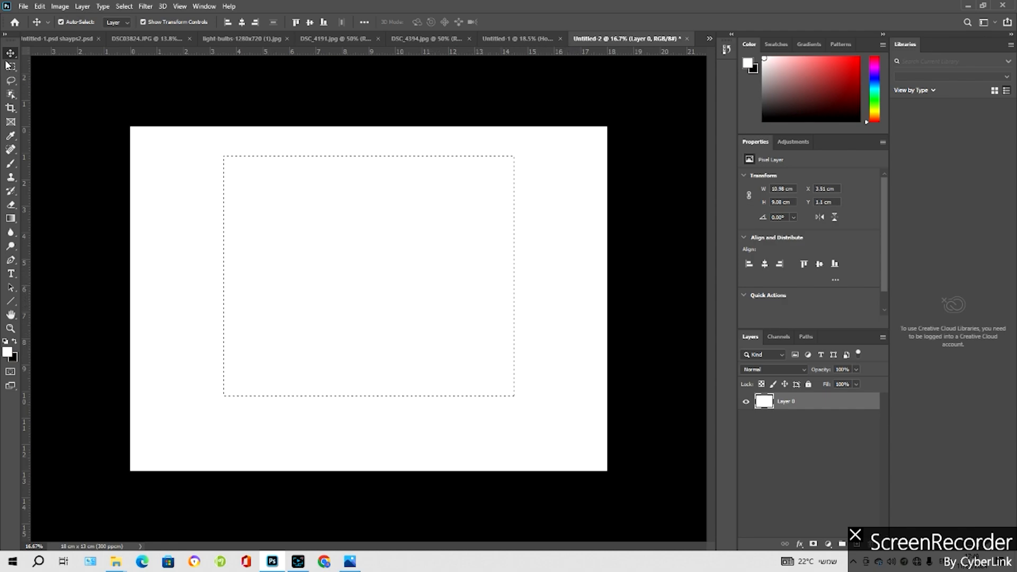
Shift the selected rectangle of white pixels around the canvas, delete it, and undo the deletion
{"action": "left_click", "coordinate": [11, 66]}
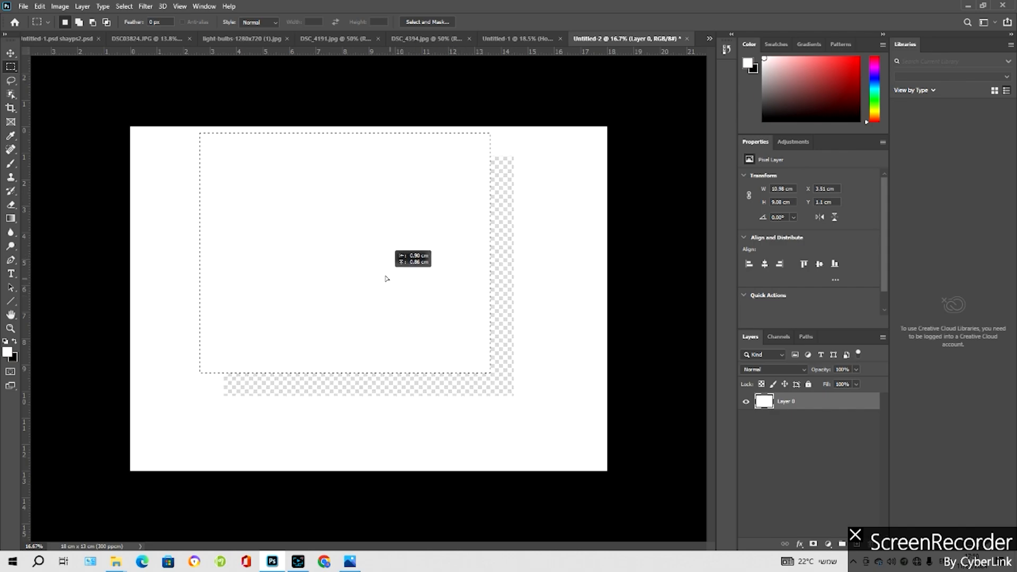
{"action": "left_click_drag", "start_coordinate": [289, 277], "coordinate": [333, 271]}
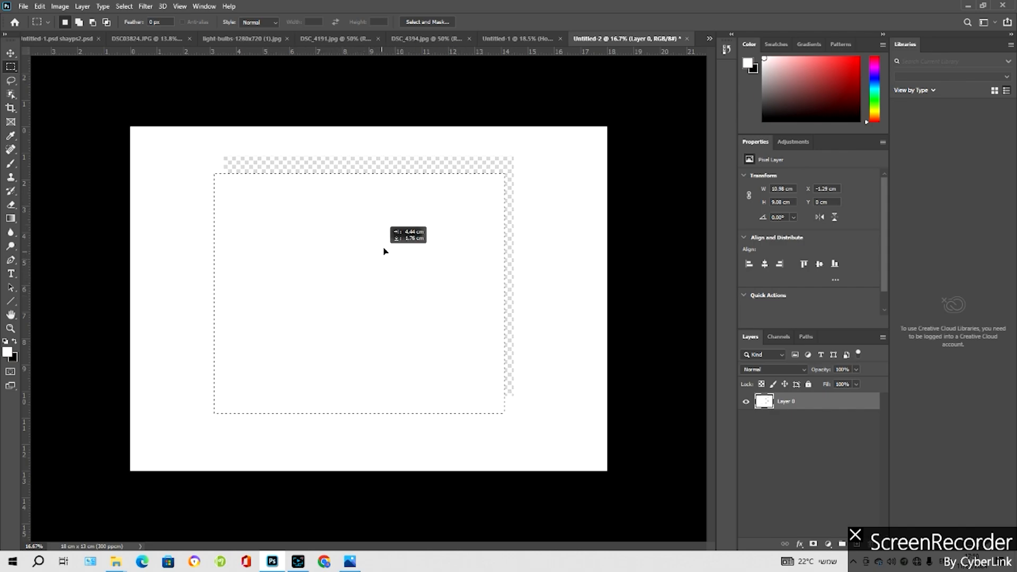
{"action": "left_click_drag", "start_coordinate": [384, 251], "coordinate": [388, 240]}
{"action": "key", "text": "Delete"}
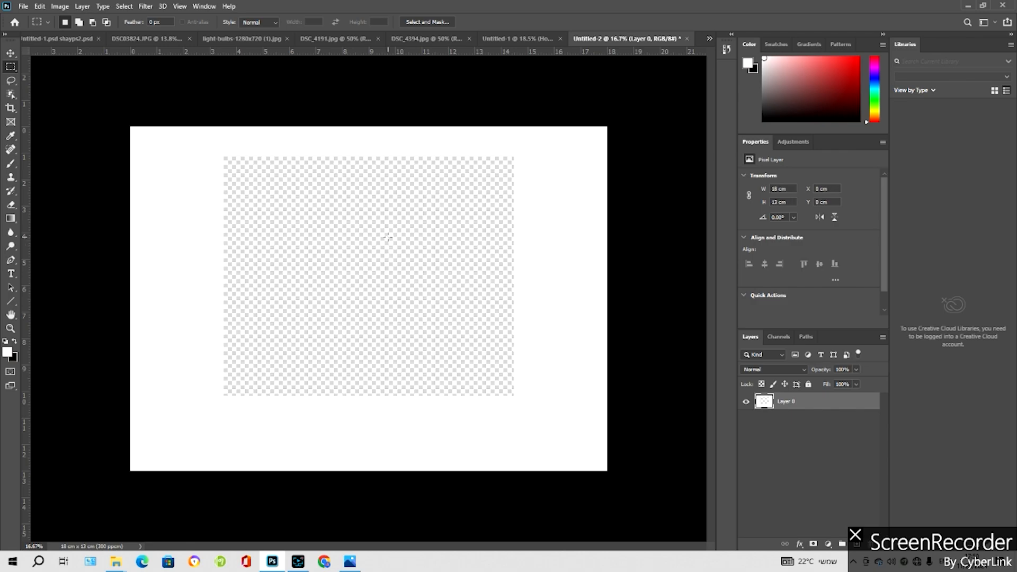
{"action": "key", "text": "ctrl+z"}
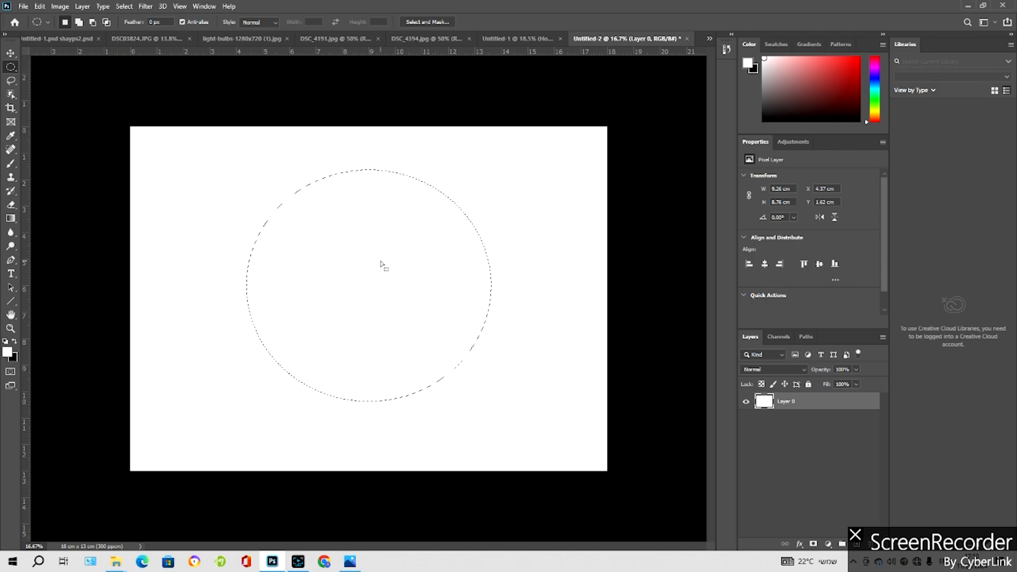
Move the elliptical selection of about 9.26 x 8.76 cm slightly right, delete its pixels, and undo the deletion
{"action": "left_click_drag", "start_coordinate": [381, 262], "coordinate": [401, 256]}
{"action": "key", "text": "v"}
{"action": "key", "text": "Delete"}
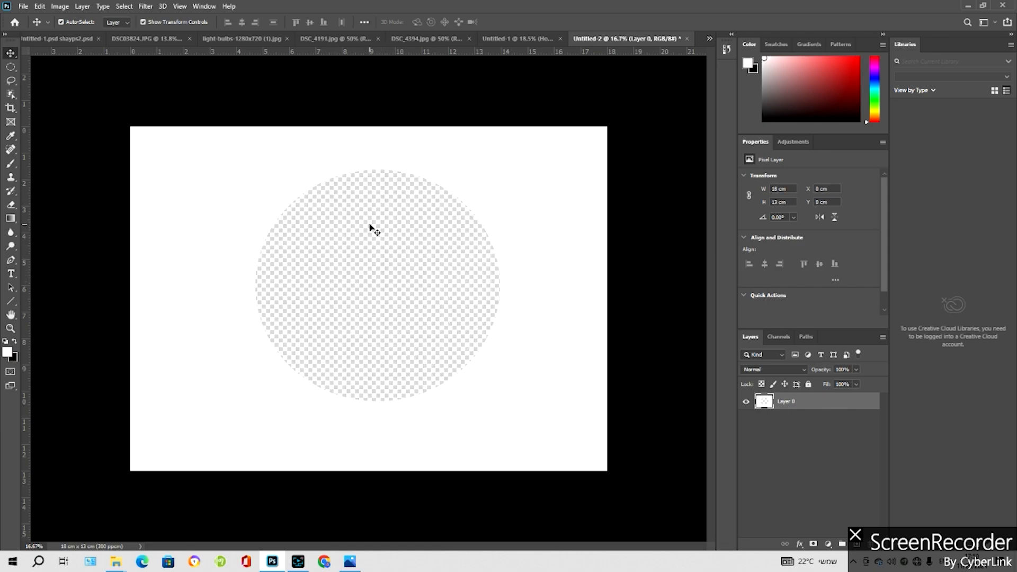
{"action": "key", "text": "ctrl+z"}
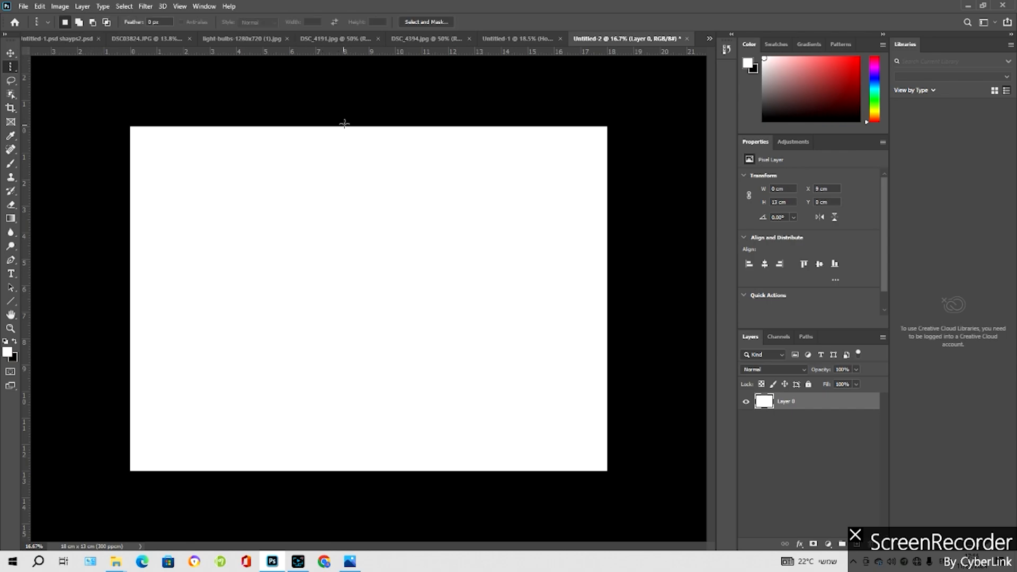
Place a single-column selection at about X 8.46 cm and replace it with a single-row selection across the canvas's middle
{"action": "right_click", "coordinate": [11, 67]}
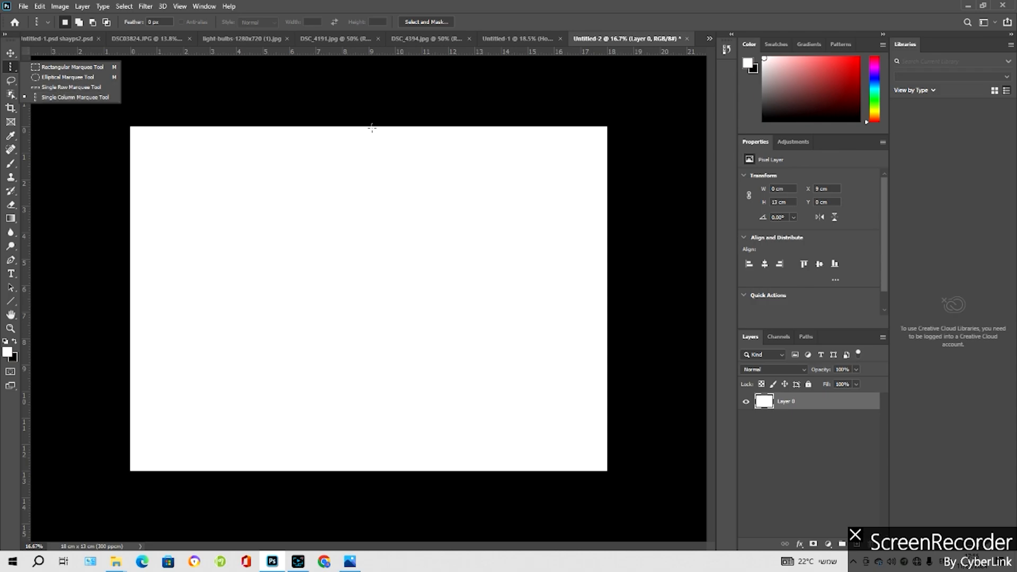
{"action": "mouse_move", "coordinate": [372, 127]}
{"action": "left_mouse_down"}
{"action": "mouse_move", "coordinate": [454, 127]}
{"action": "mouse_move", "coordinate": [358, 125]}
{"action": "mouse_move", "coordinate": [378, 125]}
{"action": "mouse_move", "coordinate": [366, 123]}
{"action": "left_mouse_up"}
{"action": "right_click", "coordinate": [11, 67]}
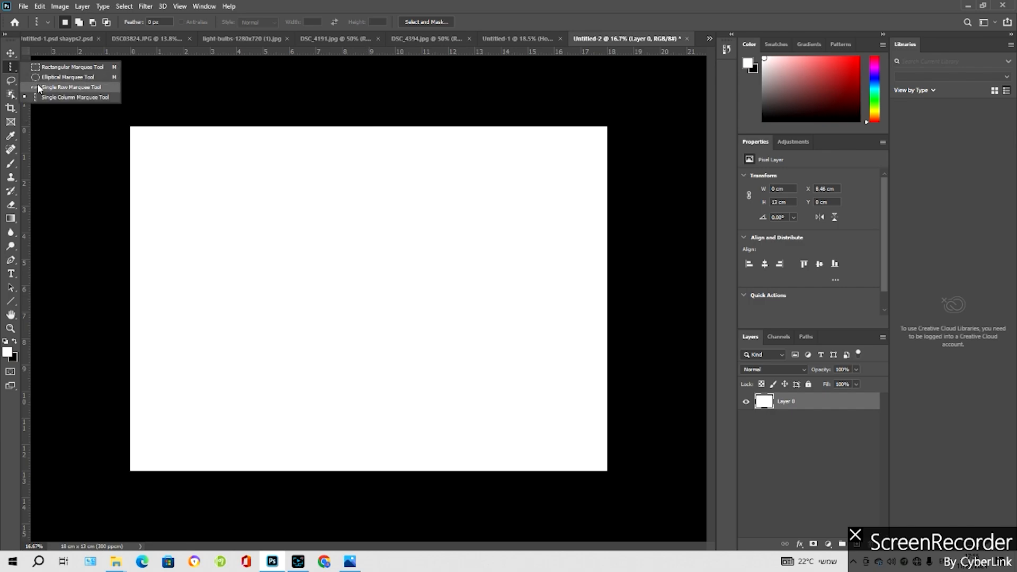
{"action": "left_click", "coordinate": [38, 88]}
{"action": "left_click_drag", "start_coordinate": [371, 264], "coordinate": [371, 264]}
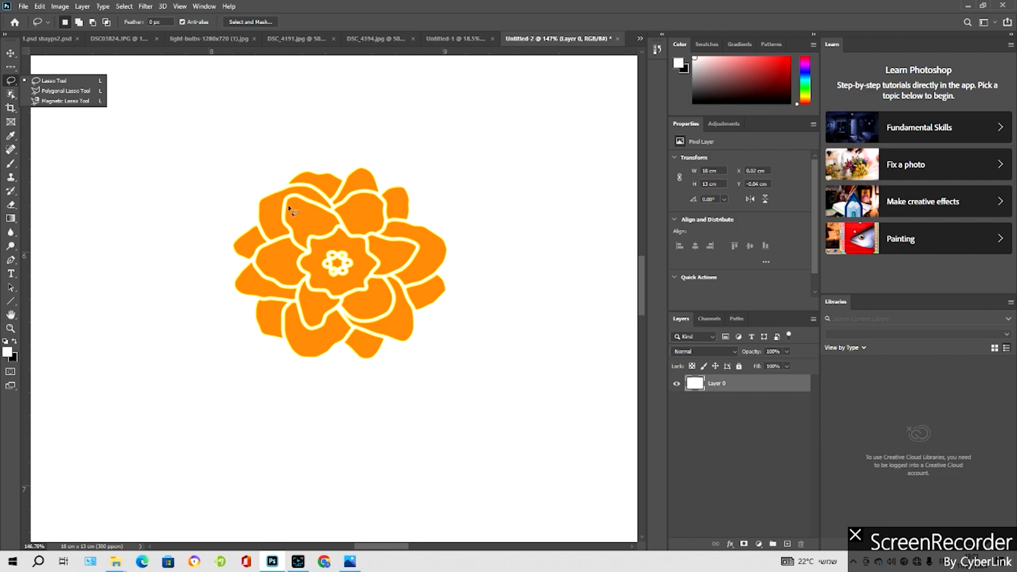
Trace a freehand Lasso selection of about 0.94 x 0.83 cm around the orange flower's outline
{"action": "left_click", "coordinate": [259, 209]}
{"action": "mouse_move", "coordinate": [259, 208]}
{"action": "left_mouse_down"}
{"action": "mouse_move", "coordinate": [305, 172]}
{"action": "mouse_move", "coordinate": [345, 181]}
{"action": "mouse_move", "coordinate": [357, 168]}
{"action": "mouse_move", "coordinate": [381, 193]}
{"action": "mouse_move", "coordinate": [401, 186]}
{"action": "mouse_move", "coordinate": [409, 224]}
{"action": "mouse_move", "coordinate": [447, 250]}
{"action": "mouse_move", "coordinate": [440, 297]}
{"action": "mouse_move", "coordinate": [419, 307]}
{"action": "mouse_move", "coordinate": [414, 339]}
{"action": "mouse_move", "coordinate": [381, 342]}
{"action": "mouse_move", "coordinate": [362, 359]}
{"action": "mouse_move", "coordinate": [342, 345]}
{"action": "mouse_move", "coordinate": [307, 359]}
{"action": "mouse_move", "coordinate": [254, 317]}
{"action": "mouse_move", "coordinate": [233, 278]}
{"action": "mouse_move", "coordinate": [234, 252]}
{"action": "mouse_move", "coordinate": [254, 218]}
{"action": "left_mouse_up"}
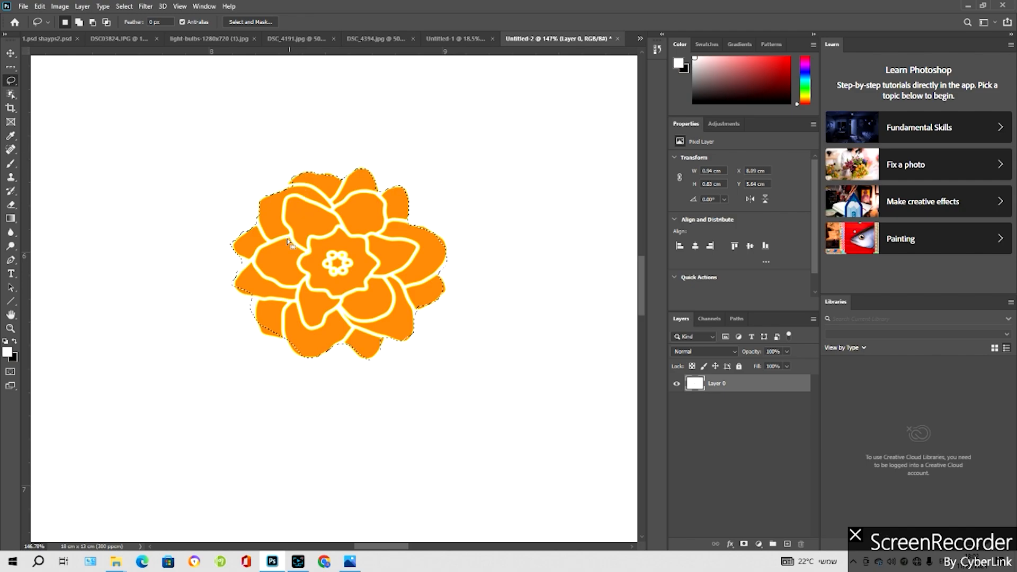
Subtract the excess area beside the flower's left petals from the Lasso selection, and clear the selection
{"action": "left_click", "coordinate": [254, 317]}
{"action": "key", "text": "ctrl+z"}
{"action": "key", "text": "alt"}
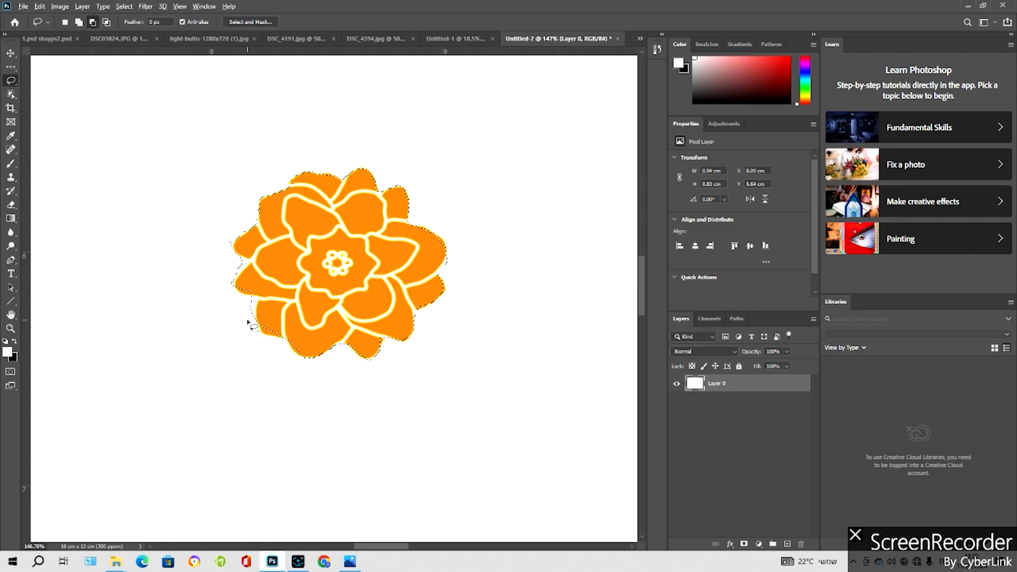
{"action": "mouse_move", "coordinate": [247, 309]}
{"action": "left_mouse_down"}
{"action": "mouse_move", "coordinate": [234, 315]}
{"action": "mouse_move", "coordinate": [240, 300]}
{"action": "mouse_move", "coordinate": [227, 271]}
{"action": "mouse_move", "coordinate": [237, 239]}
{"action": "left_mouse_up"}
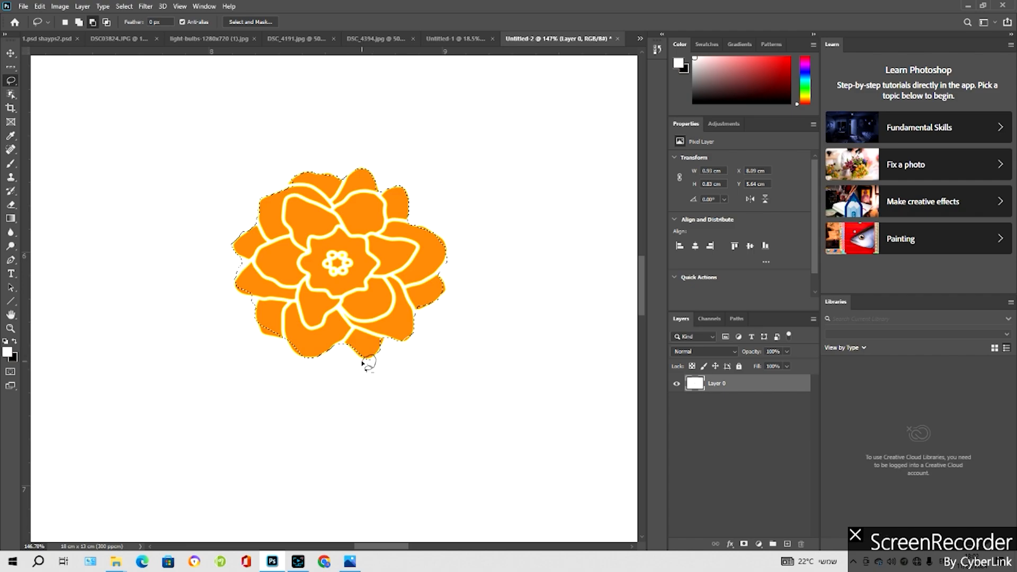
{"action": "left_click_drag", "start_coordinate": [363, 364], "coordinate": [365, 365]}
{"action": "key", "text": "ctrl+d"}
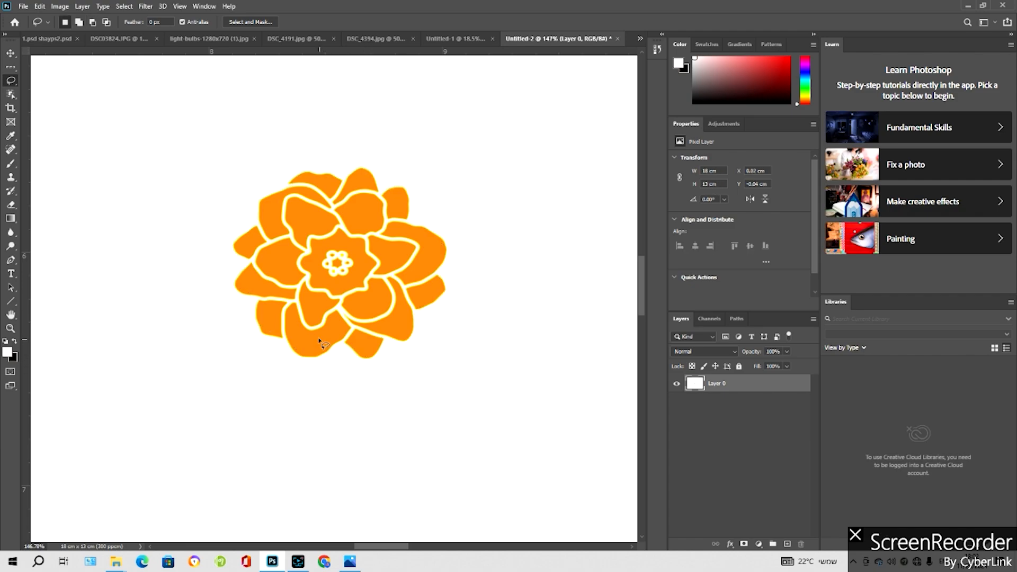
{"action": "key", "text": "ctrl+z"}
{"action": "key", "text": "alt"}
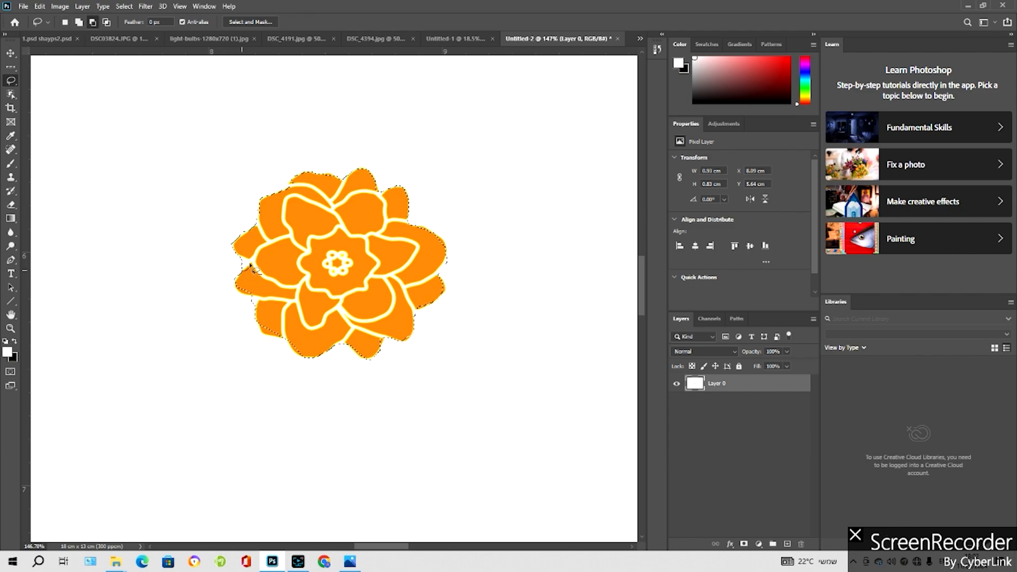
{"action": "left_click", "coordinate": [228, 251]}
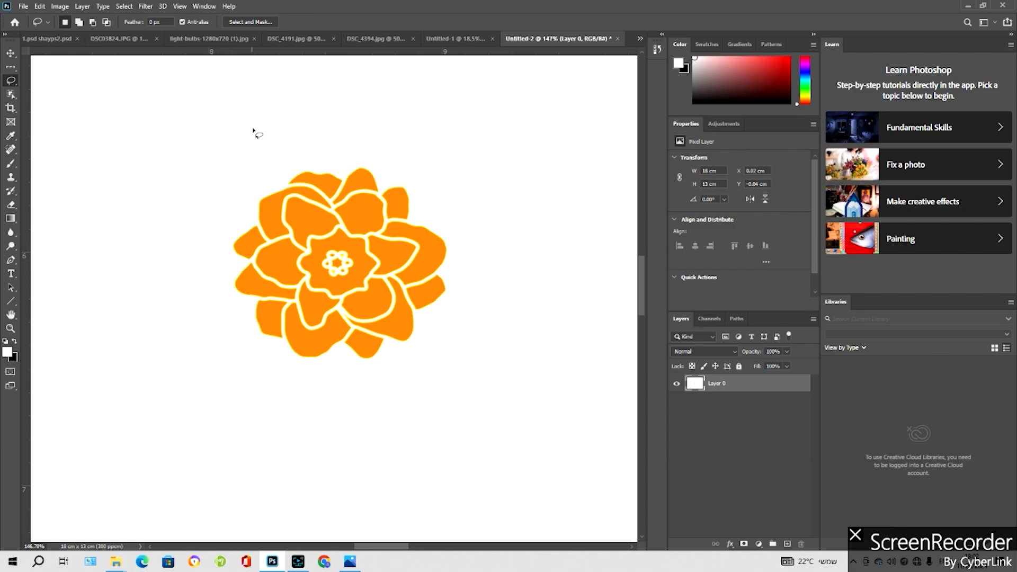
Draw a Polygonal Lasso selection of about 0.95 x 0.54 cm around the upper part of the flower
{"action": "right_click", "coordinate": [11, 80]}
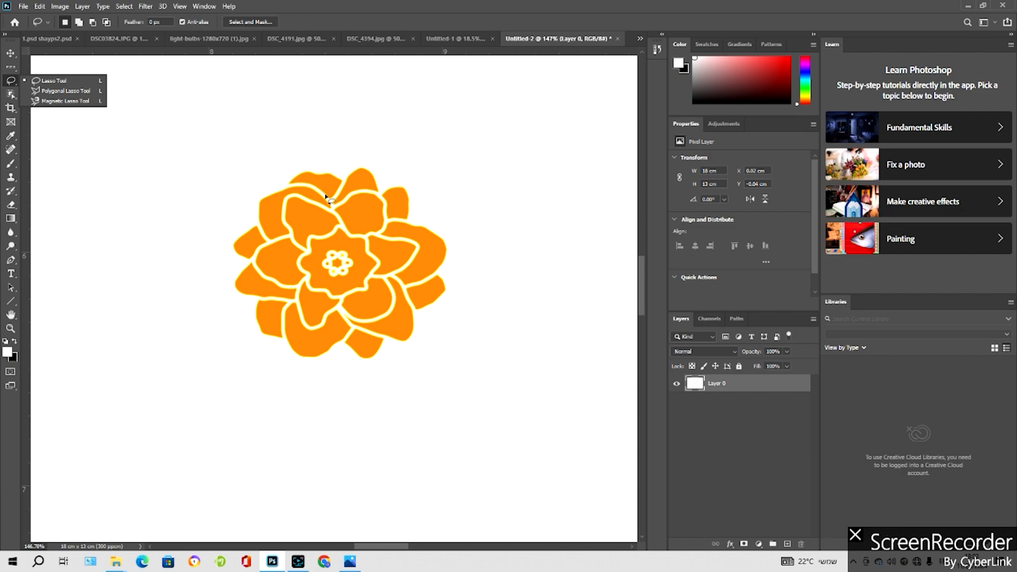
{"action": "left_click", "coordinate": [53, 91]}
{"action": "left_click", "coordinate": [268, 193]}
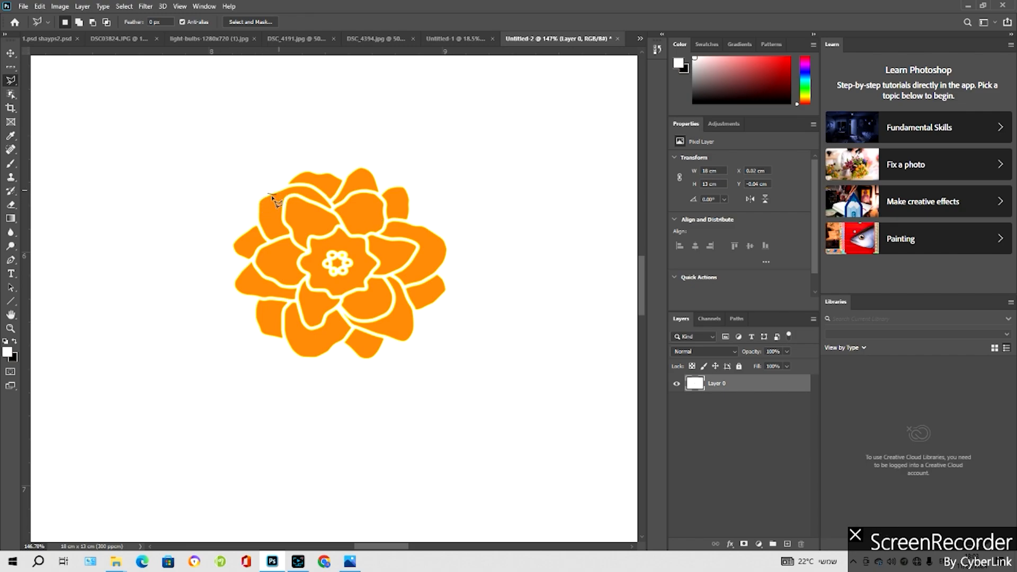
{"action": "left_click", "coordinate": [296, 177]}
{"action": "left_click", "coordinate": [309, 172]}
{"action": "left_click", "coordinate": [322, 173]}
{"action": "left_click", "coordinate": [344, 178]}
{"action": "left_click", "coordinate": [360, 169]}
{"action": "left_click", "coordinate": [370, 170]}
{"action": "left_click", "coordinate": [384, 192]}
{"action": "left_click", "coordinate": [438, 274]}
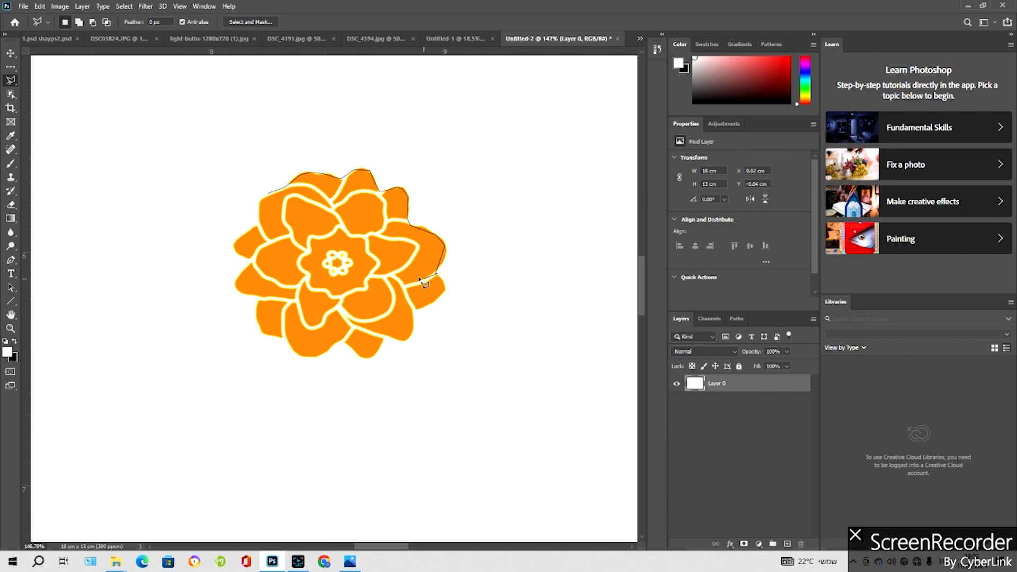
{"action": "left_click", "coordinate": [240, 293]}
{"action": "left_click", "coordinate": [225, 214]}
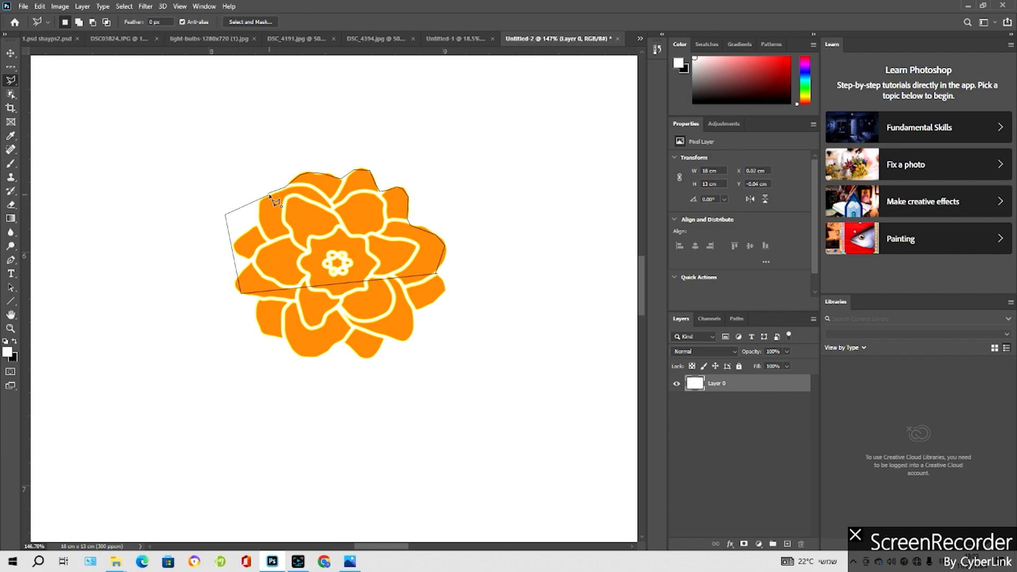
{"action": "left_click", "coordinate": [266, 193]}
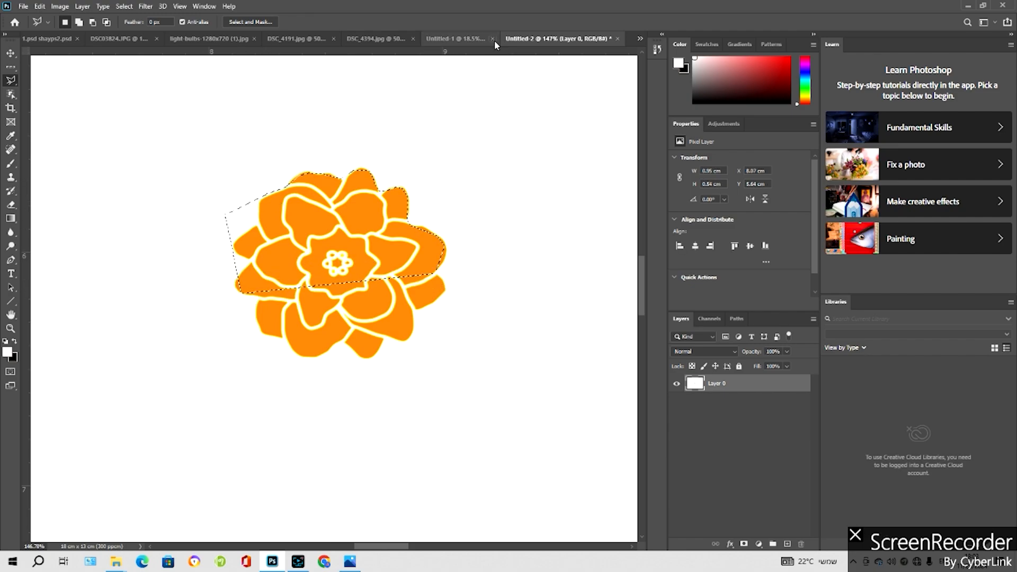
Delete the pixels inside the polygonal selection, undo the deletion, and clear the selection
{"action": "key", "text": "Delete"}
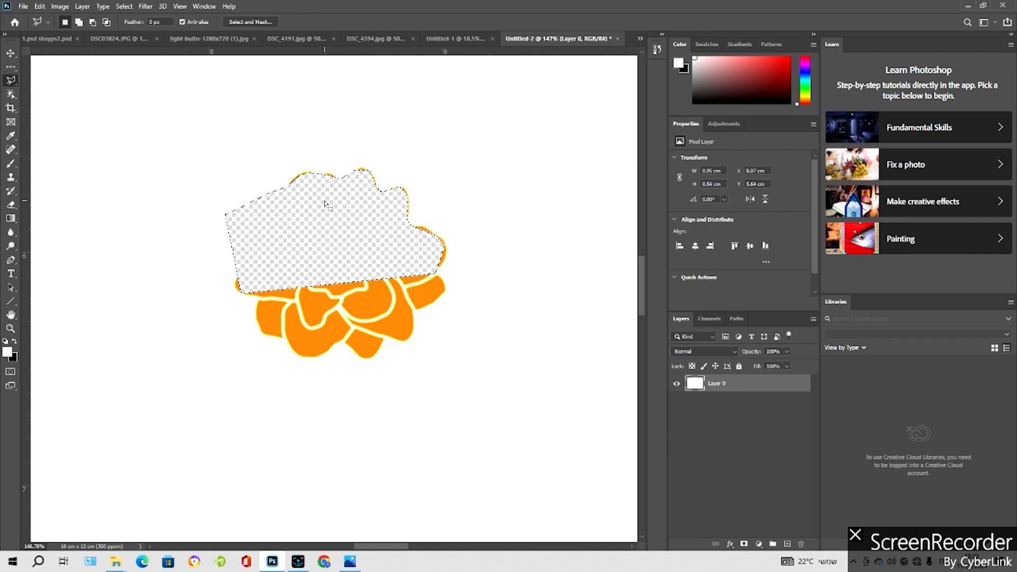
{"action": "key", "text": "x"}
{"action": "key", "text": "ctrl+z"}
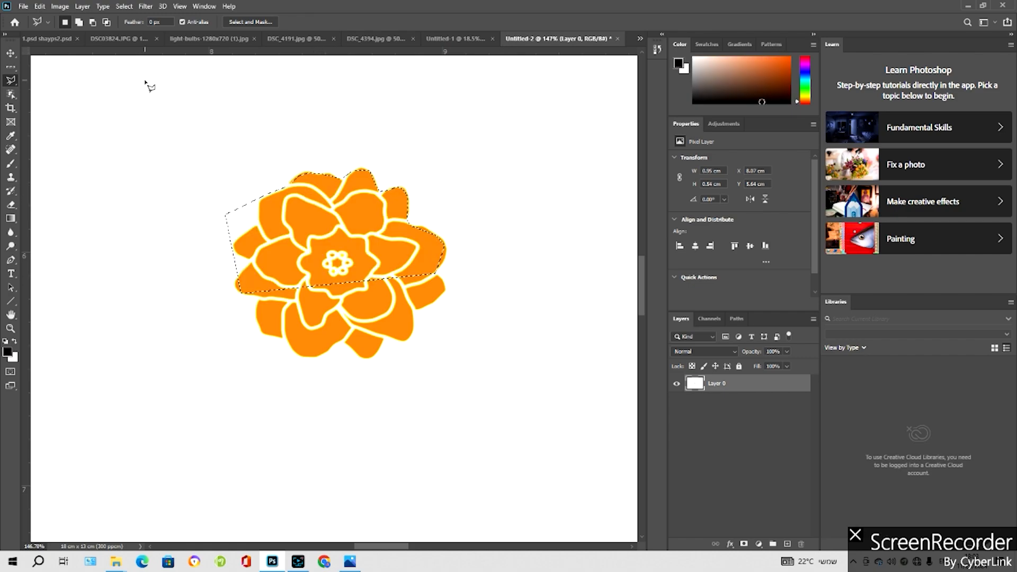
{"action": "key", "text": "ctrl+d"}
Trace the flower's upper petals with the Magnetic Lasso to make a selection of about 0.88 x 0.48 cm
{"action": "right_click", "coordinate": [11, 80]}
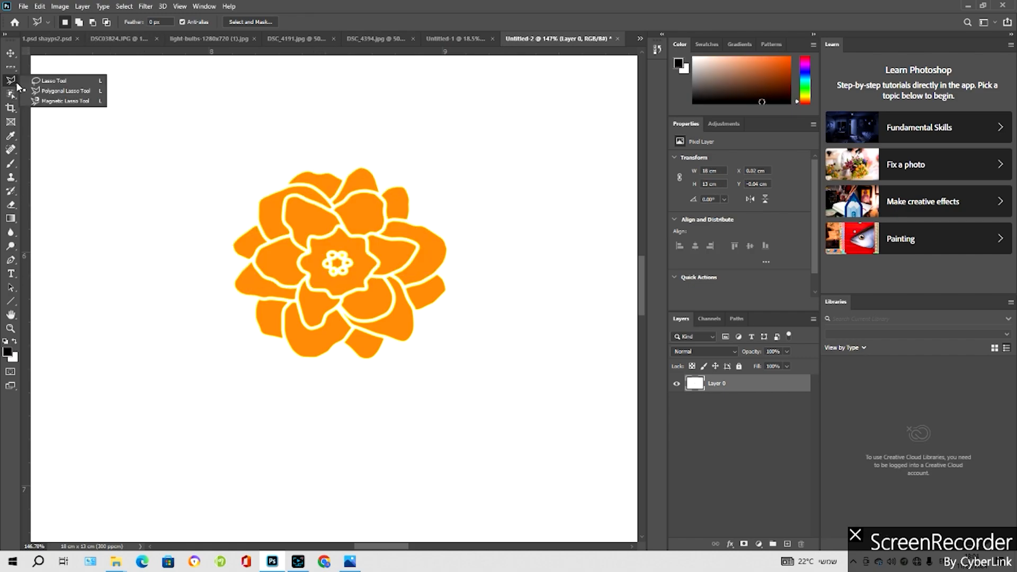
{"action": "left_click", "coordinate": [53, 105]}
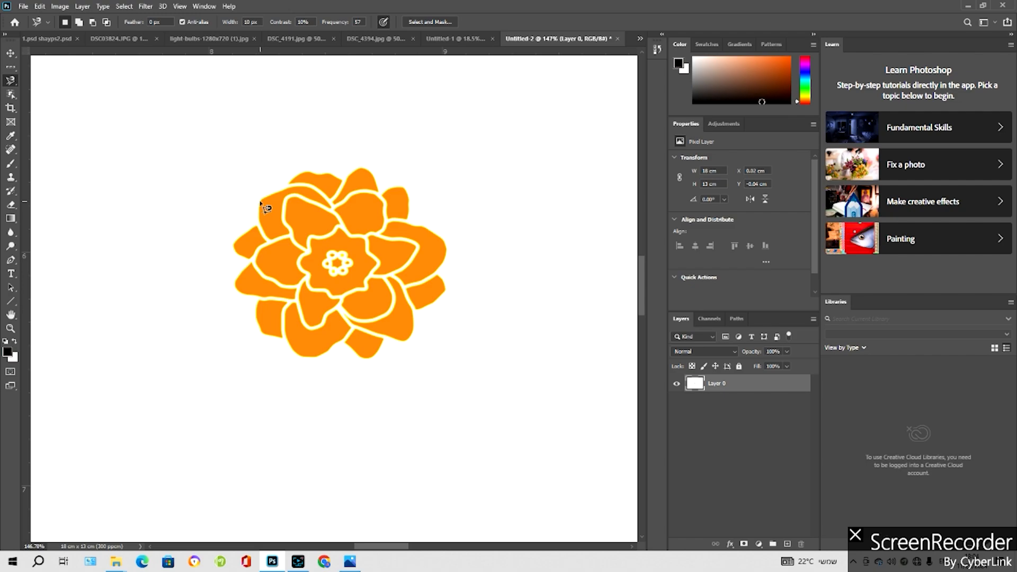
{"action": "left_click", "coordinate": [263, 198]}
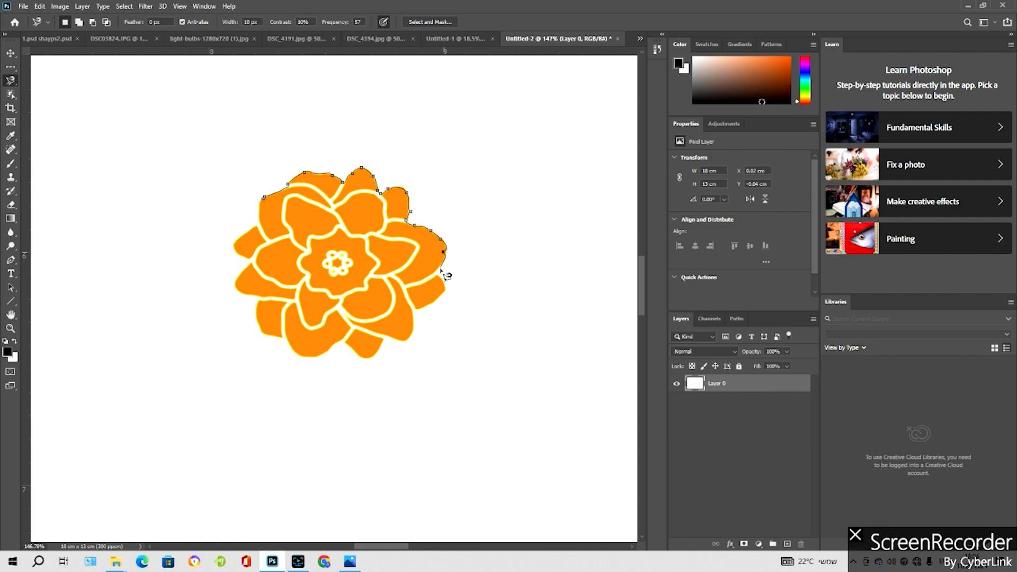
{"action": "left_click", "coordinate": [264, 198]}
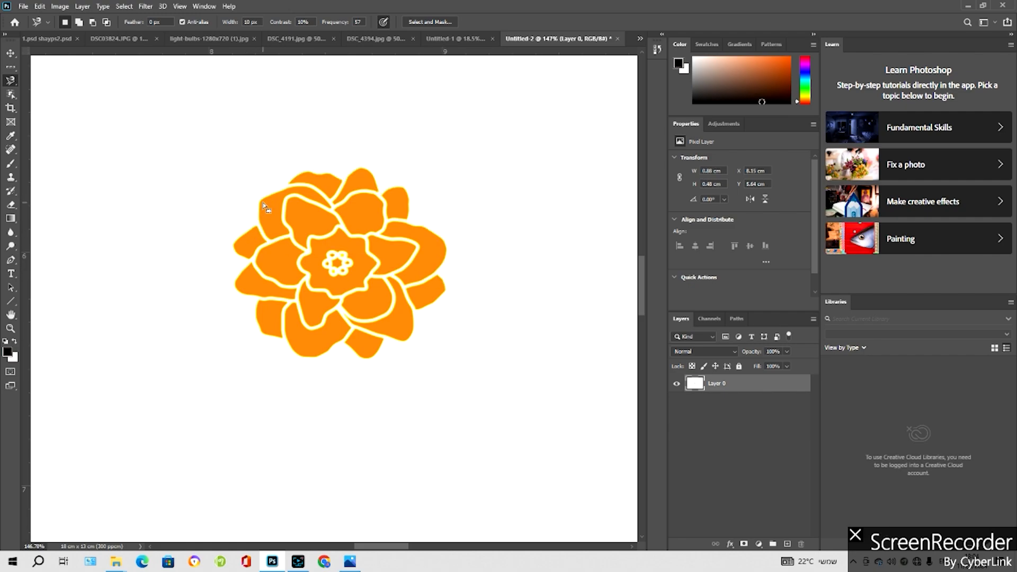
Delete the upper petals inside the magnetic selection and undo the deletion
{"action": "key", "text": "Delete"}
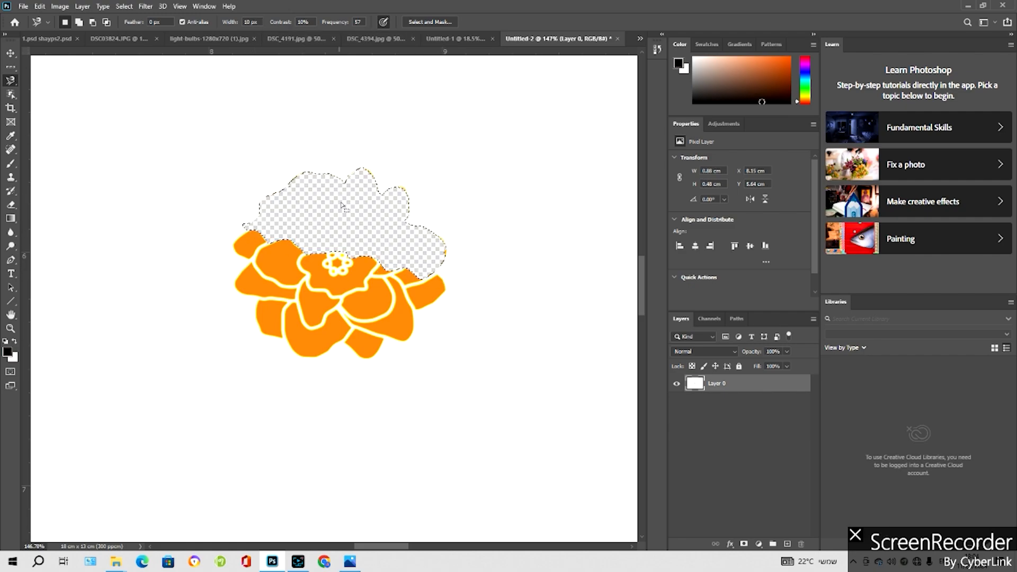
{"action": "key", "text": "ctrl+z"}
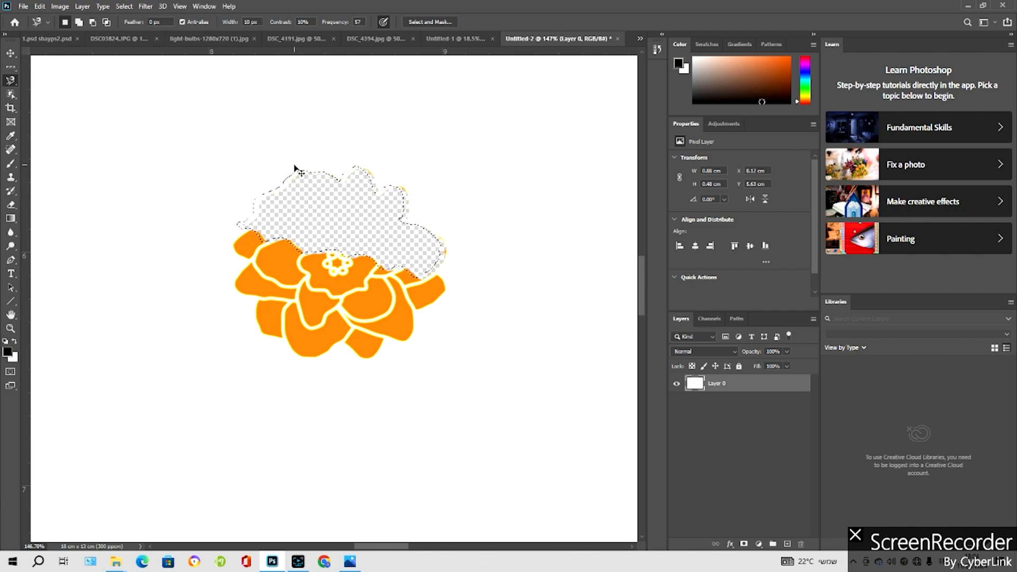
{"action": "key", "text": "ctrl+z"}
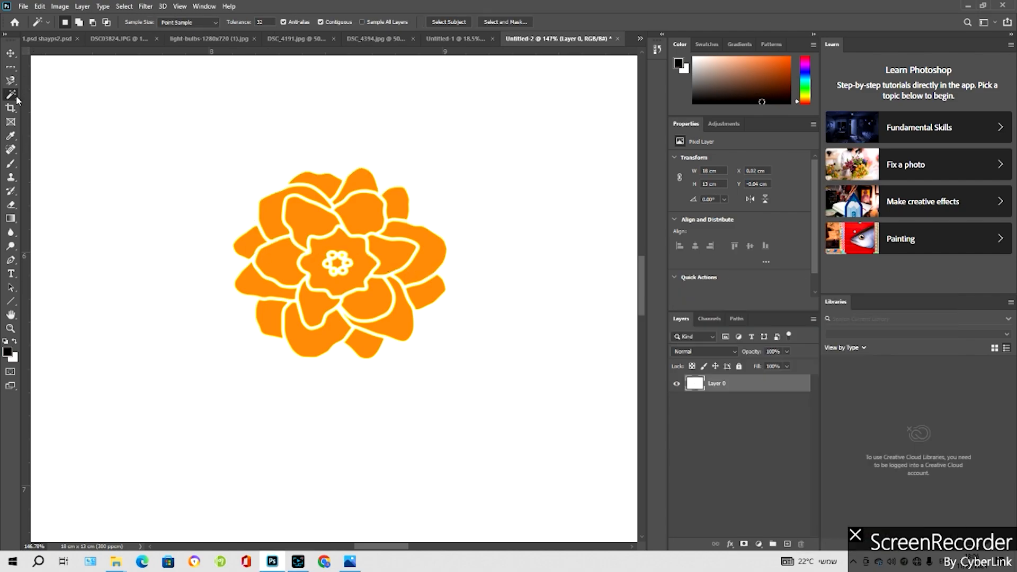
Select the whole flower by framing it with the Object Selection tool in Rectangle mode
{"action": "right_click", "coordinate": [16, 99]}
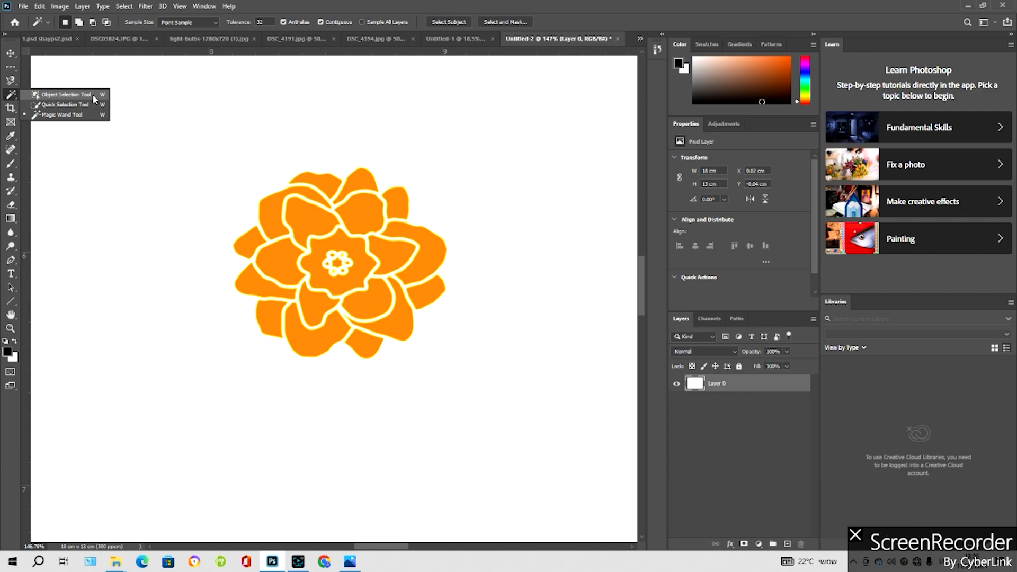
{"action": "left_click", "coordinate": [69, 94]}
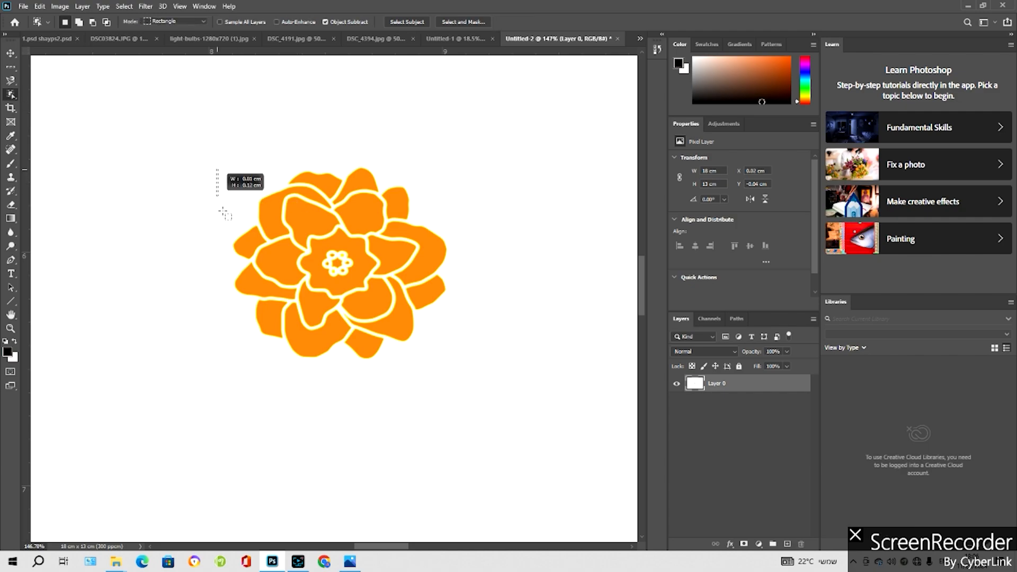
{"action": "left_click_drag", "start_coordinate": [223, 211], "coordinate": [468, 407]}
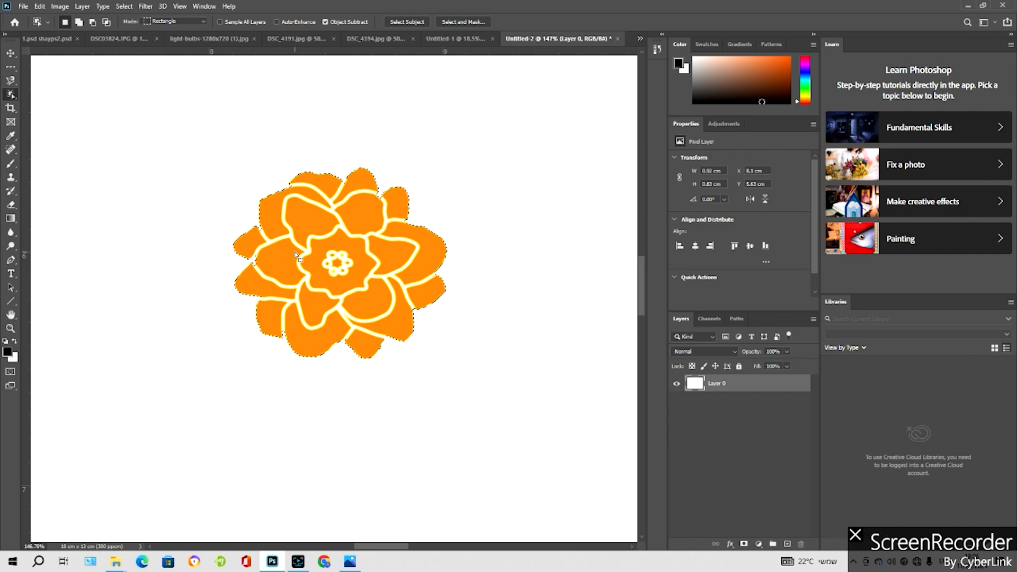
Delete the object-selected flower, undo the deletion, and clear the selection
{"action": "key", "text": "Delete"}
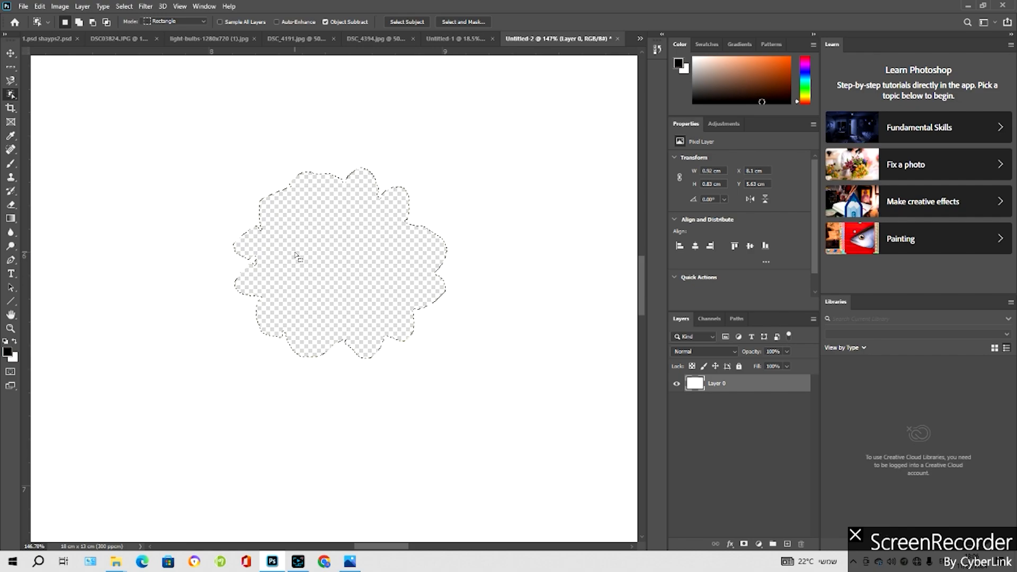
{"action": "key", "text": "ctrl+z"}
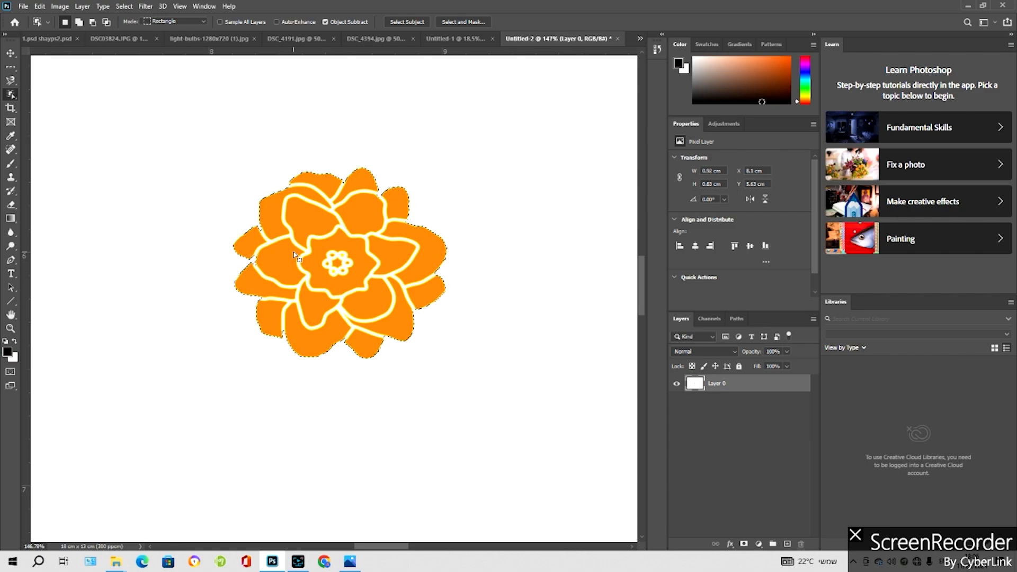
{"action": "left_click", "coordinate": [313, 225]}
Brush over the flower's petals with the Quick Selection tool to select the whole flower, and clear the selection
{"action": "right_click", "coordinate": [11, 94]}
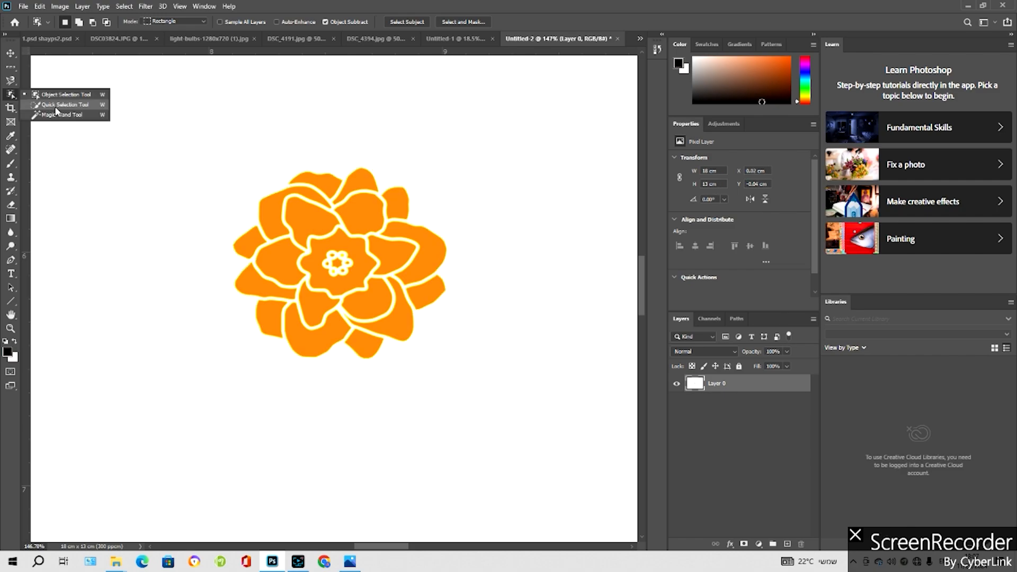
{"action": "left_click", "coordinate": [55, 106]}
{"action": "left_click", "coordinate": [313, 211]}
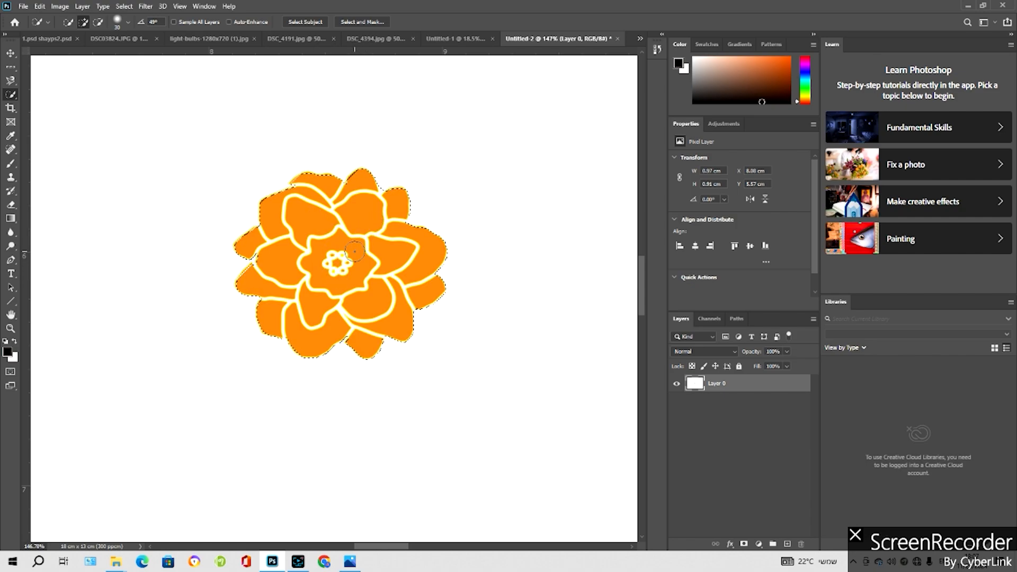
{"action": "left_click", "coordinate": [324, 256]}
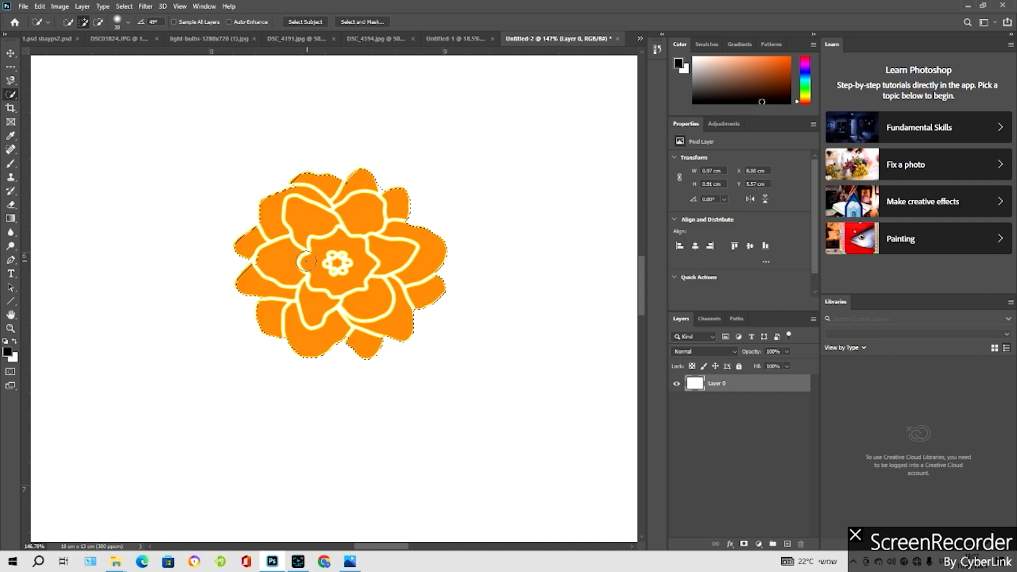
{"action": "right_click", "coordinate": [11, 95]}
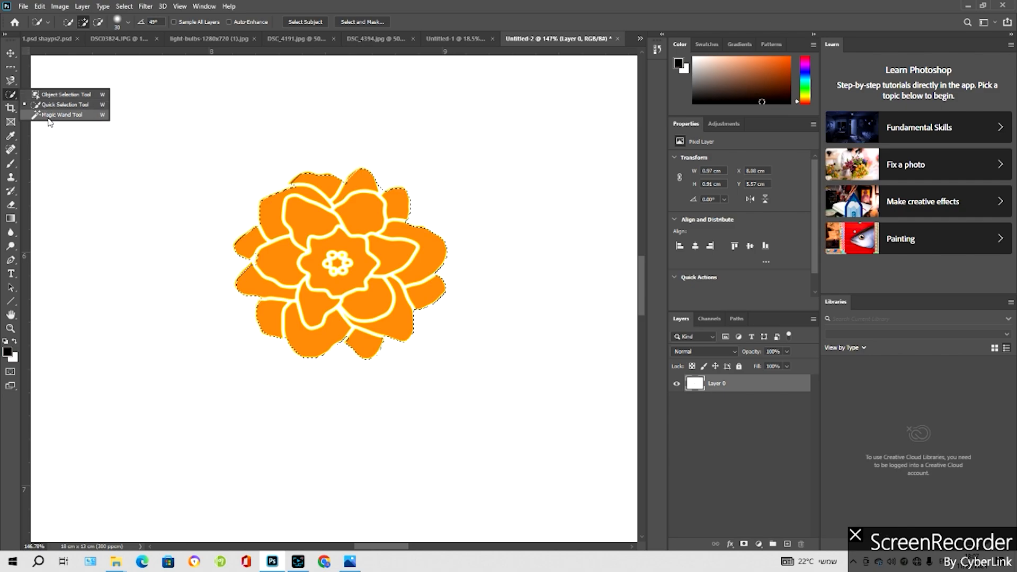
{"action": "left_click", "coordinate": [169, 128]}
{"action": "key", "text": "ctrl+z"}
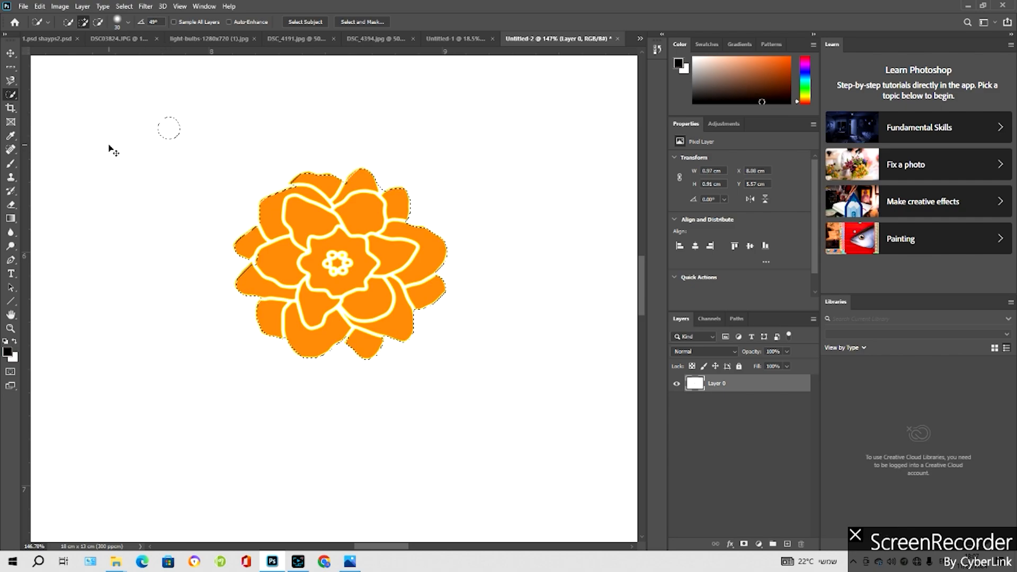
{"action": "key", "text": "ctrl+d"}
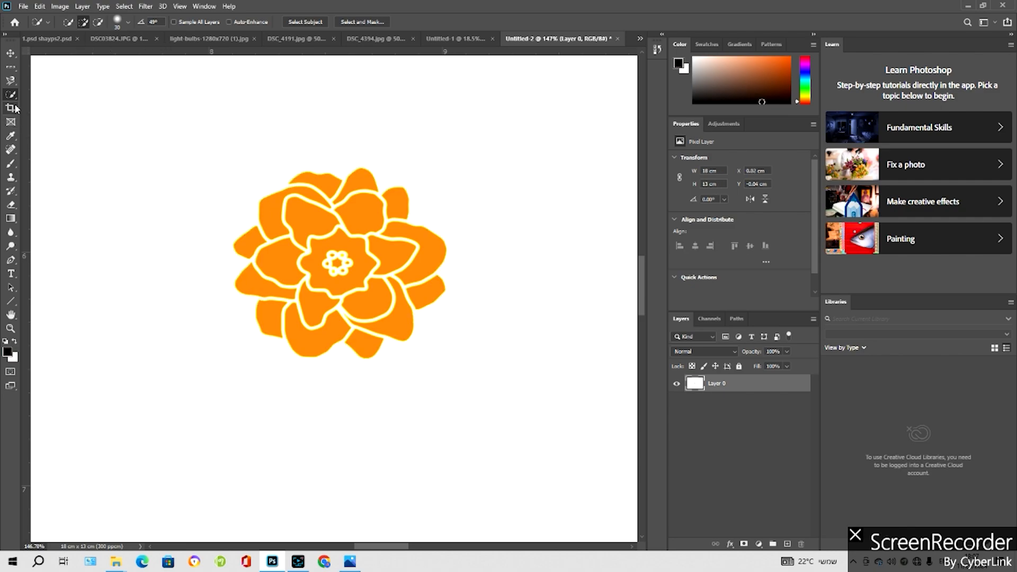
Try the Magic Wand on the flower's petals, select the white background around and between them, and delete it
{"action": "right_click", "coordinate": [16, 96]}
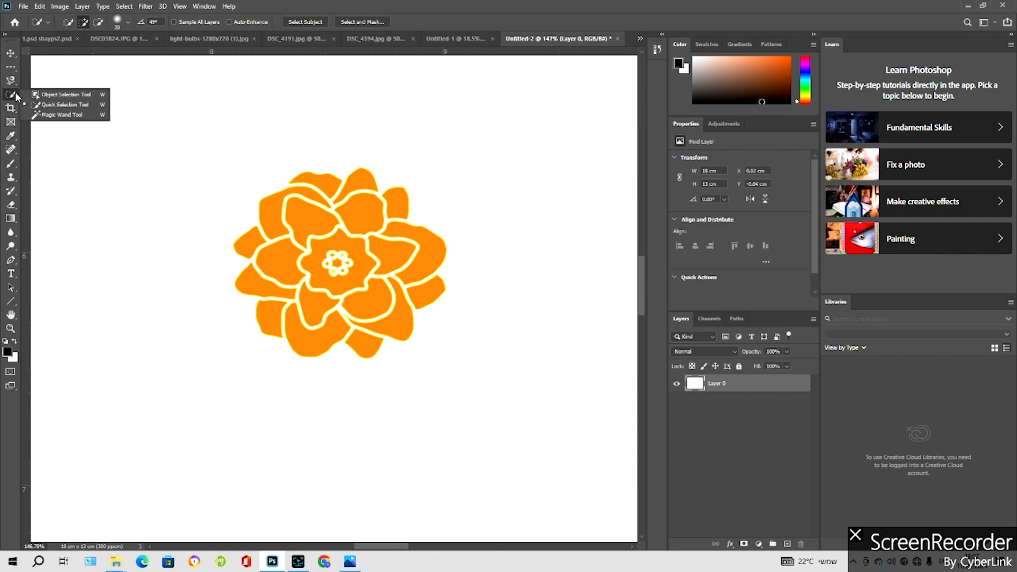
{"action": "left_click", "coordinate": [62, 115]}
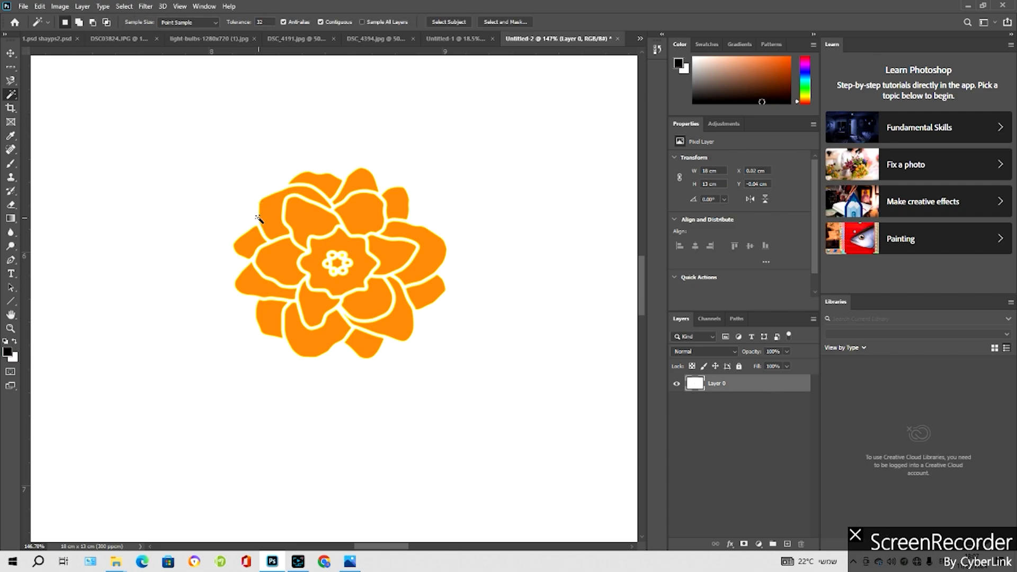
{"action": "left_click", "coordinate": [287, 215]}
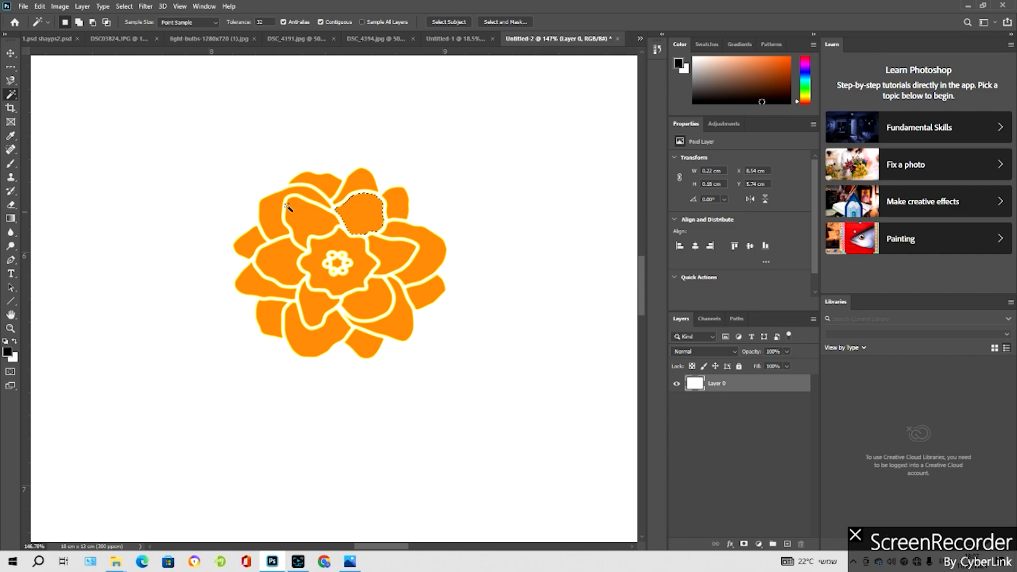
{"action": "left_click", "coordinate": [357, 321]}
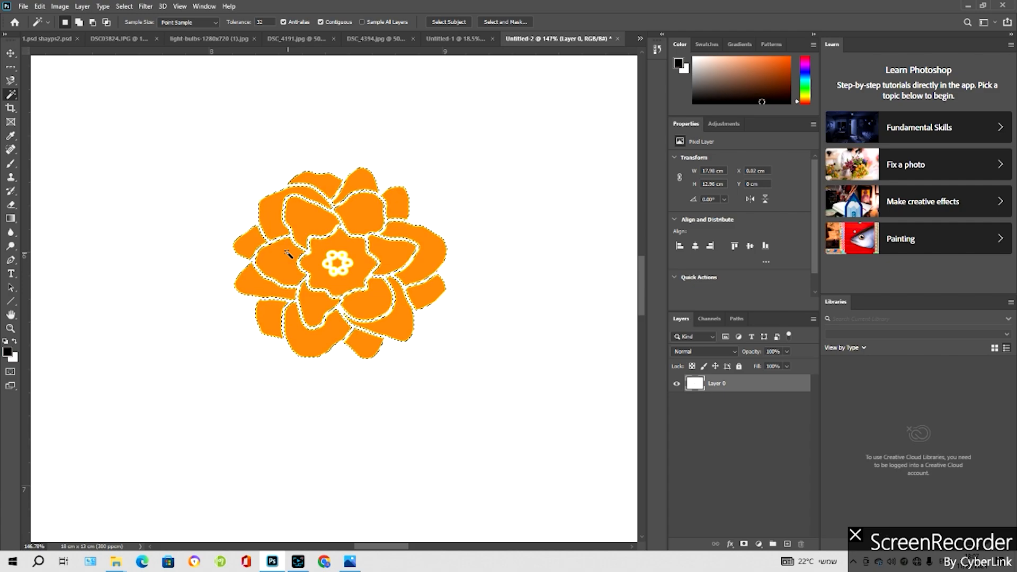
{"action": "key", "text": "Delete"}
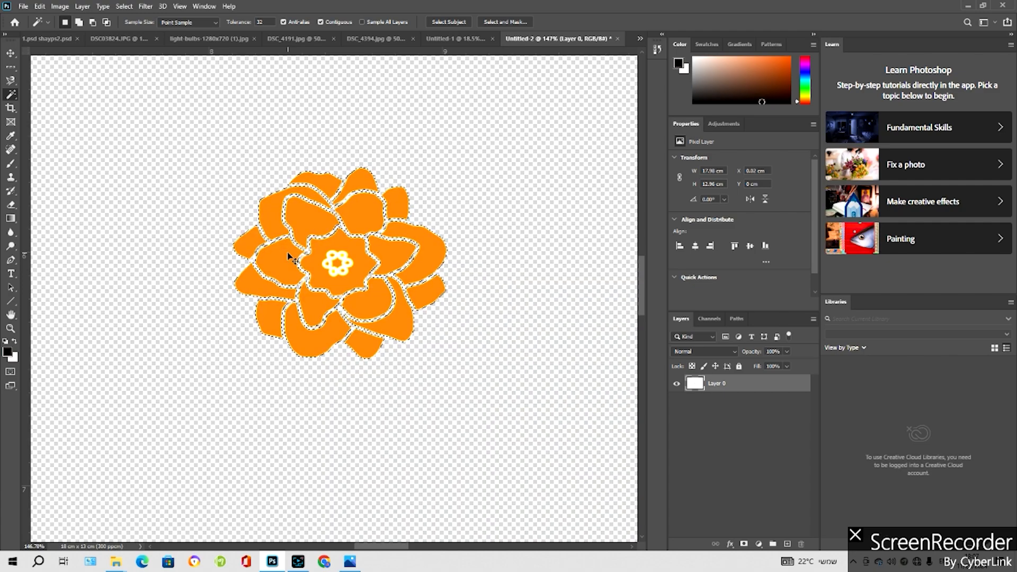
Undo the background deletion and crop the canvas on all sides around the flower to about 12.37 × 8.08 cm
{"action": "key", "text": "ctrl+z"}
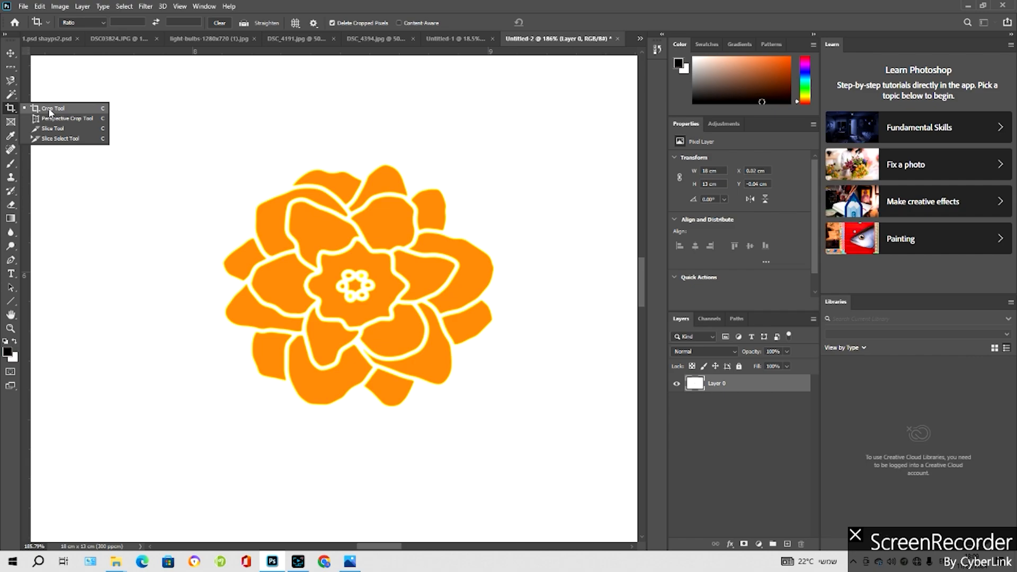
{"action": "left_click", "coordinate": [50, 109]}
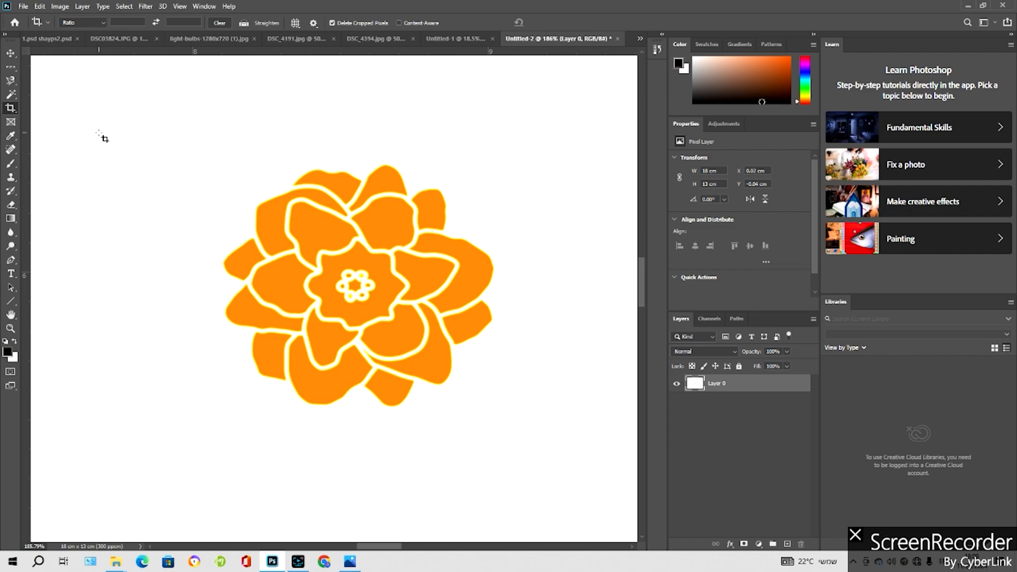
{"action": "scroll", "coordinate": [122, 149], "scroll_direction": "down", "scroll_amount": 5}
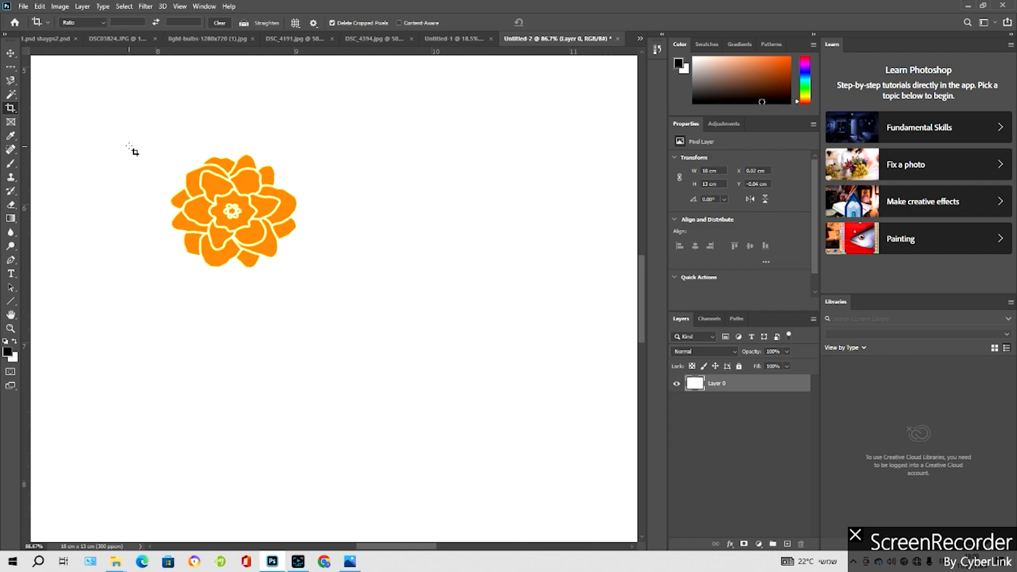
{"action": "scroll", "coordinate": [133, 150], "scroll_direction": "down", "scroll_amount": 6}
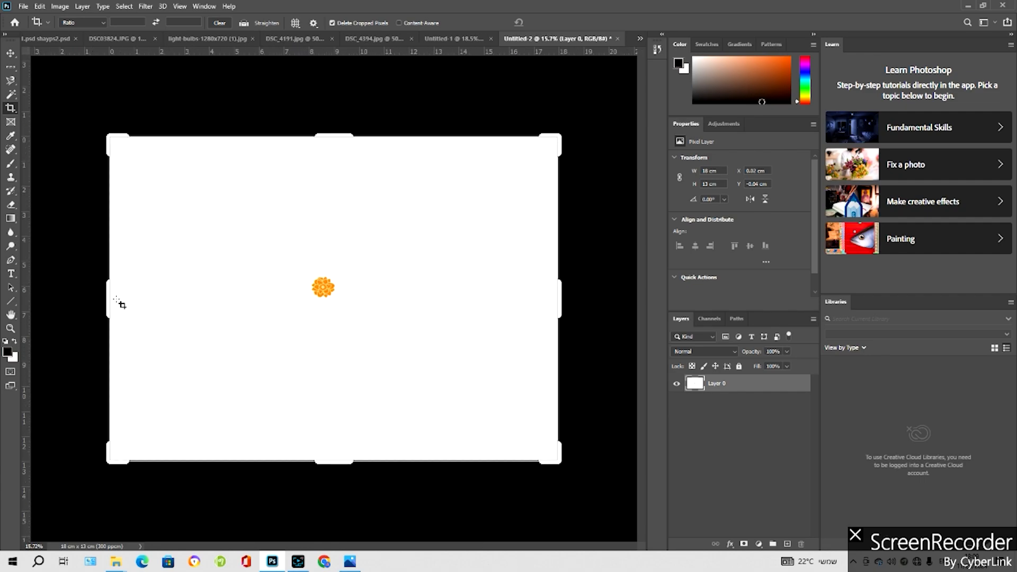
{"action": "left_click_drag", "start_coordinate": [110, 137], "coordinate": [141, 165]}
{"action": "left_click_drag", "start_coordinate": [527, 428], "coordinate": [482, 416]}
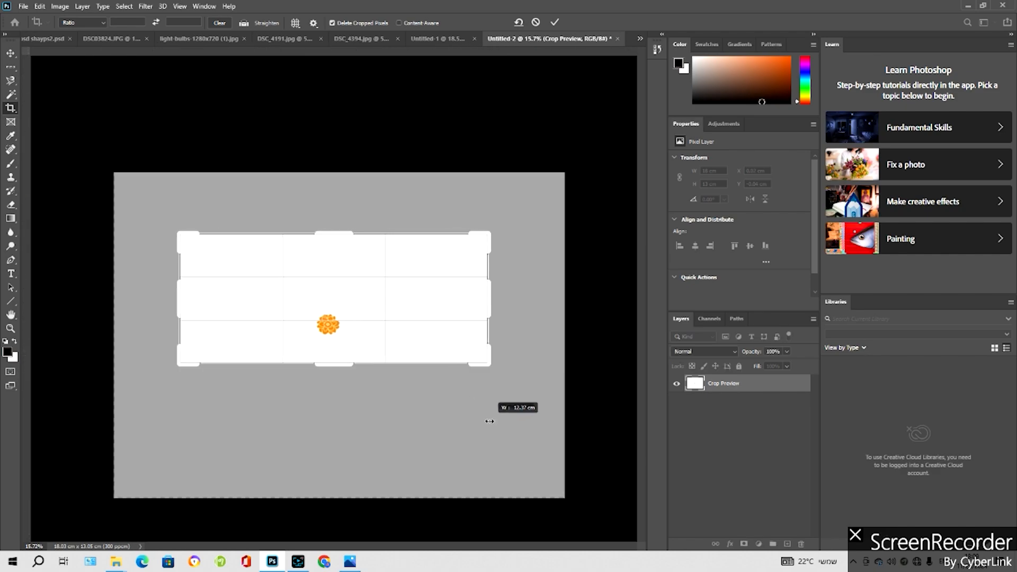
{"action": "mouse_move", "coordinate": [342, 364]}
{"action": "left_mouse_down"}
{"action": "mouse_move", "coordinate": [347, 370]}
{"action": "mouse_move", "coordinate": [341, 338]}
{"action": "mouse_move", "coordinate": [344, 372]}
{"action": "mouse_move", "coordinate": [348, 364]}
{"action": "left_mouse_up"}
{"action": "left_click_drag", "start_coordinate": [330, 203], "coordinate": [325, 196]}
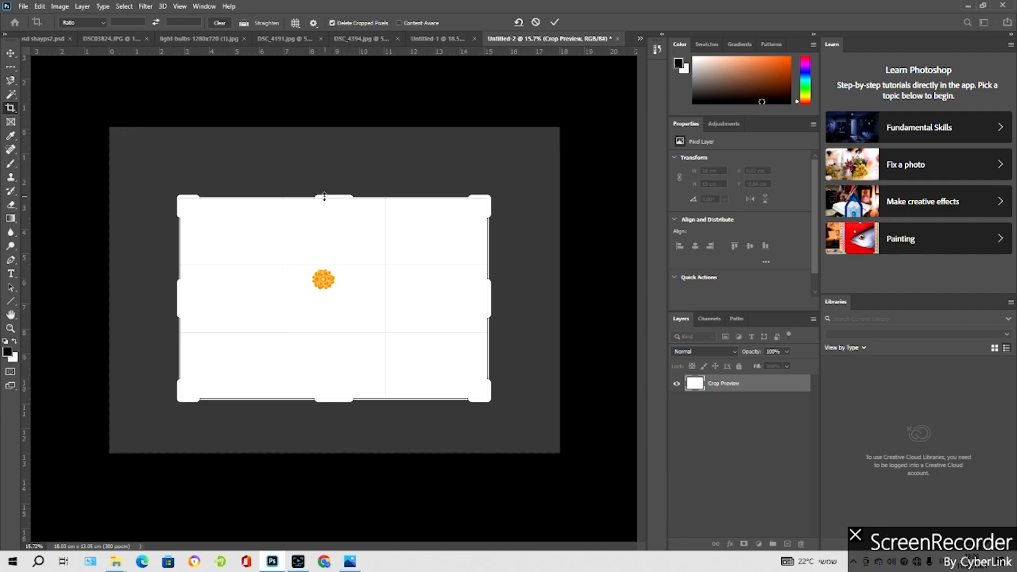
{"action": "left_click", "coordinate": [556, 22]}
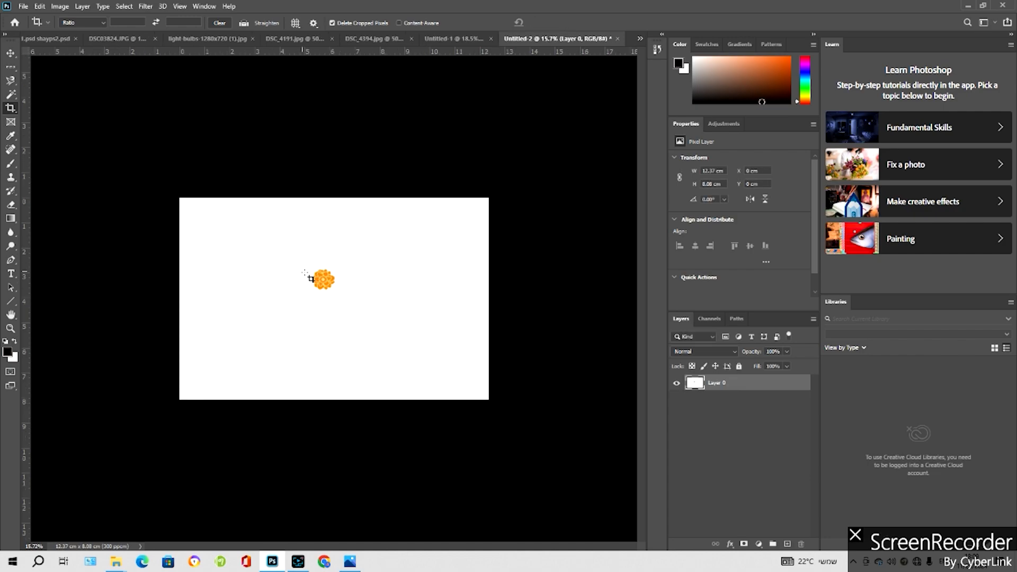
Draw a Perspective Crop frame around the flower, leaving a wide white margin on every side
{"action": "scroll", "coordinate": [314, 294], "scroll_direction": "up", "scroll_amount": 3}
{"action": "scroll", "coordinate": [315, 291], "scroll_direction": "down", "scroll_amount": 1}
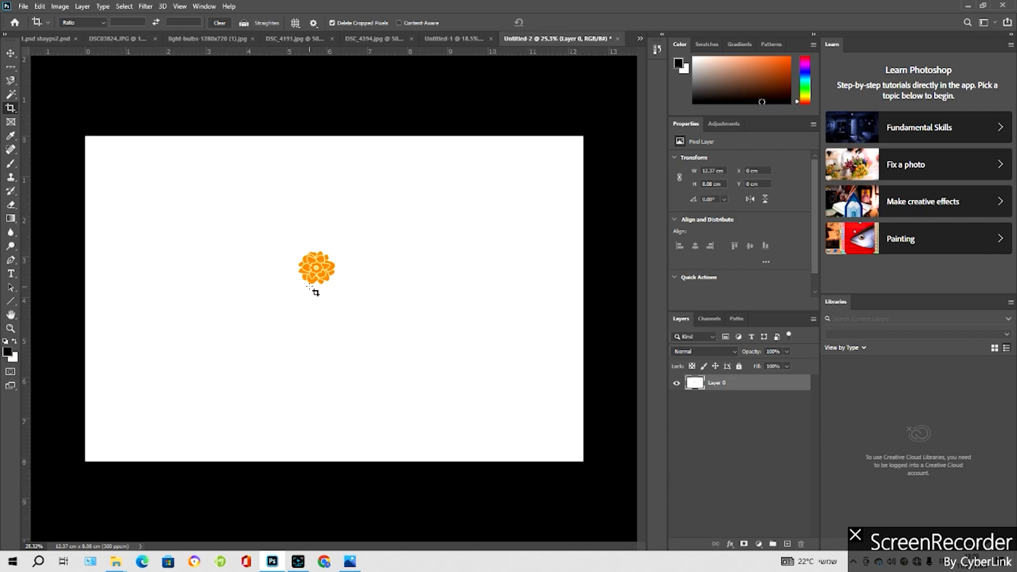
{"action": "scroll", "coordinate": [316, 289], "scroll_direction": "up", "scroll_amount": 1}
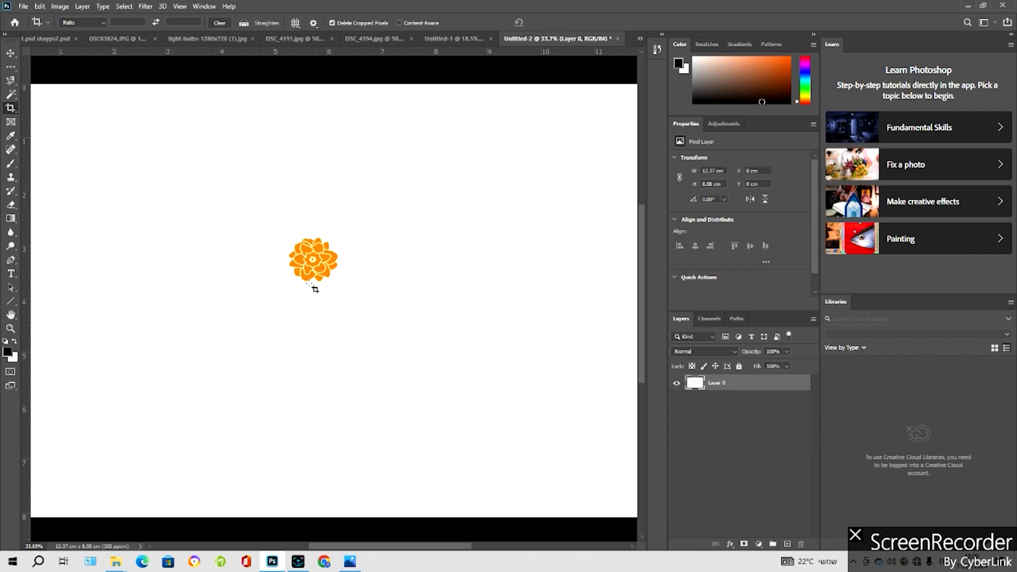
{"action": "right_click", "coordinate": [11, 108]}
{"action": "left_click", "coordinate": [47, 117]}
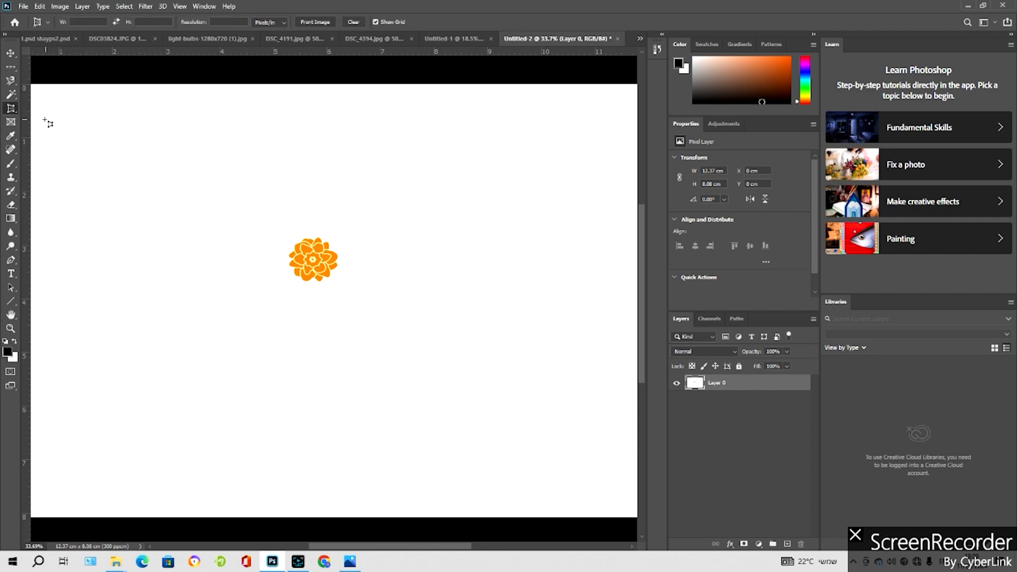
{"action": "right_click", "coordinate": [10, 108]}
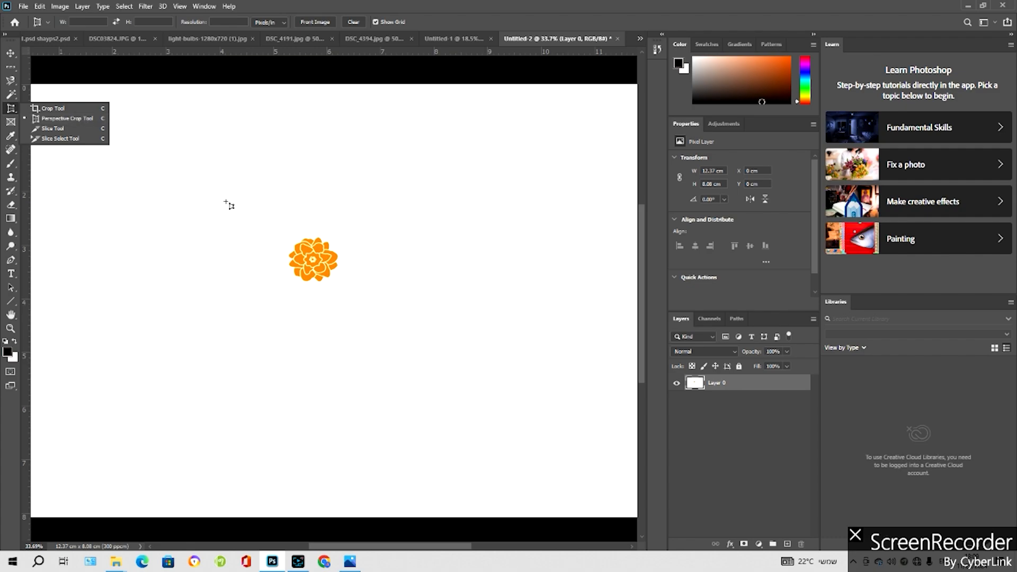
{"action": "left_click_drag", "start_coordinate": [173, 122], "coordinate": [502, 439]}
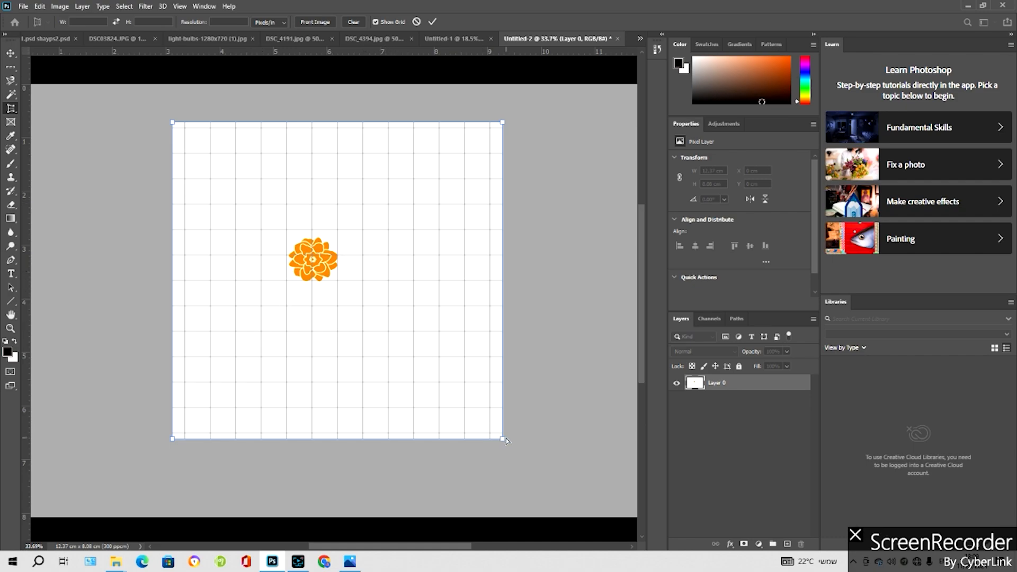
Adjust the perspective frame's four corners into an irregular quadrilateral around the flower and crop the image to about 6.13 × 5.28 cm
{"action": "left_click_drag", "start_coordinate": [506, 441], "coordinate": [429, 339]}
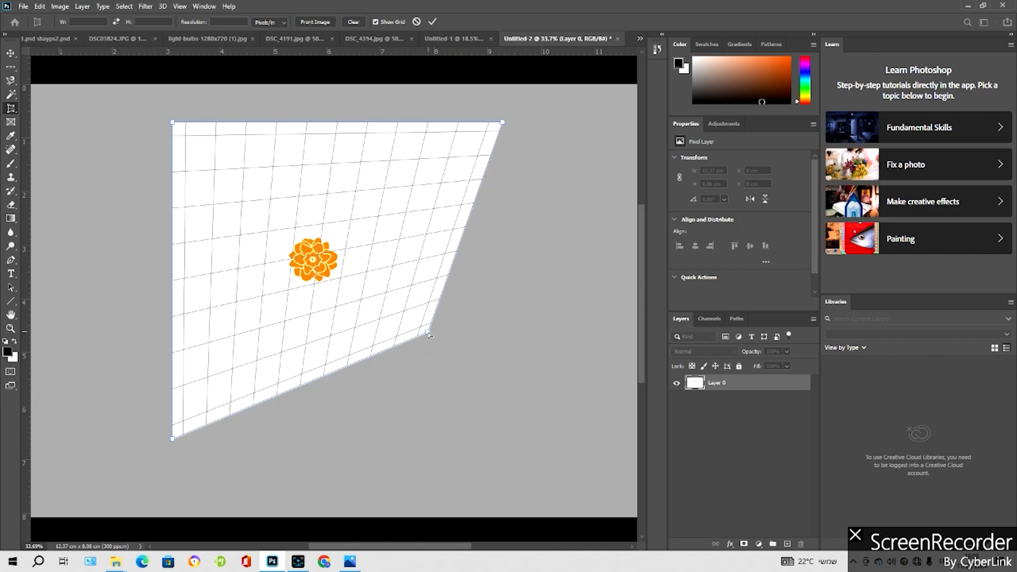
{"action": "left_click_drag", "start_coordinate": [430, 335], "coordinate": [544, 506]}
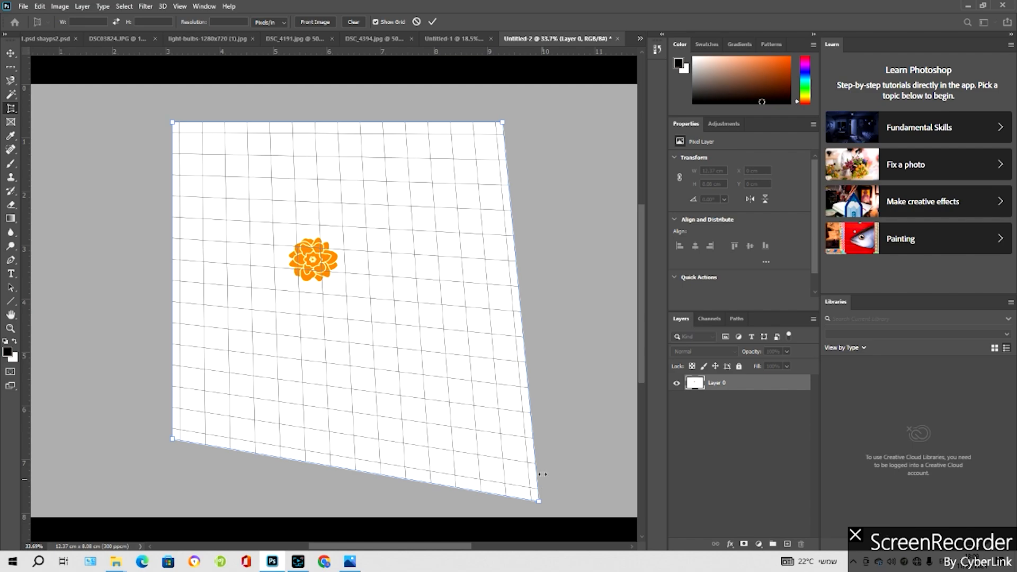
{"action": "left_click_drag", "start_coordinate": [504, 122], "coordinate": [526, 105]}
{"action": "left_click_drag", "start_coordinate": [538, 502], "coordinate": [492, 448]}
{"action": "left_click_drag", "start_coordinate": [170, 440], "coordinate": [190, 414]}
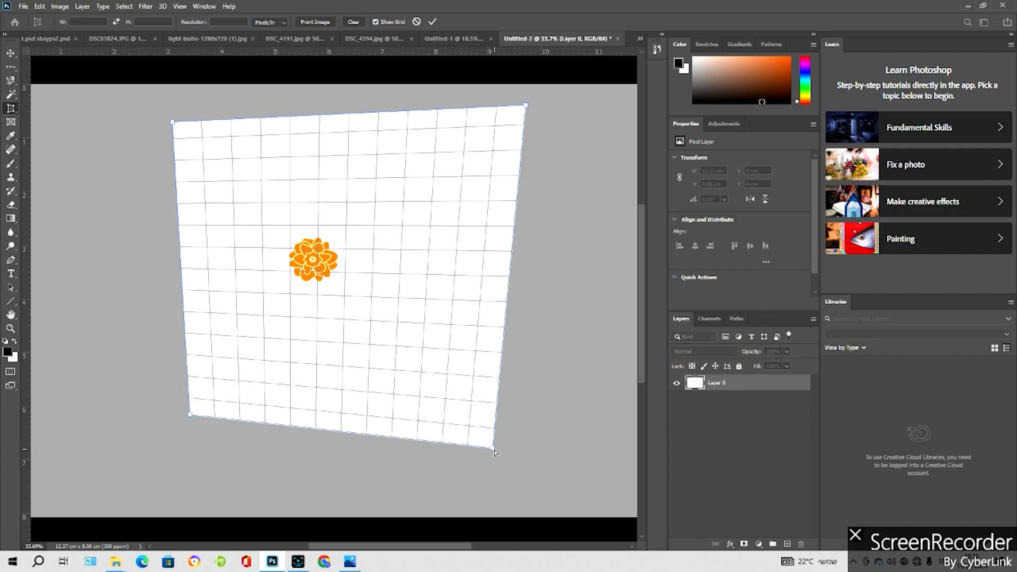
{"action": "left_click_drag", "start_coordinate": [496, 452], "coordinate": [518, 390]}
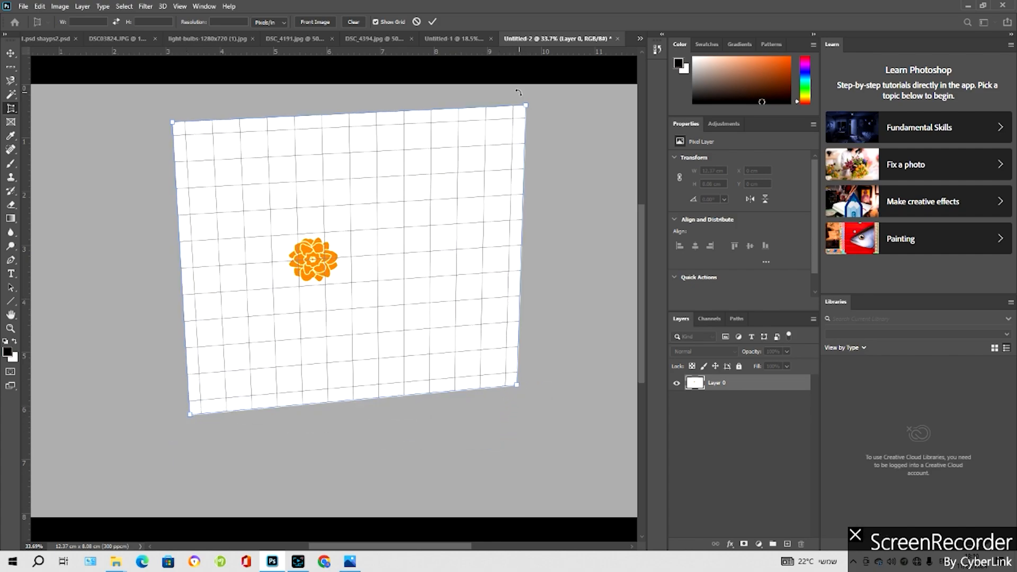
{"action": "left_click_drag", "start_coordinate": [526, 105], "coordinate": [509, 114]}
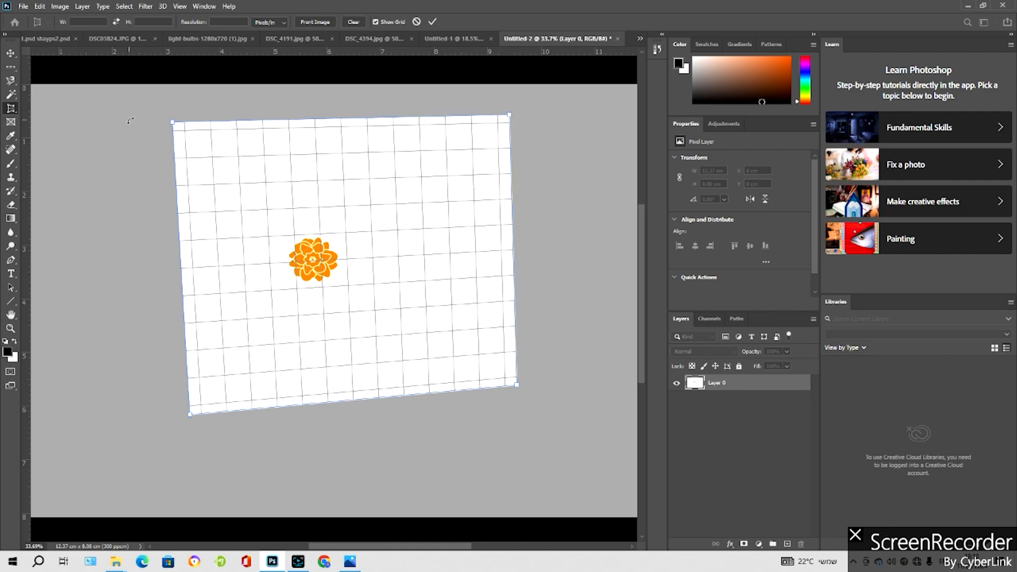
{"action": "left_click_drag", "start_coordinate": [171, 122], "coordinate": [186, 132]}
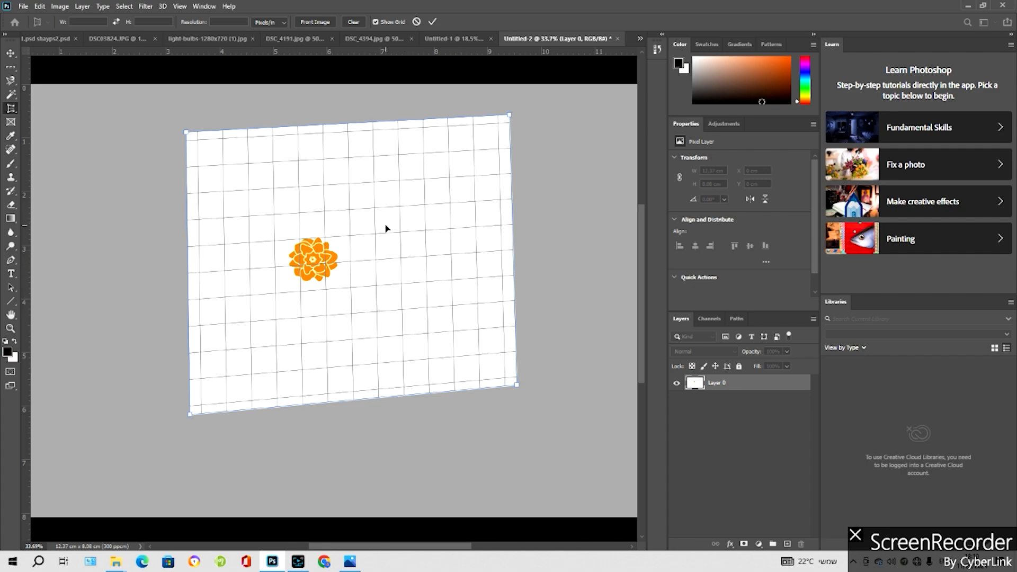
{"action": "left_click", "coordinate": [16, 62]}
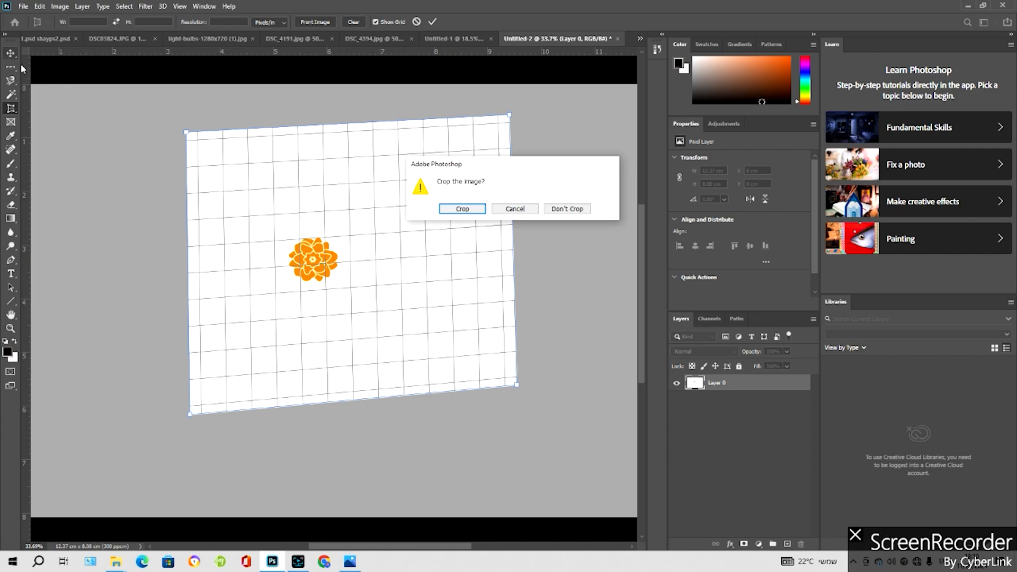
{"action": "left_click", "coordinate": [476, 212]}
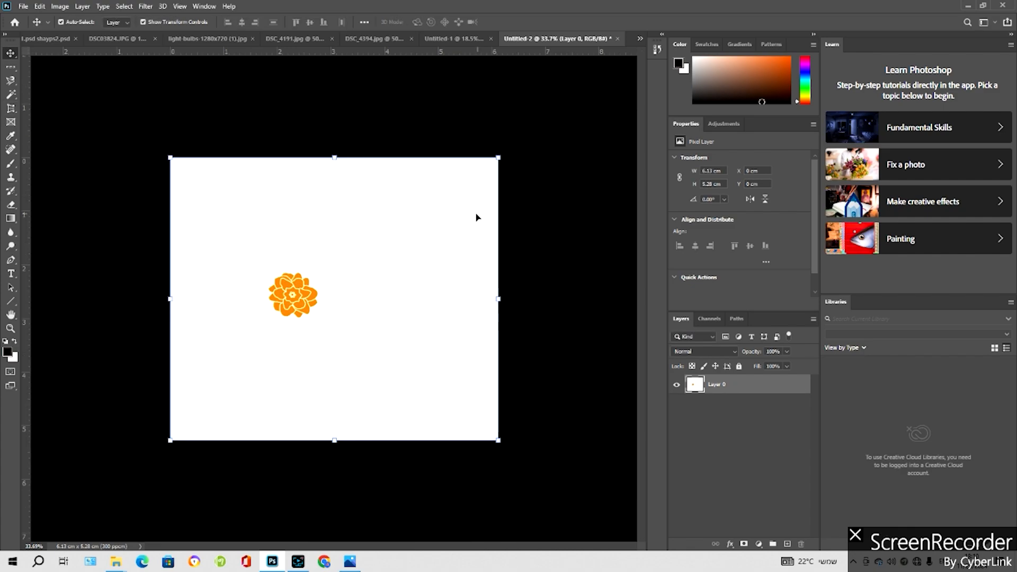
Divide the canvas with the Slice tool into a box around the flower, a full-width band, two vertical strips and a small slice above the flower
{"action": "scroll", "coordinate": [287, 284], "scroll_direction": "up", "scroll_amount": 7}
{"action": "scroll", "coordinate": [287, 283], "scroll_direction": "down", "scroll_amount": 7}
{"action": "left_click_drag", "start_coordinate": [10, 108], "coordinate": [52, 130]}
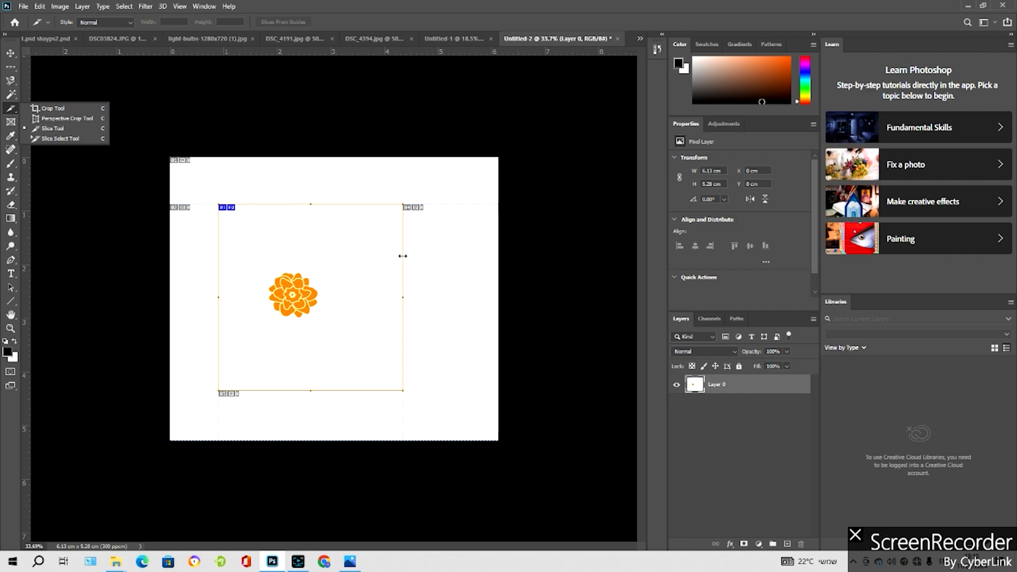
{"action": "left_click_drag", "start_coordinate": [164, 272], "coordinate": [504, 340]}
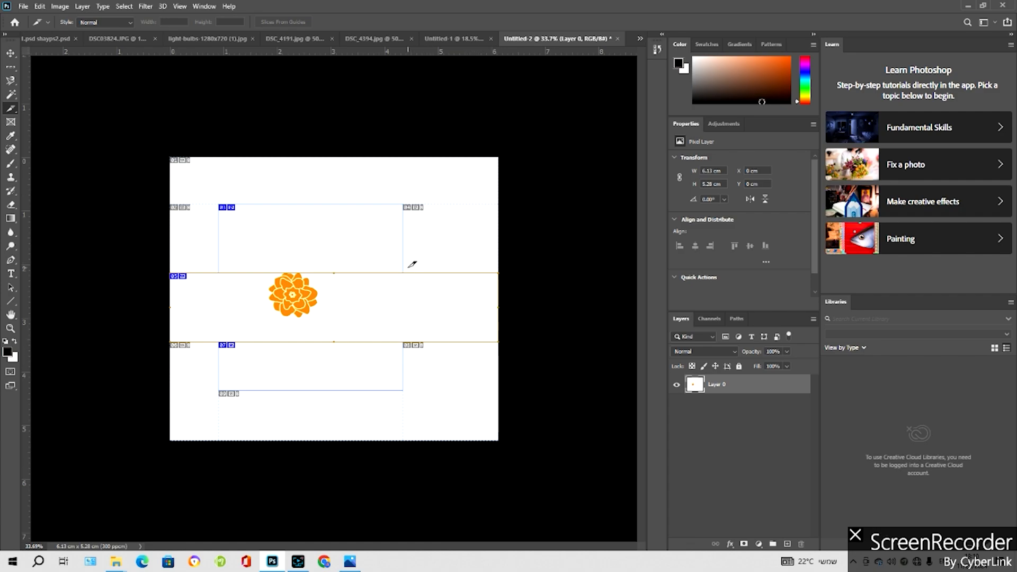
{"action": "left_click_drag", "start_coordinate": [273, 152], "coordinate": [350, 437]}
{"action": "left_click_drag", "start_coordinate": [448, 159], "coordinate": [467, 443]}
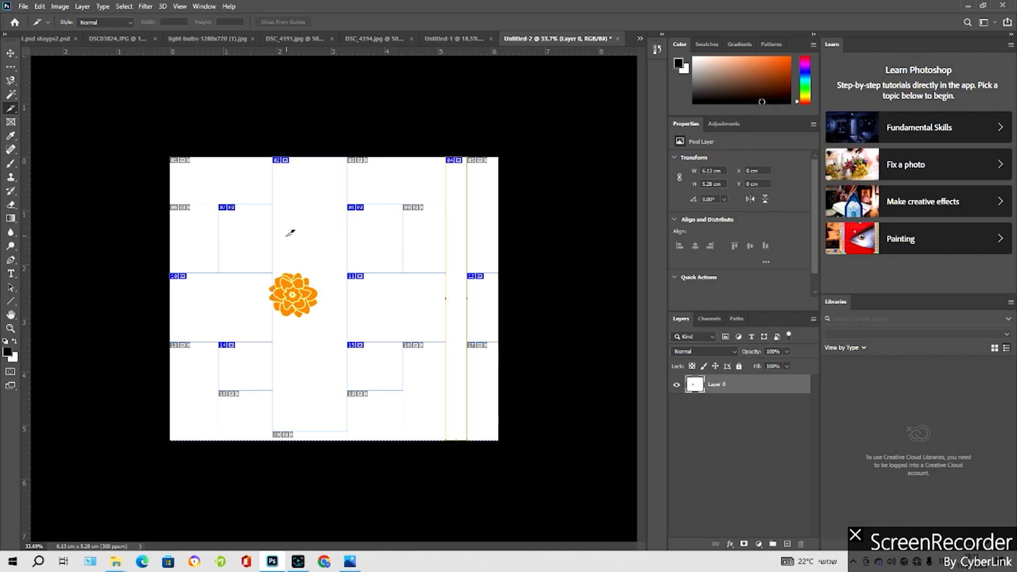
{"action": "mouse_move", "coordinate": [263, 234]}
{"action": "left_mouse_down"}
{"action": "mouse_move", "coordinate": [302, 235]}
{"action": "mouse_move", "coordinate": [354, 269]}
{"action": "left_mouse_up"}
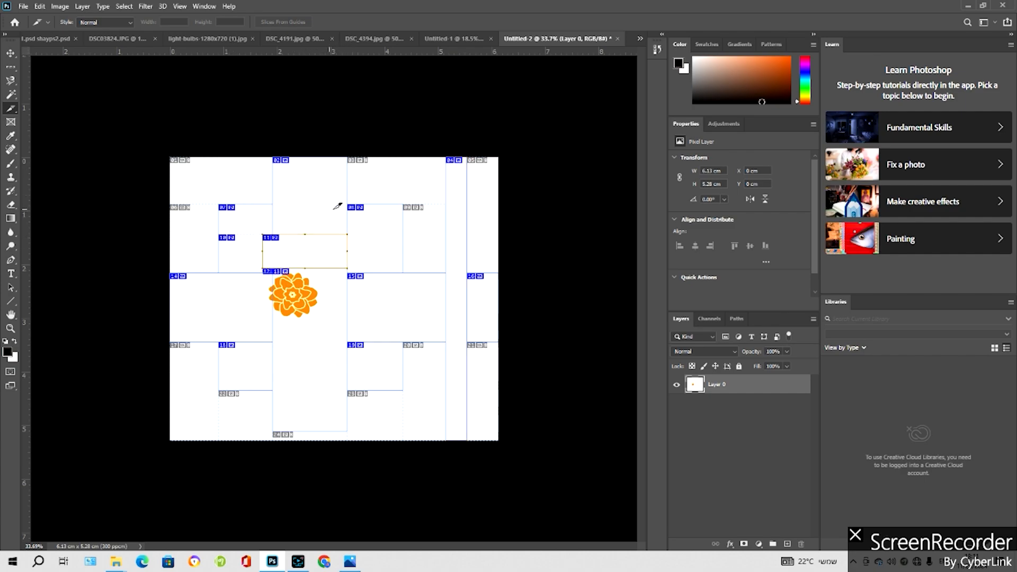
Move the small slice to the canvas's upper-left area and shift the large box slice with the Slice Select tool
{"action": "right_click", "coordinate": [11, 110]}
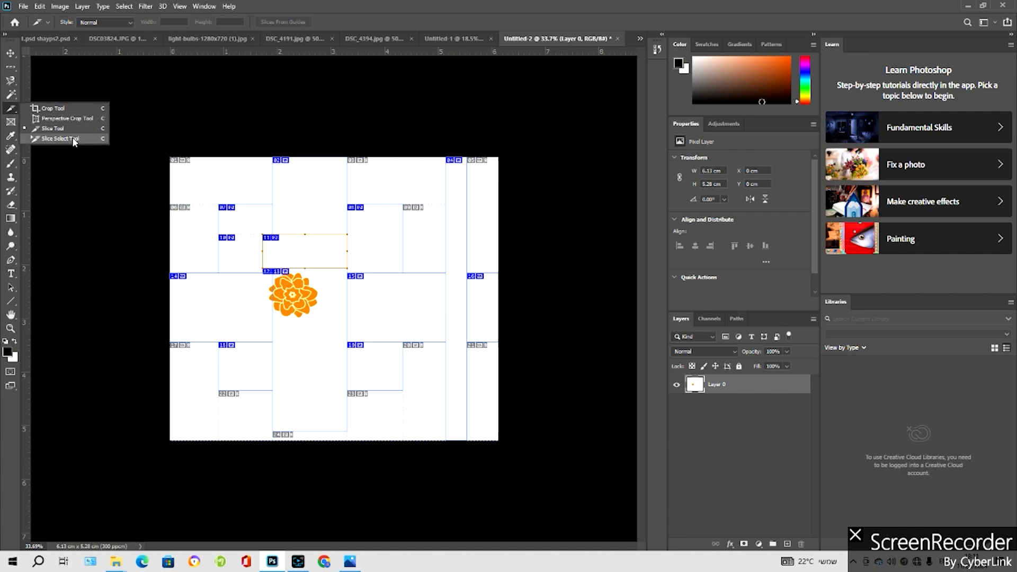
{"action": "left_click", "coordinate": [74, 140]}
{"action": "left_click_drag", "start_coordinate": [304, 236], "coordinate": [202, 200]}
{"action": "left_click_drag", "start_coordinate": [233, 236], "coordinate": [275, 250]}
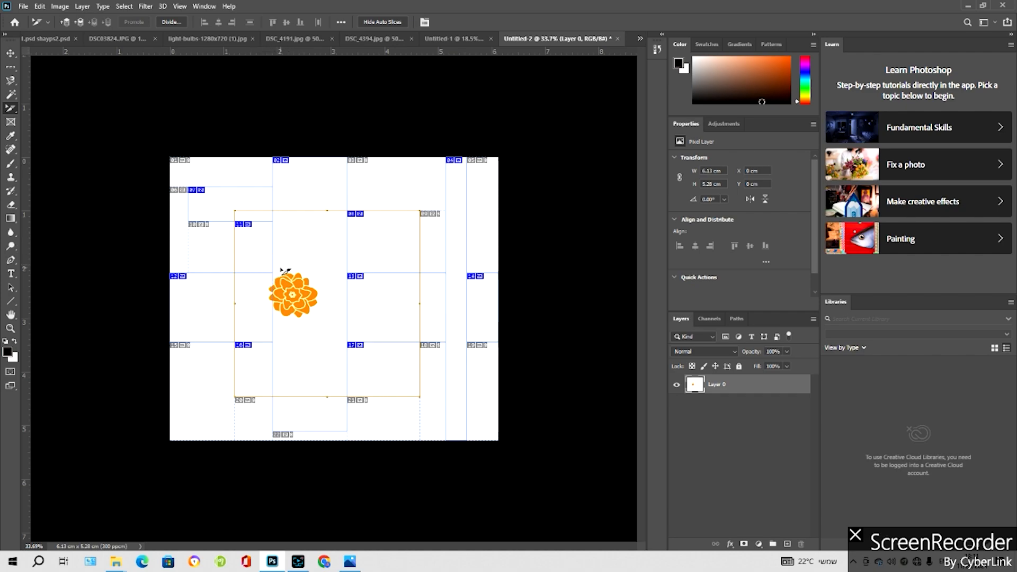
Enclose the whole canvas image in a rectangular frame with the Frame tool
{"action": "left_click", "coordinate": [11, 122]}
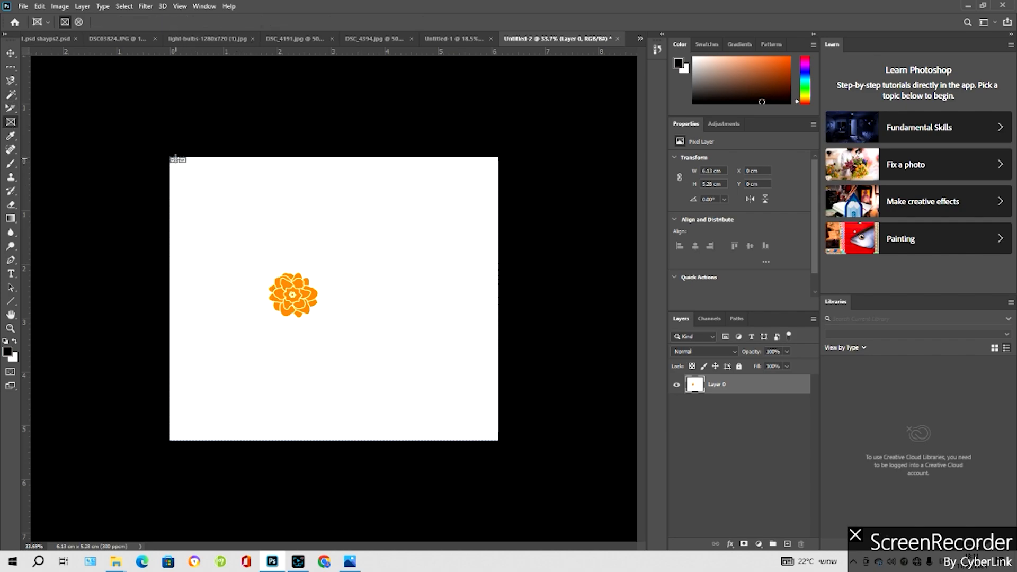
{"action": "left_click_drag", "start_coordinate": [171, 155], "coordinate": [496, 439]}
Try shifting the image inside and out of its frame, then undo these moves
{"action": "left_click_drag", "start_coordinate": [395, 284], "coordinate": [495, 279]}
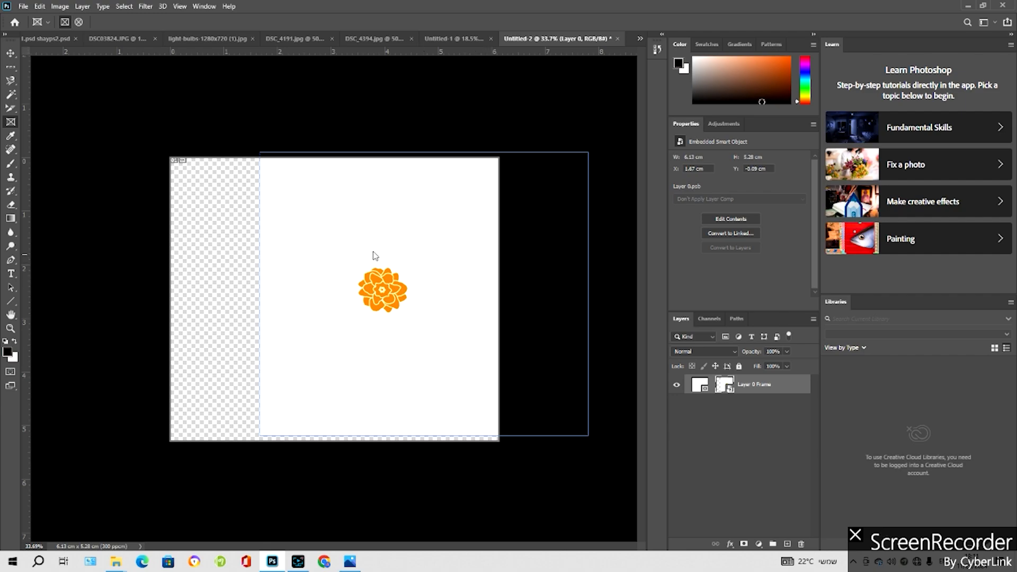
{"action": "left_click_drag", "start_coordinate": [301, 240], "coordinate": [118, 151]}
{"action": "left_click_drag", "start_coordinate": [200, 209], "coordinate": [324, 192]}
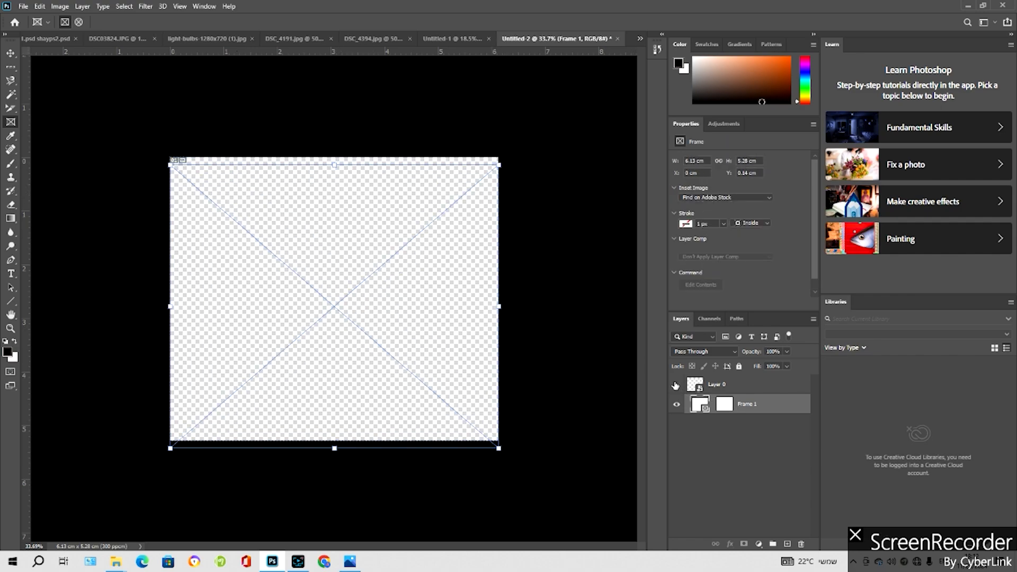
{"action": "left_click_drag", "start_coordinate": [359, 200], "coordinate": [358, 192]}
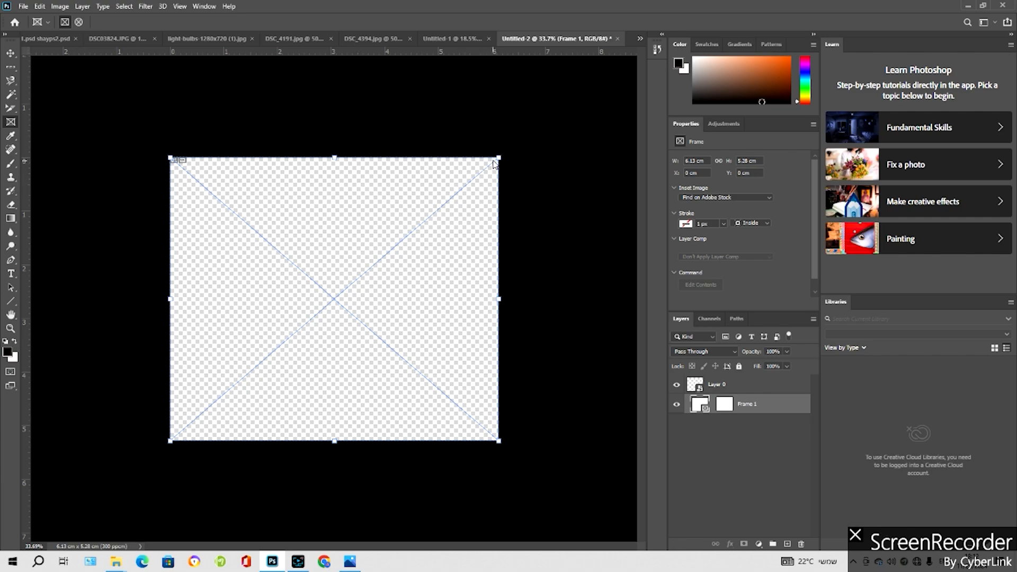
{"action": "key", "text": "ctrl+z"}
{"action": "key", "text": "ctrl+z"}
{"action": "key", "text": "ctrl+z"}
{"action": "key", "text": "ctrl+z"}
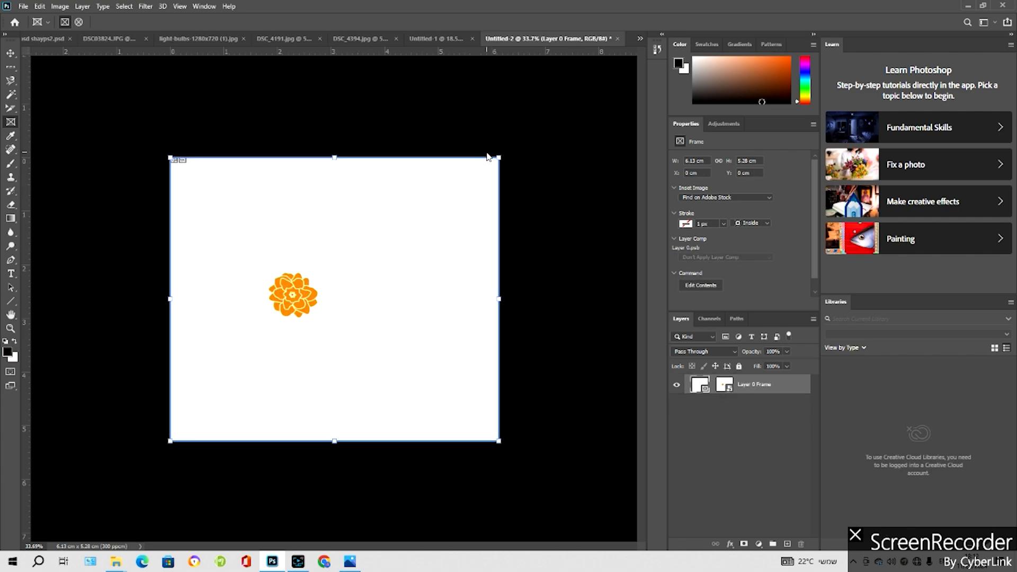
Shift the framed image about 0.09 cm to the left and undo the move
{"action": "mouse_move", "coordinate": [380, 250]}
{"action": "left_mouse_down"}
{"action": "mouse_move", "coordinate": [392, 229]}
{"action": "mouse_move", "coordinate": [371, 248]}
{"action": "mouse_move", "coordinate": [388, 265]}
{"action": "mouse_move", "coordinate": [374, 229]}
{"action": "mouse_move", "coordinate": [387, 259]}
{"action": "mouse_move", "coordinate": [380, 236]}
{"action": "left_mouse_up"}
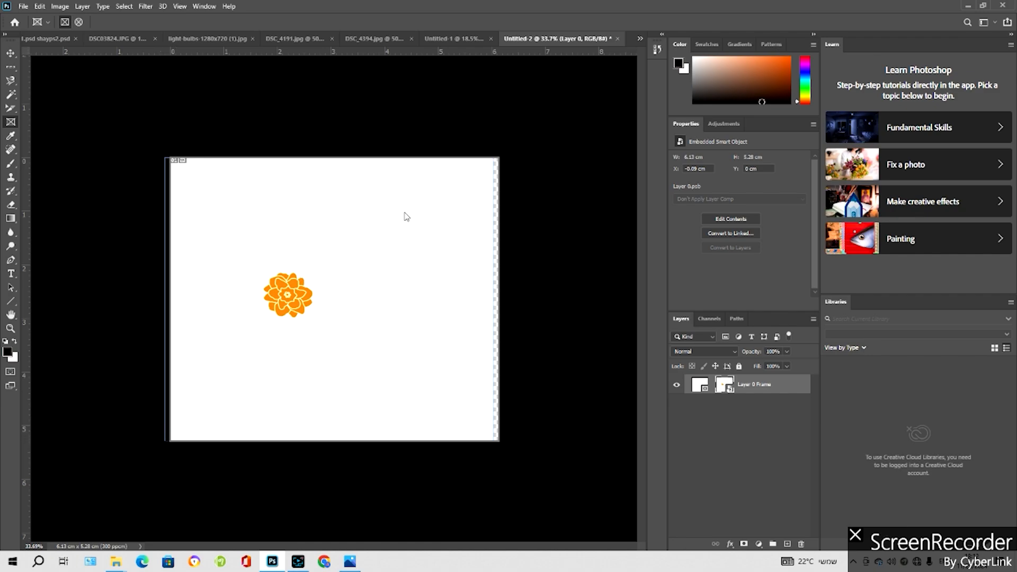
{"action": "key", "text": "ctrl+z"}
{"action": "key", "text": "ctrl+z"}
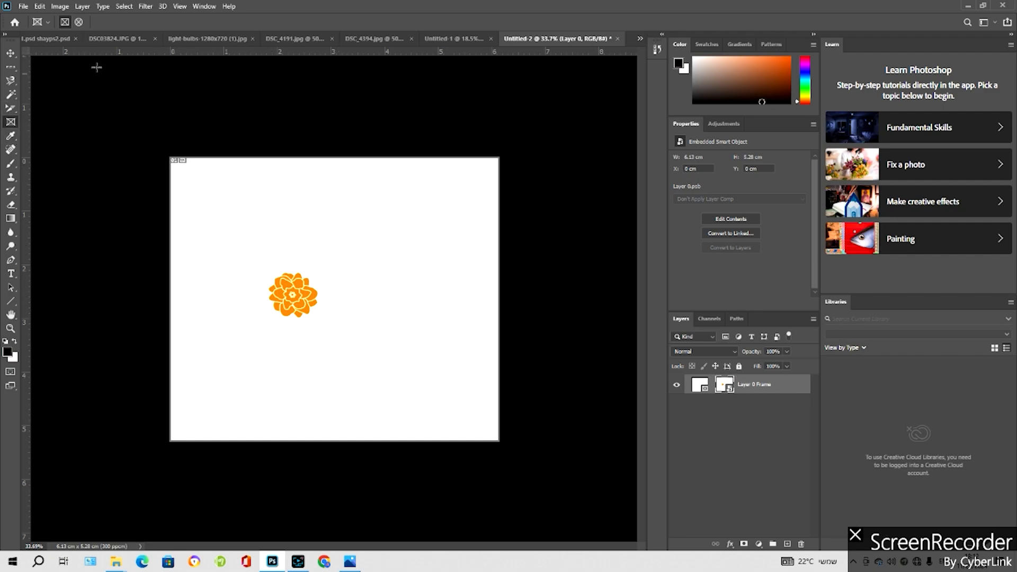
Switch to the Untitled-1 document and move the Home 1 layer down about 0.16 cm with the Move tool
{"action": "left_click", "coordinate": [461, 37]}
{"action": "key", "text": "v"}
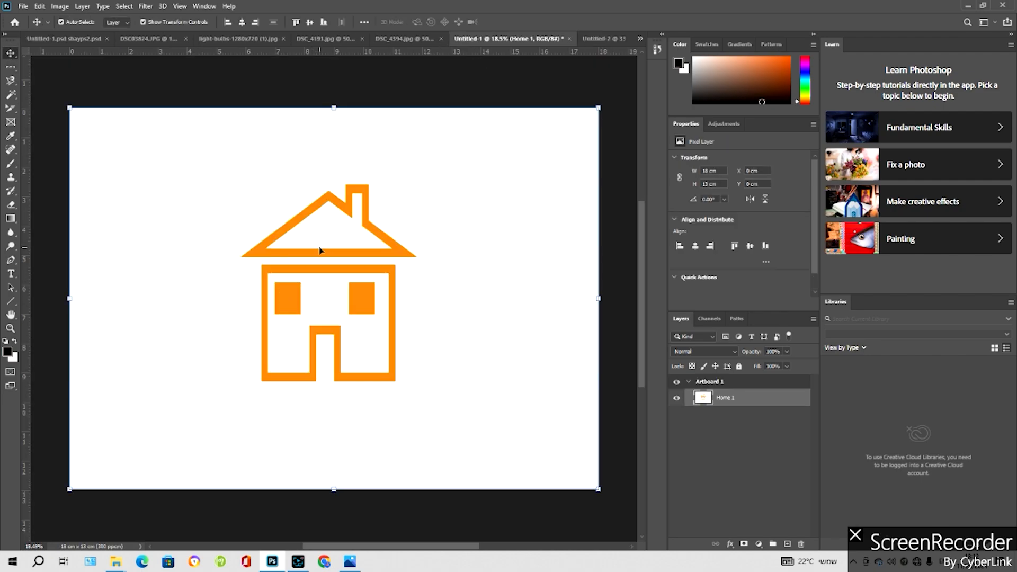
{"action": "mouse_move", "coordinate": [321, 254]}
{"action": "left_mouse_down"}
{"action": "mouse_move", "coordinate": [327, 233]}
{"action": "mouse_move", "coordinate": [321, 258]}
{"action": "left_mouse_up"}
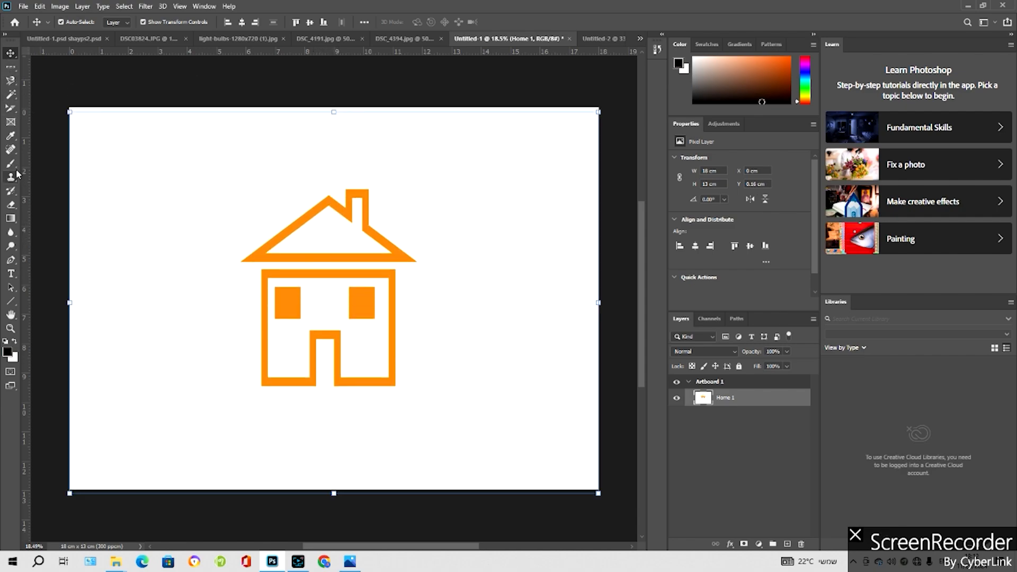
Draw a rectangular frame around the house with the Frame tool and try shifting its content slightly upward
{"action": "left_click", "coordinate": [11, 122]}
{"action": "left_click_drag", "start_coordinate": [174, 155], "coordinate": [472, 405]}
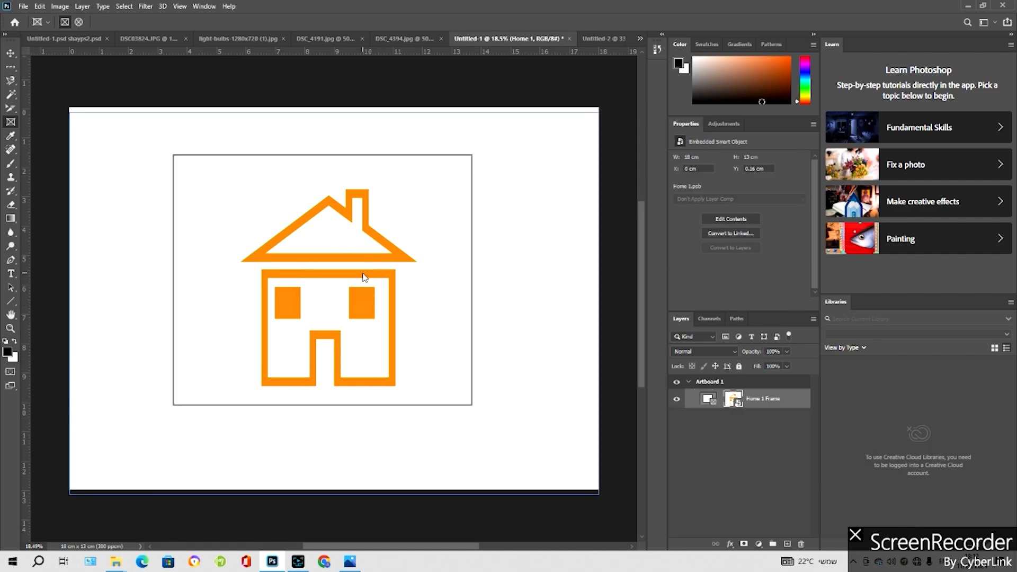
{"action": "left_click_drag", "start_coordinate": [362, 276], "coordinate": [365, 244]}
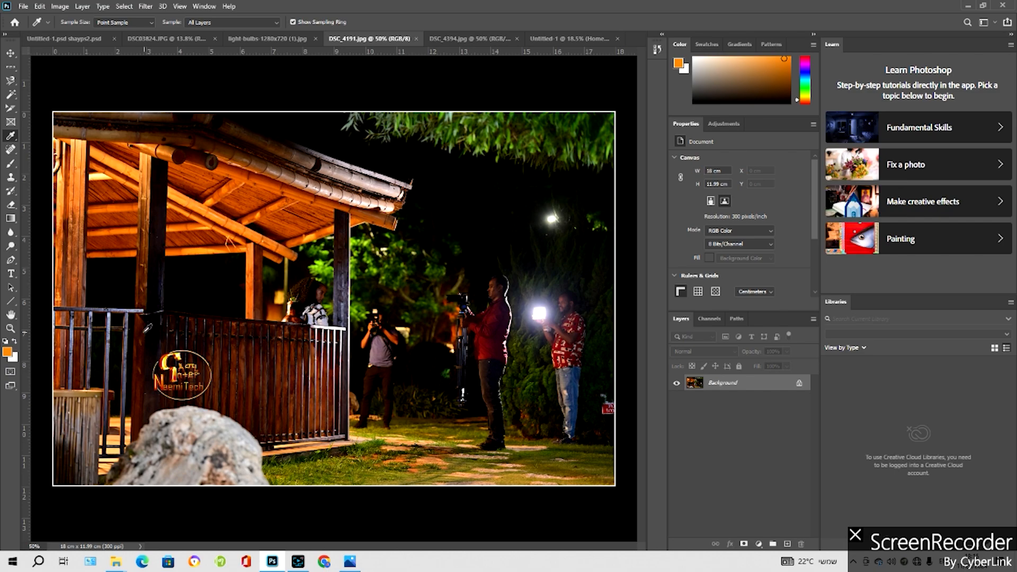
Sample foreground colours with the Eyedropper from the gazebo wood, the people's clothing and the grass area in DSC_4191.jpg
{"action": "left_click", "coordinate": [147, 329]}
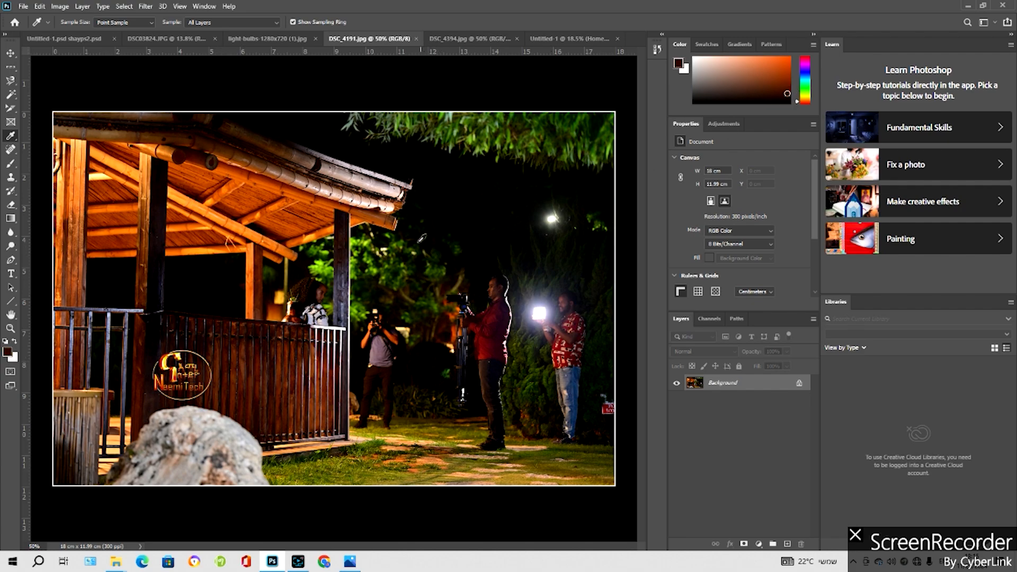
{"action": "left_click", "coordinate": [262, 133]}
{"action": "left_click", "coordinate": [508, 309]}
{"action": "left_click", "coordinate": [389, 347]}
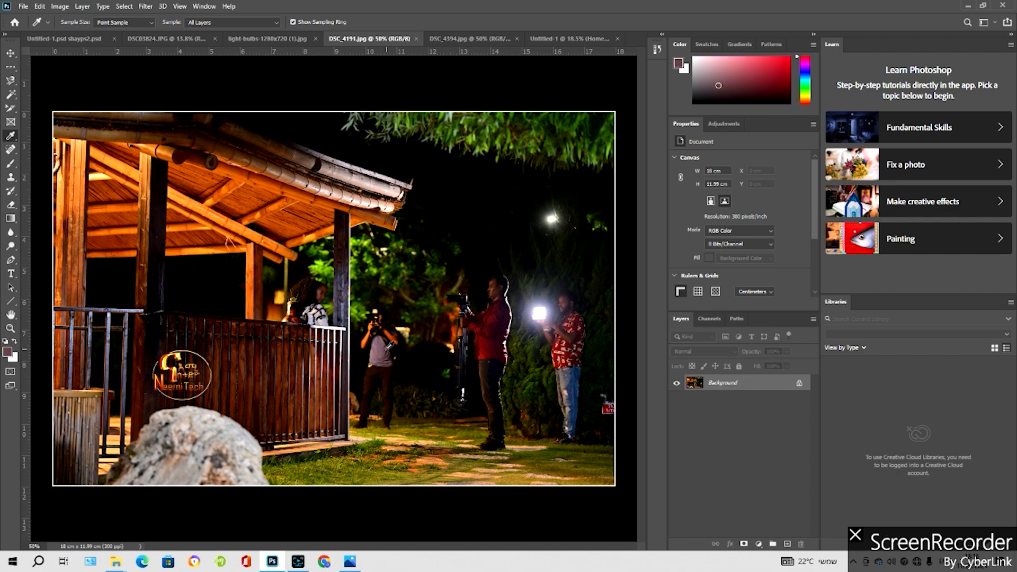
{"action": "left_click", "coordinate": [566, 342]}
{"action": "left_click", "coordinate": [206, 429]}
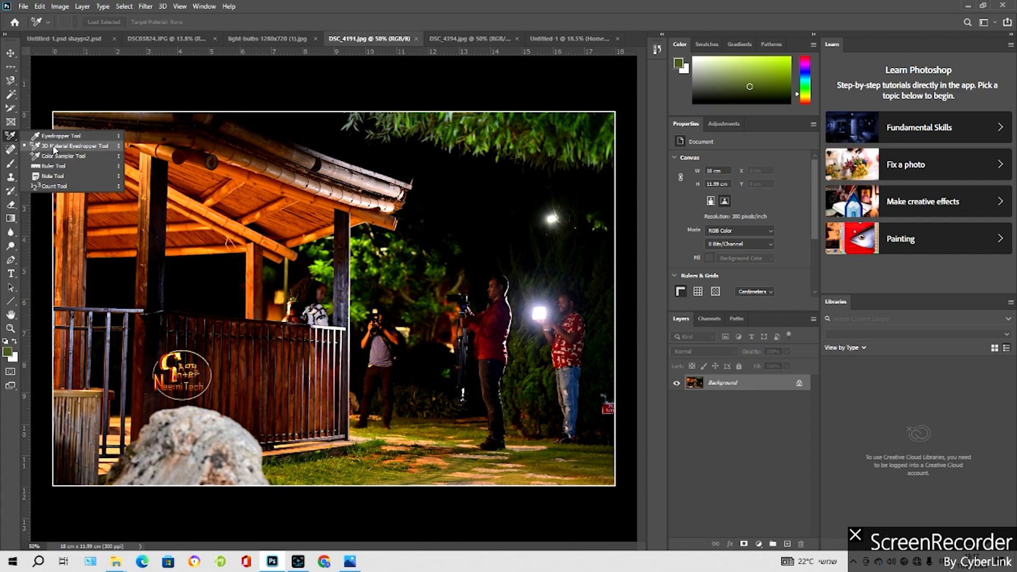
Activate the 3D Material Eyedropper tool and choose a brighter yellow-green as the foreground colour
{"action": "left_click", "coordinate": [55, 148]}
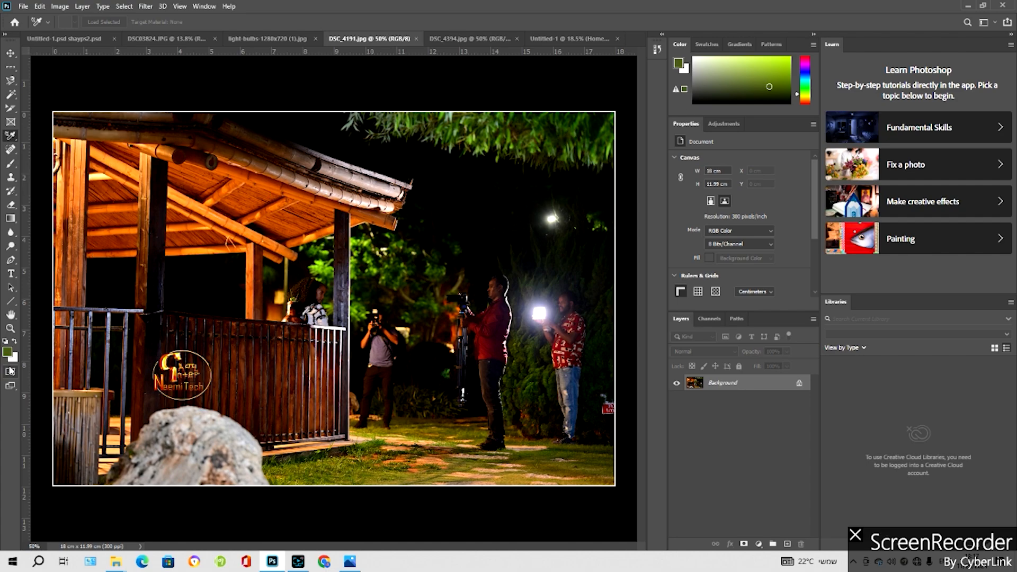
{"action": "left_click", "coordinate": [752, 92]}
{"action": "left_click", "coordinate": [780, 70]}
Place eight Color Sampler points over the dark foliage between the gazebo roof and the man in red
{"action": "right_click", "coordinate": [11, 135]}
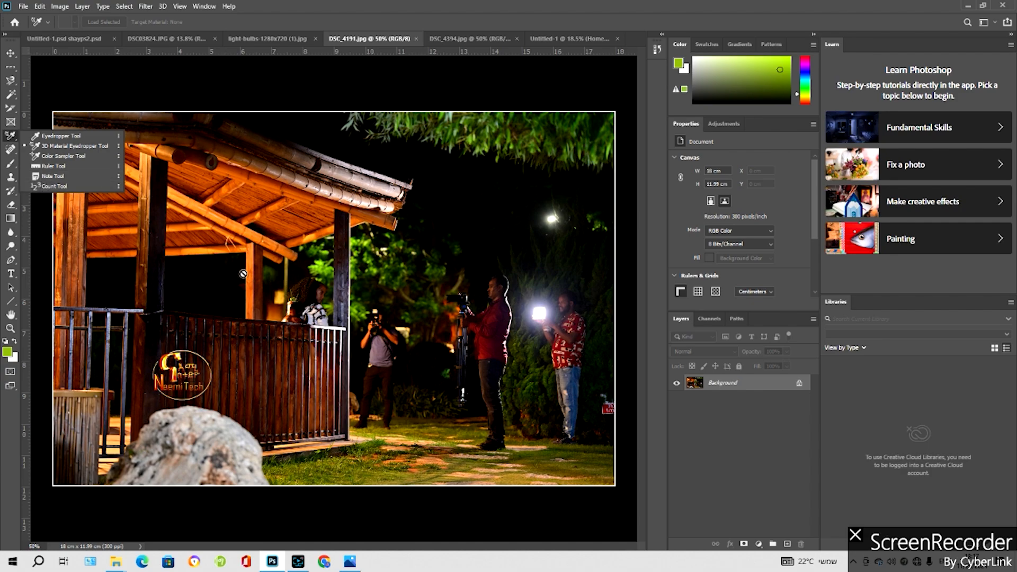
{"action": "left_click", "coordinate": [66, 156]}
{"action": "left_click", "coordinate": [430, 234]}
{"action": "left_click", "coordinate": [454, 264]}
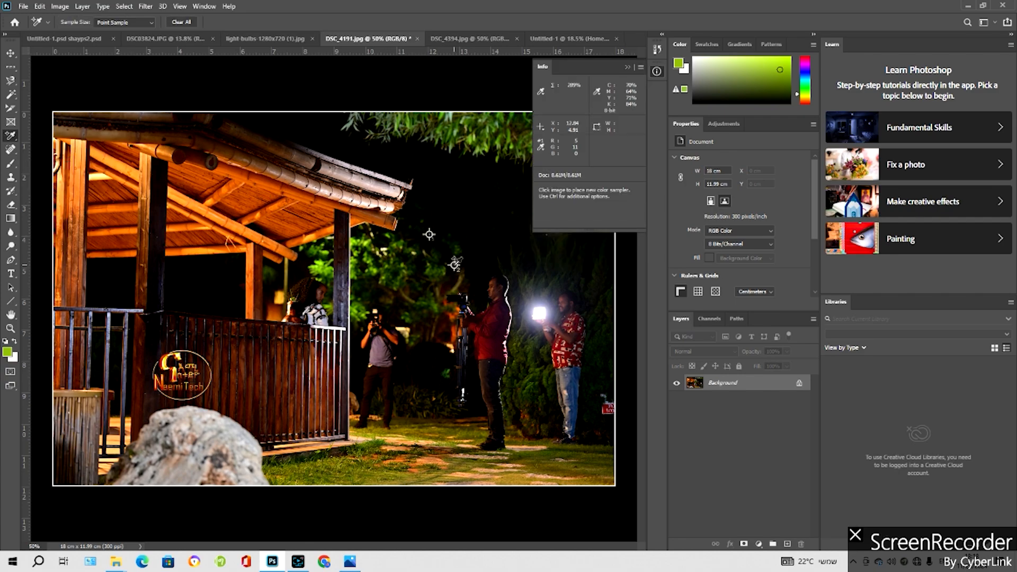
{"action": "left_click", "coordinate": [397, 298]}
{"action": "left_click", "coordinate": [370, 275]}
{"action": "left_click", "coordinate": [376, 245]}
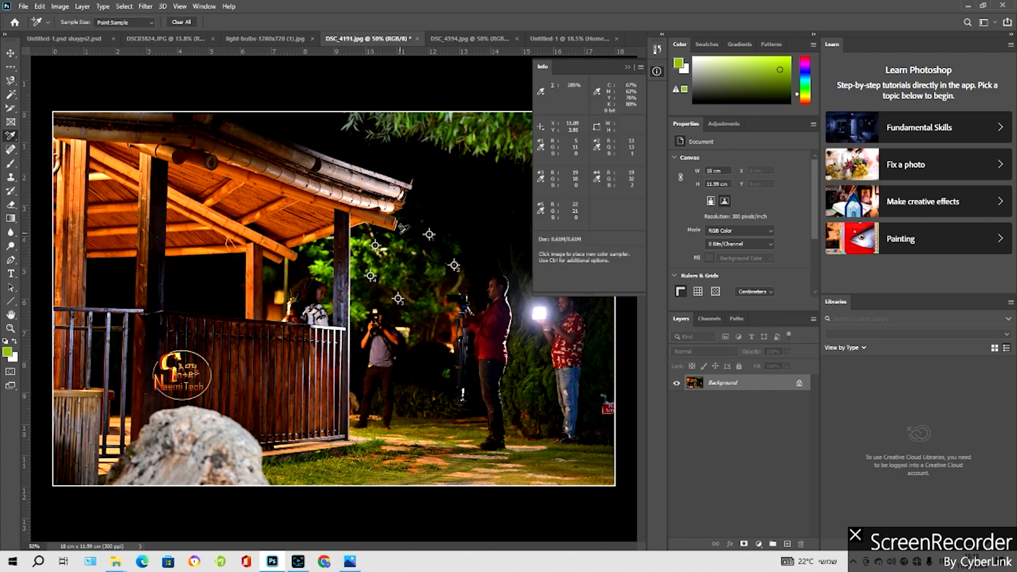
{"action": "left_click", "coordinate": [413, 270]}
{"action": "left_click", "coordinate": [429, 297]}
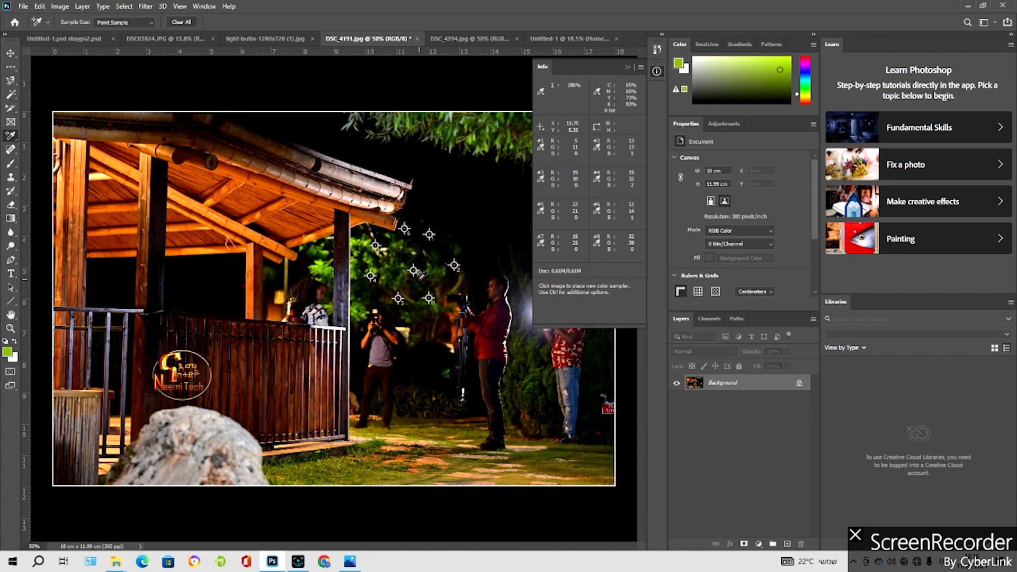
Measure a diagonal with the Ruler tool from the photo's upper edge to its lower edge beside the rock
{"action": "right_click", "coordinate": [9, 138]}
{"action": "left_click", "coordinate": [45, 169]}
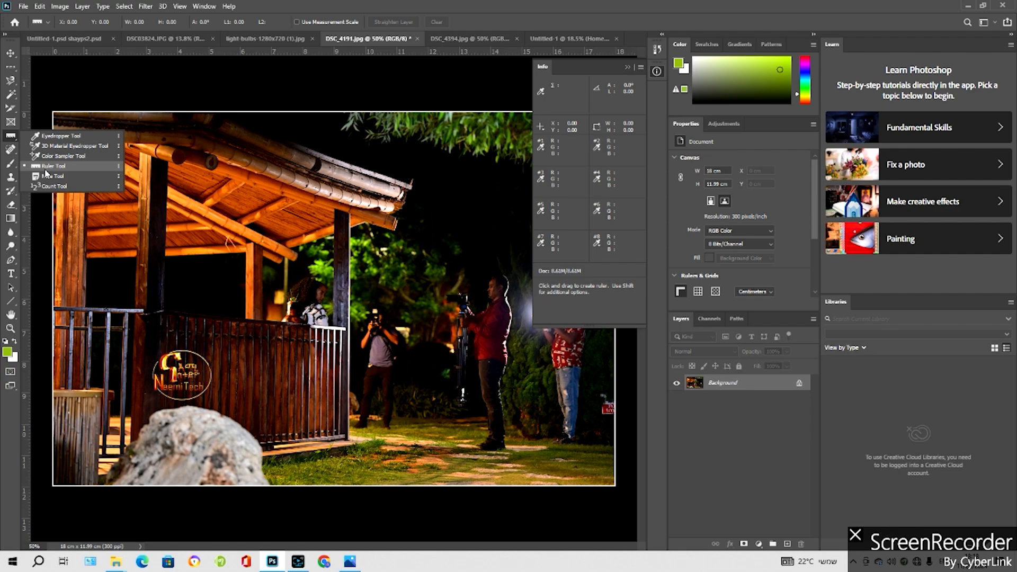
{"action": "mouse_move", "coordinate": [168, 319]}
{"action": "left_mouse_down"}
{"action": "mouse_move", "coordinate": [365, 347]}
{"action": "mouse_move", "coordinate": [456, 281]}
{"action": "mouse_move", "coordinate": [511, 110]}
{"action": "left_mouse_up"}
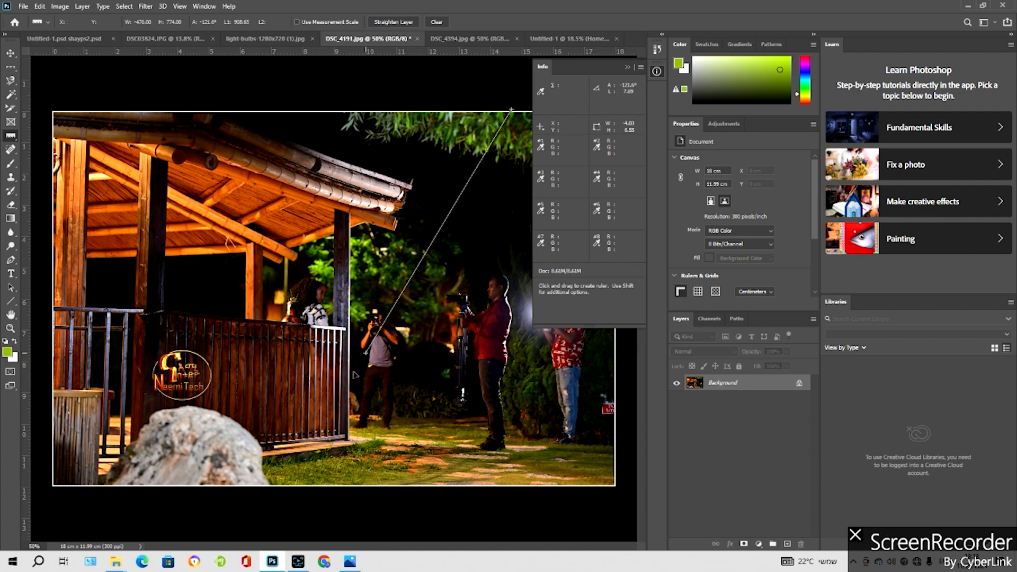
{"action": "left_click_drag", "start_coordinate": [366, 352], "coordinate": [268, 484]}
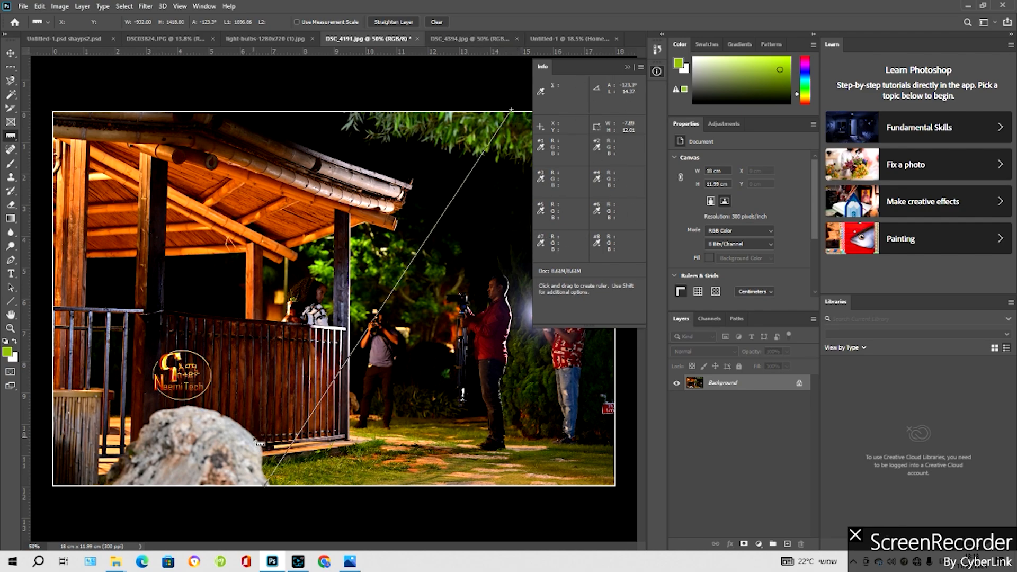
Place a note on the gazebo roof with the Note tool and clear its sample text
{"action": "right_click", "coordinate": [9, 143]}
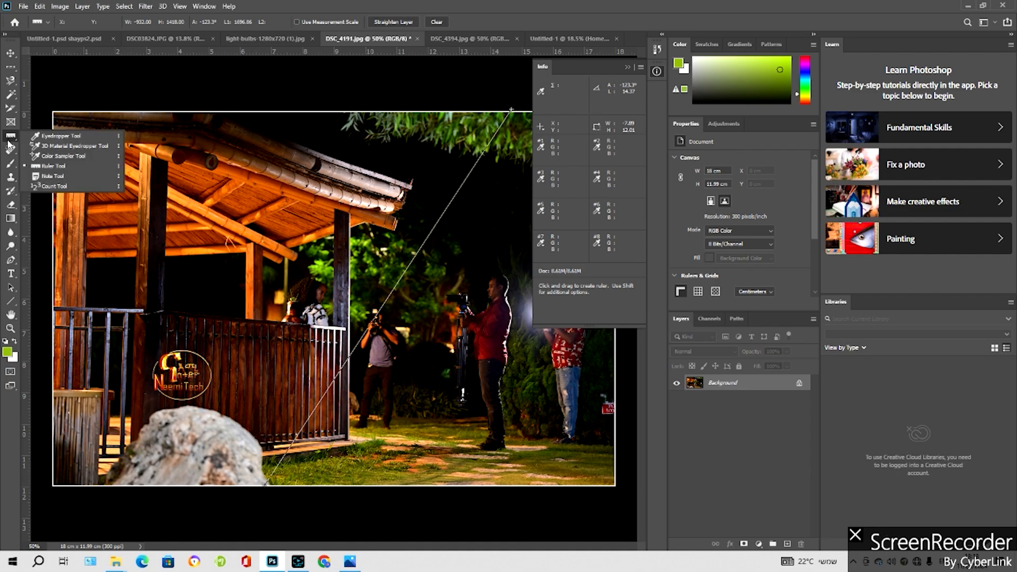
{"action": "left_click", "coordinate": [53, 181]}
{"action": "left_click", "coordinate": [301, 216]}
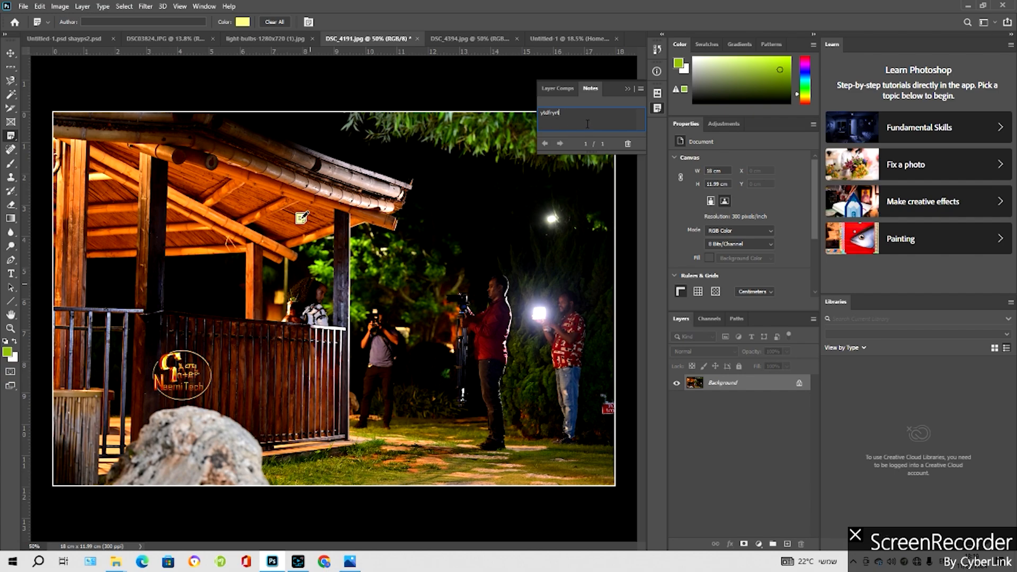
{"action": "key", "text": "BackSpace"}
{"action": "key", "text": "BackSpace"}
{"action": "key", "text": "BackSpace"}
{"action": "key", "text": "BackSpace"}
{"action": "key", "text": "BackSpace"}
{"action": "key", "text": "BackSpace"}
Place six Count tool markers on and around the people in the photo
{"action": "right_click", "coordinate": [11, 136]}
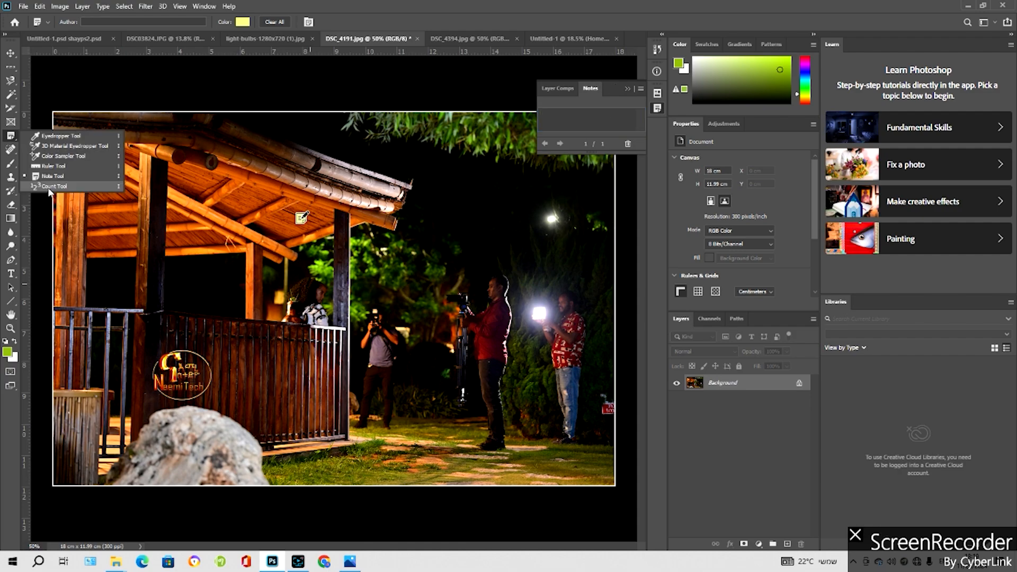
{"action": "left_click", "coordinate": [49, 186]}
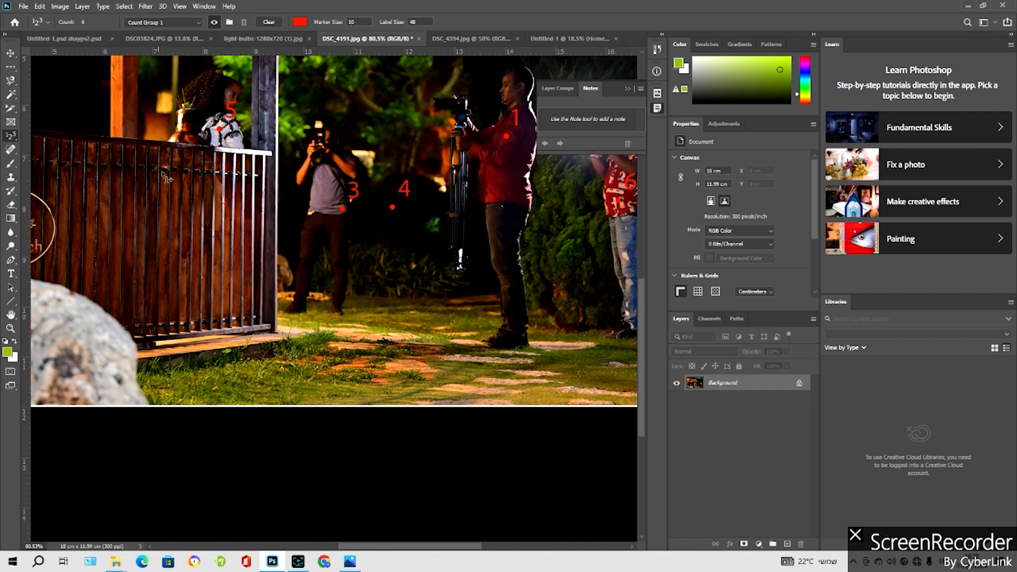
{"action": "key", "text": "ctrl+minus"}
{"action": "key", "text": "ctrl+minus"}
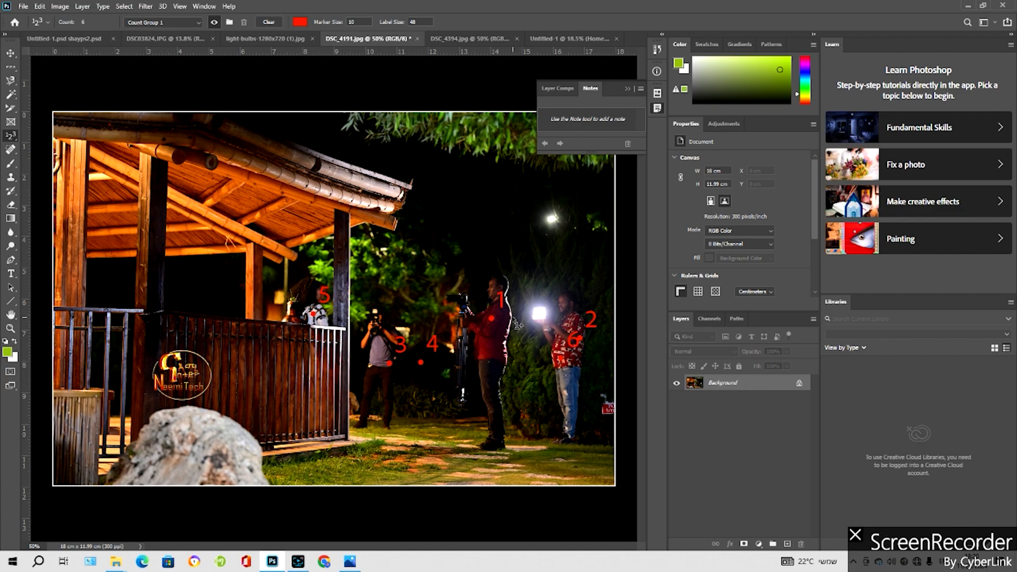
Remove the small light among the trees with the Spot Healing Brush, and try healing the handheld light before undoing that attempt
{"action": "left_click", "coordinate": [10, 150]}
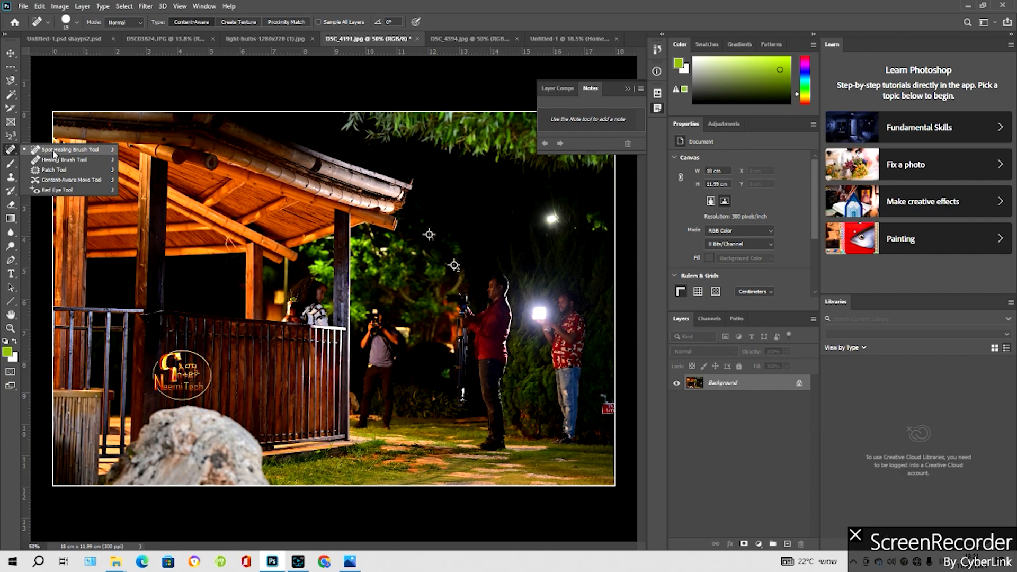
{"action": "left_click", "coordinate": [58, 150]}
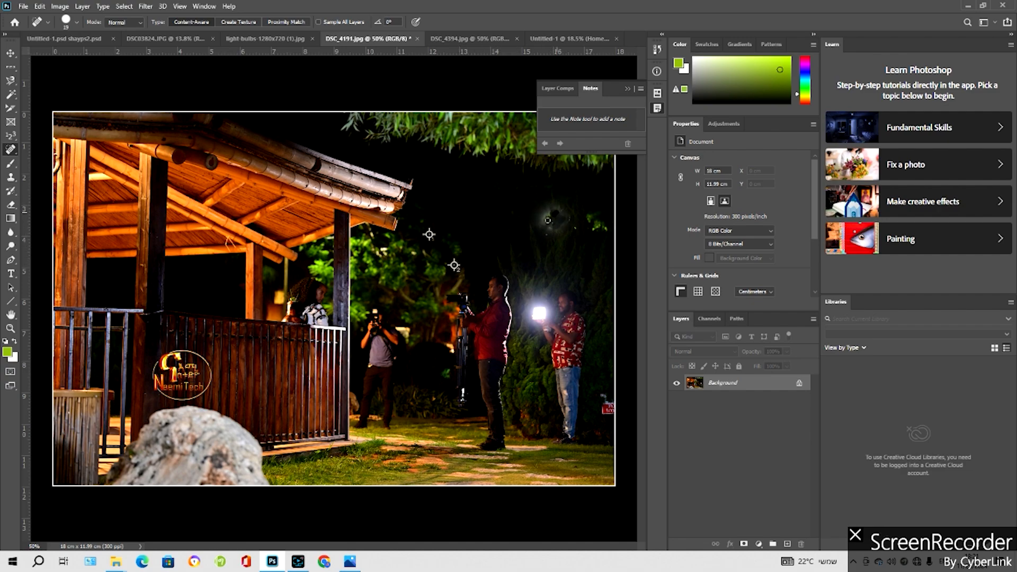
{"action": "left_click_drag", "start_coordinate": [548, 219], "coordinate": [561, 219]}
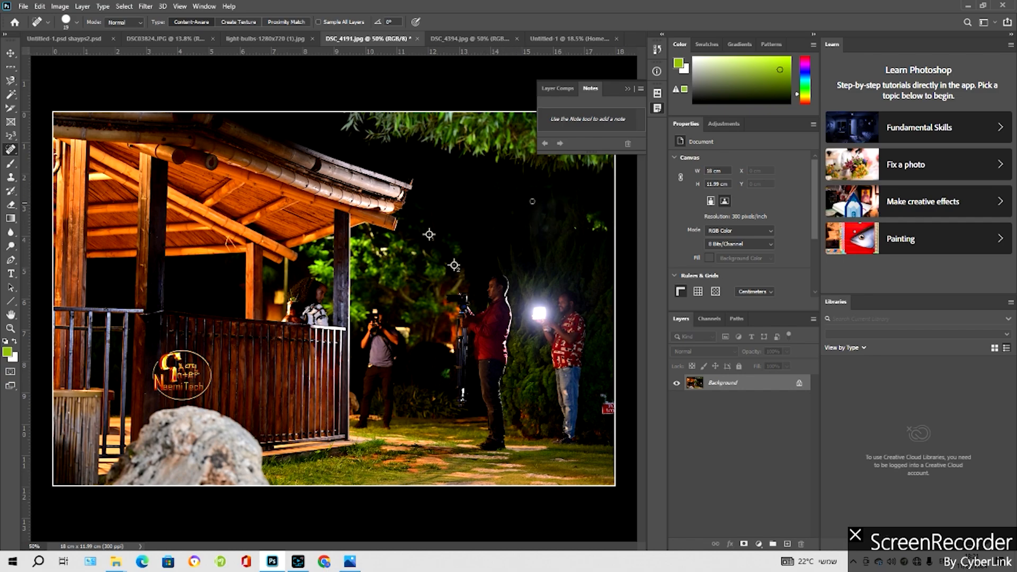
{"action": "mouse_move", "coordinate": [535, 318]}
{"action": "left_mouse_down"}
{"action": "mouse_move", "coordinate": [548, 326]}
{"action": "mouse_move", "coordinate": [546, 302]}
{"action": "mouse_move", "coordinate": [529, 315]}
{"action": "mouse_move", "coordinate": [541, 312]}
{"action": "mouse_move", "coordinate": [532, 329]}
{"action": "mouse_move", "coordinate": [552, 299]}
{"action": "mouse_move", "coordinate": [525, 325]}
{"action": "mouse_move", "coordinate": [548, 316]}
{"action": "mouse_move", "coordinate": [532, 330]}
{"action": "mouse_move", "coordinate": [543, 297]}
{"action": "mouse_move", "coordinate": [523, 286]}
{"action": "mouse_move", "coordinate": [541, 320]}
{"action": "mouse_move", "coordinate": [524, 294]}
{"action": "mouse_move", "coordinate": [527, 326]}
{"action": "mouse_move", "coordinate": [520, 316]}
{"action": "left_mouse_up"}
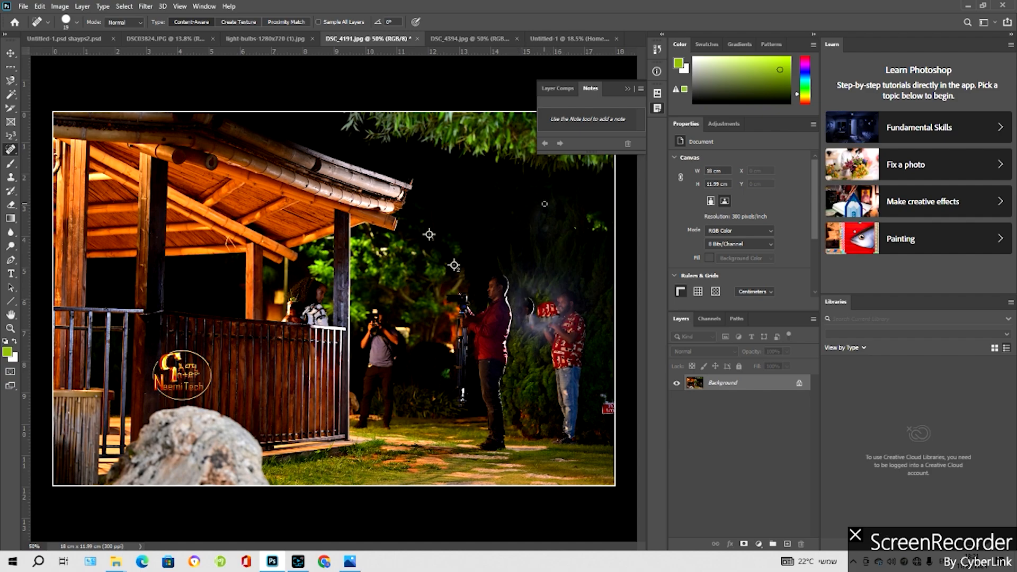
{"action": "key", "text": "ctrl+z"}
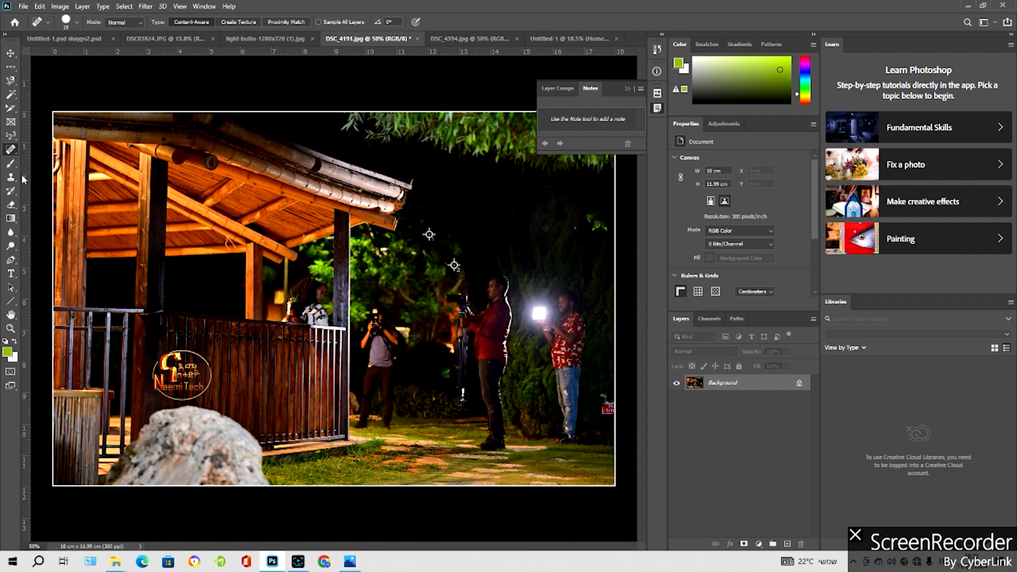
{"action": "right_click", "coordinate": [9, 150]}
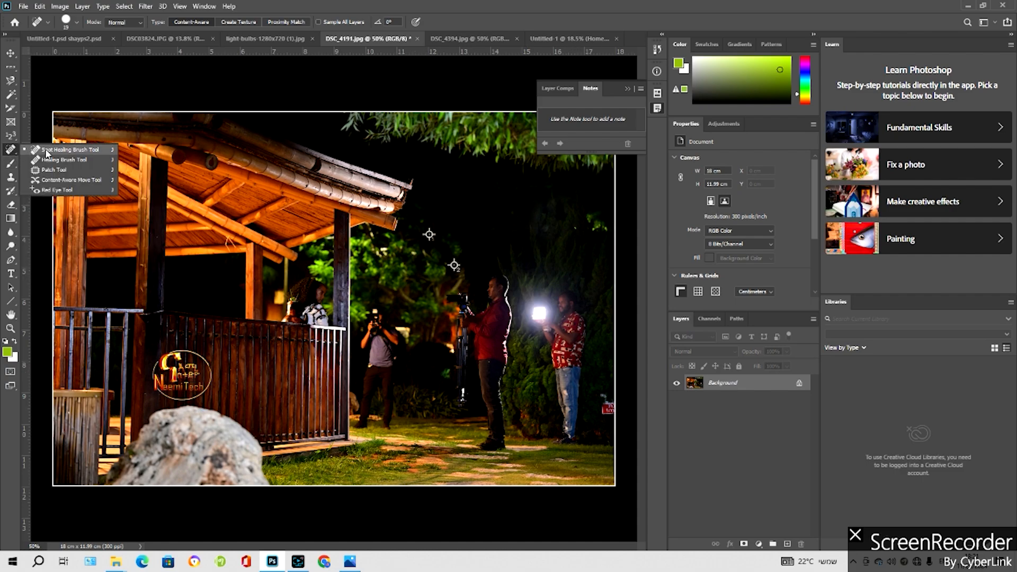
{"action": "left_click", "coordinate": [63, 150]}
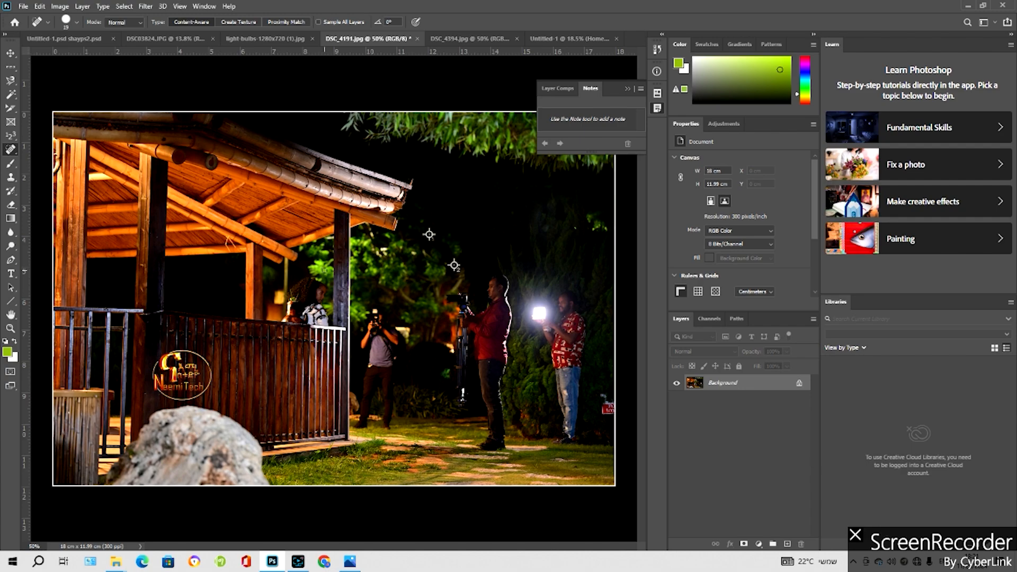
{"action": "left_click", "coordinate": [298, 561]}
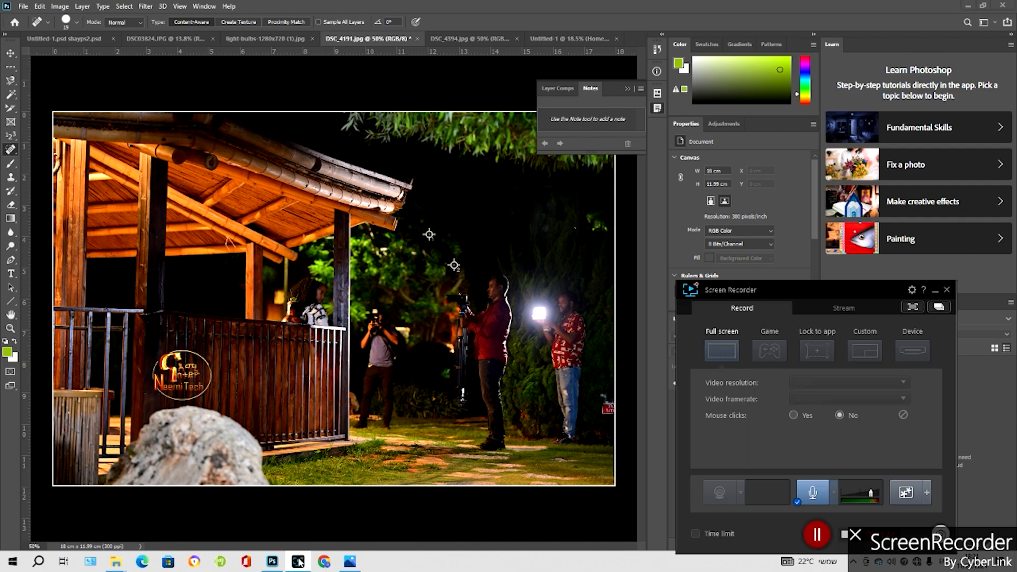
{"action": "left_click", "coordinate": [819, 536]}
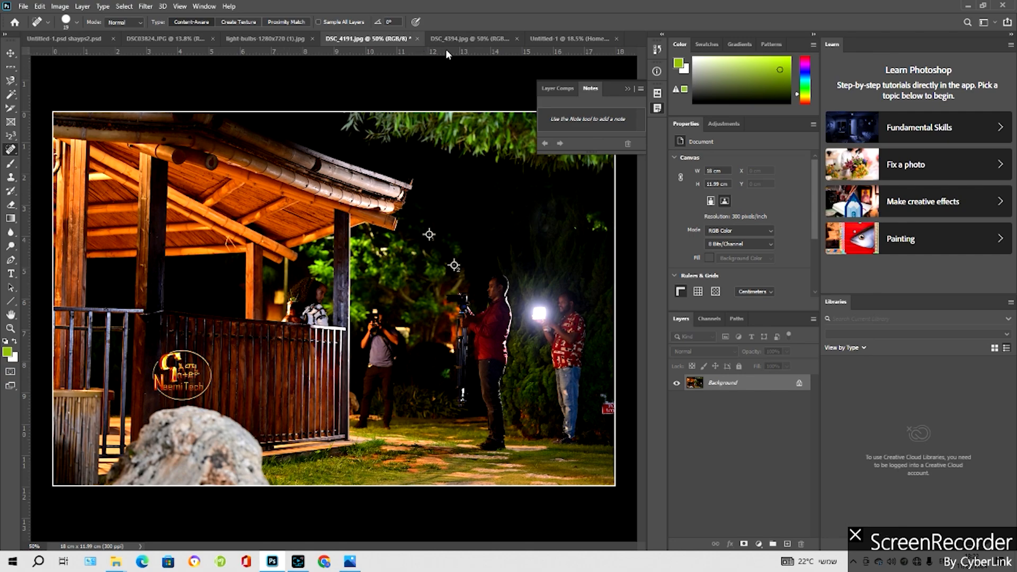
Switch to the DSC03824.JPG portrait and heal the blemishes on the woman's cheek with the Spot Healing Brush
{"action": "left_click", "coordinate": [233, 38]}
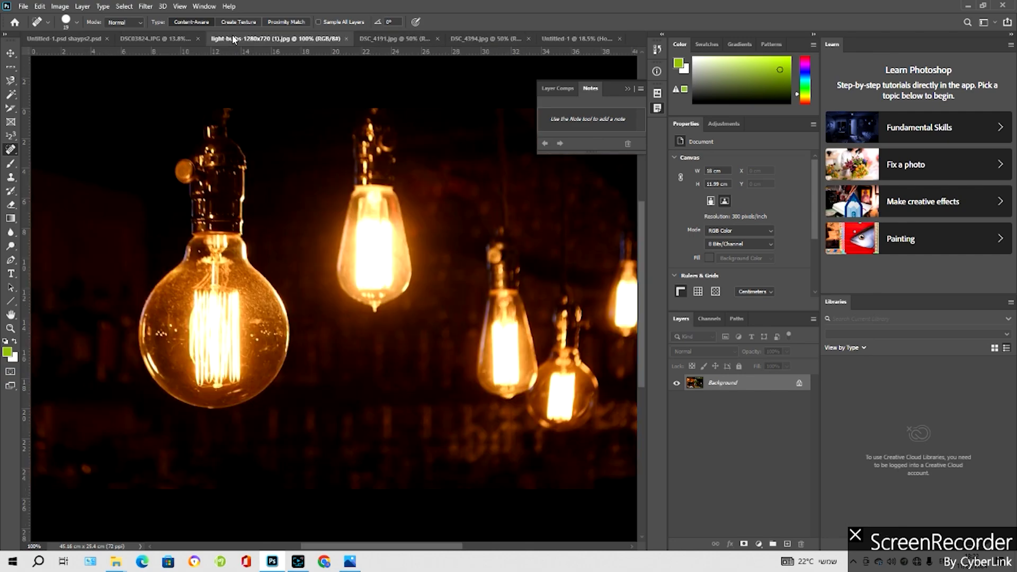
{"action": "left_click", "coordinate": [483, 38]}
{"action": "left_click", "coordinate": [545, 39]}
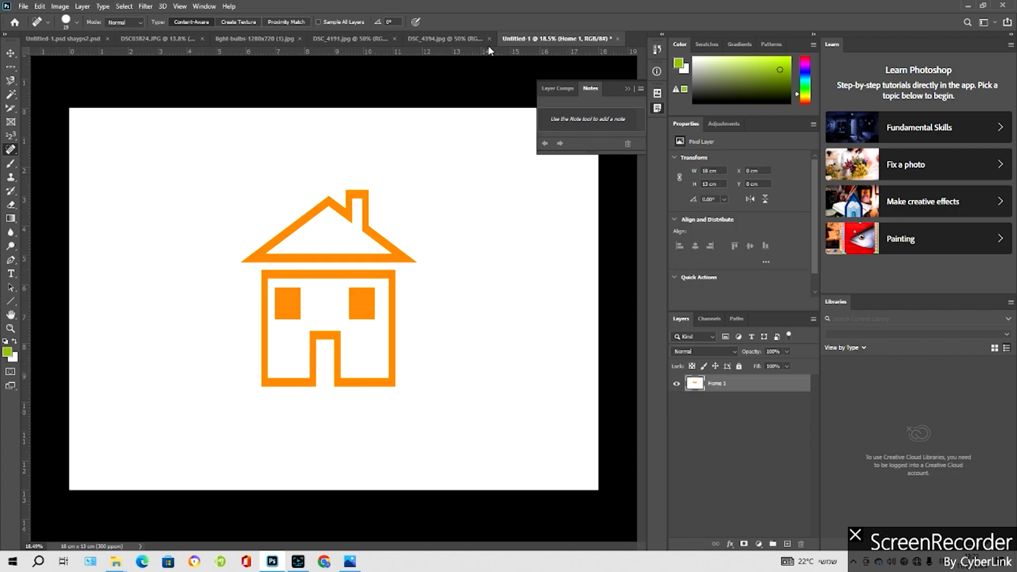
{"action": "left_click", "coordinate": [227, 38]}
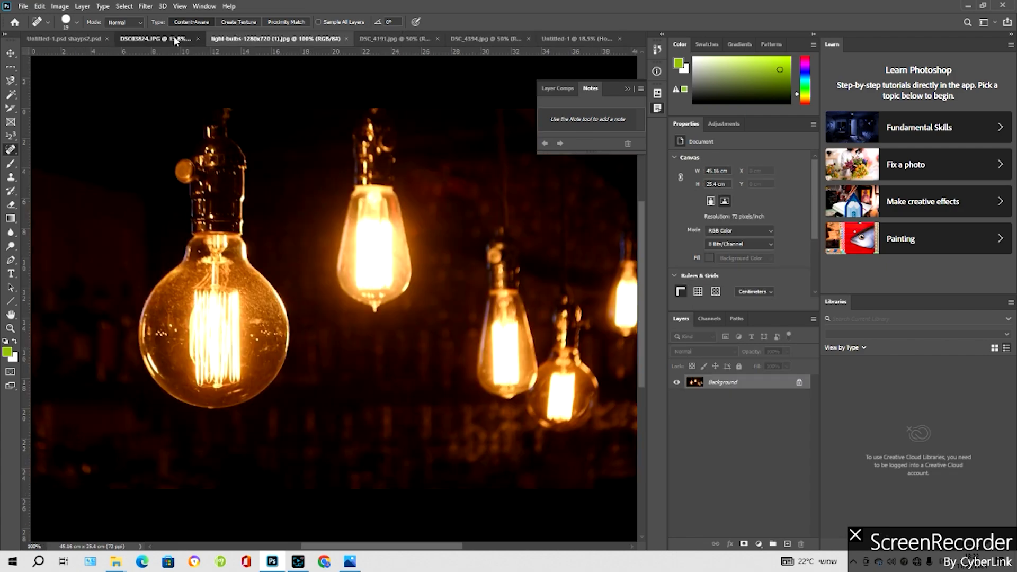
{"action": "left_click", "coordinate": [175, 38]}
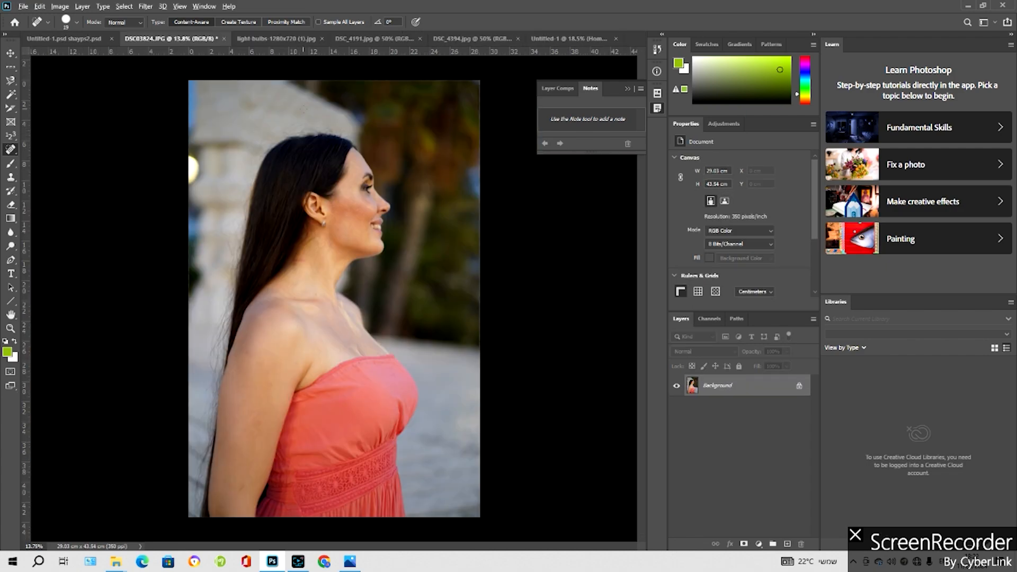
{"action": "scroll", "coordinate": [304, 108], "scroll_direction": "up", "scroll_amount": 9}
{"action": "scroll", "coordinate": [385, 251], "scroll_direction": "down", "scroll_amount": 1}
{"action": "scroll", "coordinate": [512, 267], "scroll_direction": "up", "scroll_amount": 5}
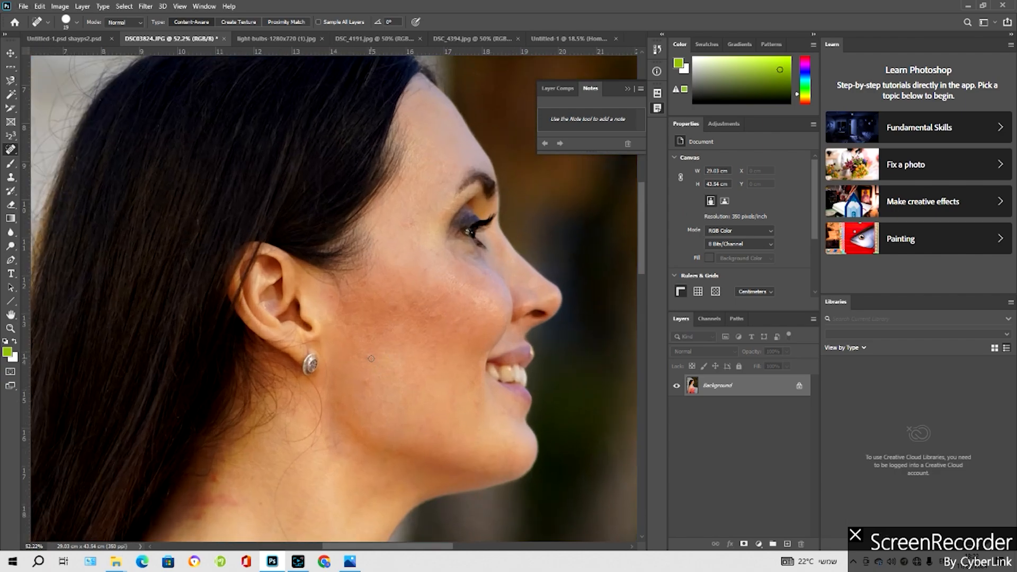
{"action": "mouse_move", "coordinate": [370, 356]}
{"action": "left_mouse_down"}
{"action": "mouse_move", "coordinate": [368, 370]}
{"action": "mouse_move", "coordinate": [377, 356]}
{"action": "left_mouse_up"}
{"action": "left_click_drag", "start_coordinate": [393, 313], "coordinate": [396, 308]}
{"action": "mouse_move", "coordinate": [365, 397]}
{"action": "left_mouse_down"}
{"action": "mouse_move", "coordinate": [385, 389]}
{"action": "mouse_move", "coordinate": [375, 360]}
{"action": "left_mouse_up"}
Heal the red marks on the woman's neck and upper shoulder with the Spot Healing Brush
{"action": "scroll", "coordinate": [350, 443], "scroll_direction": "down", "scroll_amount": 3}
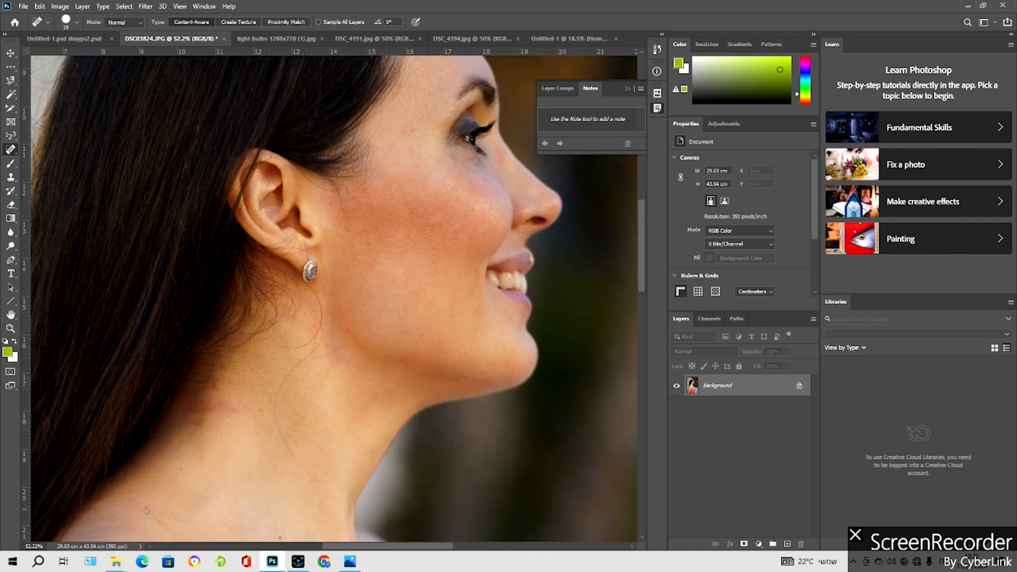
{"action": "mouse_move", "coordinate": [223, 422]}
{"action": "left_mouse_down"}
{"action": "mouse_move", "coordinate": [243, 417]}
{"action": "mouse_move", "coordinate": [204, 424]}
{"action": "mouse_move", "coordinate": [198, 404]}
{"action": "mouse_move", "coordinate": [190, 418]}
{"action": "mouse_move", "coordinate": [202, 421]}
{"action": "mouse_move", "coordinate": [198, 401]}
{"action": "mouse_move", "coordinate": [215, 383]}
{"action": "mouse_move", "coordinate": [197, 430]}
{"action": "left_mouse_up"}
{"action": "mouse_move", "coordinate": [219, 372]}
{"action": "left_mouse_down"}
{"action": "mouse_move", "coordinate": [207, 391]}
{"action": "mouse_move", "coordinate": [214, 382]}
{"action": "left_mouse_up"}
{"action": "mouse_move", "coordinate": [241, 416]}
{"action": "left_mouse_down"}
{"action": "mouse_move", "coordinate": [244, 405]}
{"action": "mouse_move", "coordinate": [259, 412]}
{"action": "left_mouse_up"}
{"action": "mouse_move", "coordinate": [208, 449]}
{"action": "left_mouse_down"}
{"action": "mouse_move", "coordinate": [199, 466]}
{"action": "mouse_move", "coordinate": [171, 459]}
{"action": "mouse_move", "coordinate": [182, 474]}
{"action": "mouse_move", "coordinate": [141, 511]}
{"action": "left_mouse_up"}
{"action": "left_click_drag", "start_coordinate": [167, 507], "coordinate": [173, 502]}
{"action": "scroll", "coordinate": [323, 382], "scroll_direction": "down", "scroll_amount": 18}
{"action": "scroll", "coordinate": [221, 215], "scroll_direction": "up", "scroll_amount": 3}
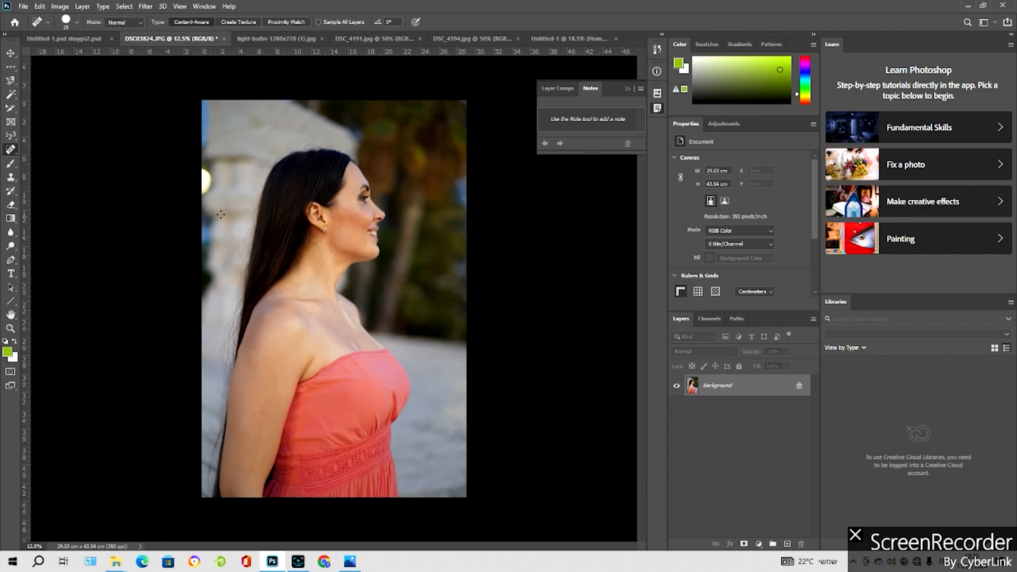
Retouch the small marks on the woman's cheek with the Healing Brush tool, using sampled skin as the source
{"action": "right_click", "coordinate": [11, 149]}
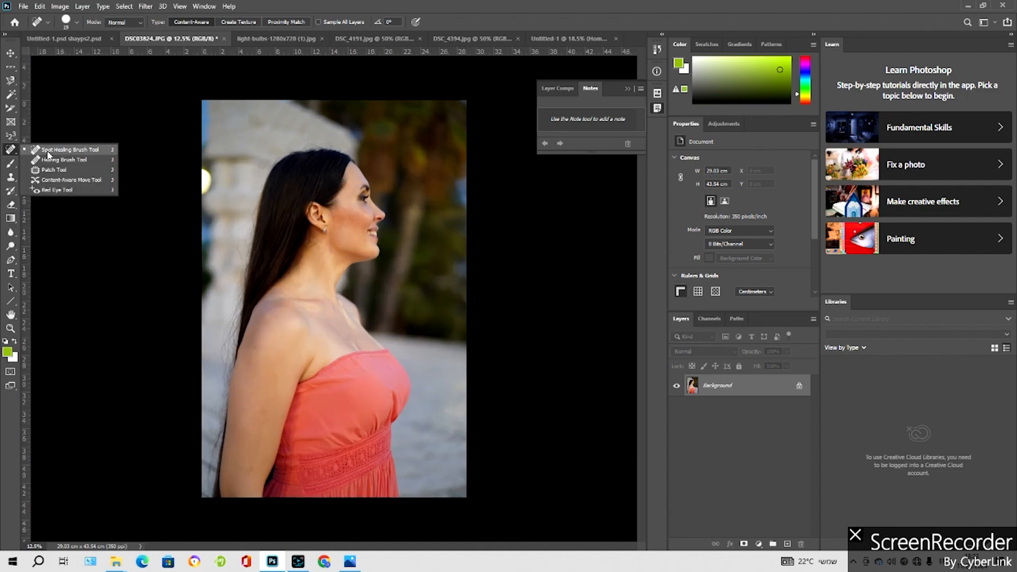
{"action": "left_click", "coordinate": [75, 160]}
{"action": "scroll", "coordinate": [349, 222], "scroll_direction": "up", "scroll_amount": 5}
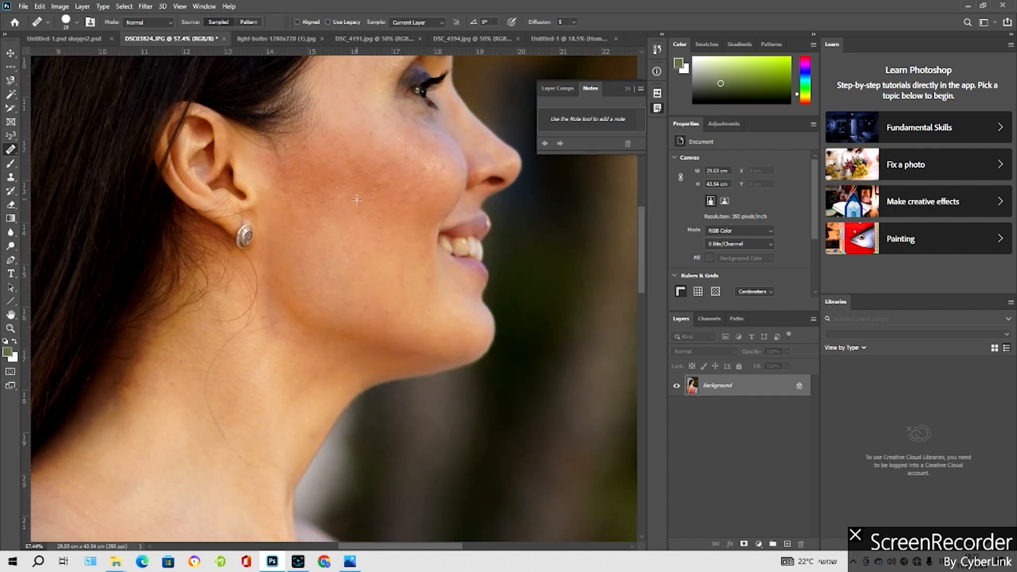
{"action": "scroll", "coordinate": [350, 227], "scroll_direction": "up", "scroll_amount": 1}
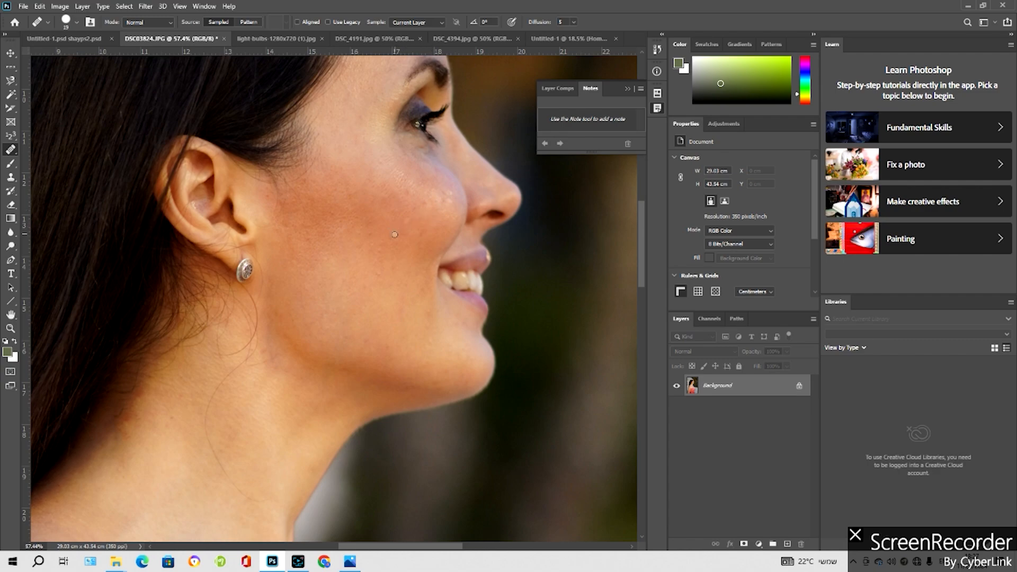
{"action": "scroll", "coordinate": [389, 312], "scroll_direction": "up", "scroll_amount": 4}
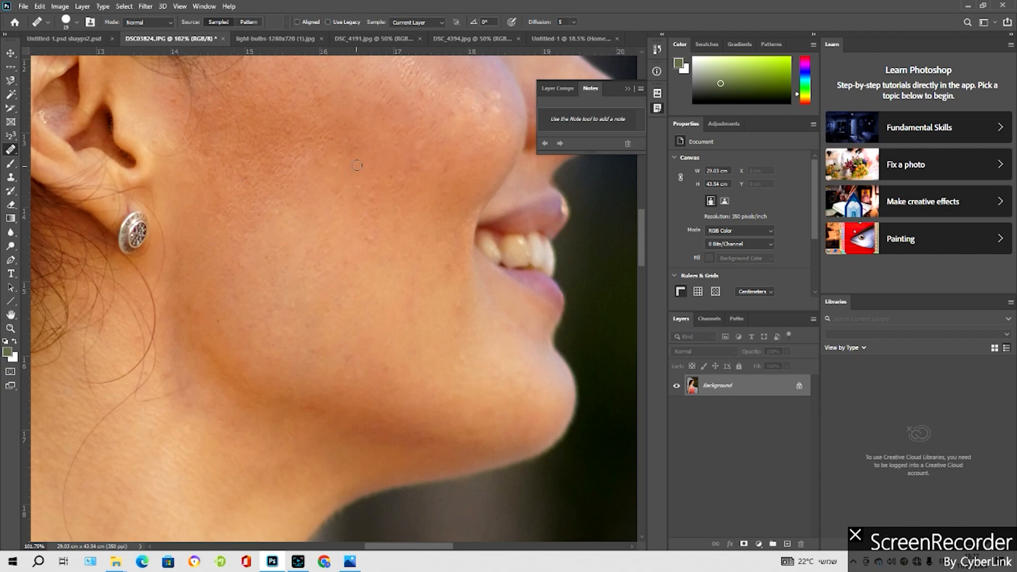
{"action": "left_click", "coordinate": [342, 185]}
{"action": "scroll", "coordinate": [360, 217], "scroll_direction": "up", "scroll_amount": 3}
{"action": "scroll", "coordinate": [359, 218], "scroll_direction": "down", "scroll_amount": 4}
Remove the woman's earring with the Patch tool by replacing it with nearby cheek skin, and clear the selection
{"action": "right_click", "coordinate": [17, 150]}
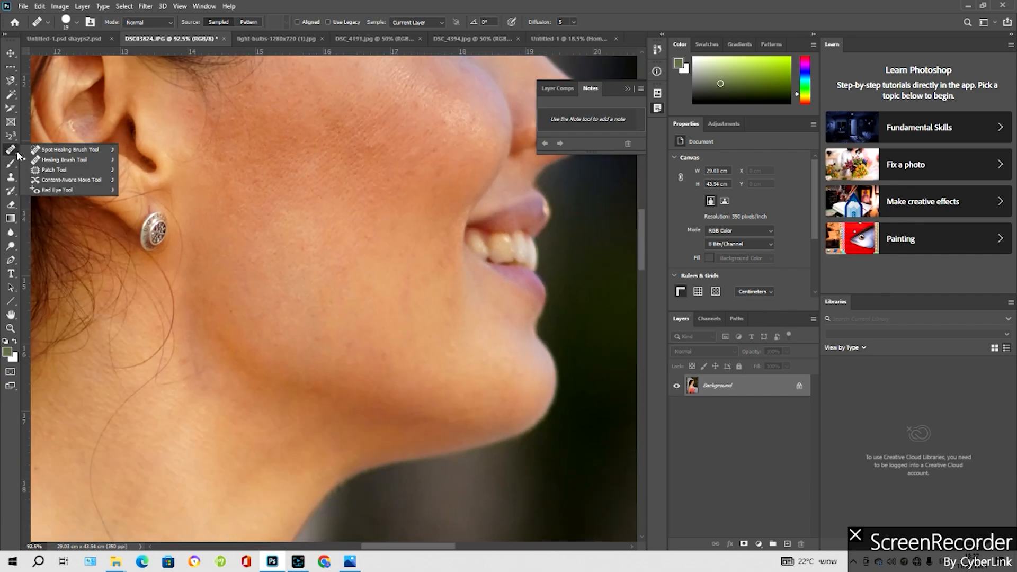
{"action": "left_click", "coordinate": [101, 167]}
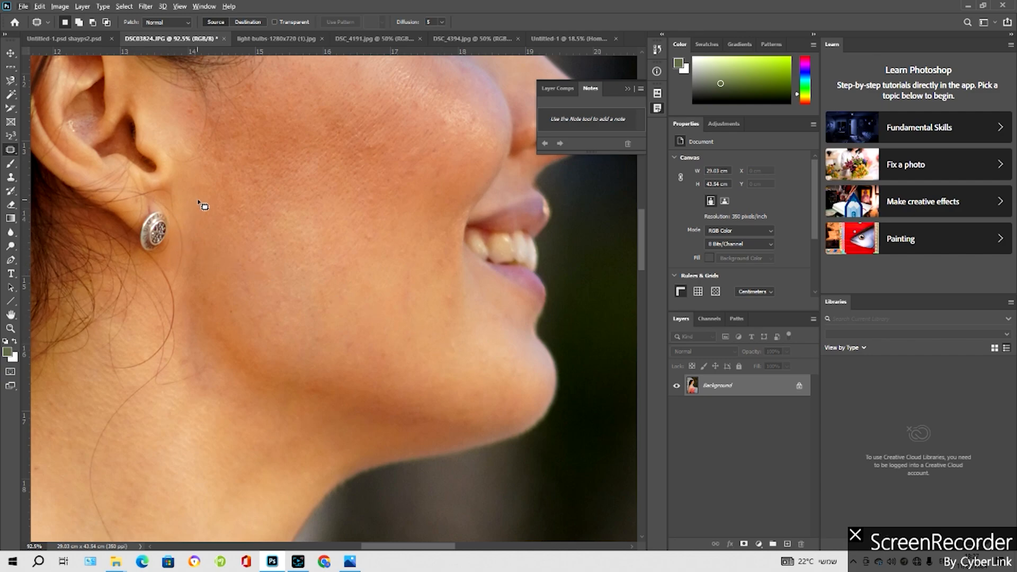
{"action": "mouse_move", "coordinate": [148, 225]}
{"action": "left_mouse_down"}
{"action": "mouse_move", "coordinate": [147, 255]}
{"action": "mouse_move", "coordinate": [165, 242]}
{"action": "mouse_move", "coordinate": [164, 211]}
{"action": "mouse_move", "coordinate": [138, 223]}
{"action": "mouse_move", "coordinate": [171, 229]}
{"action": "mouse_move", "coordinate": [149, 252]}
{"action": "mouse_move", "coordinate": [132, 239]}
{"action": "mouse_move", "coordinate": [138, 221]}
{"action": "mouse_move", "coordinate": [162, 209]}
{"action": "mouse_move", "coordinate": [156, 222]}
{"action": "mouse_move", "coordinate": [169, 193]}
{"action": "left_mouse_up"}
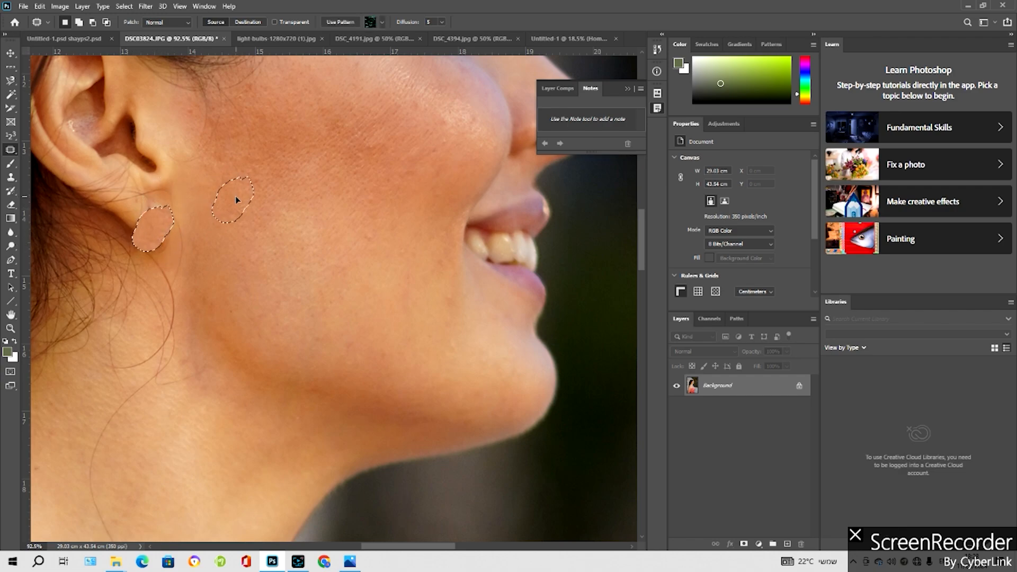
{"action": "key", "text": "ctrl+d"}
{"action": "mouse_move", "coordinate": [141, 243]}
{"action": "left_mouse_down"}
{"action": "mouse_move", "coordinate": [166, 243]}
{"action": "mouse_move", "coordinate": [168, 216]}
{"action": "mouse_move", "coordinate": [139, 204]}
{"action": "left_mouse_up"}
{"action": "key", "text": "ctrl+d"}
{"action": "scroll", "coordinate": [338, 234], "scroll_direction": "down", "scroll_amount": 6}
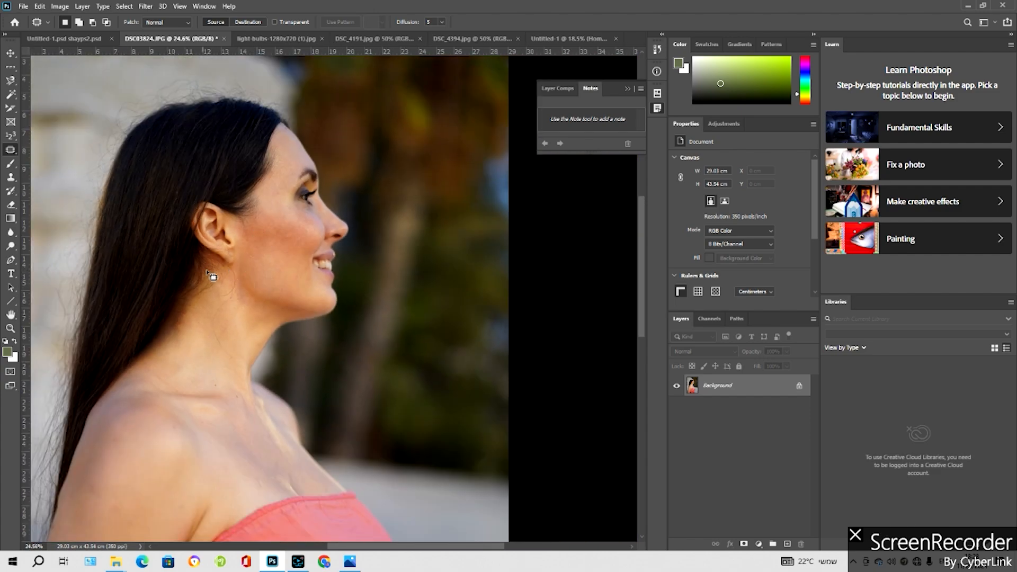
Patch the remaining blemishes on the woman's cheek and the dark spot at the base of her neck with clean skin
{"action": "scroll", "coordinate": [265, 265], "scroll_direction": "up", "scroll_amount": 2}
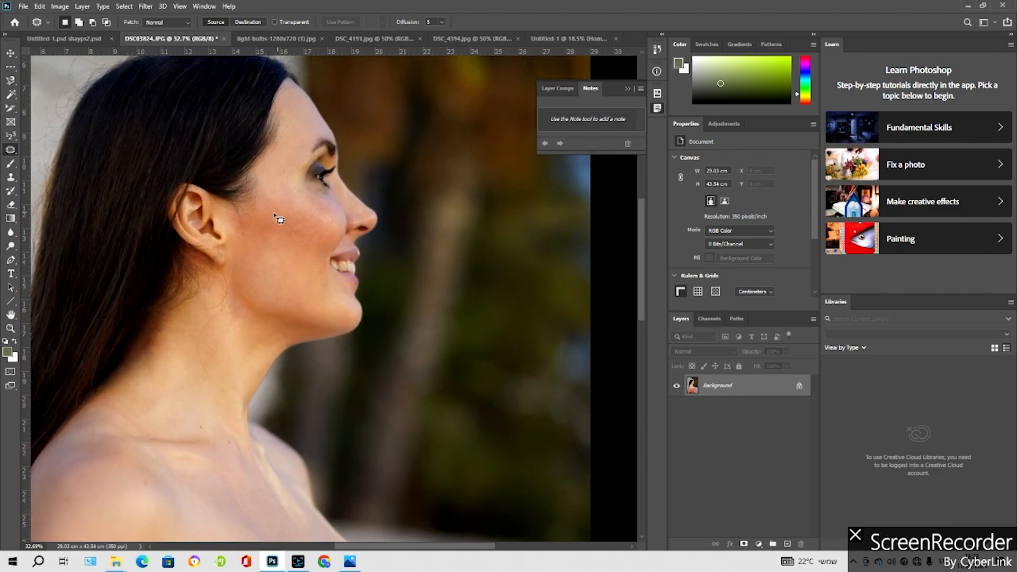
{"action": "scroll", "coordinate": [268, 226], "scroll_direction": "up", "scroll_amount": 2}
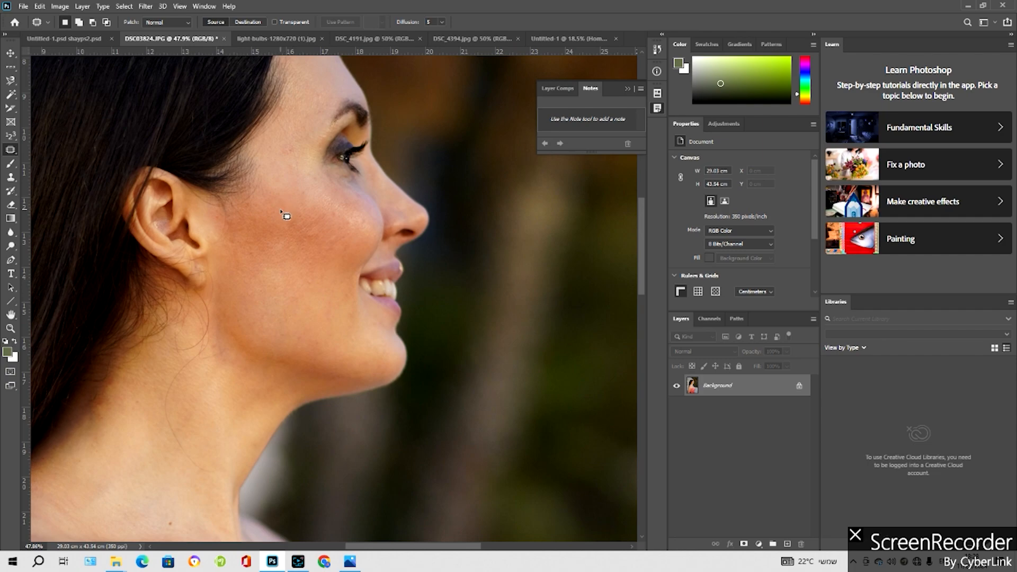
{"action": "left_click_drag", "start_coordinate": [297, 160], "coordinate": [294, 143]}
{"action": "mouse_move", "coordinate": [291, 150]}
{"action": "left_mouse_down"}
{"action": "mouse_move", "coordinate": [300, 175]}
{"action": "mouse_move", "coordinate": [319, 183]}
{"action": "mouse_move", "coordinate": [316, 201]}
{"action": "mouse_move", "coordinate": [303, 189]}
{"action": "left_mouse_up"}
{"action": "left_click", "coordinate": [300, 176]}
{"action": "left_click", "coordinate": [316, 201]}
{"action": "left_click_drag", "start_coordinate": [304, 190], "coordinate": [317, 220]}
{"action": "left_click", "coordinate": [317, 220]}
{"action": "scroll", "coordinate": [222, 418], "scroll_direction": "down", "scroll_amount": 2}
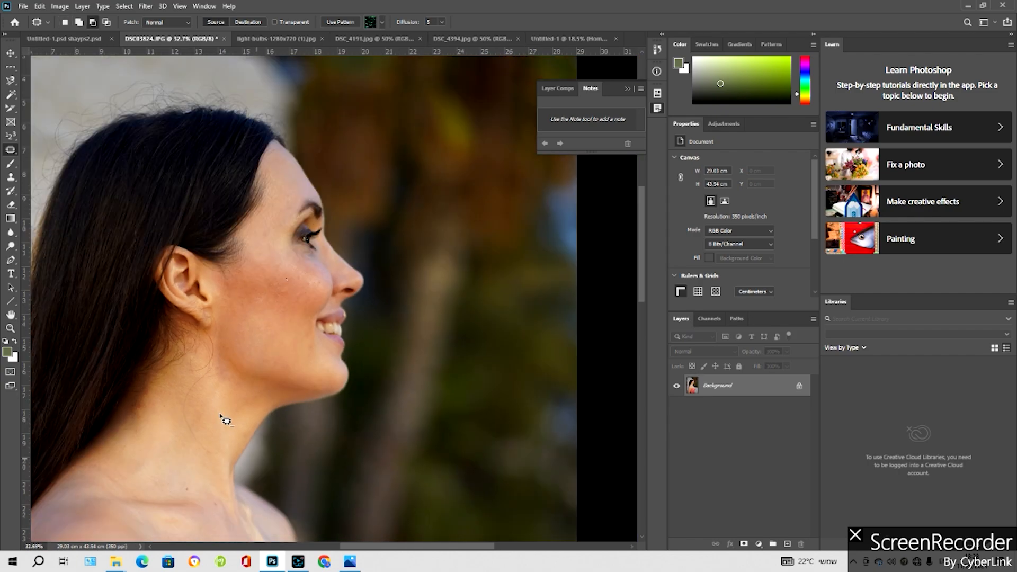
{"action": "left_click_drag", "start_coordinate": [194, 488], "coordinate": [188, 479]}
Switch to DSC_4191.jpg and patch the circular logo off the wooden railing using the adjacent boards
{"action": "left_click", "coordinate": [365, 40]}
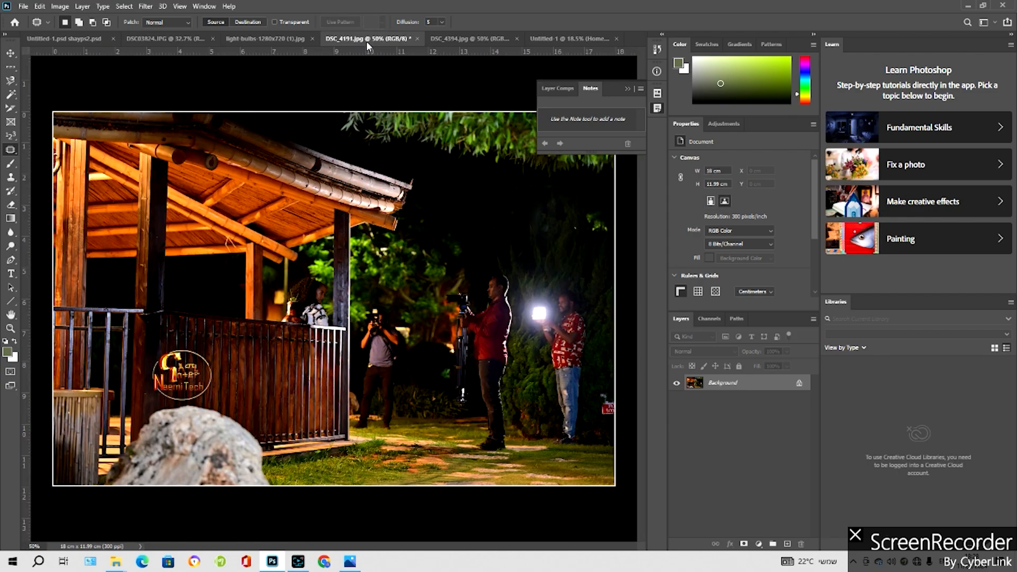
{"action": "scroll", "coordinate": [332, 324], "scroll_direction": "up", "scroll_amount": 1}
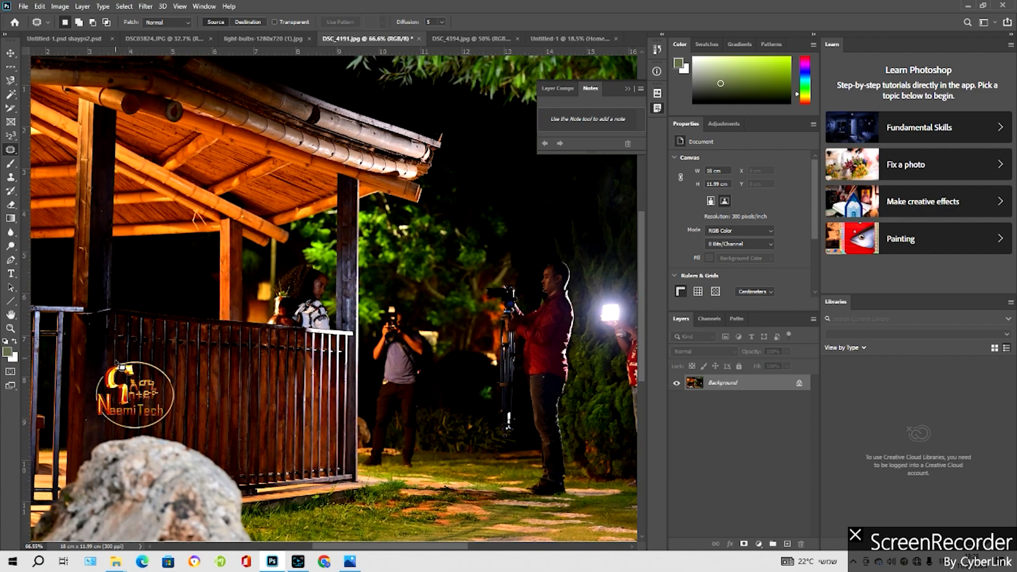
{"action": "mouse_move", "coordinate": [113, 409]}
{"action": "left_mouse_down"}
{"action": "mouse_move", "coordinate": [103, 428]}
{"action": "mouse_move", "coordinate": [137, 438]}
{"action": "mouse_move", "coordinate": [175, 432]}
{"action": "mouse_move", "coordinate": [186, 395]}
{"action": "mouse_move", "coordinate": [107, 336]}
{"action": "mouse_move", "coordinate": [86, 430]}
{"action": "mouse_move", "coordinate": [111, 424]}
{"action": "mouse_move", "coordinate": [159, 371]}
{"action": "mouse_move", "coordinate": [228, 366]}
{"action": "mouse_move", "coordinate": [212, 419]}
{"action": "mouse_move", "coordinate": [192, 439]}
{"action": "left_mouse_up"}
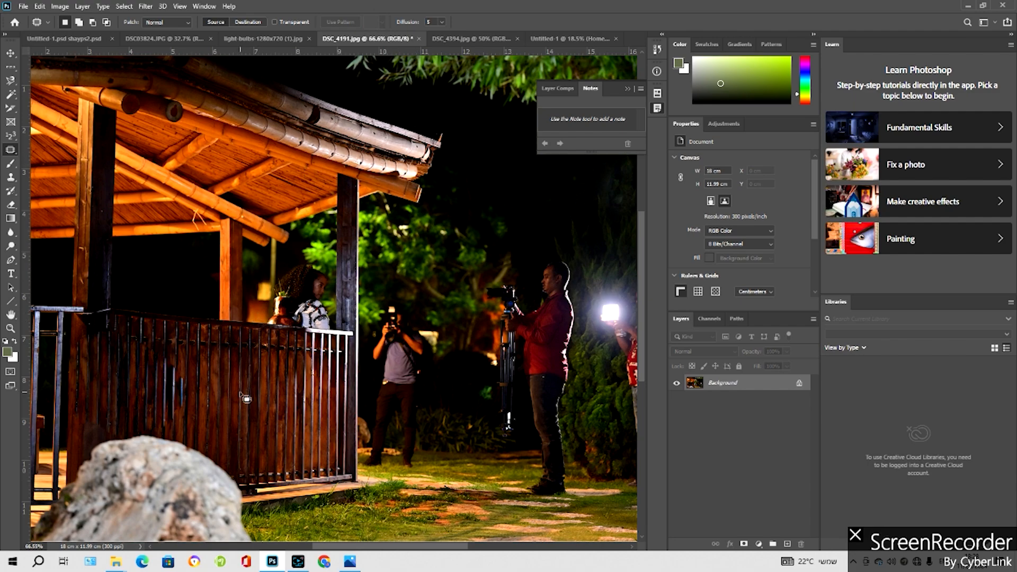
Undo the logo patch and relocate the logo to the right part of the railing with the Content-Aware Move tool, leaving nothing selected
{"action": "right_click", "coordinate": [11, 154]}
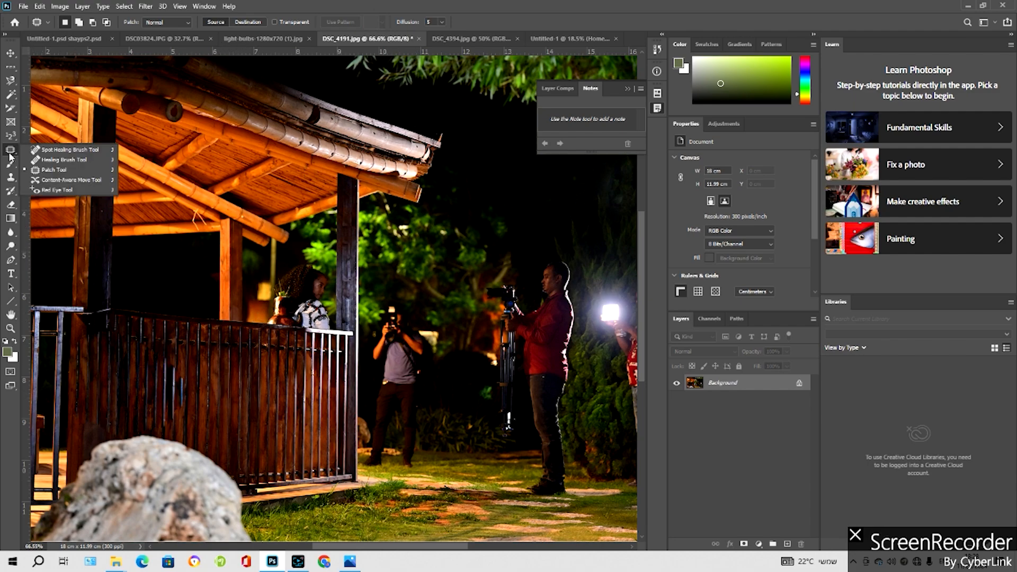
{"action": "left_click", "coordinate": [50, 181]}
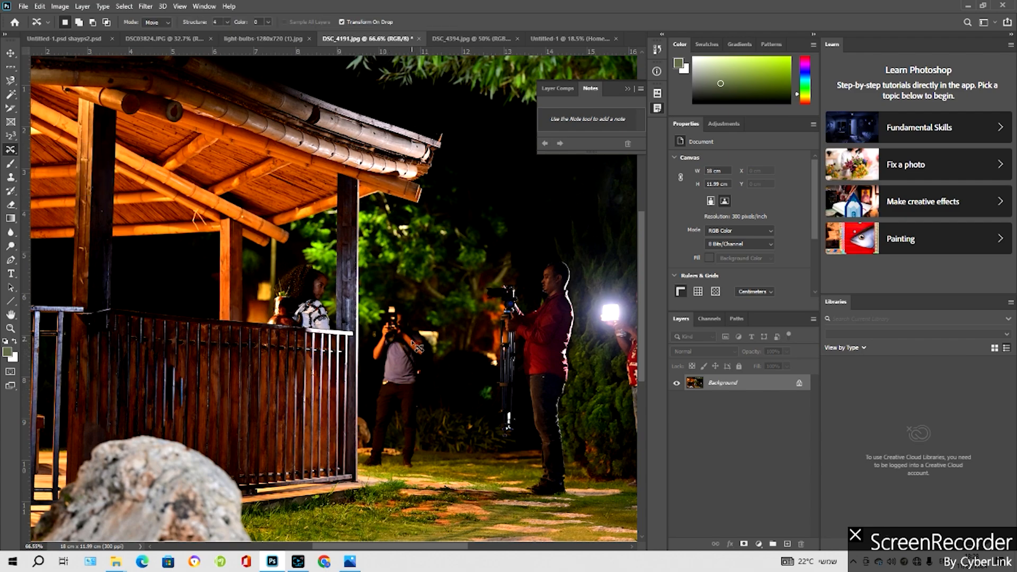
{"action": "key", "text": "ctrl+z"}
{"action": "mouse_move", "coordinate": [152, 345]}
{"action": "left_mouse_down"}
{"action": "mouse_move", "coordinate": [96, 391]}
{"action": "mouse_move", "coordinate": [100, 427]}
{"action": "mouse_move", "coordinate": [158, 438]}
{"action": "mouse_move", "coordinate": [180, 416]}
{"action": "mouse_move", "coordinate": [175, 383]}
{"action": "mouse_move", "coordinate": [148, 353]}
{"action": "mouse_move", "coordinate": [108, 361]}
{"action": "mouse_move", "coordinate": [88, 393]}
{"action": "mouse_move", "coordinate": [124, 417]}
{"action": "mouse_move", "coordinate": [170, 389]}
{"action": "mouse_move", "coordinate": [278, 406]}
{"action": "mouse_move", "coordinate": [310, 397]}
{"action": "mouse_move", "coordinate": [287, 415]}
{"action": "left_mouse_up"}
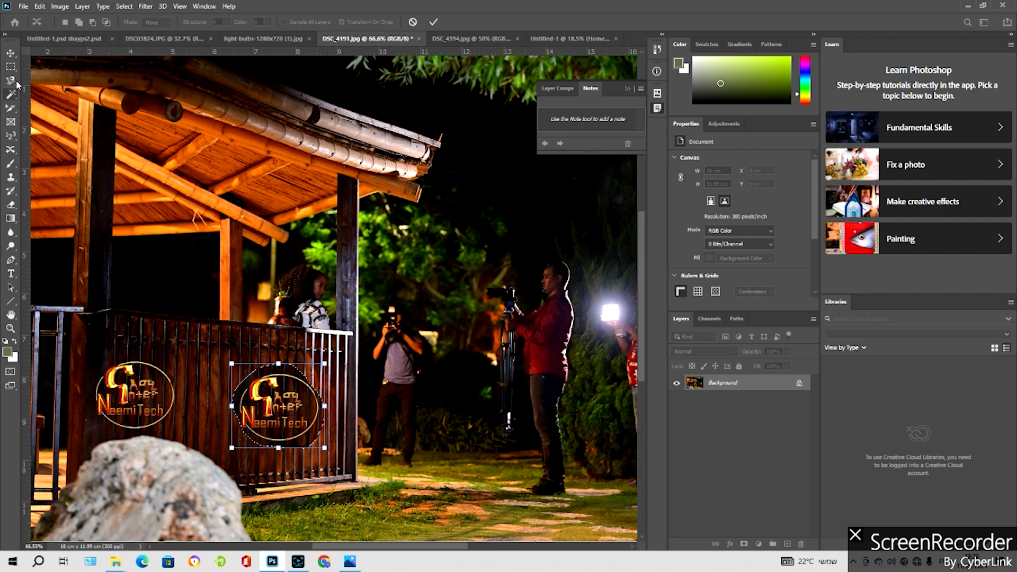
{"action": "key", "text": "m"}
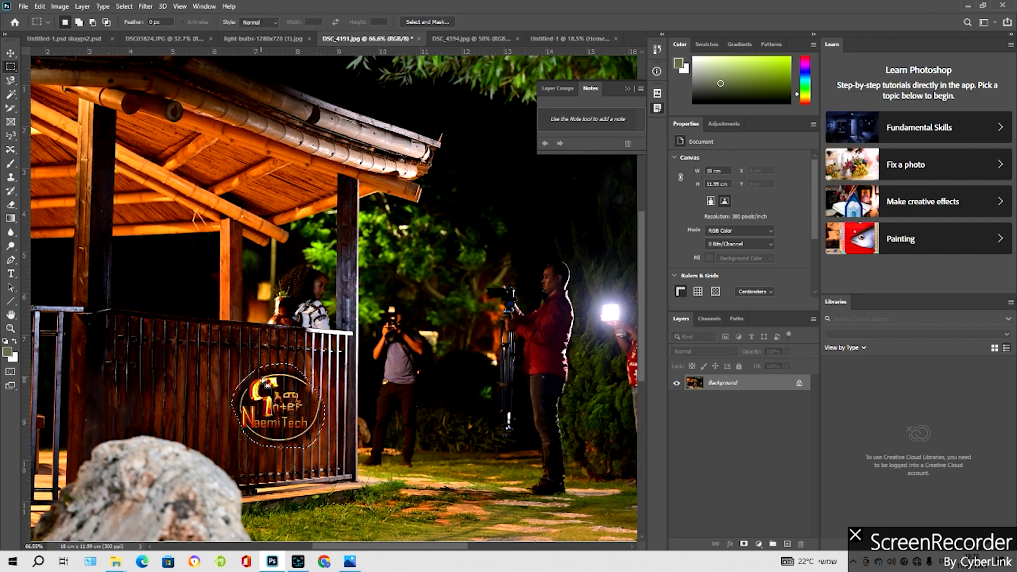
{"action": "left_click_drag", "start_coordinate": [265, 384], "coordinate": [478, 452]}
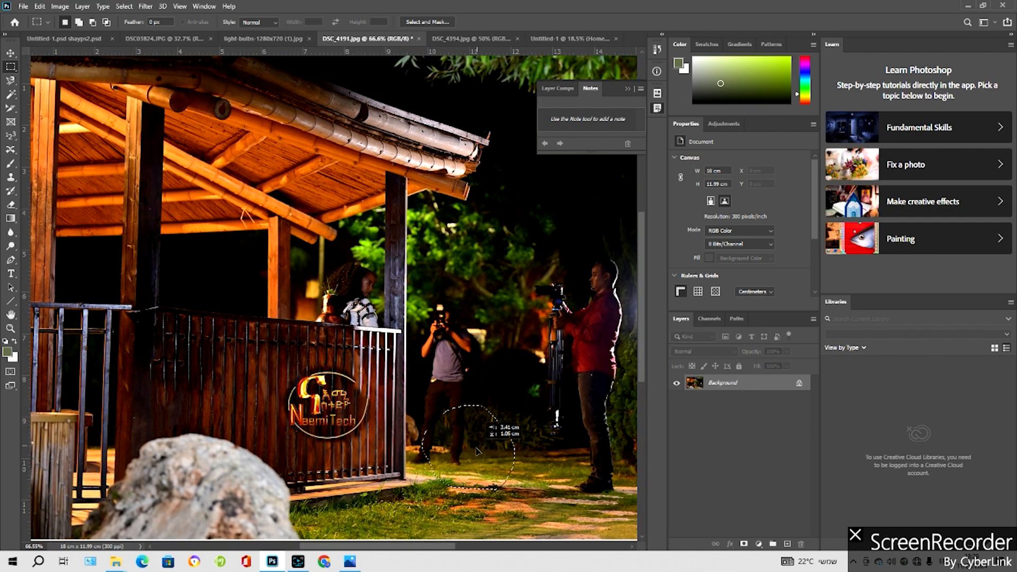
{"action": "left_click", "coordinate": [124, 6]}
{"action": "left_click", "coordinate": [137, 31]}
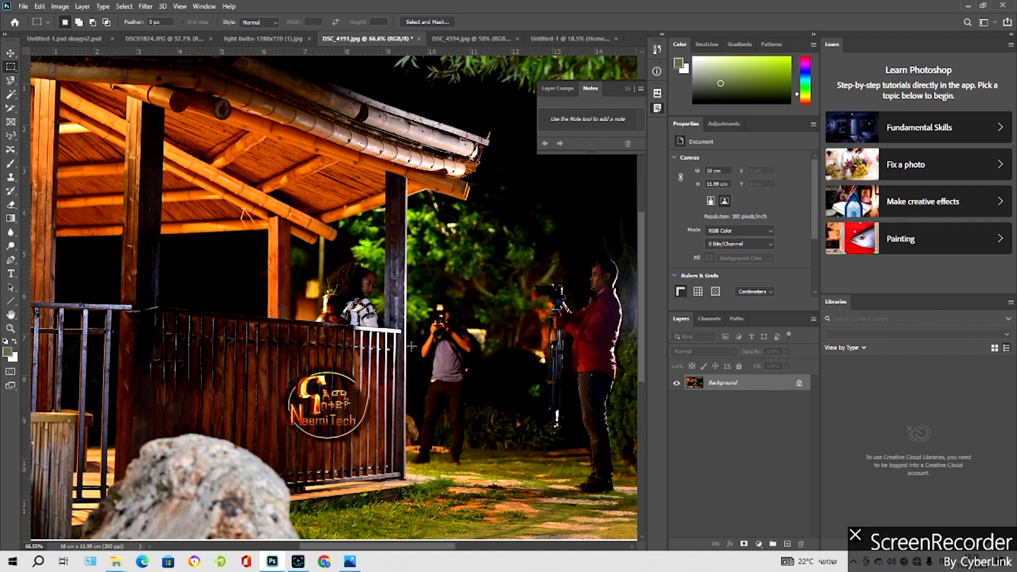
Choose the Red Eye tool and look through the open images to examine the woman's eye in the DSC03824.JPG portrait
{"action": "left_click", "coordinate": [12, 152]}
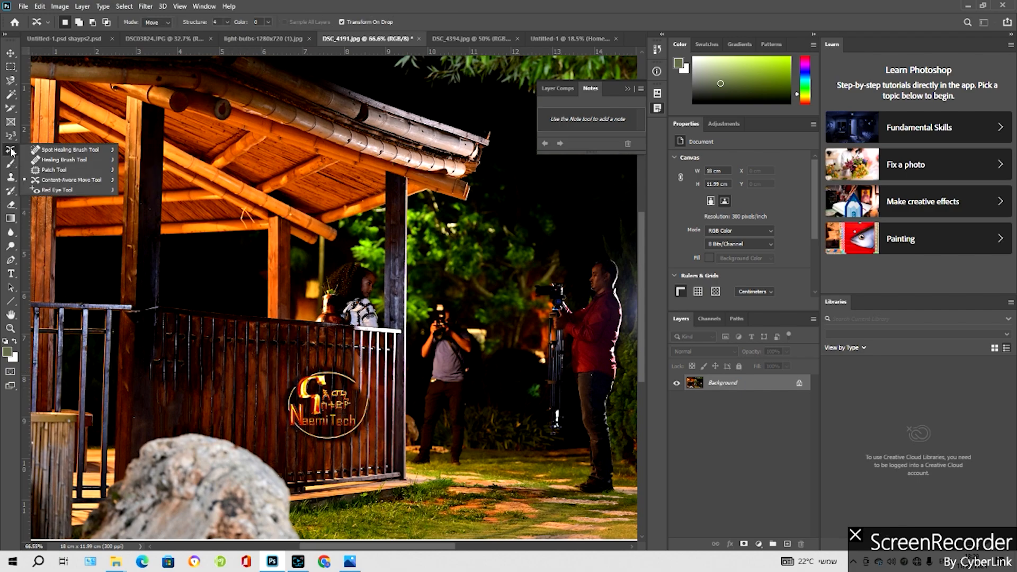
{"action": "left_click", "coordinate": [60, 191]}
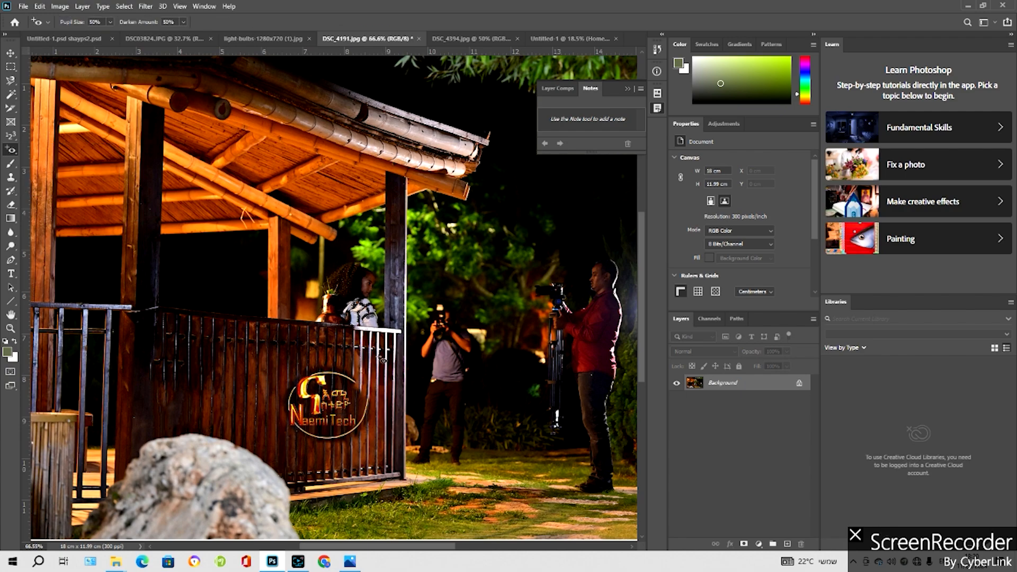
{"action": "left_click", "coordinate": [475, 37]}
{"action": "left_click", "coordinate": [567, 39]}
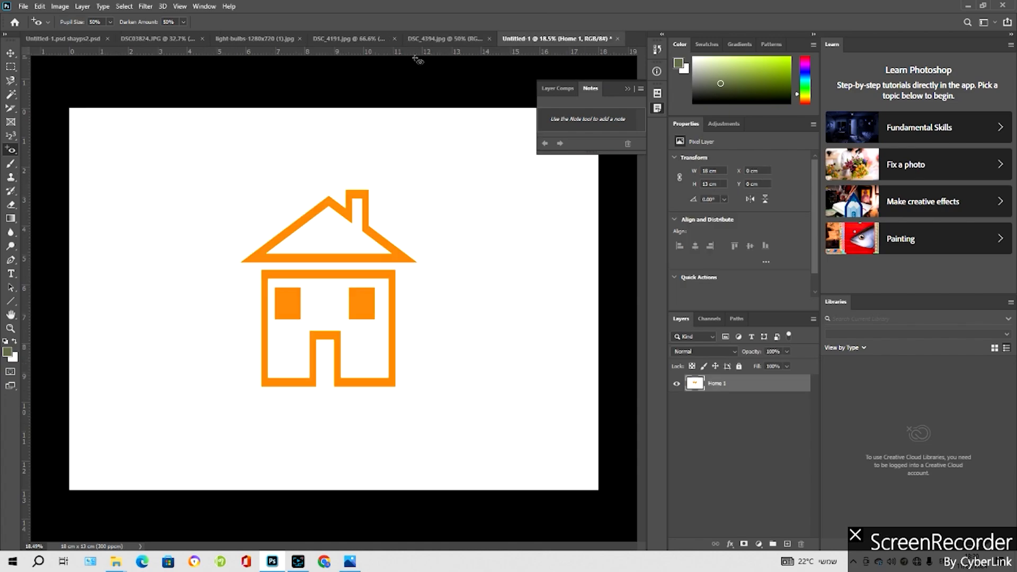
{"action": "left_click", "coordinate": [264, 41]}
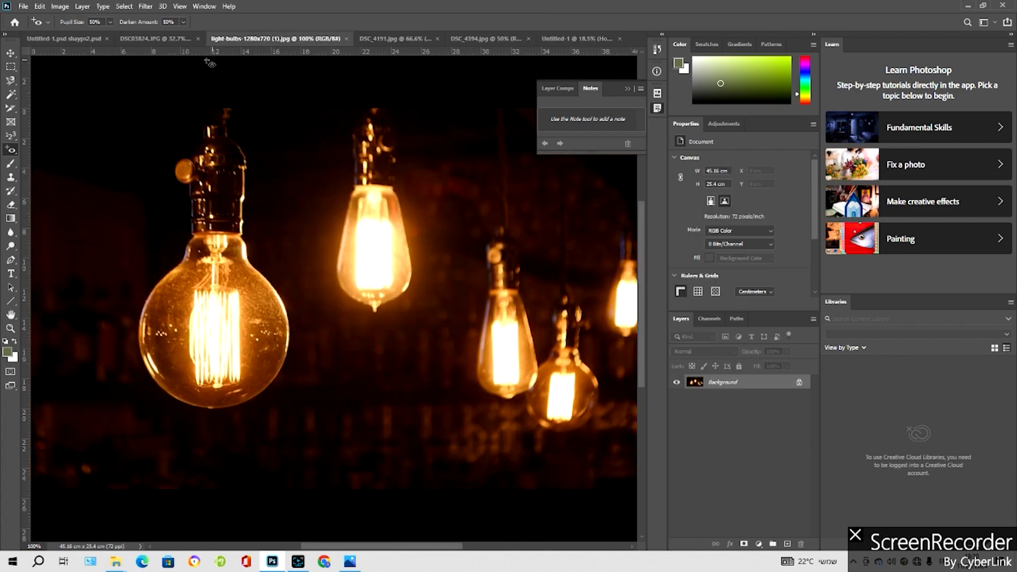
{"action": "left_click", "coordinate": [172, 39]}
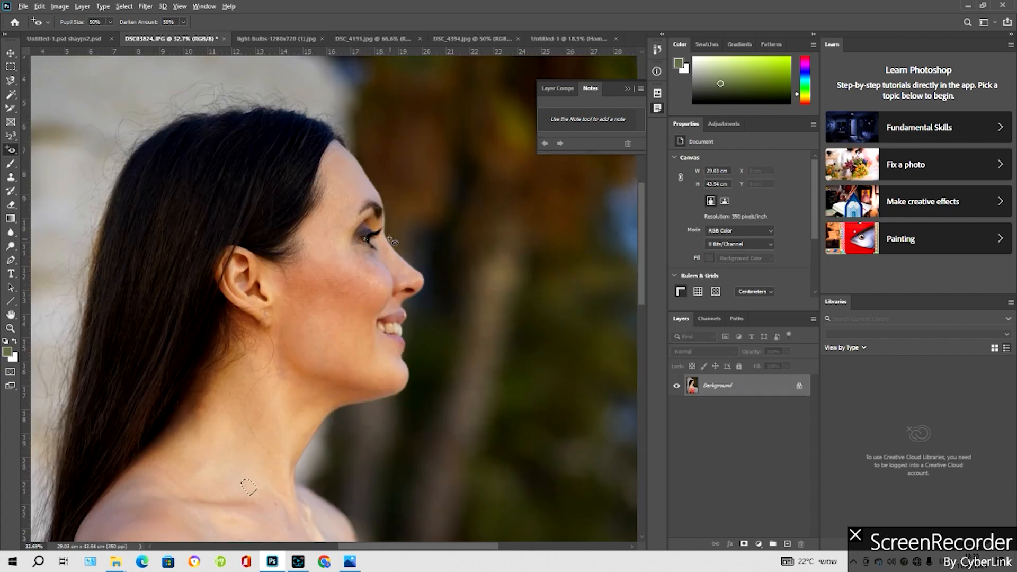
{"action": "scroll", "coordinate": [391, 214], "scroll_direction": "up", "scroll_amount": 3}
{"action": "scroll", "coordinate": [391, 214], "scroll_direction": "up", "scroll_amount": 1}
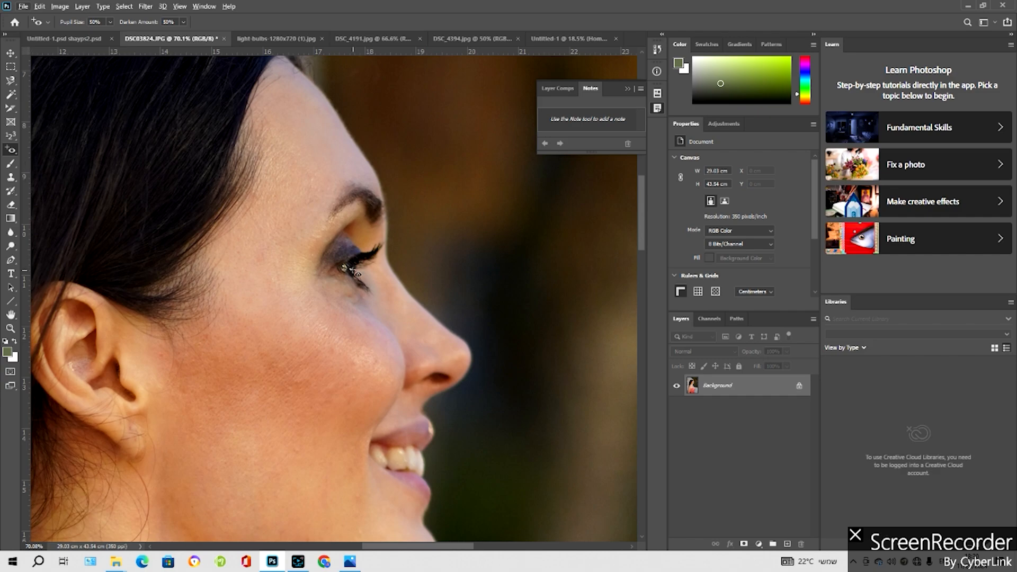
{"action": "scroll", "coordinate": [357, 273], "scroll_direction": "down", "scroll_amount": 8}
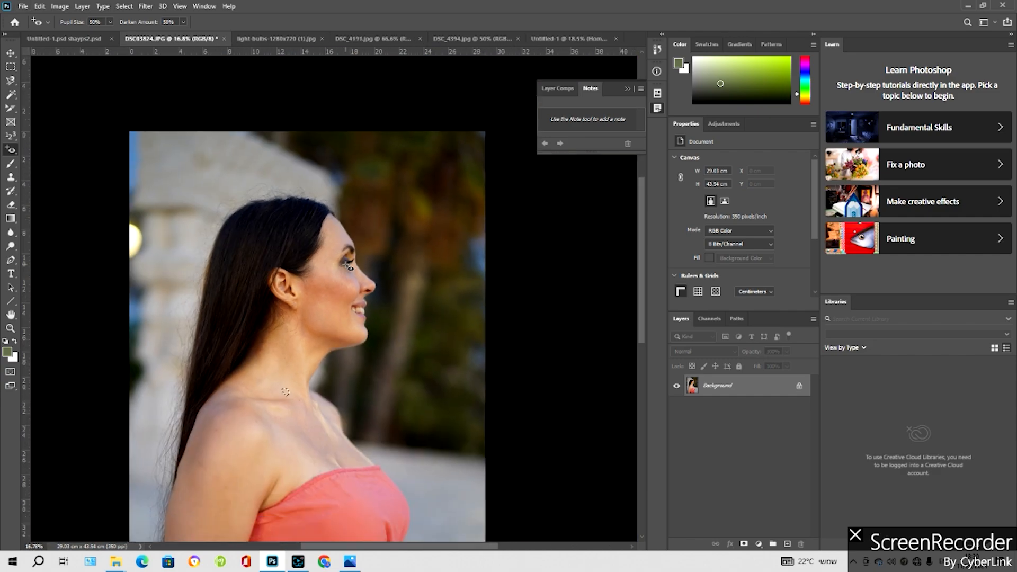
{"action": "scroll", "coordinate": [348, 267], "scroll_direction": "down", "scroll_amount": 1}
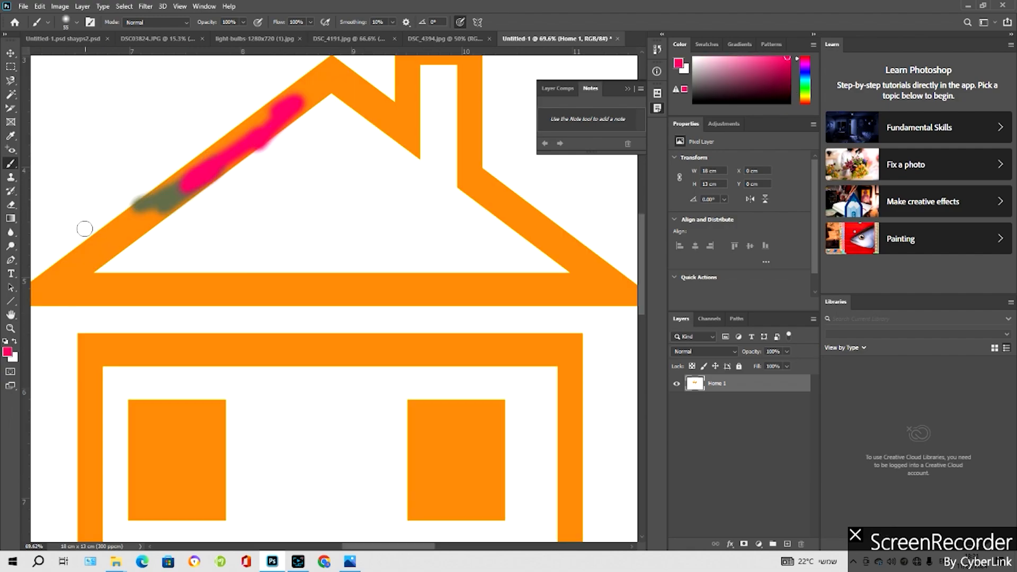
In the Untitled-1 house drawing, brush pink onto the roof's lower left slope and cyan onto its base, right slope and chimney
{"action": "mouse_move", "coordinate": [90, 259]}
{"action": "left_mouse_down"}
{"action": "mouse_move", "coordinate": [136, 214]}
{"action": "mouse_move", "coordinate": [119, 240]}
{"action": "mouse_move", "coordinate": [145, 229]}
{"action": "left_mouse_up"}
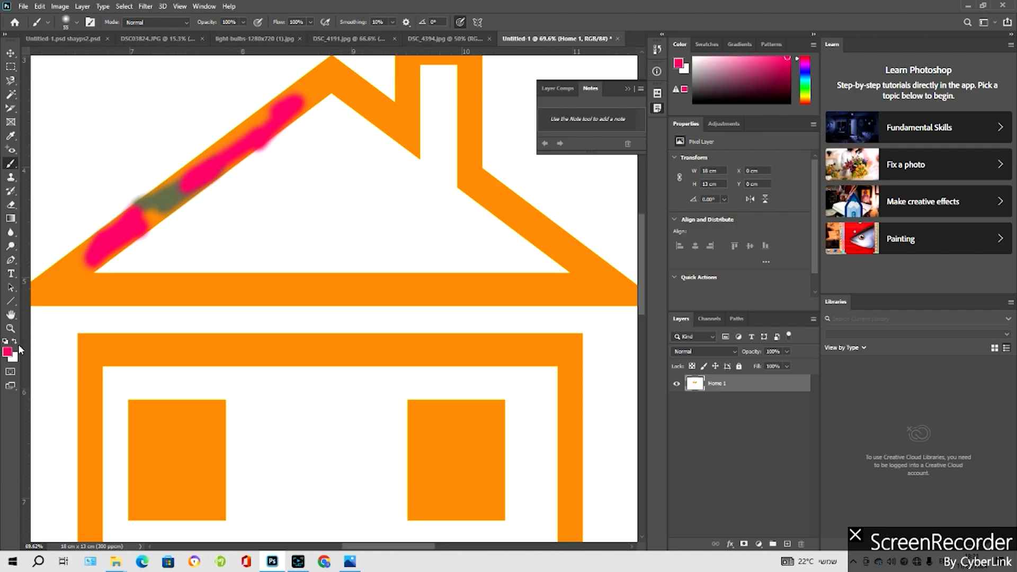
{"action": "left_click", "coordinate": [7, 351]}
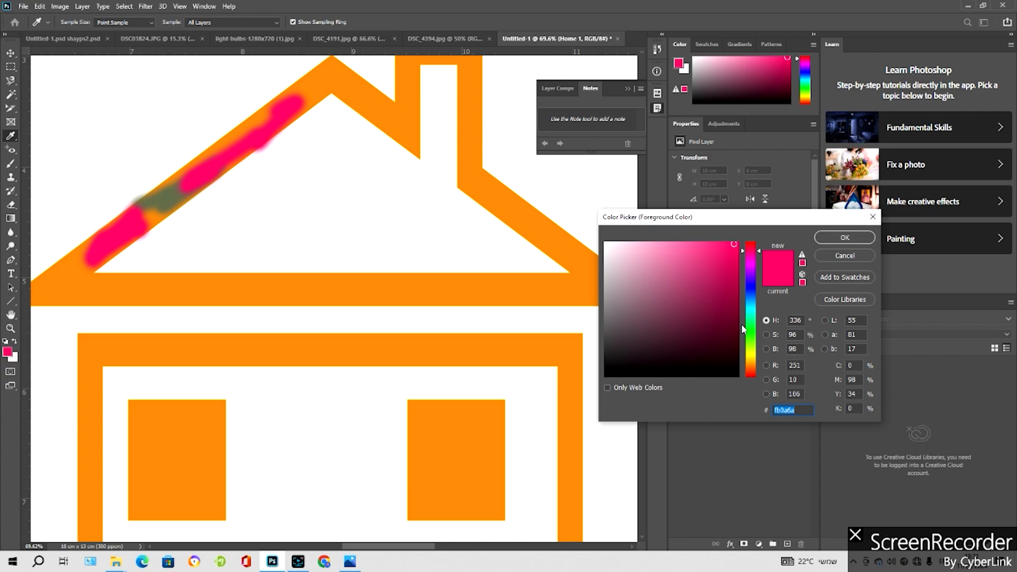
{"action": "left_click", "coordinate": [749, 308]}
{"action": "left_click", "coordinate": [845, 239]}
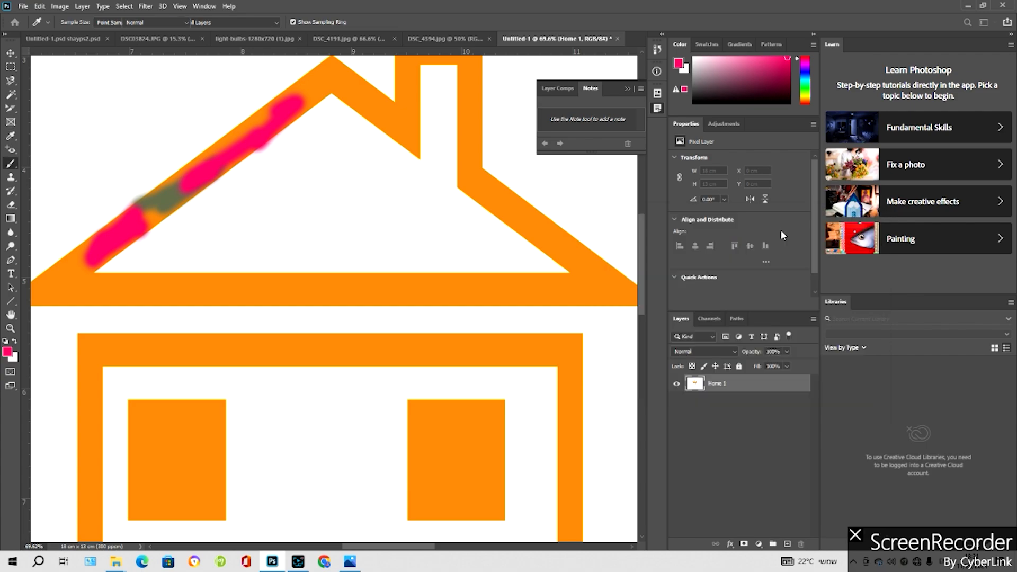
{"action": "mouse_move", "coordinate": [207, 295]}
{"action": "left_mouse_down"}
{"action": "mouse_move", "coordinate": [341, 305]}
{"action": "mouse_move", "coordinate": [408, 299]}
{"action": "mouse_move", "coordinate": [323, 293]}
{"action": "mouse_move", "coordinate": [439, 305]}
{"action": "left_mouse_up"}
{"action": "mouse_move", "coordinate": [321, 292]}
{"action": "left_mouse_down"}
{"action": "mouse_move", "coordinate": [562, 296]}
{"action": "mouse_move", "coordinate": [577, 285]}
{"action": "mouse_move", "coordinate": [578, 273]}
{"action": "mouse_move", "coordinate": [461, 177]}
{"action": "left_mouse_up"}
{"action": "left_click", "coordinate": [465, 129]}
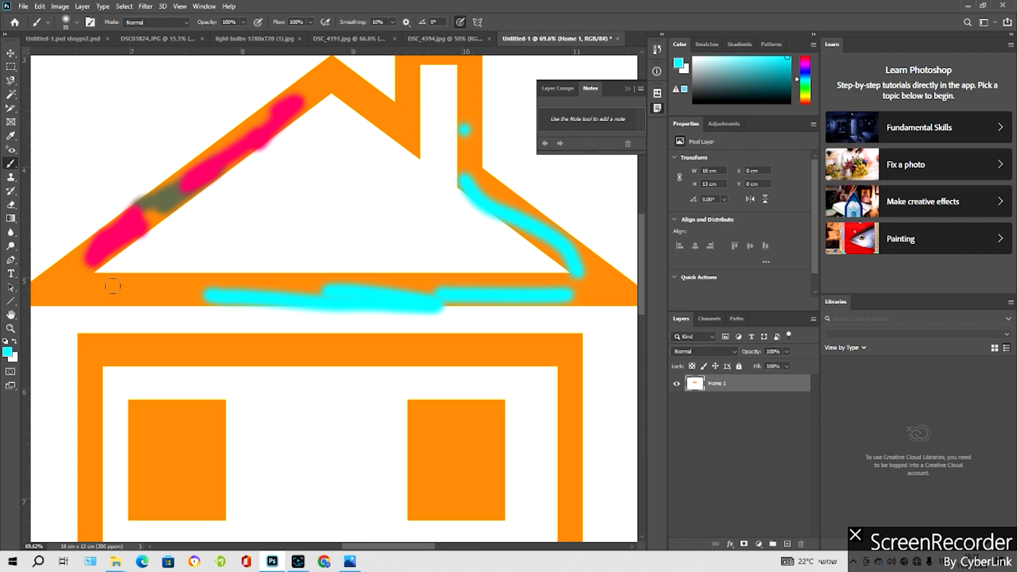
Paint cyan strokes on the roof's left corner, the top of the house wall and the left window
{"action": "left_click", "coordinate": [85, 299]}
{"action": "left_click_drag", "start_coordinate": [120, 358], "coordinate": [236, 358]}
{"action": "mouse_move", "coordinate": [180, 429]}
{"action": "left_mouse_down"}
{"action": "mouse_move", "coordinate": [178, 529]}
{"action": "mouse_move", "coordinate": [149, 404]}
{"action": "mouse_move", "coordinate": [143, 432]}
{"action": "mouse_move", "coordinate": [217, 440]}
{"action": "left_mouse_up"}
{"action": "scroll", "coordinate": [306, 368], "scroll_direction": "down", "scroll_amount": 4}
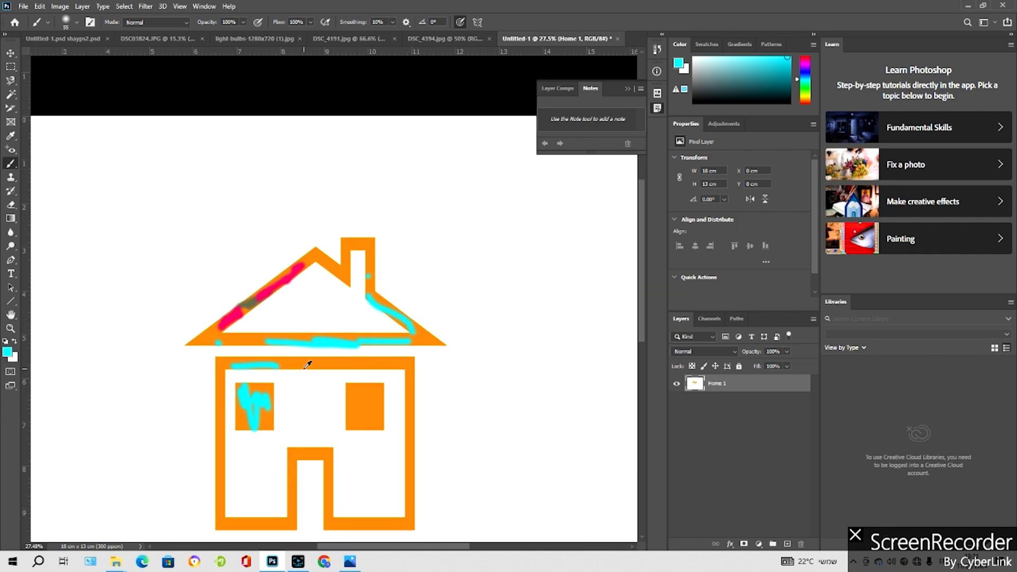
{"action": "scroll", "coordinate": [303, 364], "scroll_direction": "up", "scroll_amount": 2}
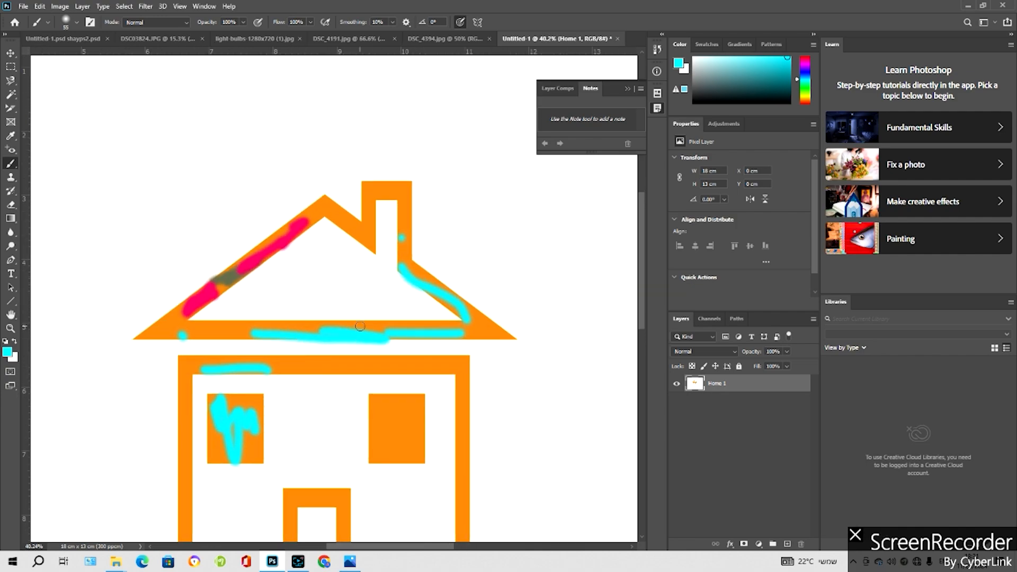
Undo the cyan brush strokes on the left window, the top of the wall and the roof's left corner
{"action": "key", "text": "ctrl+z"}
{"action": "key", "text": "ctrl+z"}
{"action": "key", "text": "ctrl+z"}
{"action": "key", "text": "ctrl+z"}
{"action": "key", "text": "ctrl+z"}
{"action": "key", "text": "ctrl+z"}
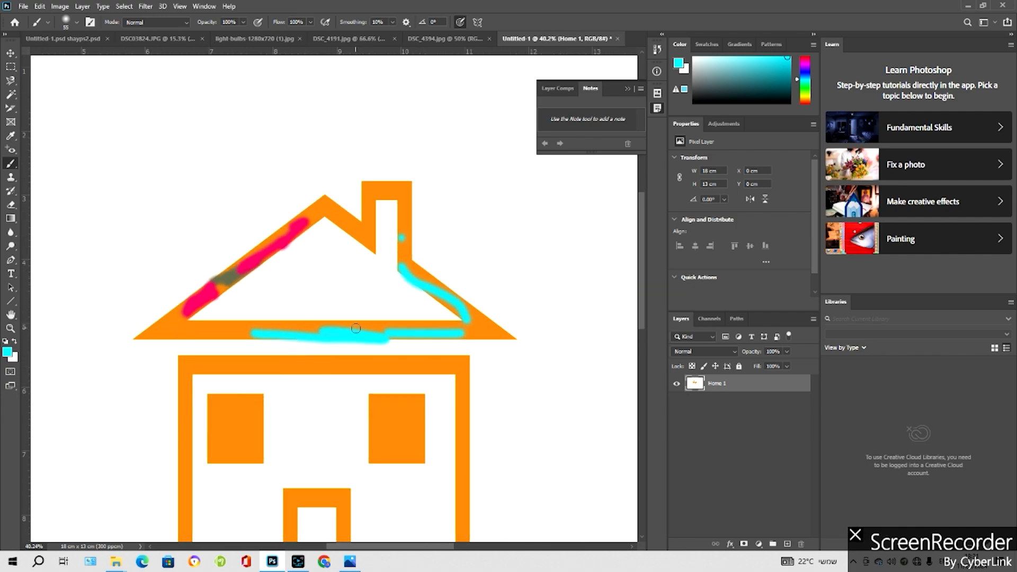
Undo the remaining cyan, pink and grey brush strokes on the house's roof and chimney
{"action": "key", "text": "ctrl+z"}
{"action": "key", "text": "ctrl+z"}
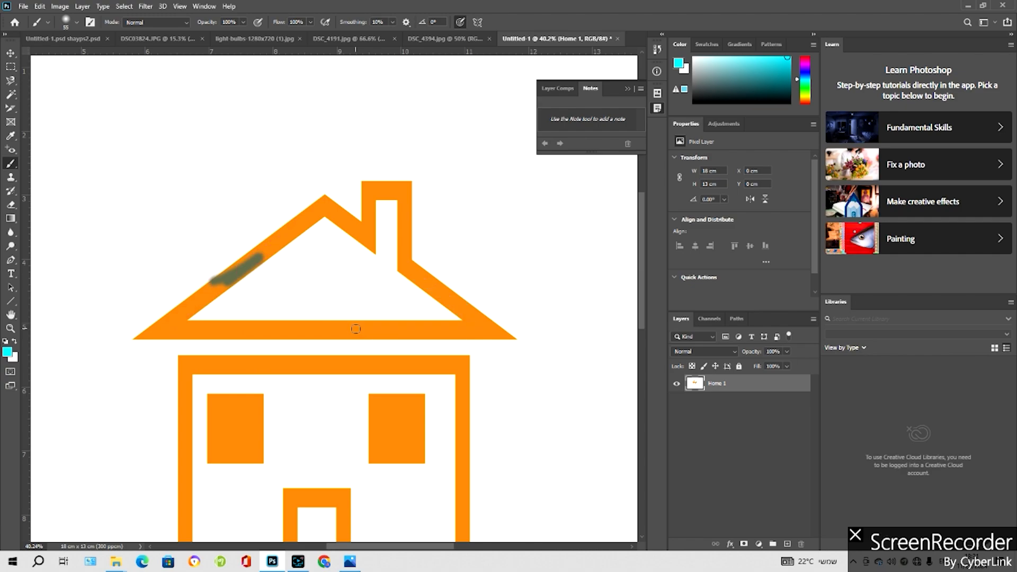
{"action": "key", "text": "ctrl+z"}
Draw cyan Pencil tool strokes over the house's roof and chimney and in the blank area beside the house
{"action": "right_click", "coordinate": [10, 164]}
{"action": "left_click", "coordinate": [48, 173]}
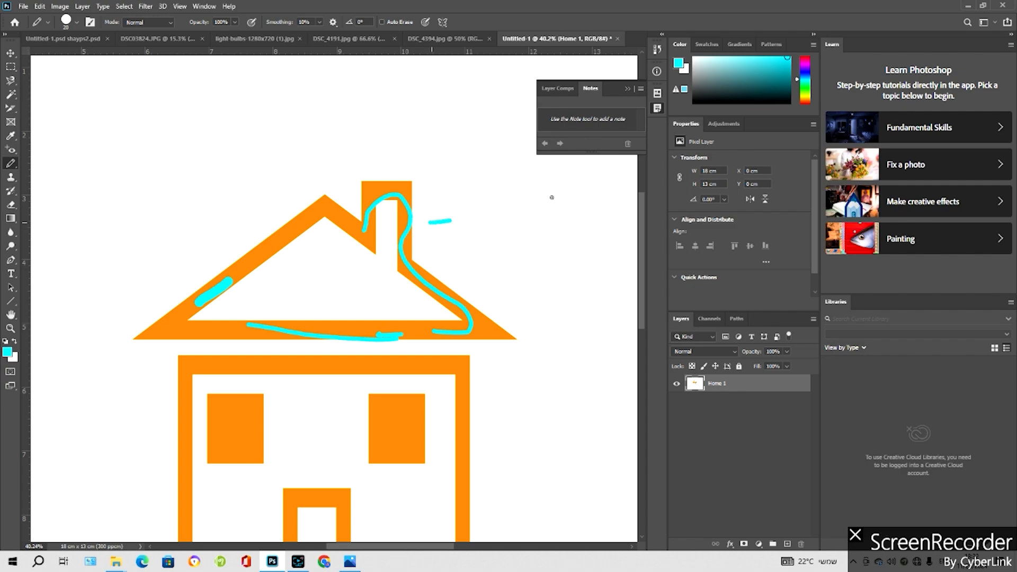
{"action": "left_click_drag", "start_coordinate": [552, 198], "coordinate": [551, 199]}
{"action": "left_click_drag", "start_coordinate": [549, 254], "coordinate": [555, 317]}
{"action": "left_click_drag", "start_coordinate": [562, 376], "coordinate": [564, 318]}
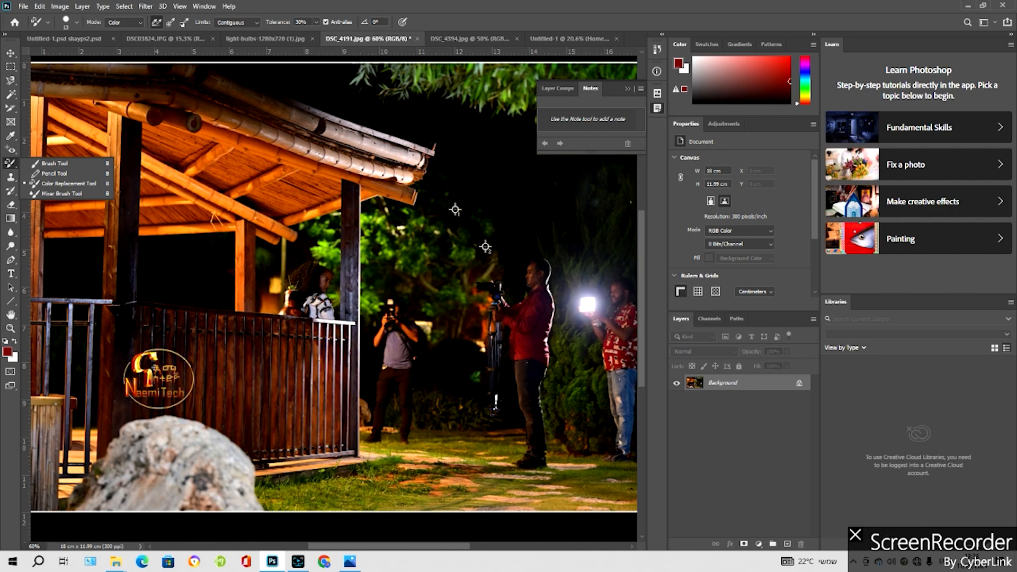
In DSC_4191.jpg, clone the gazebo's NaemiTech logo into the dark sky with a soft 291 px Clone Stamp brush
{"action": "left_click", "coordinate": [152, 385]}
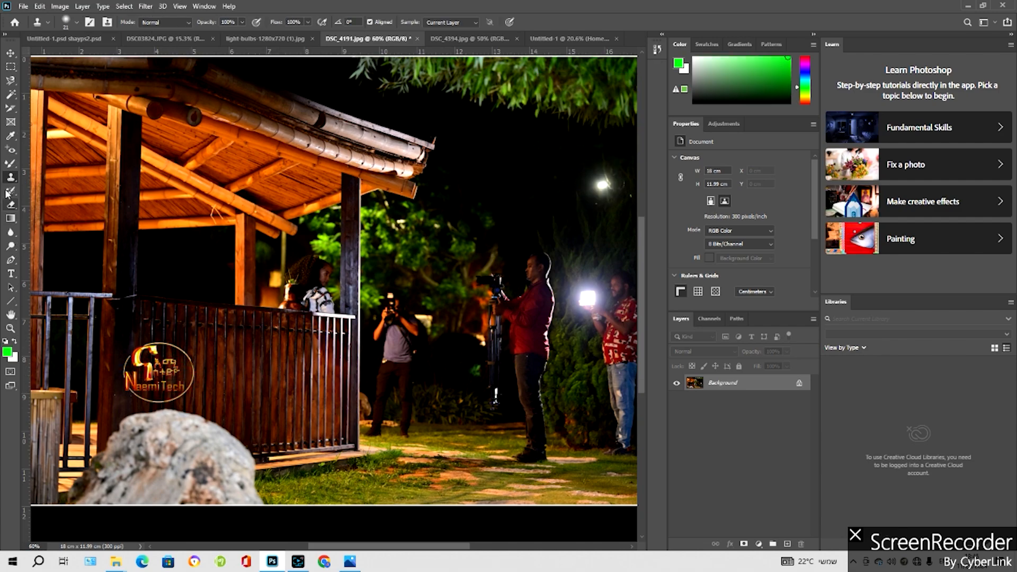
{"action": "right_click", "coordinate": [11, 177]}
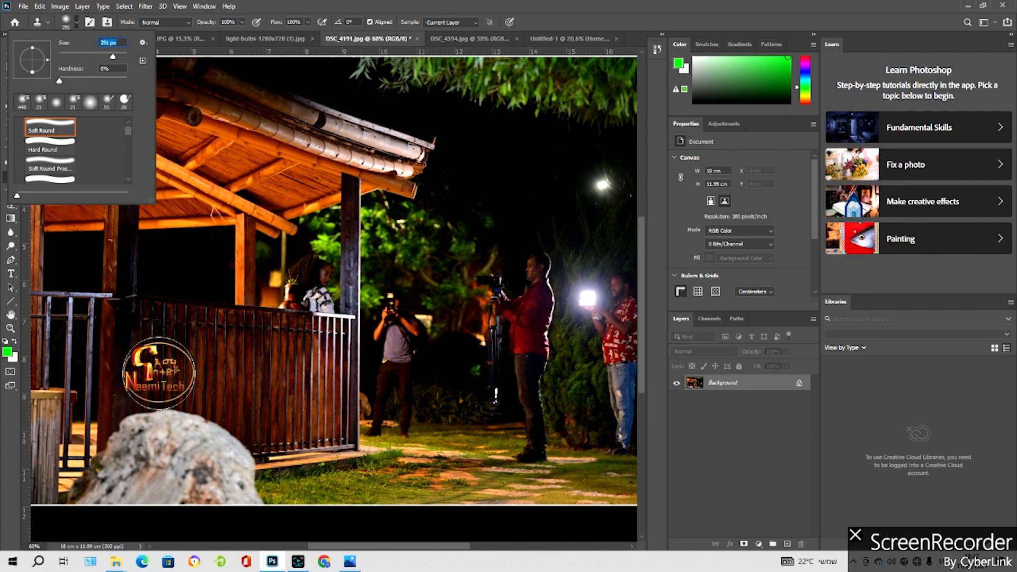
{"action": "left_click", "coordinate": [159, 373]}
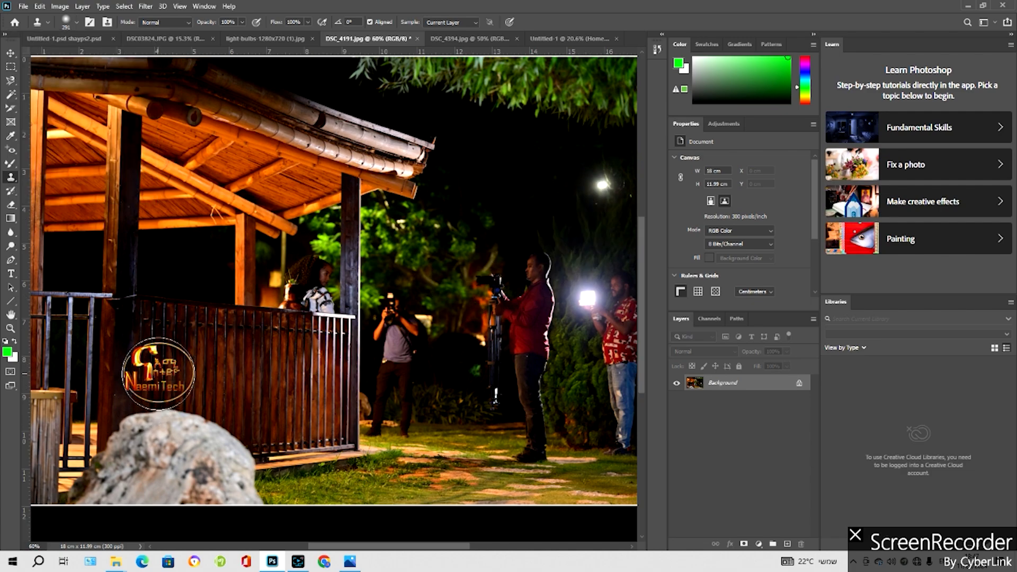
{"action": "left_click", "coordinate": [159, 374], "text": "alt"}
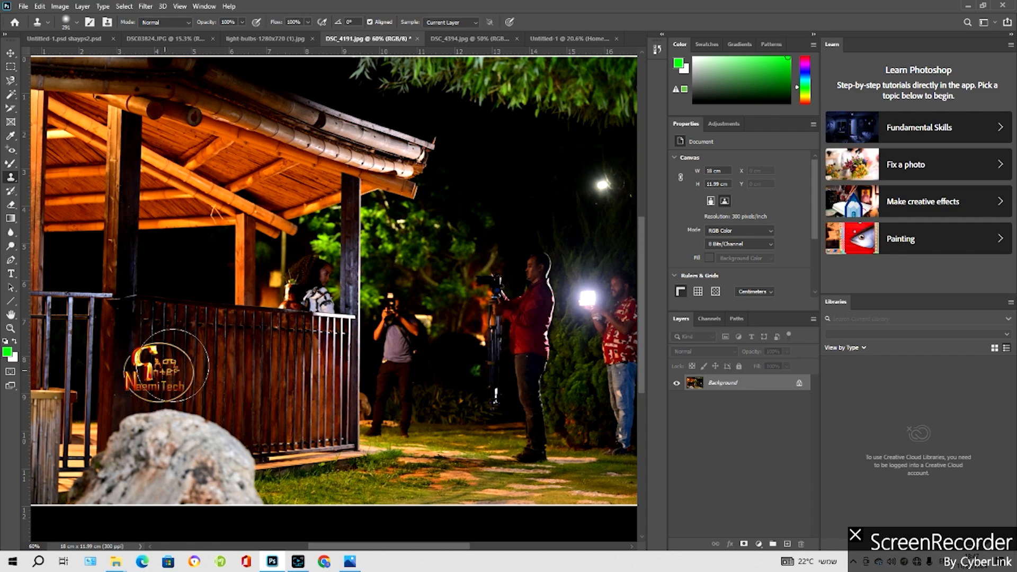
{"action": "left_click", "coordinate": [512, 176]}
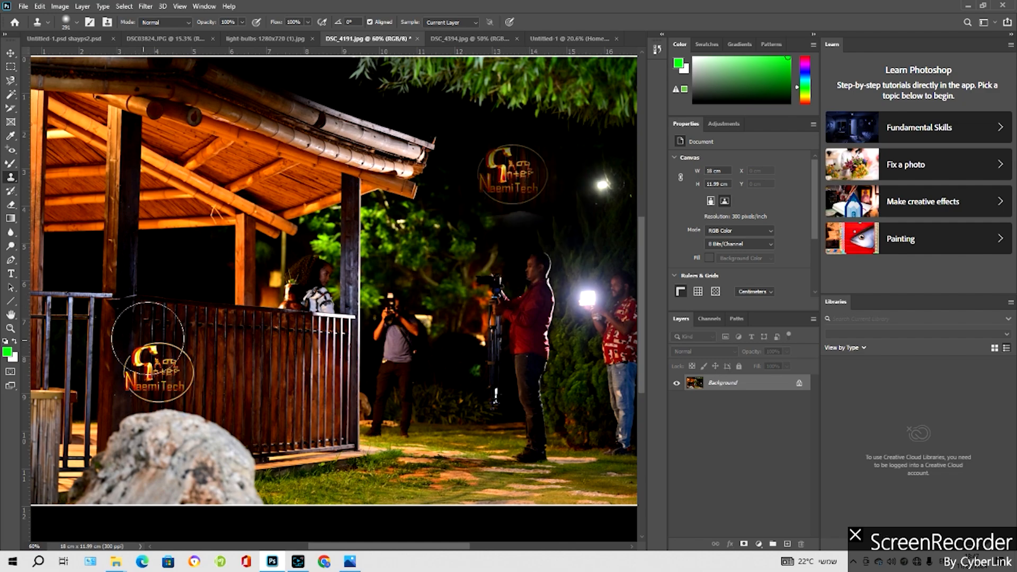
Use the Pattern Stamp tool to stamp the white-lined diamond pattern over the gazebo, people, ground and sky
{"action": "right_click", "coordinate": [11, 177]}
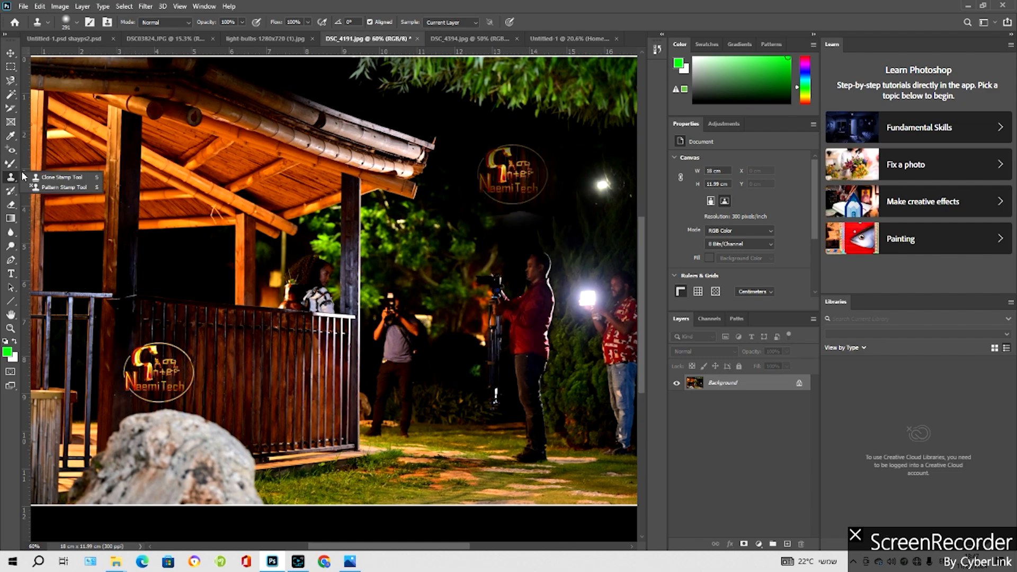
{"action": "left_click", "coordinate": [43, 187]}
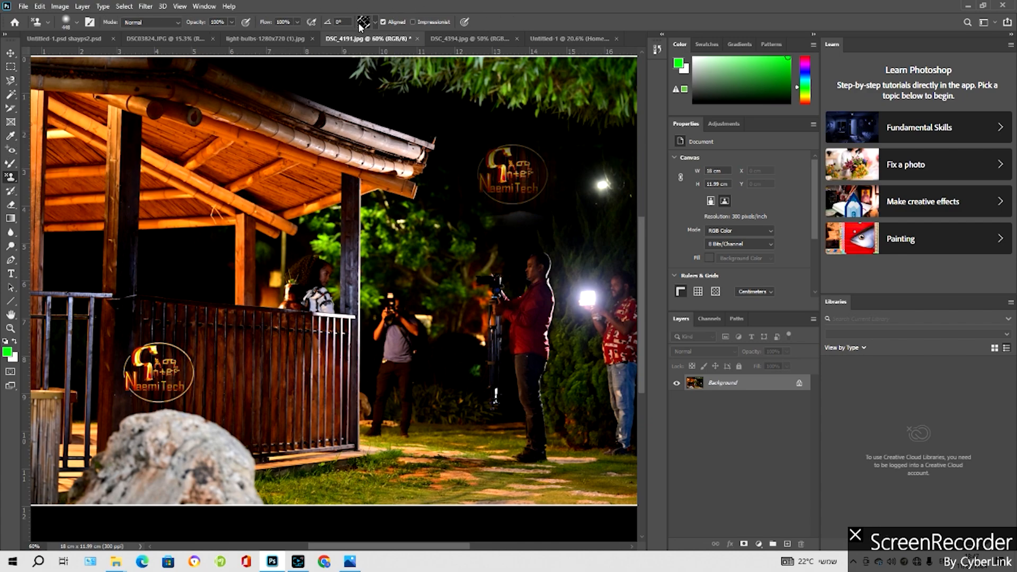
{"action": "left_click", "coordinate": [378, 23]}
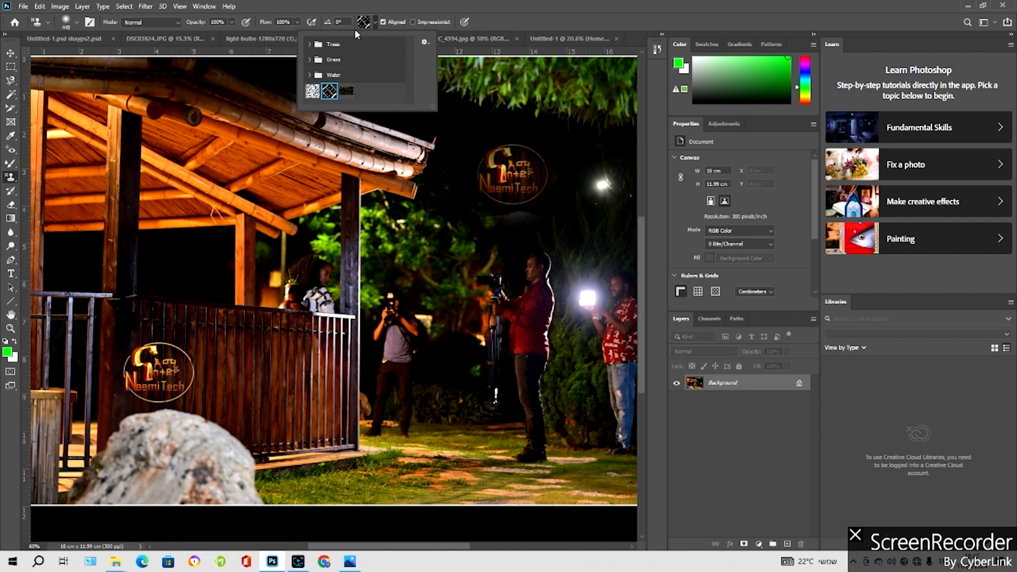
{"action": "left_click", "coordinate": [378, 24]}
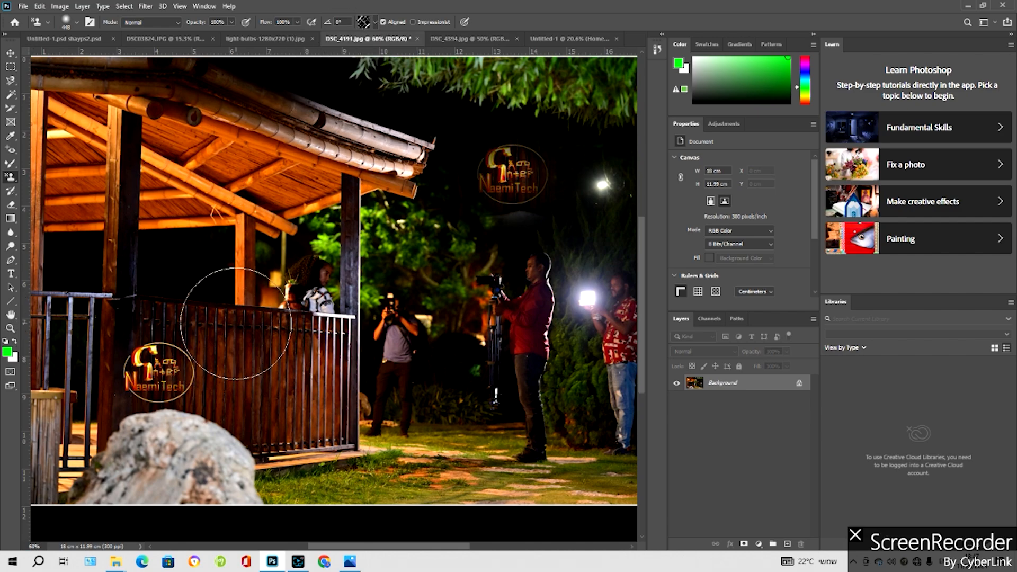
{"action": "mouse_move", "coordinate": [204, 318]}
{"action": "left_mouse_down"}
{"action": "mouse_move", "coordinate": [236, 324]}
{"action": "mouse_move", "coordinate": [271, 373]}
{"action": "left_mouse_up"}
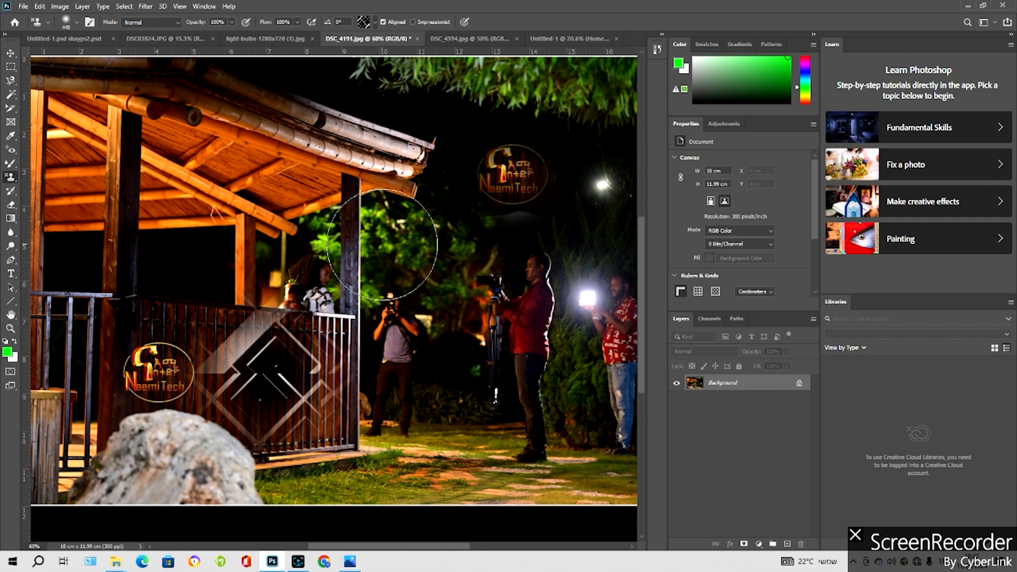
{"action": "left_click", "coordinate": [205, 240]}
{"action": "left_click", "coordinate": [261, 138]}
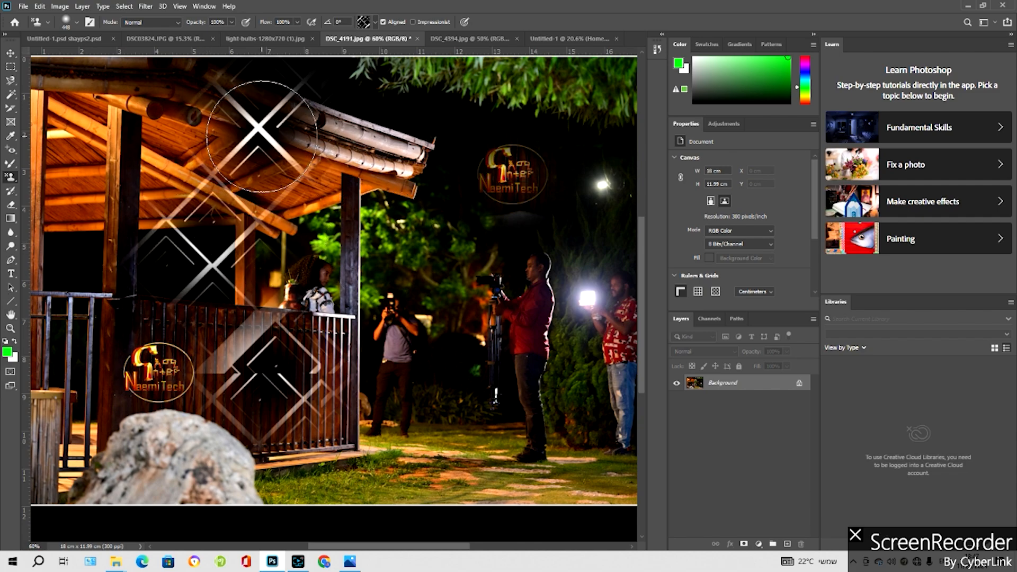
{"action": "left_click", "coordinate": [375, 152]}
{"action": "left_click", "coordinate": [440, 398]}
{"action": "left_click", "coordinate": [316, 438]}
{"action": "left_click", "coordinate": [369, 446]}
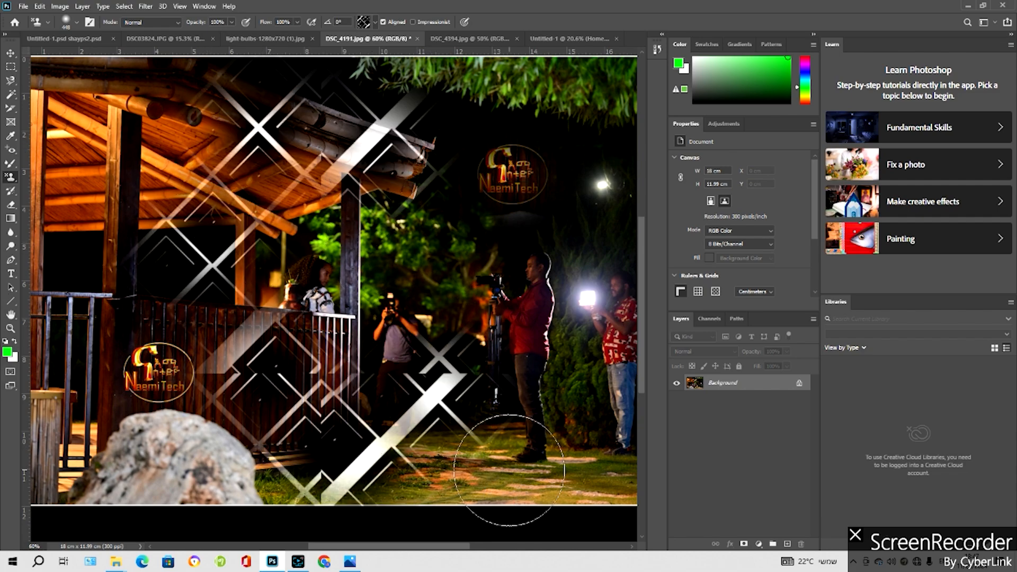
{"action": "left_click", "coordinate": [559, 449]}
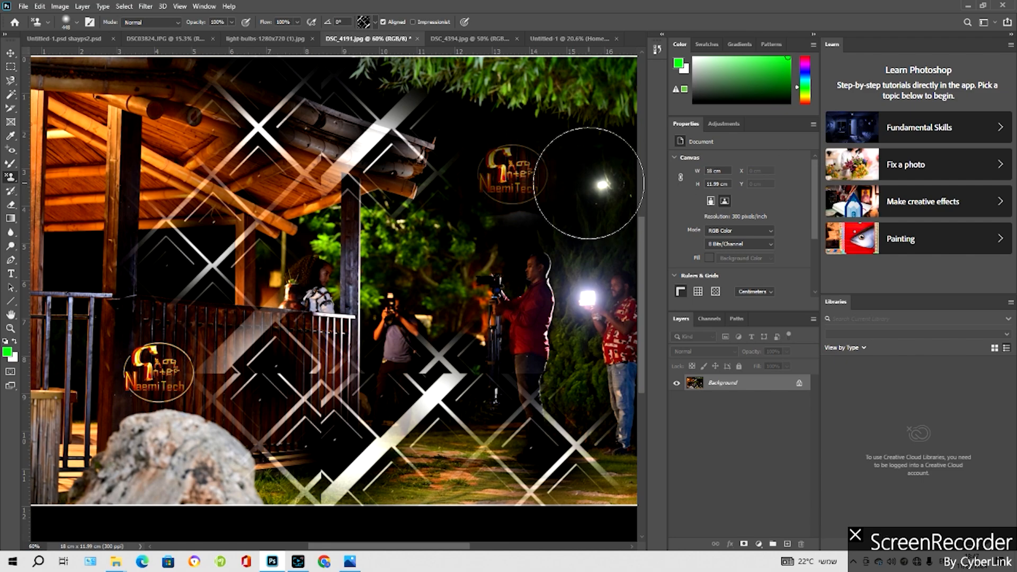
{"action": "left_click", "coordinate": [582, 185]}
{"action": "left_click", "coordinate": [102, 132]}
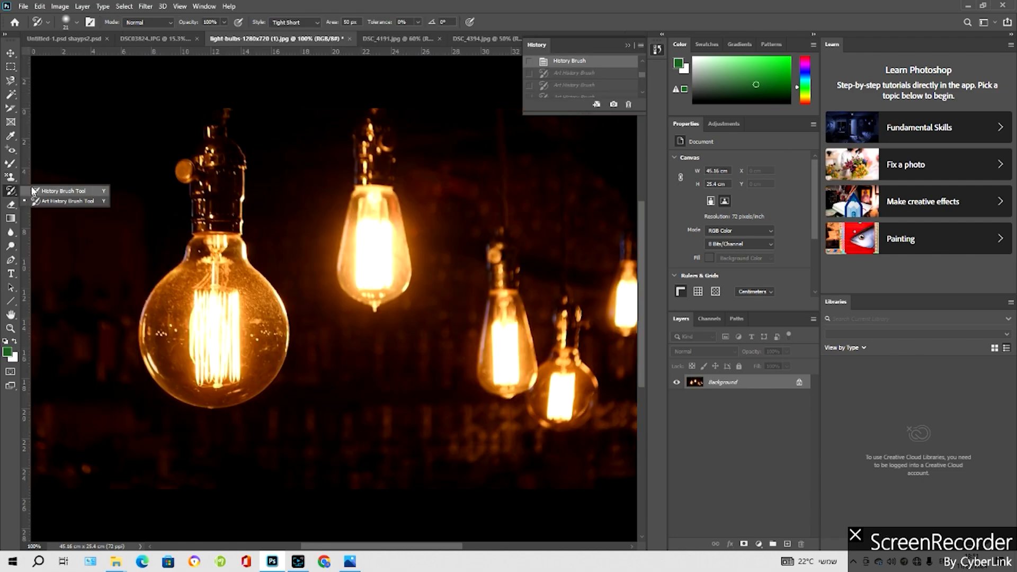
In the light-bulbs image, sample the dark background colour and paint over the large round bulb with the Brush tool
{"action": "left_click", "coordinate": [57, 192]}
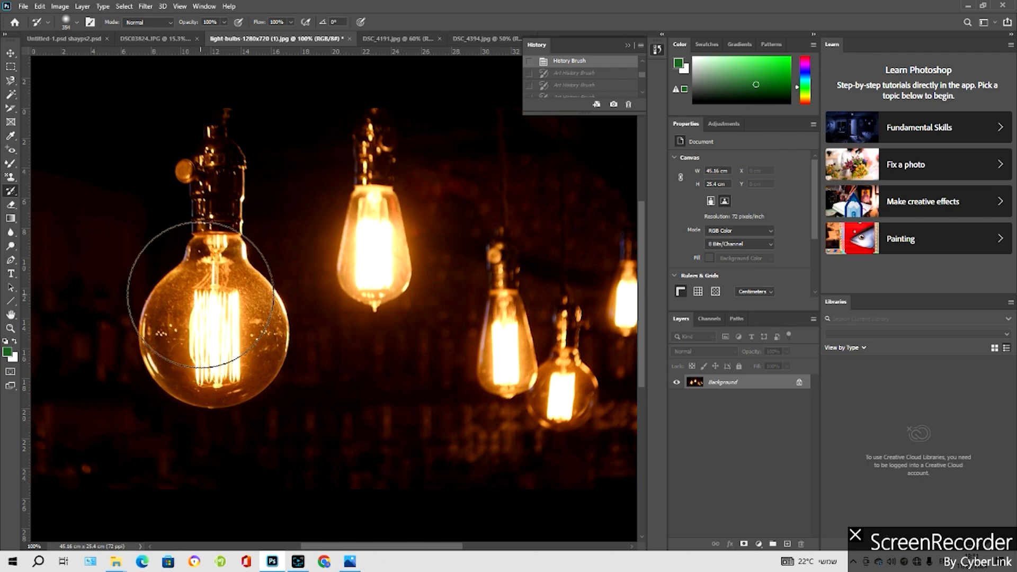
{"action": "left_click", "coordinate": [10, 138]}
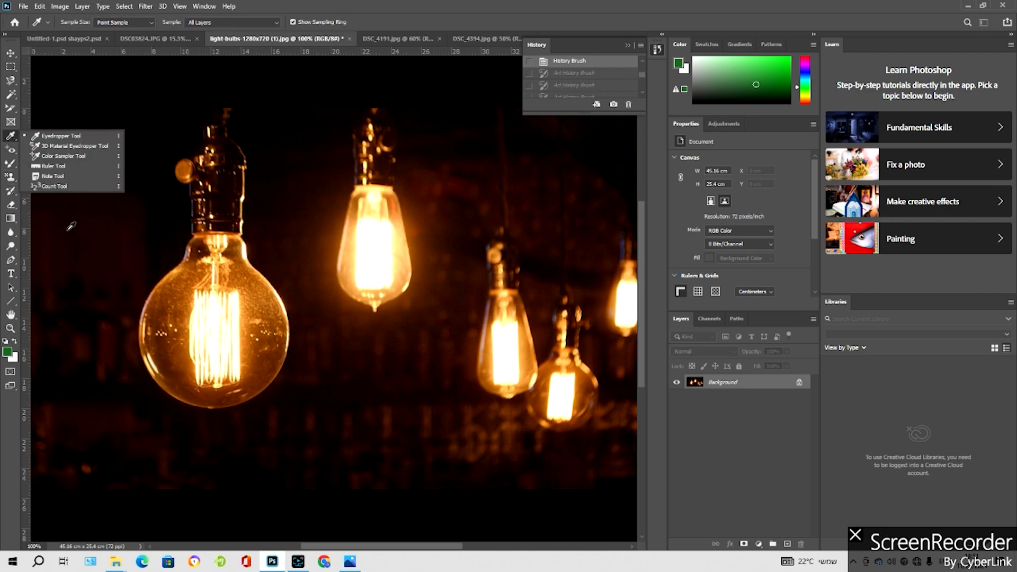
{"action": "left_click", "coordinate": [68, 230]}
{"action": "right_click", "coordinate": [9, 166]}
{"action": "left_click", "coordinate": [55, 165]}
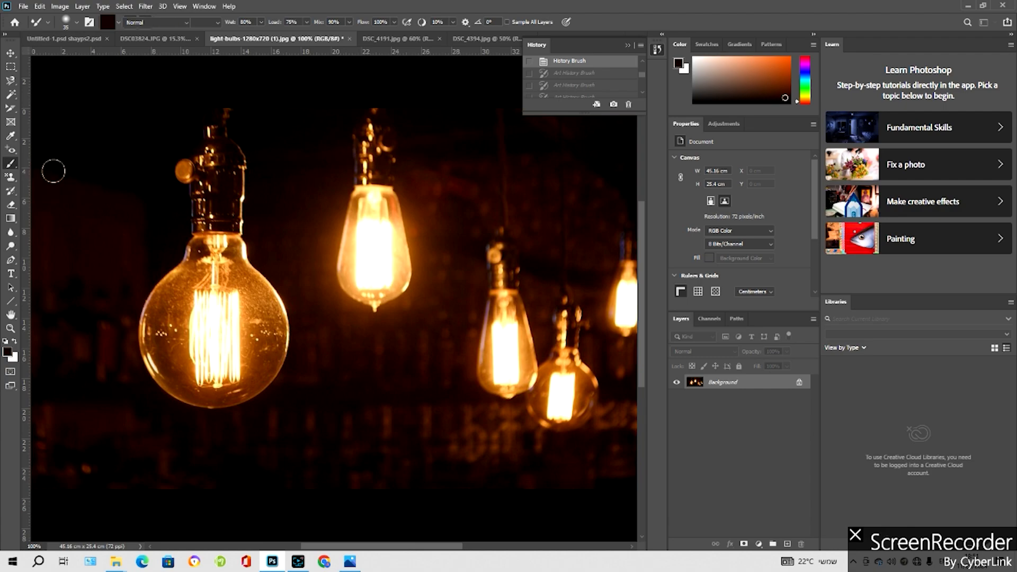
{"action": "mouse_move", "coordinate": [225, 318]}
{"action": "left_mouse_down"}
{"action": "mouse_move", "coordinate": [205, 352]}
{"action": "mouse_move", "coordinate": [204, 314]}
{"action": "mouse_move", "coordinate": [237, 326]}
{"action": "mouse_move", "coordinate": [216, 355]}
{"action": "mouse_move", "coordinate": [195, 309]}
{"action": "mouse_move", "coordinate": [204, 304]}
{"action": "mouse_move", "coordinate": [230, 356]}
{"action": "mouse_move", "coordinate": [197, 381]}
{"action": "mouse_move", "coordinate": [249, 354]}
{"action": "mouse_move", "coordinate": [236, 332]}
{"action": "mouse_move", "coordinate": [252, 296]}
{"action": "mouse_move", "coordinate": [270, 360]}
{"action": "mouse_move", "coordinate": [251, 383]}
{"action": "mouse_move", "coordinate": [261, 297]}
{"action": "mouse_move", "coordinate": [241, 262]}
{"action": "mouse_move", "coordinate": [205, 271]}
{"action": "mouse_move", "coordinate": [207, 256]}
{"action": "mouse_move", "coordinate": [147, 356]}
{"action": "mouse_move", "coordinate": [205, 377]}
{"action": "mouse_move", "coordinate": [193, 305]}
{"action": "mouse_move", "coordinate": [182, 358]}
{"action": "mouse_move", "coordinate": [165, 319]}
{"action": "mouse_move", "coordinate": [206, 251]}
{"action": "mouse_move", "coordinate": [229, 237]}
{"action": "mouse_move", "coordinate": [230, 287]}
{"action": "mouse_move", "coordinate": [183, 314]}
{"action": "mouse_move", "coordinate": [247, 238]}
{"action": "mouse_move", "coordinate": [216, 267]}
{"action": "mouse_move", "coordinate": [238, 376]}
{"action": "mouse_move", "coordinate": [219, 379]}
{"action": "mouse_move", "coordinate": [168, 338]}
{"action": "mouse_move", "coordinate": [253, 333]}
{"action": "mouse_move", "coordinate": [269, 279]}
{"action": "mouse_move", "coordinate": [283, 339]}
{"action": "mouse_move", "coordinate": [206, 385]}
{"action": "mouse_move", "coordinate": [182, 375]}
{"action": "mouse_move", "coordinate": [233, 334]}
{"action": "mouse_move", "coordinate": [230, 268]}
{"action": "mouse_move", "coordinate": [234, 341]}
{"action": "mouse_move", "coordinate": [150, 326]}
{"action": "mouse_move", "coordinate": [186, 330]}
{"action": "mouse_move", "coordinate": [162, 304]}
{"action": "left_mouse_up"}
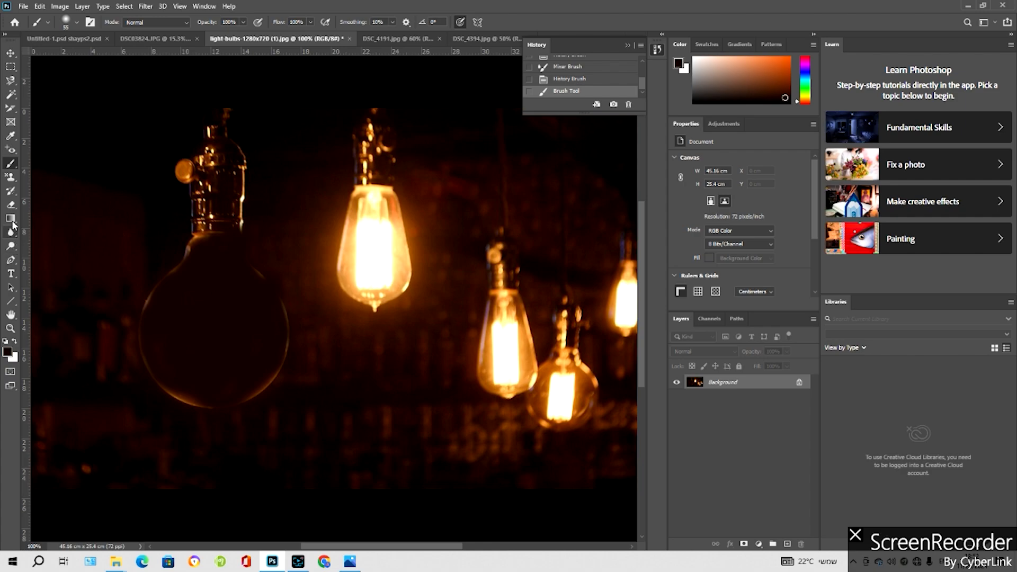
Restore the painted-over large round bulb with the History Brush tool
{"action": "right_click", "coordinate": [17, 192]}
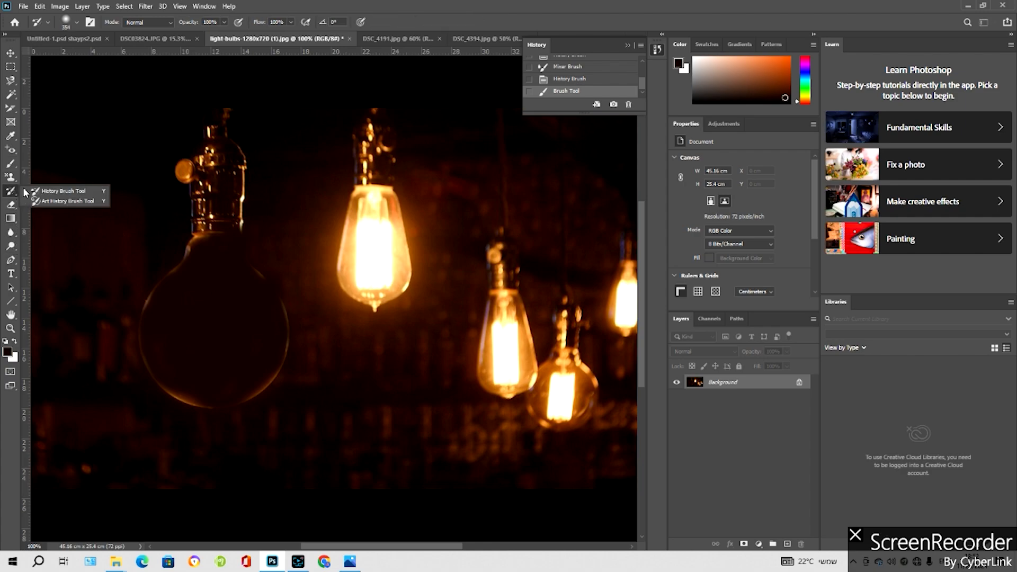
{"action": "left_click", "coordinate": [68, 192]}
{"action": "mouse_move", "coordinate": [222, 318]}
{"action": "left_mouse_down"}
{"action": "mouse_move", "coordinate": [175, 337]}
{"action": "mouse_move", "coordinate": [227, 273]}
{"action": "left_mouse_up"}
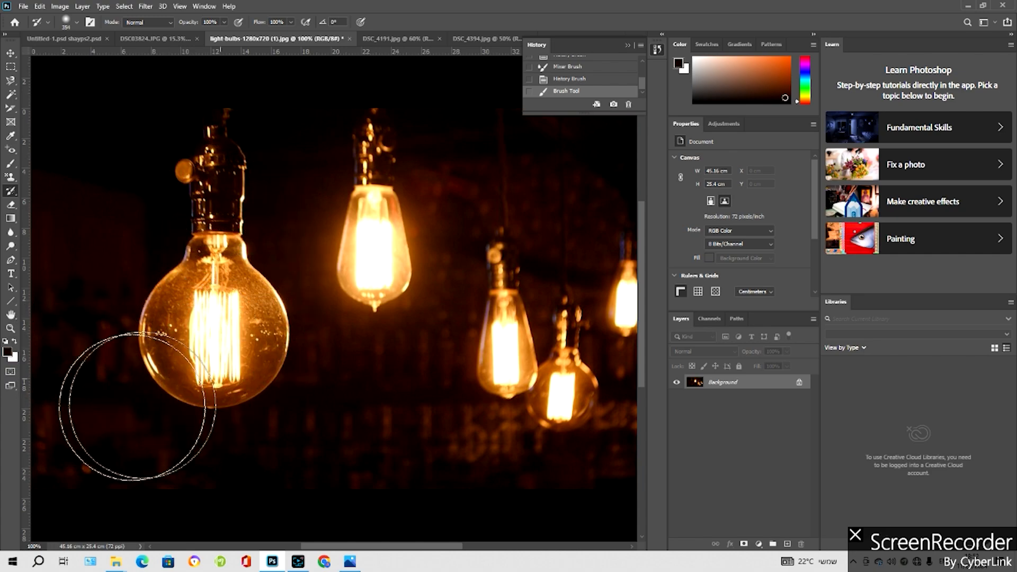
{"action": "left_click_drag", "start_coordinate": [165, 402], "coordinate": [251, 355]}
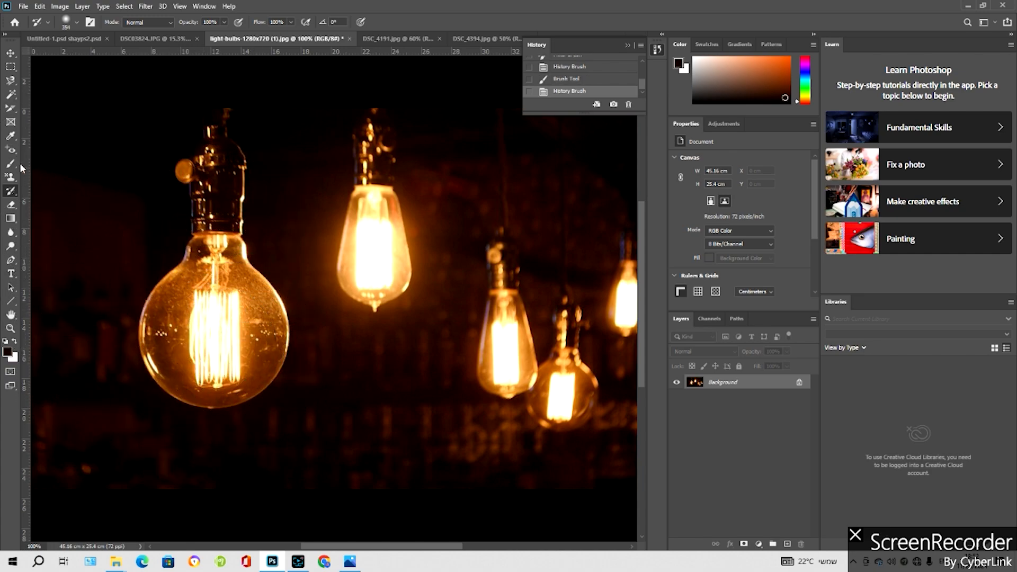
Paint Art History Brush strokes from the large bulb's filament across to the neighbouring bulb
{"action": "right_click", "coordinate": [11, 191]}
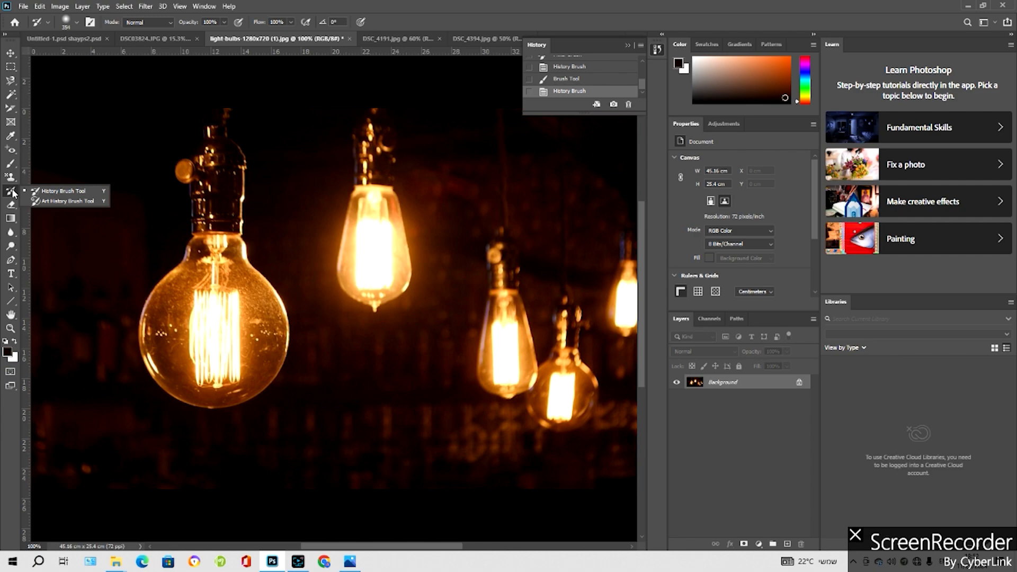
{"action": "left_click", "coordinate": [49, 201]}
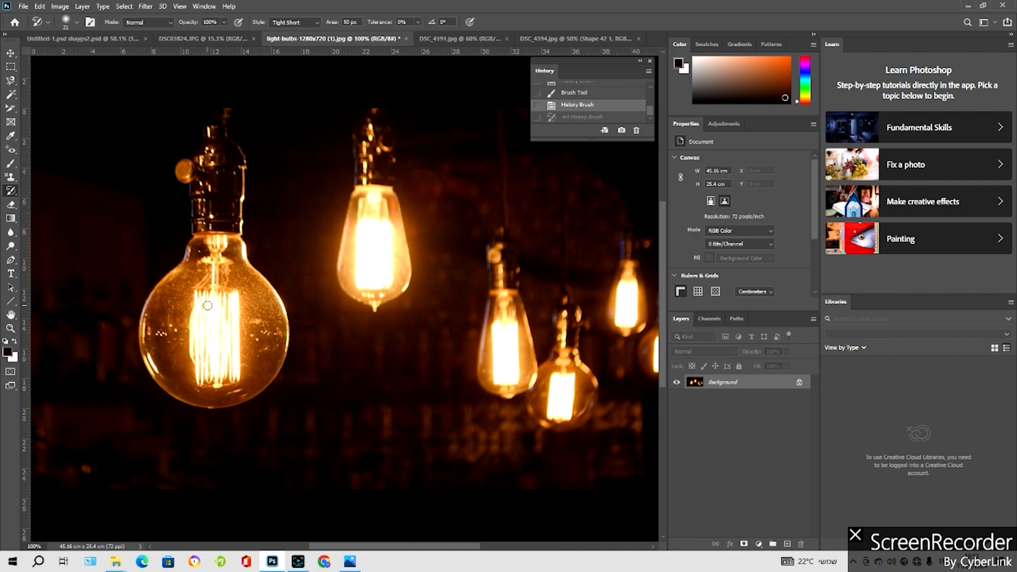
{"action": "mouse_move", "coordinate": [207, 306]}
{"action": "left_mouse_down"}
{"action": "mouse_move", "coordinate": [188, 326]}
{"action": "mouse_move", "coordinate": [244, 344]}
{"action": "mouse_move", "coordinate": [238, 307]}
{"action": "mouse_move", "coordinate": [221, 305]}
{"action": "mouse_move", "coordinate": [223, 267]}
{"action": "mouse_move", "coordinate": [178, 291]}
{"action": "mouse_move", "coordinate": [159, 318]}
{"action": "mouse_move", "coordinate": [196, 382]}
{"action": "mouse_move", "coordinate": [228, 392]}
{"action": "mouse_move", "coordinate": [267, 327]}
{"action": "mouse_move", "coordinate": [267, 275]}
{"action": "mouse_move", "coordinate": [217, 249]}
{"action": "mouse_move", "coordinate": [174, 265]}
{"action": "mouse_move", "coordinate": [193, 289]}
{"action": "mouse_move", "coordinate": [254, 318]}
{"action": "mouse_move", "coordinate": [379, 266]}
{"action": "mouse_move", "coordinate": [387, 223]}
{"action": "mouse_move", "coordinate": [363, 226]}
{"action": "mouse_move", "coordinate": [370, 274]}
{"action": "left_mouse_up"}
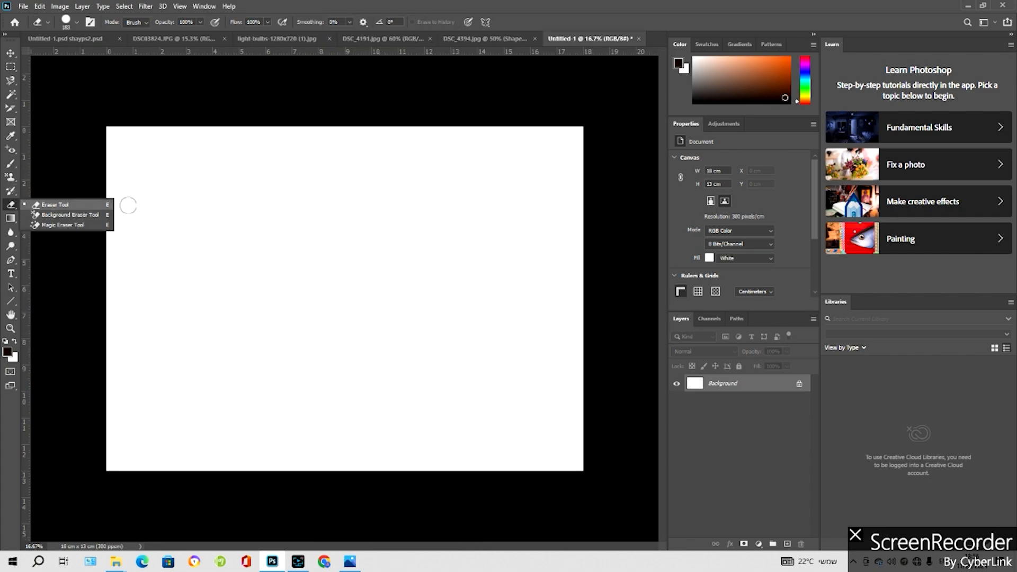
In the blank Untitled-1 document, set the Eraser size to 495 px and erase on the white Background layer
{"action": "left_click", "coordinate": [78, 23]}
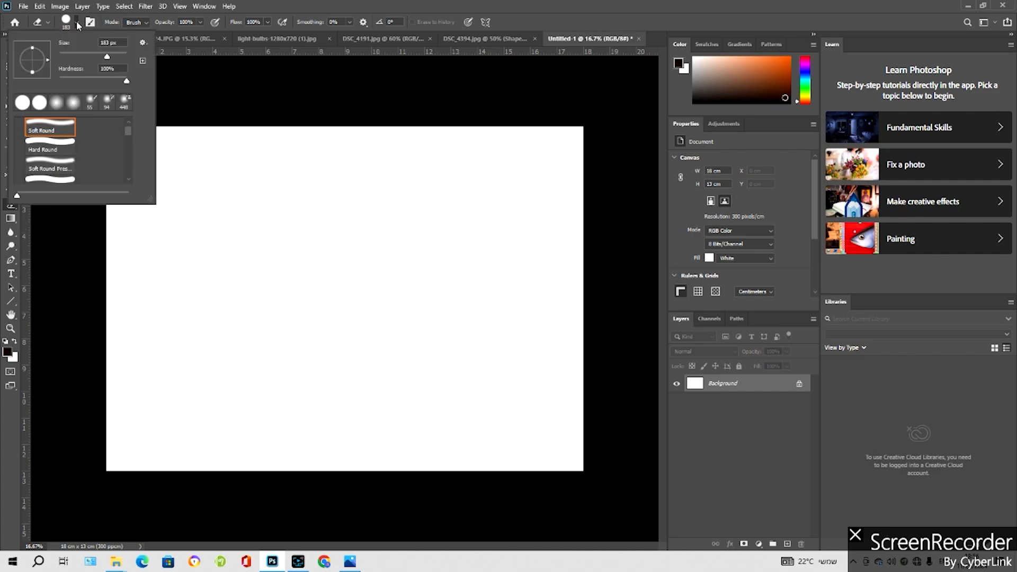
{"action": "left_click_drag", "start_coordinate": [108, 56], "coordinate": [122, 58]}
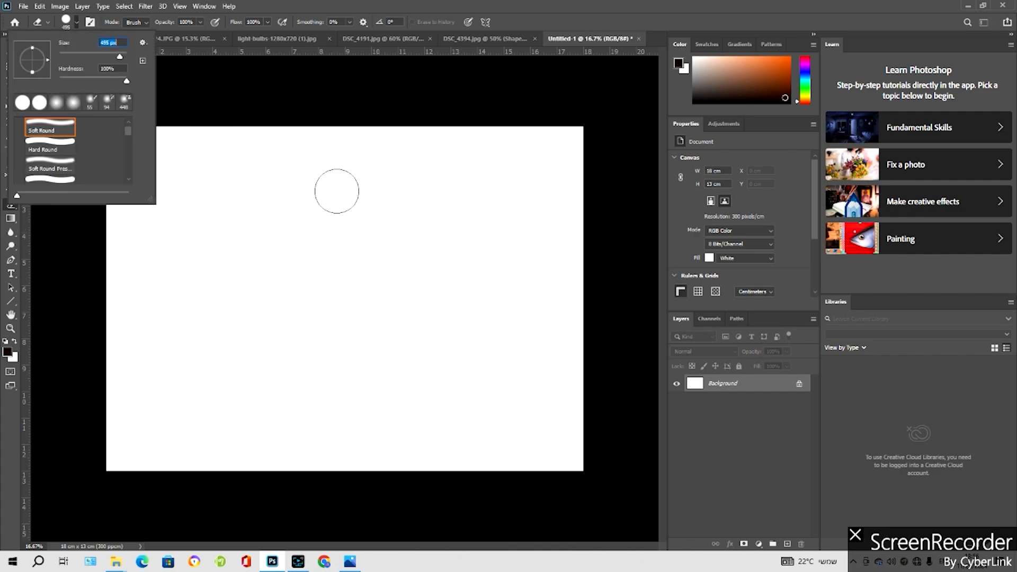
{"action": "left_click", "coordinate": [338, 199]}
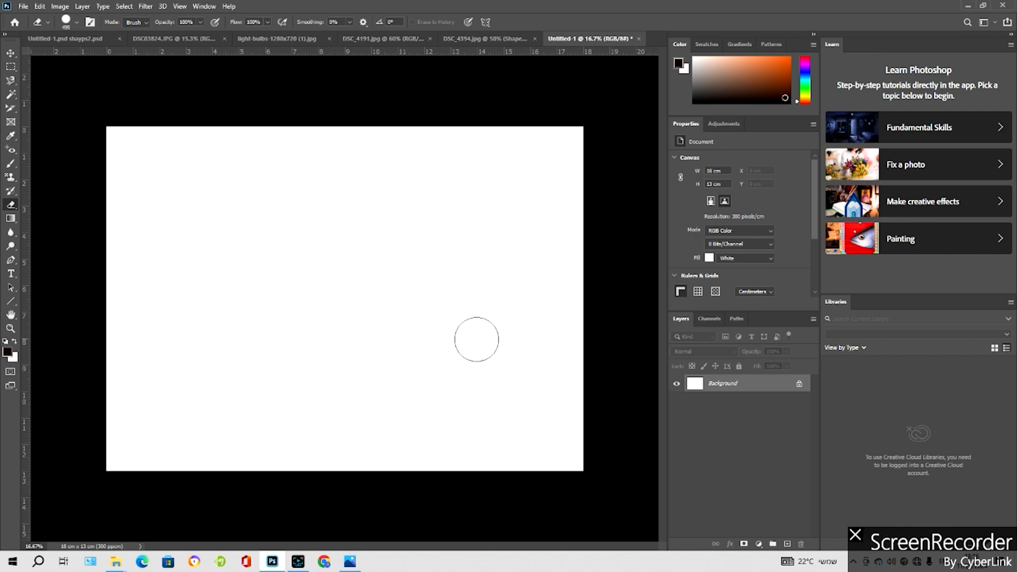
Try converting the Background to a regular layer and erasing across its upper-left area, and undo both changes
{"action": "double_click", "coordinate": [778, 387]}
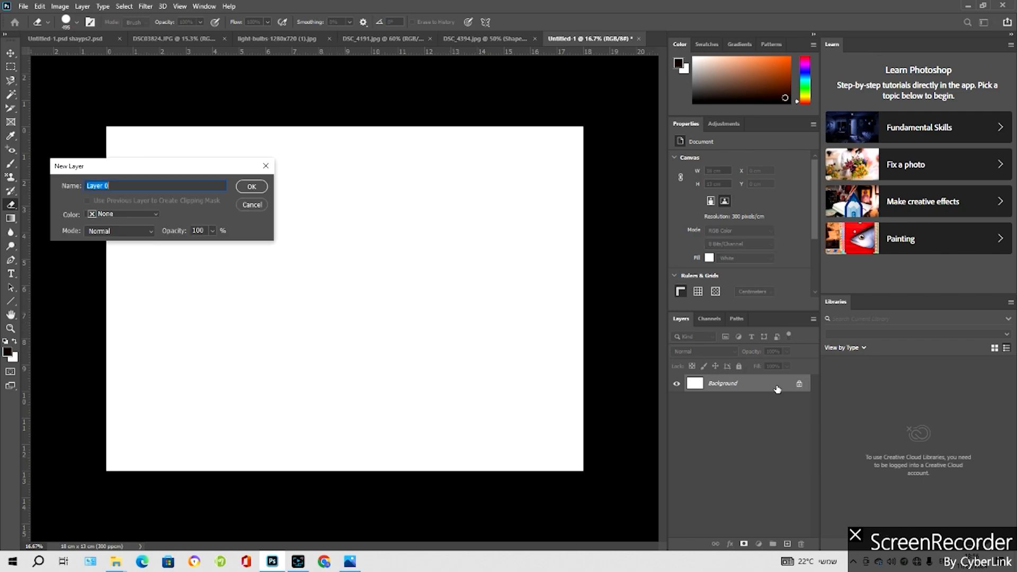
{"action": "left_click", "coordinate": [251, 186]}
{"action": "mouse_move", "coordinate": [271, 200]}
{"action": "left_mouse_down"}
{"action": "mouse_move", "coordinate": [304, 319]}
{"action": "mouse_move", "coordinate": [364, 250]}
{"action": "mouse_move", "coordinate": [412, 278]}
{"action": "mouse_move", "coordinate": [320, 296]}
{"action": "mouse_move", "coordinate": [302, 229]}
{"action": "mouse_move", "coordinate": [313, 208]}
{"action": "mouse_move", "coordinate": [312, 344]}
{"action": "mouse_move", "coordinate": [390, 391]}
{"action": "mouse_move", "coordinate": [181, 279]}
{"action": "mouse_move", "coordinate": [198, 231]}
{"action": "mouse_move", "coordinate": [223, 226]}
{"action": "mouse_move", "coordinate": [240, 280]}
{"action": "mouse_move", "coordinate": [234, 298]}
{"action": "mouse_move", "coordinate": [391, 295]}
{"action": "mouse_move", "coordinate": [429, 231]}
{"action": "mouse_move", "coordinate": [148, 193]}
{"action": "mouse_move", "coordinate": [355, 188]}
{"action": "mouse_move", "coordinate": [344, 219]}
{"action": "mouse_move", "coordinate": [284, 218]}
{"action": "mouse_move", "coordinate": [193, 300]}
{"action": "mouse_move", "coordinate": [163, 270]}
{"action": "mouse_move", "coordinate": [151, 221]}
{"action": "mouse_move", "coordinate": [122, 225]}
{"action": "mouse_move", "coordinate": [172, 351]}
{"action": "mouse_move", "coordinate": [267, 385]}
{"action": "mouse_move", "coordinate": [154, 286]}
{"action": "mouse_move", "coordinate": [150, 359]}
{"action": "mouse_move", "coordinate": [126, 287]}
{"action": "mouse_move", "coordinate": [177, 316]}
{"action": "left_mouse_up"}
{"action": "key", "text": "ctrl+z"}
{"action": "key", "text": "ctrl+z"}
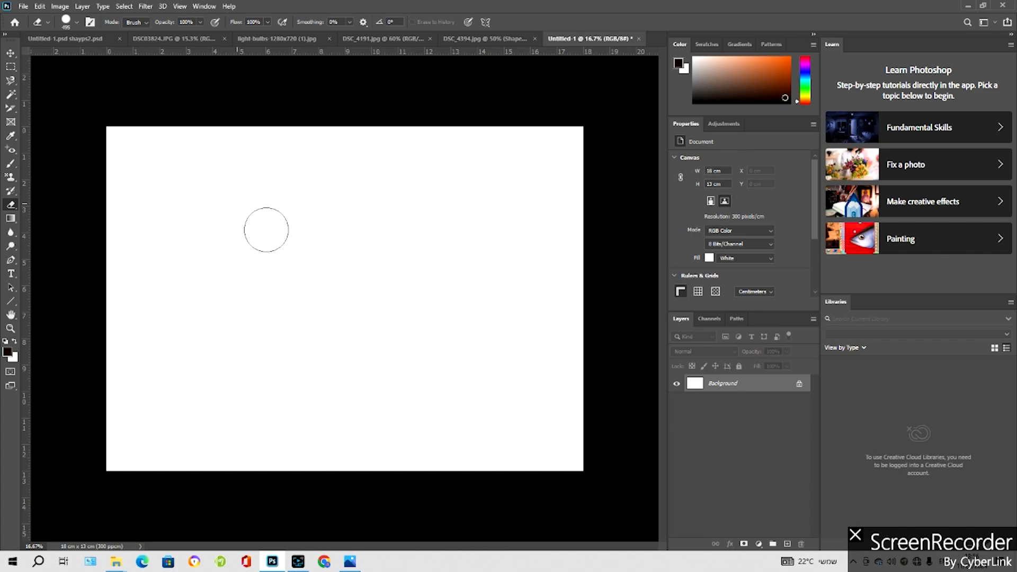
Convert the Background to a regular layer and erase a large patch of its left half, with the Eraser hardness set to 24%
{"action": "double_click", "coordinate": [777, 383]}
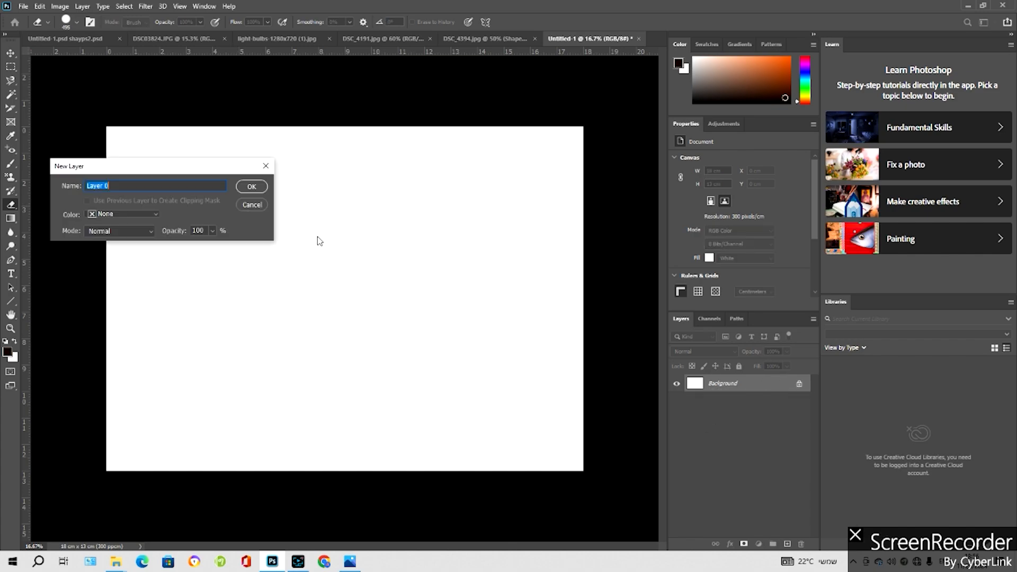
{"action": "left_click", "coordinate": [252, 186]}
{"action": "left_click", "coordinate": [80, 22]}
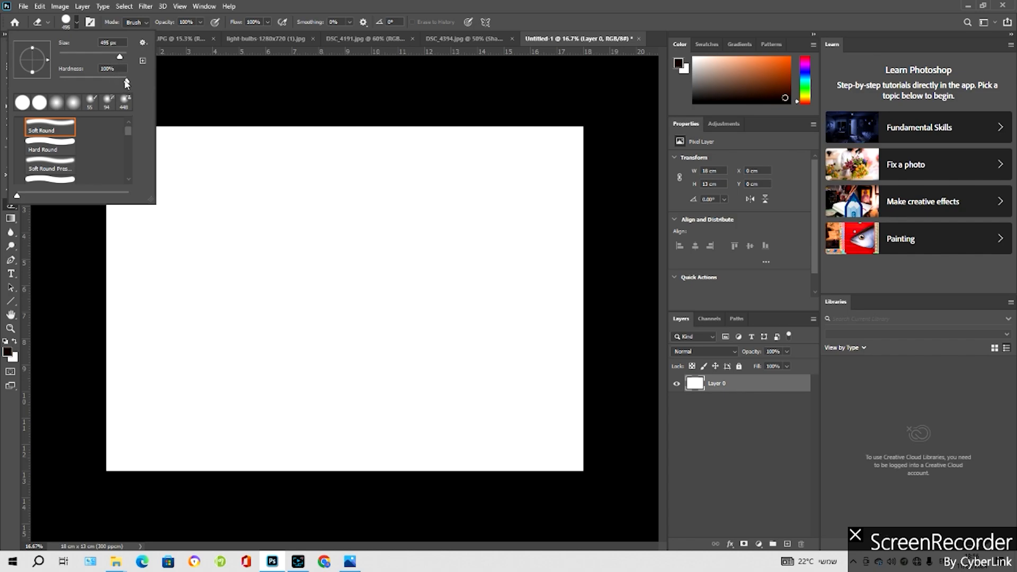
{"action": "mouse_move", "coordinate": [293, 236]}
{"action": "left_mouse_down"}
{"action": "mouse_move", "coordinate": [241, 247]}
{"action": "mouse_move", "coordinate": [237, 234]}
{"action": "mouse_move", "coordinate": [154, 276]}
{"action": "mouse_move", "coordinate": [184, 231]}
{"action": "mouse_move", "coordinate": [230, 219]}
{"action": "mouse_move", "coordinate": [269, 227]}
{"action": "mouse_move", "coordinate": [323, 328]}
{"action": "mouse_move", "coordinate": [343, 290]}
{"action": "mouse_move", "coordinate": [294, 284]}
{"action": "mouse_move", "coordinate": [168, 330]}
{"action": "mouse_move", "coordinate": [183, 364]}
{"action": "mouse_move", "coordinate": [281, 347]}
{"action": "mouse_move", "coordinate": [242, 336]}
{"action": "mouse_move", "coordinate": [347, 377]}
{"action": "mouse_move", "coordinate": [180, 293]}
{"action": "mouse_move", "coordinate": [225, 261]}
{"action": "mouse_move", "coordinate": [391, 304]}
{"action": "mouse_move", "coordinate": [212, 178]}
{"action": "left_mouse_up"}
{"action": "left_click", "coordinate": [73, 25]}
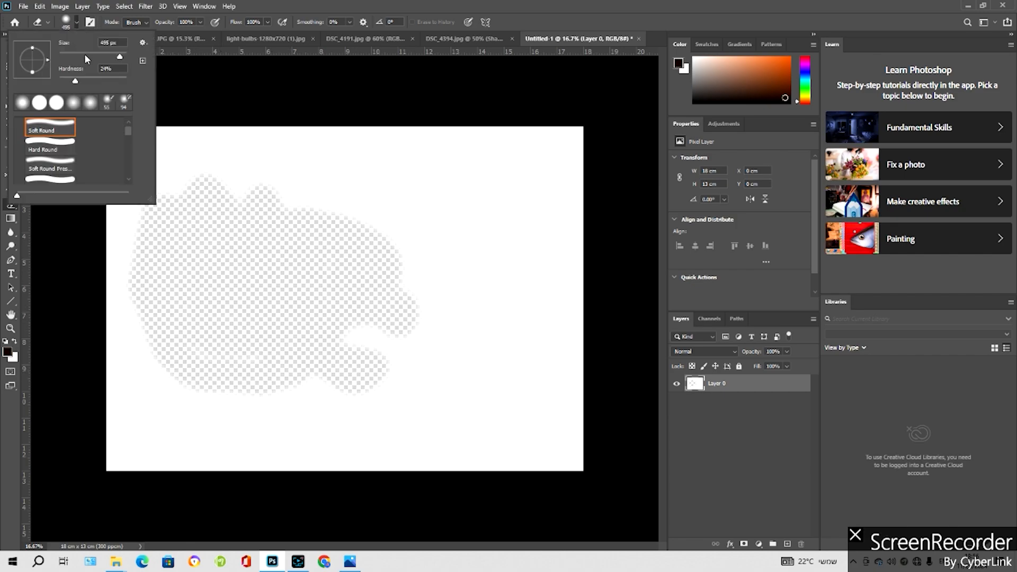
Lower the Eraser hardness, erase more areas across the right half of the canvas, and undo all the erasing
{"action": "left_click_drag", "start_coordinate": [77, 81], "coordinate": [66, 83]}
{"action": "mouse_move", "coordinate": [368, 136]}
{"action": "left_mouse_down"}
{"action": "mouse_move", "coordinate": [530, 183]}
{"action": "mouse_move", "coordinate": [429, 216]}
{"action": "mouse_move", "coordinate": [400, 249]}
{"action": "left_mouse_up"}
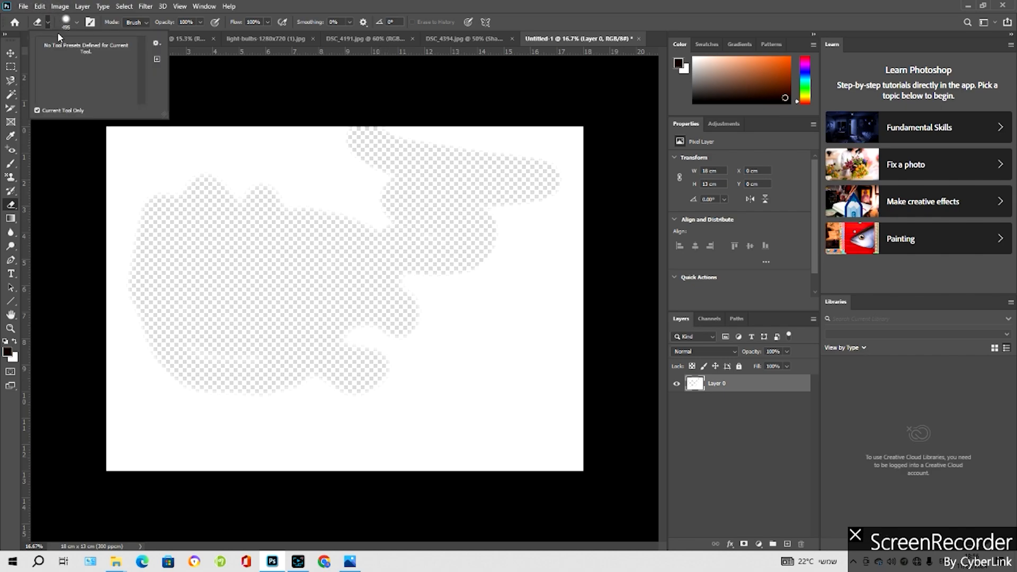
{"action": "left_click", "coordinate": [77, 24]}
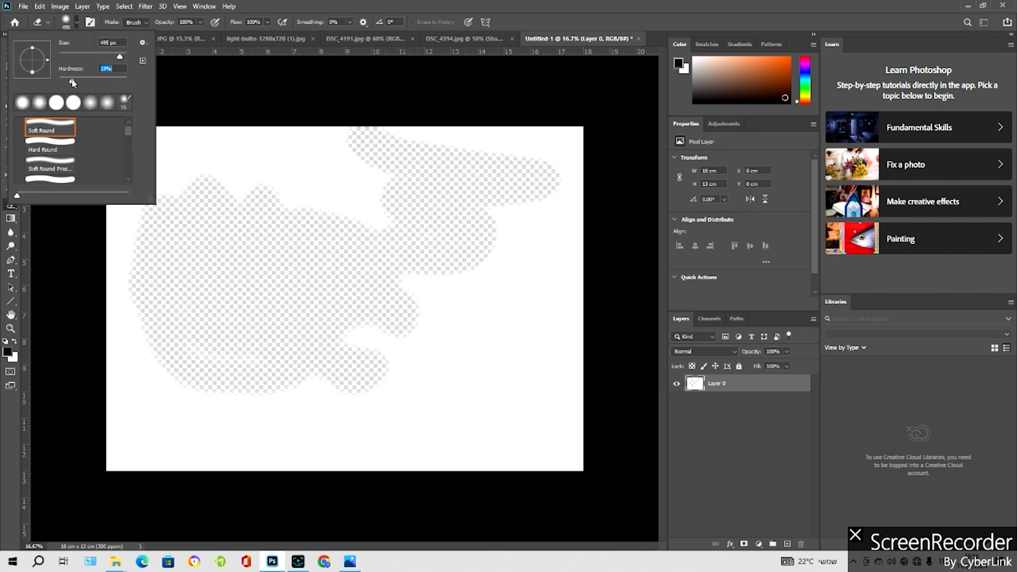
{"action": "mouse_move", "coordinate": [460, 427]}
{"action": "left_mouse_down"}
{"action": "mouse_move", "coordinate": [511, 356]}
{"action": "mouse_move", "coordinate": [446, 334]}
{"action": "mouse_move", "coordinate": [409, 389]}
{"action": "mouse_move", "coordinate": [485, 271]}
{"action": "mouse_move", "coordinate": [498, 300]}
{"action": "mouse_move", "coordinate": [538, 319]}
{"action": "left_mouse_up"}
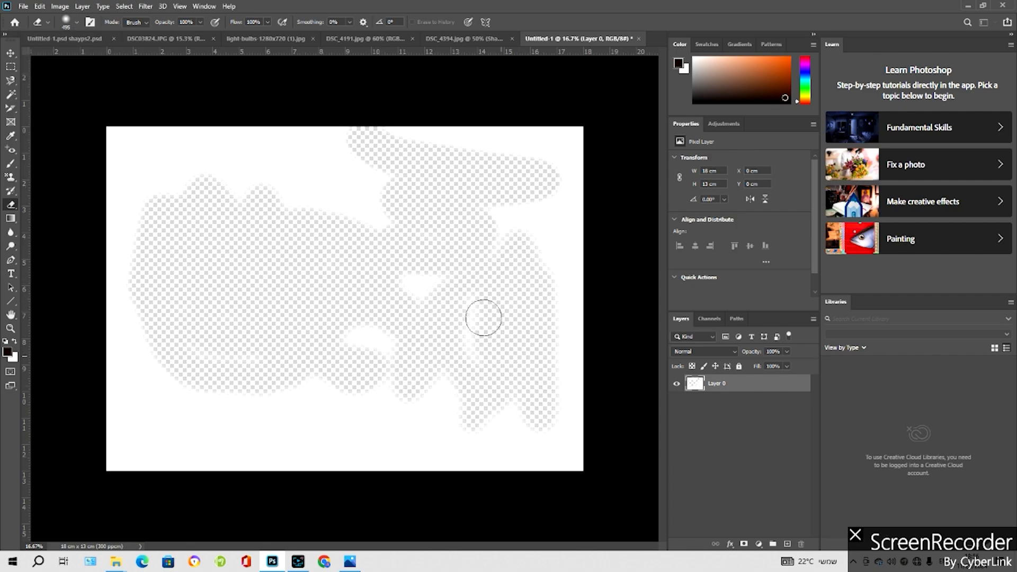
{"action": "key", "text": "ctrl+z"}
{"action": "key", "text": "ctrl+z"}
{"action": "key", "text": "ctrl+z"}
{"action": "key", "text": "ctrl+z"}
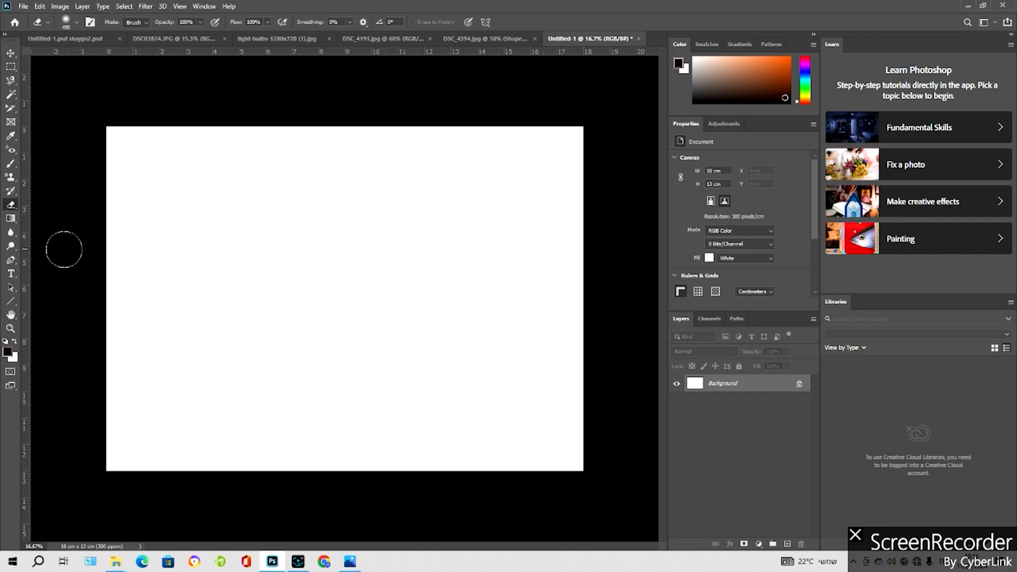
Try the Background Eraser at 113 px on the yellow smiley face and undo the erasing
{"action": "right_click", "coordinate": [13, 208]}
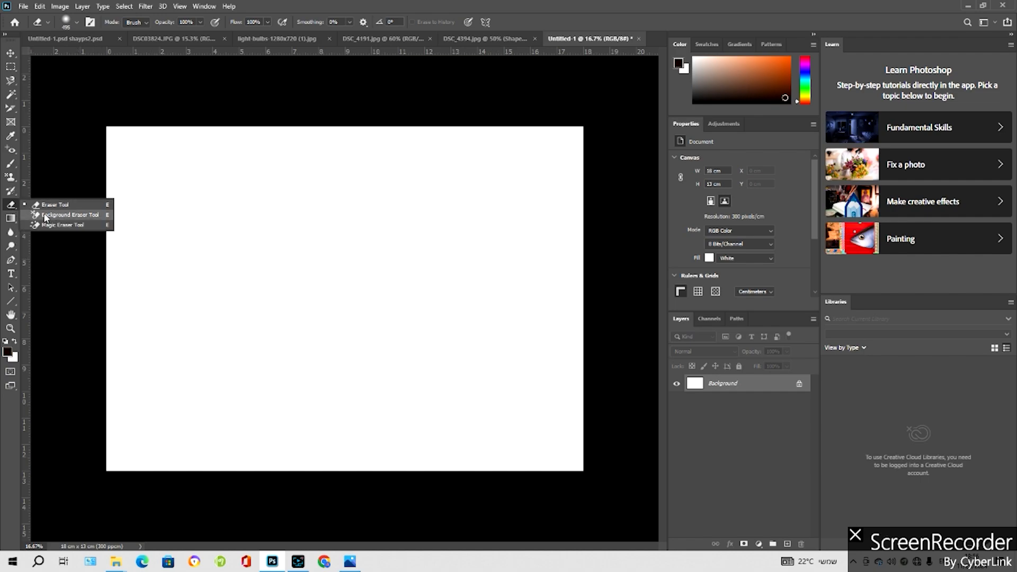
{"action": "left_click", "coordinate": [63, 215]}
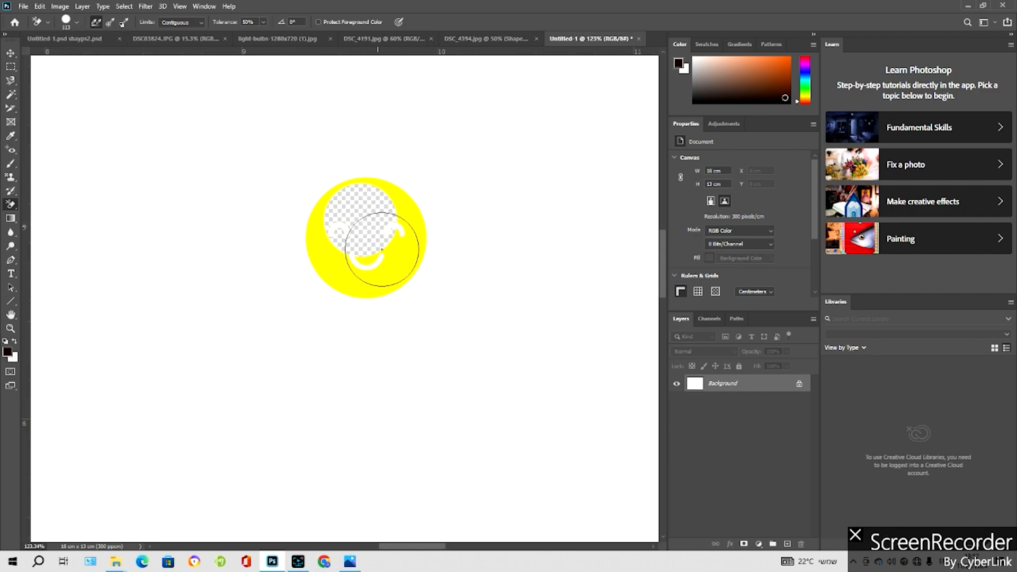
{"action": "mouse_move", "coordinate": [382, 249]}
{"action": "left_mouse_down"}
{"action": "mouse_move", "coordinate": [371, 222]}
{"action": "mouse_move", "coordinate": [364, 243]}
{"action": "mouse_move", "coordinate": [334, 249]}
{"action": "mouse_move", "coordinate": [310, 215]}
{"action": "mouse_move", "coordinate": [336, 186]}
{"action": "mouse_move", "coordinate": [388, 205]}
{"action": "mouse_move", "coordinate": [382, 186]}
{"action": "mouse_move", "coordinate": [387, 281]}
{"action": "mouse_move", "coordinate": [399, 254]}
{"action": "left_mouse_up"}
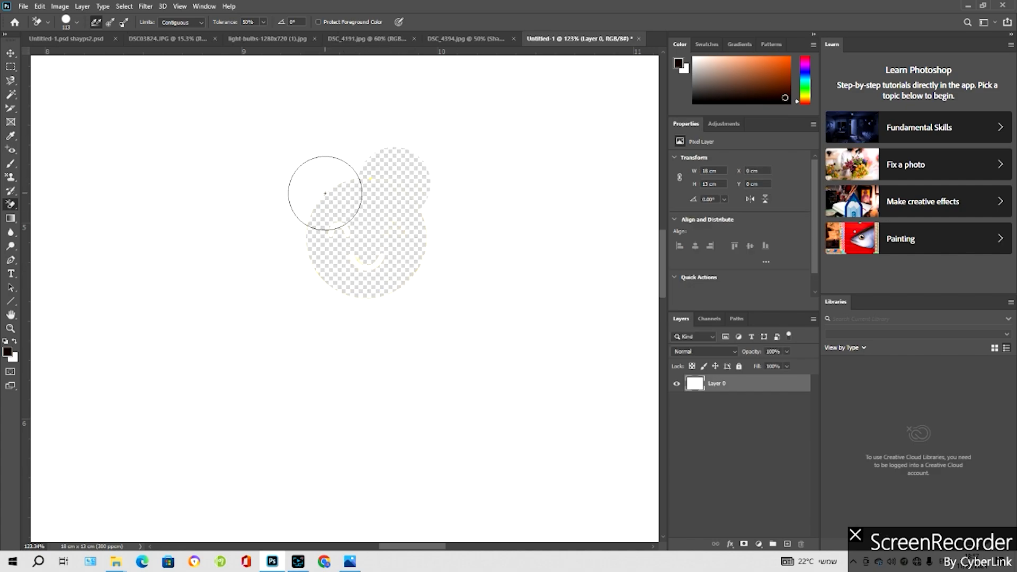
{"action": "left_click", "coordinate": [78, 23]}
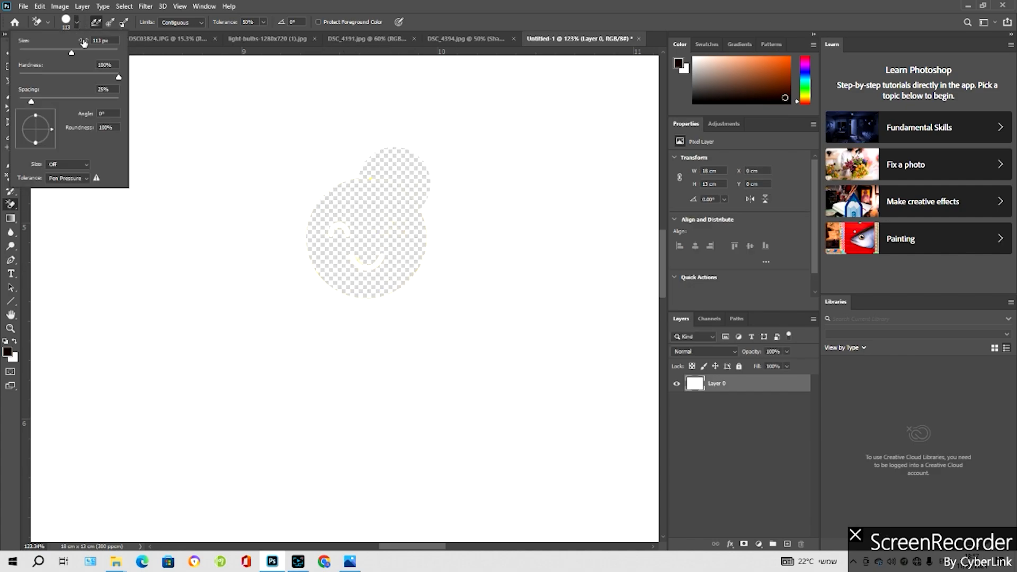
{"action": "key", "text": "ctrl+z"}
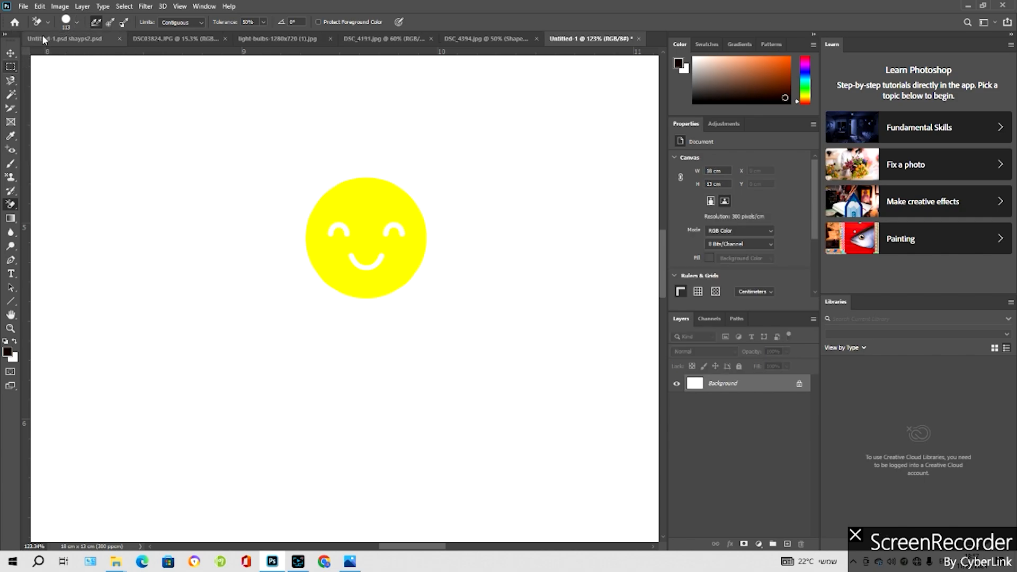
Set the Background Eraser size to 49 px and erase the yellow fill of the smiley face
{"action": "left_click", "coordinate": [77, 23]}
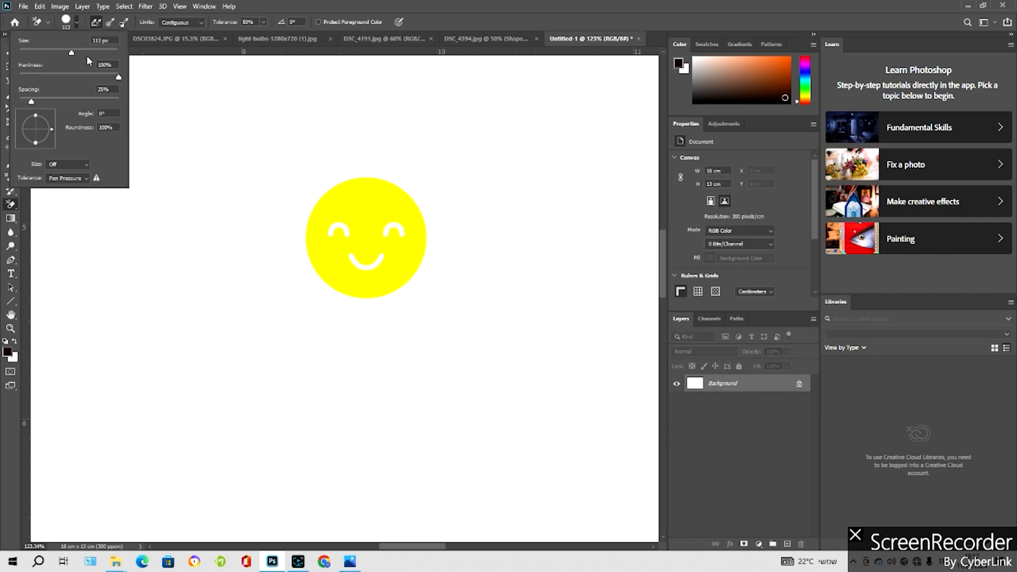
{"action": "left_click", "coordinate": [49, 49]}
{"action": "left_click", "coordinate": [364, 234]}
{"action": "mouse_move", "coordinate": [363, 233]}
{"action": "left_mouse_down"}
{"action": "mouse_move", "coordinate": [370, 214]}
{"action": "mouse_move", "coordinate": [334, 204]}
{"action": "mouse_move", "coordinate": [322, 219]}
{"action": "mouse_move", "coordinate": [339, 246]}
{"action": "mouse_move", "coordinate": [337, 230]}
{"action": "mouse_move", "coordinate": [356, 237]}
{"action": "mouse_move", "coordinate": [344, 219]}
{"action": "mouse_move", "coordinate": [359, 212]}
{"action": "mouse_move", "coordinate": [384, 223]}
{"action": "mouse_move", "coordinate": [404, 214]}
{"action": "mouse_move", "coordinate": [425, 235]}
{"action": "mouse_move", "coordinate": [405, 257]}
{"action": "mouse_move", "coordinate": [378, 244]}
{"action": "mouse_move", "coordinate": [395, 232]}
{"action": "mouse_move", "coordinate": [410, 256]}
{"action": "mouse_move", "coordinate": [397, 270]}
{"action": "mouse_move", "coordinate": [357, 271]}
{"action": "mouse_move", "coordinate": [348, 252]}
{"action": "mouse_move", "coordinate": [366, 257]}
{"action": "mouse_move", "coordinate": [362, 249]}
{"action": "mouse_move", "coordinate": [339, 247]}
{"action": "mouse_move", "coordinate": [341, 271]}
{"action": "mouse_move", "coordinate": [316, 246]}
{"action": "mouse_move", "coordinate": [325, 272]}
{"action": "mouse_move", "coordinate": [361, 294]}
{"action": "mouse_move", "coordinate": [407, 285]}
{"action": "mouse_move", "coordinate": [413, 256]}
{"action": "mouse_move", "coordinate": [396, 193]}
{"action": "mouse_move", "coordinate": [375, 181]}
{"action": "mouse_move", "coordinate": [366, 205]}
{"action": "mouse_move", "coordinate": [392, 200]}
{"action": "left_mouse_up"}
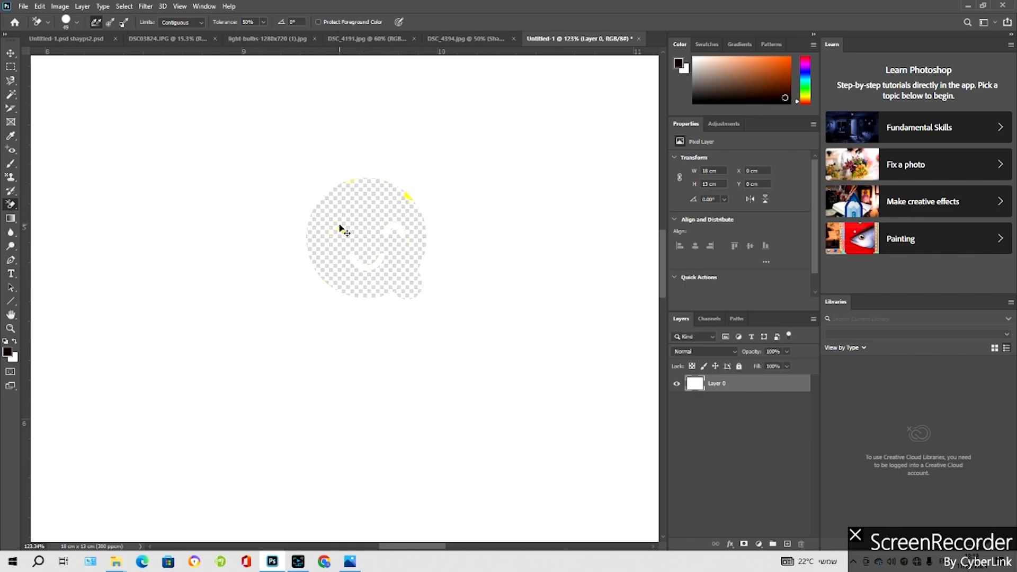
Remove the white area around the smiley with the Magic Eraser, and undo back to the complete yellow face
{"action": "right_click", "coordinate": [10, 203]}
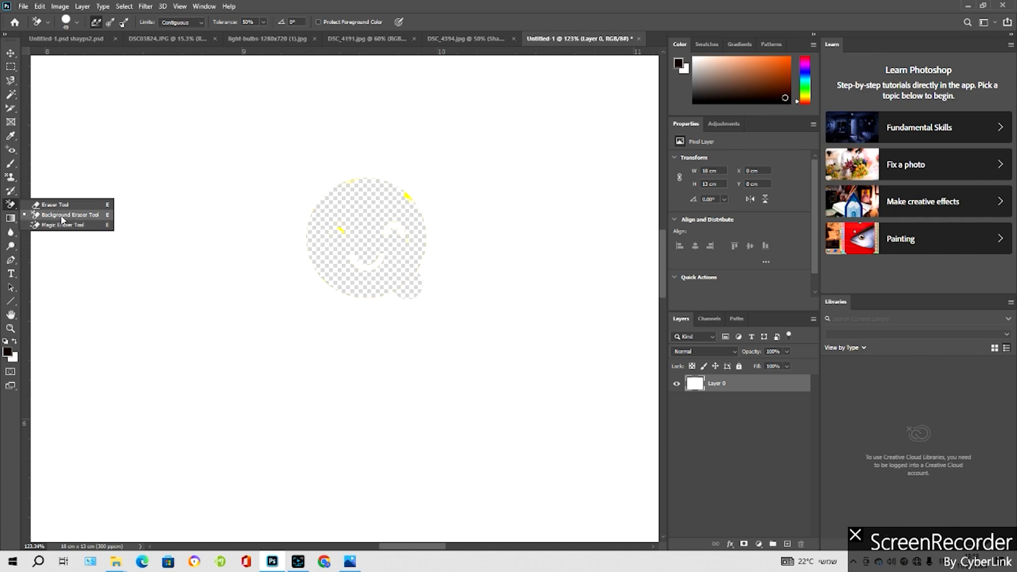
{"action": "left_click", "coordinate": [57, 225]}
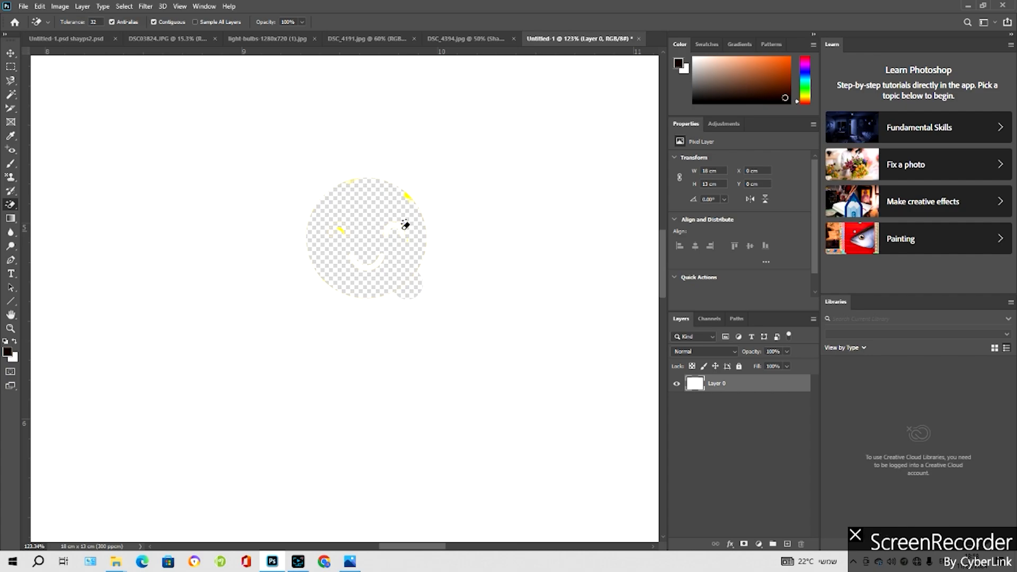
{"action": "left_click", "coordinate": [569, 158]}
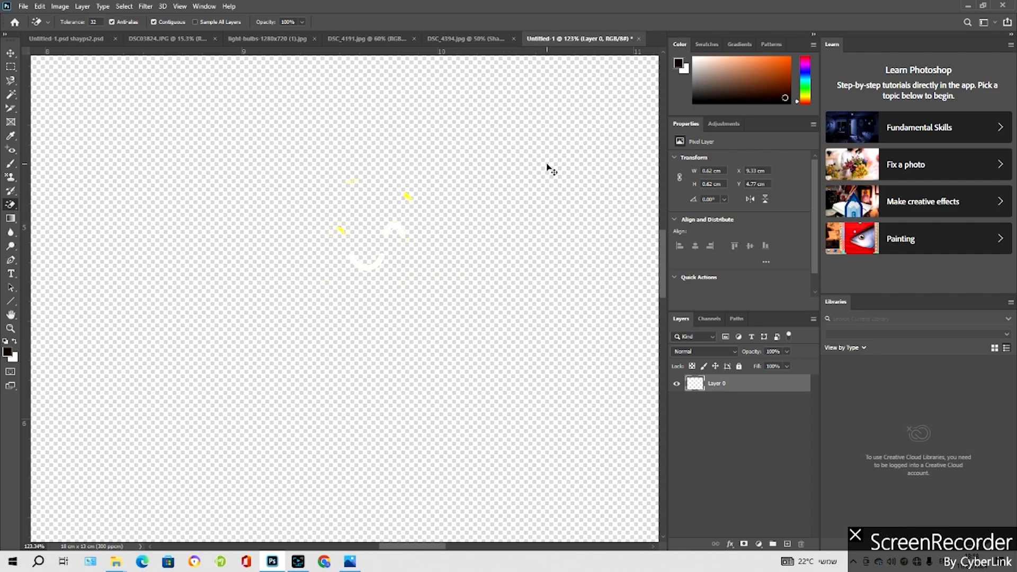
{"action": "key", "text": "ctrl+z"}
{"action": "key", "text": "ctrl+z"}
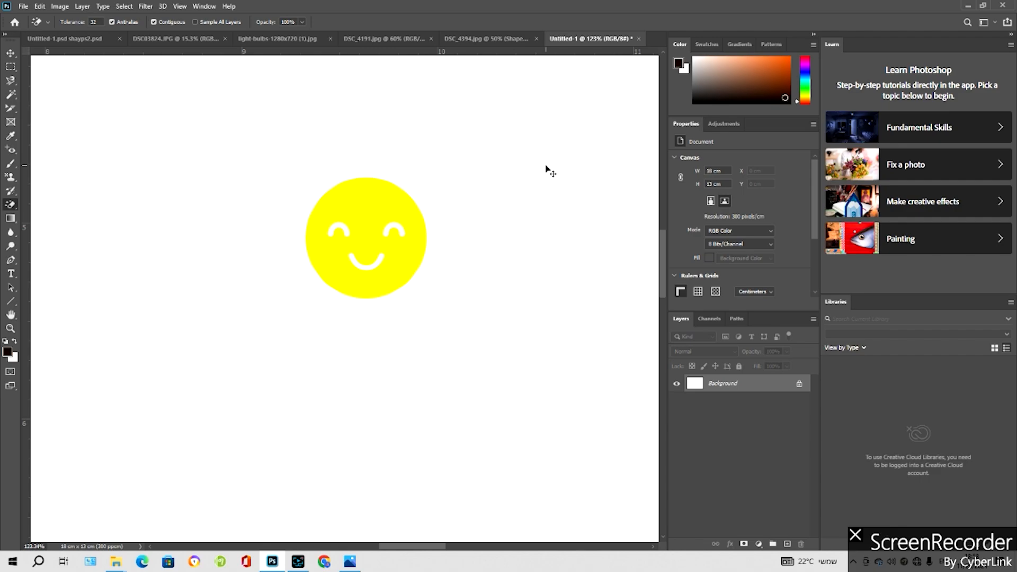
Magic-erase the smiley's yellow fill and the white surroundings, and undo both erasures
{"action": "left_click", "coordinate": [374, 209]}
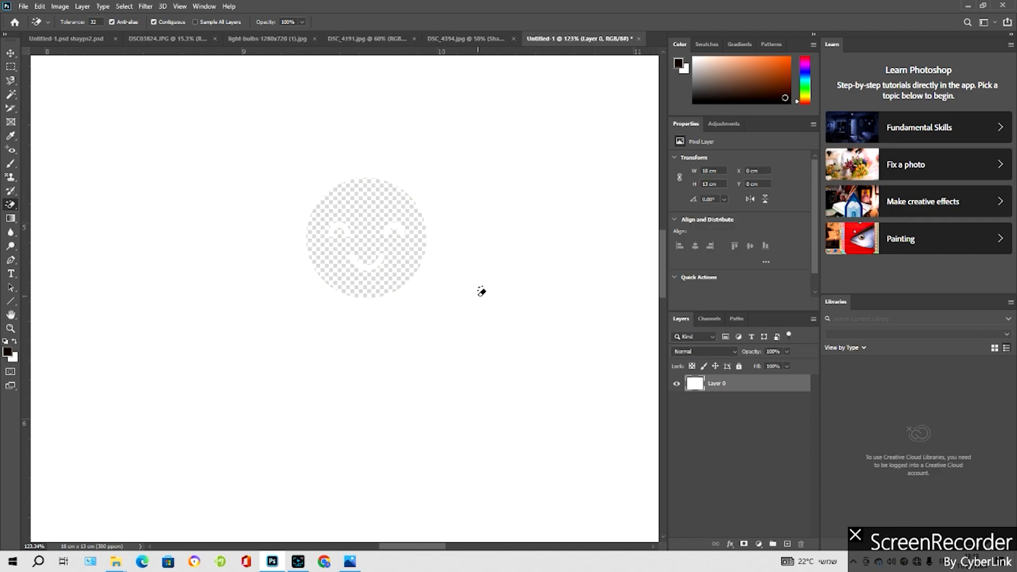
{"action": "left_click", "coordinate": [435, 323]}
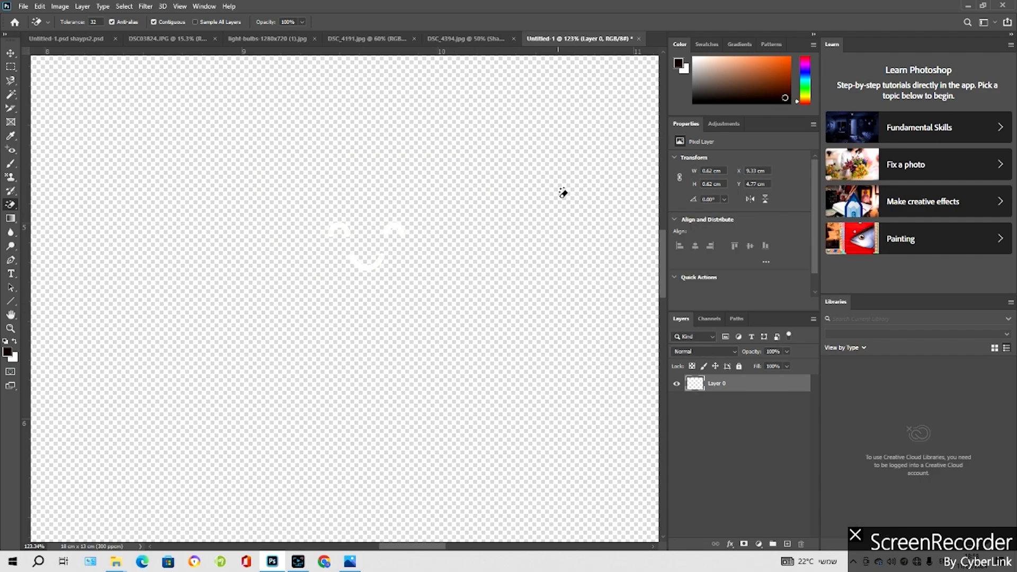
{"action": "key", "text": "ctrl+z"}
{"action": "key", "text": "ctrl+z"}
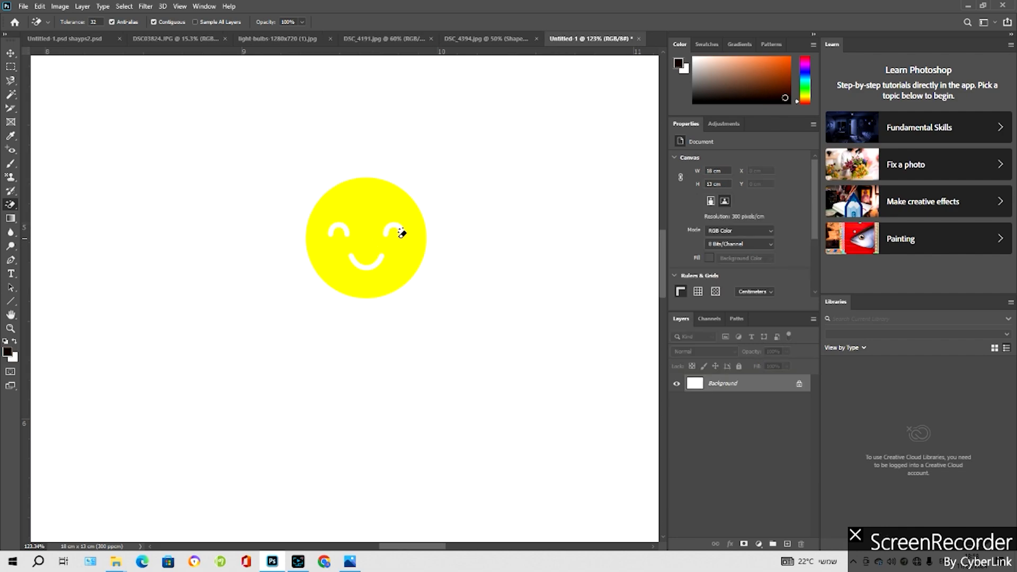
Magic-erase the smiley's white eyes and mouth, and undo these erasures
{"action": "left_click", "coordinate": [398, 233]}
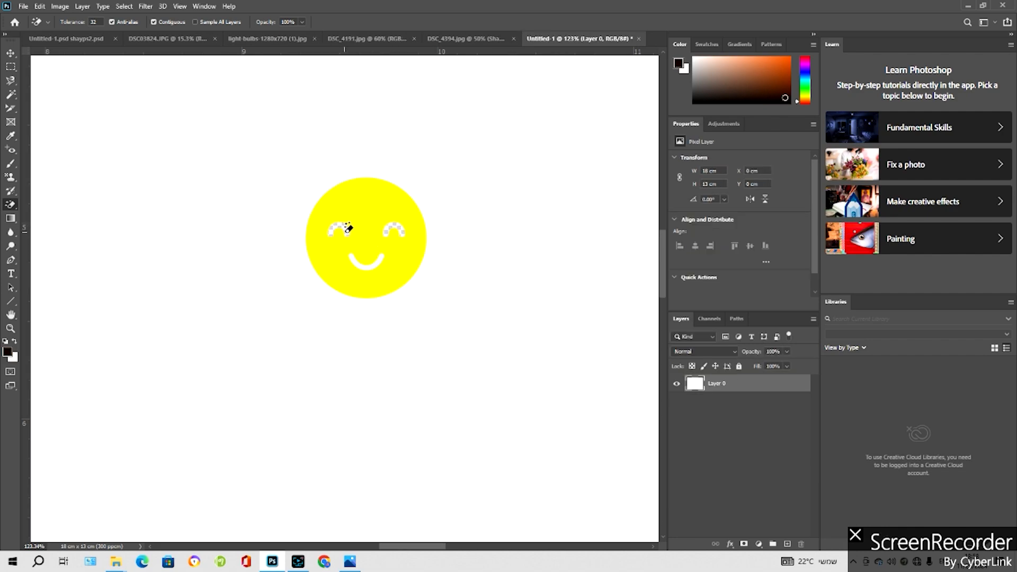
{"action": "left_click", "coordinate": [357, 256]}
{"action": "scroll", "coordinate": [349, 244], "scroll_direction": "up", "scroll_amount": 5}
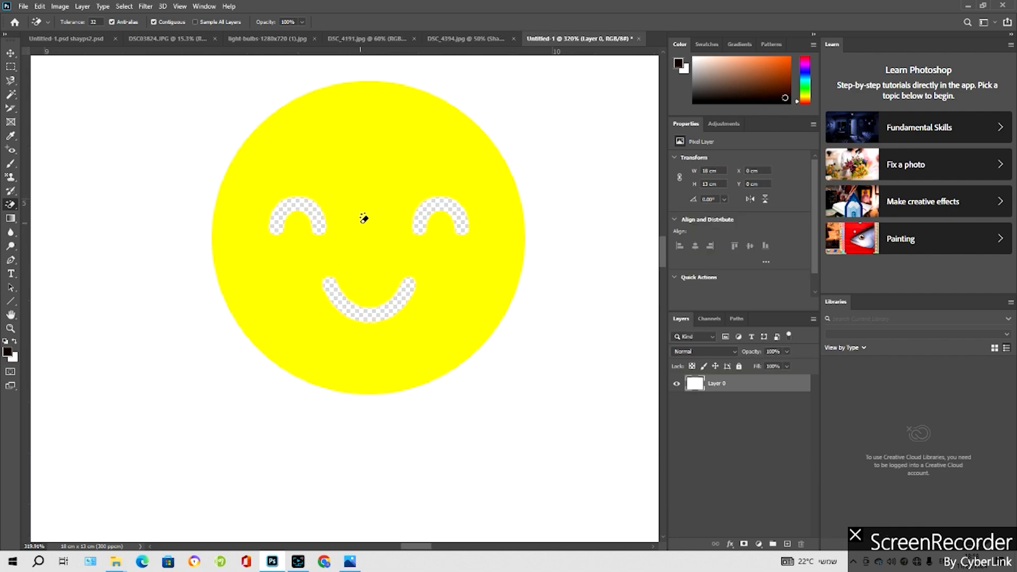
{"action": "key", "text": "ctrl+z"}
{"action": "key", "text": "ctrl+z"}
{"action": "key", "text": "ctrl+z"}
Select the Background layer and apply a foreground-to-background linear gradient diagonally from the canvas's upper-left to its lower-right corner
{"action": "left_click", "coordinate": [195, 179]}
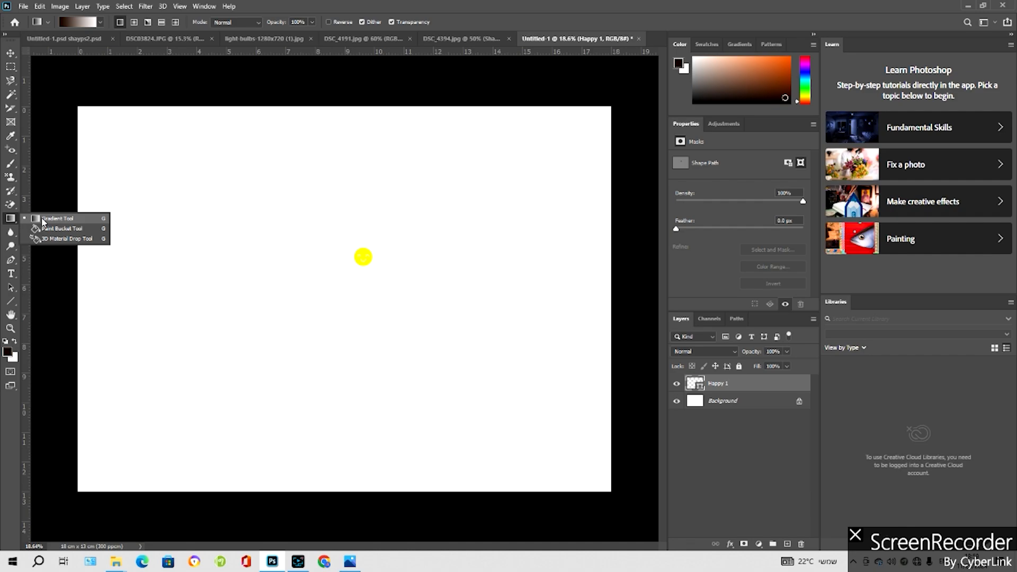
{"action": "left_click", "coordinate": [98, 130]}
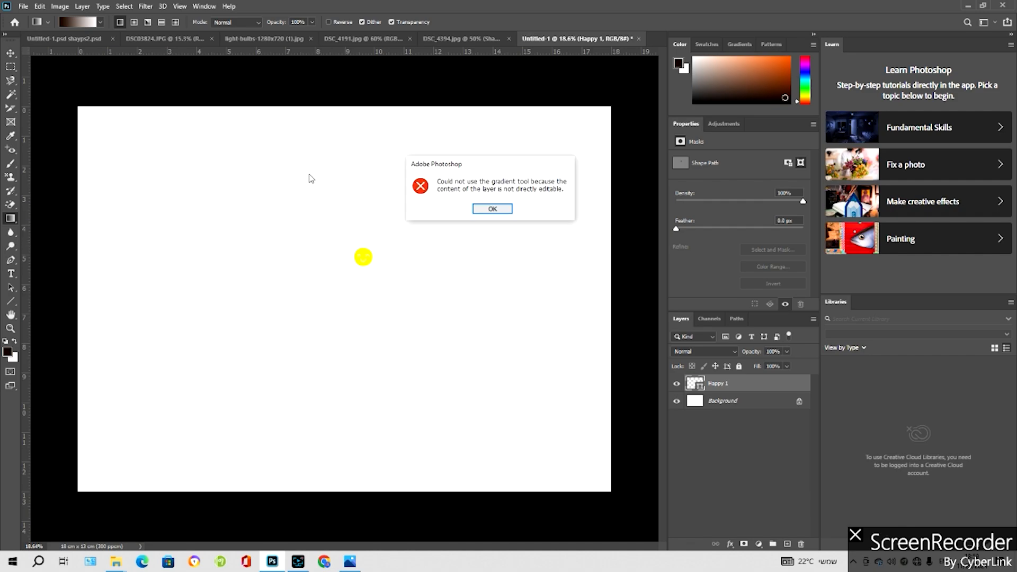
{"action": "left_click", "coordinate": [492, 210]}
{"action": "left_click", "coordinate": [721, 401]}
{"action": "left_click_drag", "start_coordinate": [78, 106], "coordinate": [608, 484]}
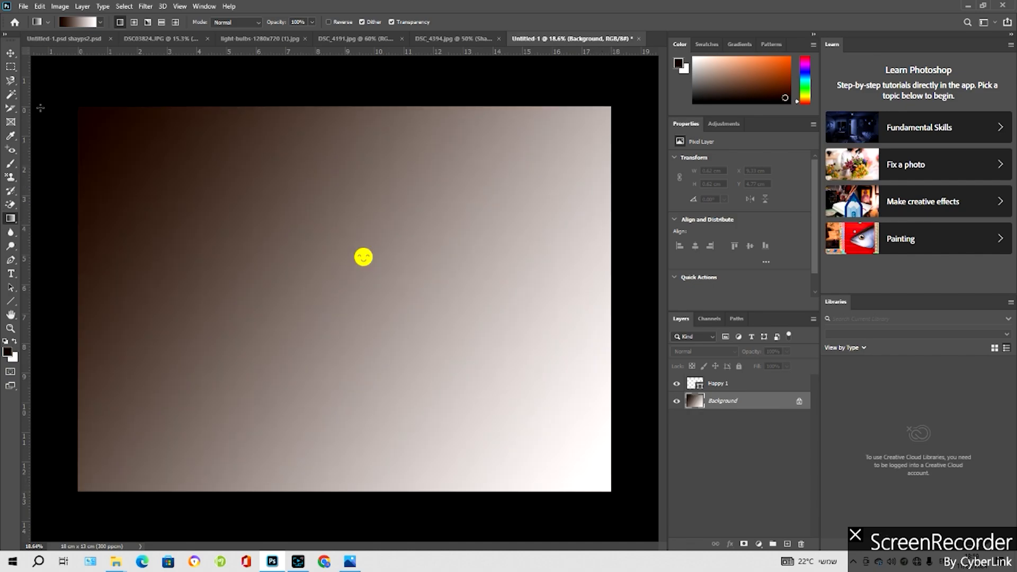
Choose the Blue_03 gradient preset and draw it across the Background from upper-left to lower-right, and again from upper-right to lower-left
{"action": "left_click", "coordinate": [95, 23]}
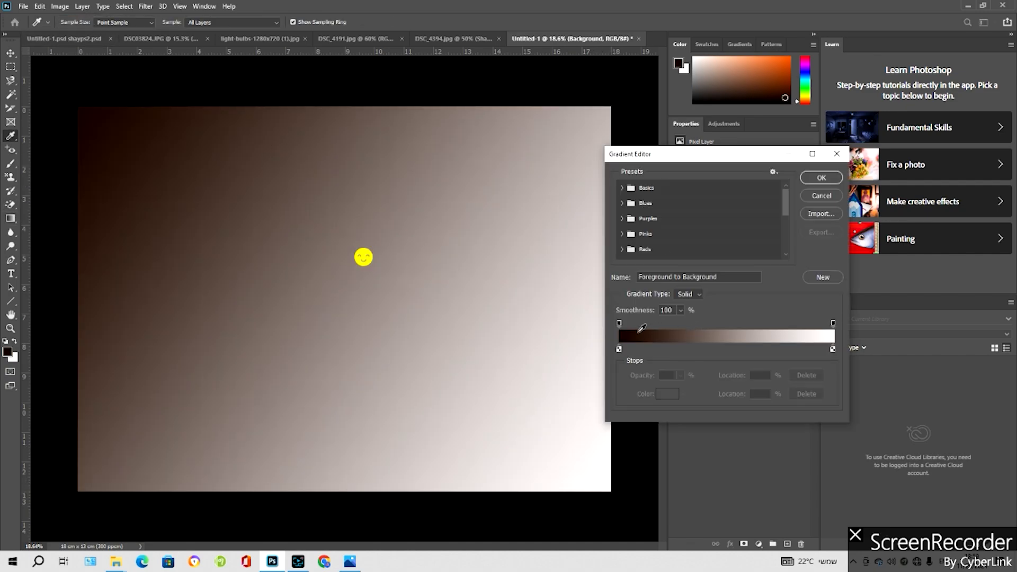
{"action": "left_click", "coordinate": [619, 188]}
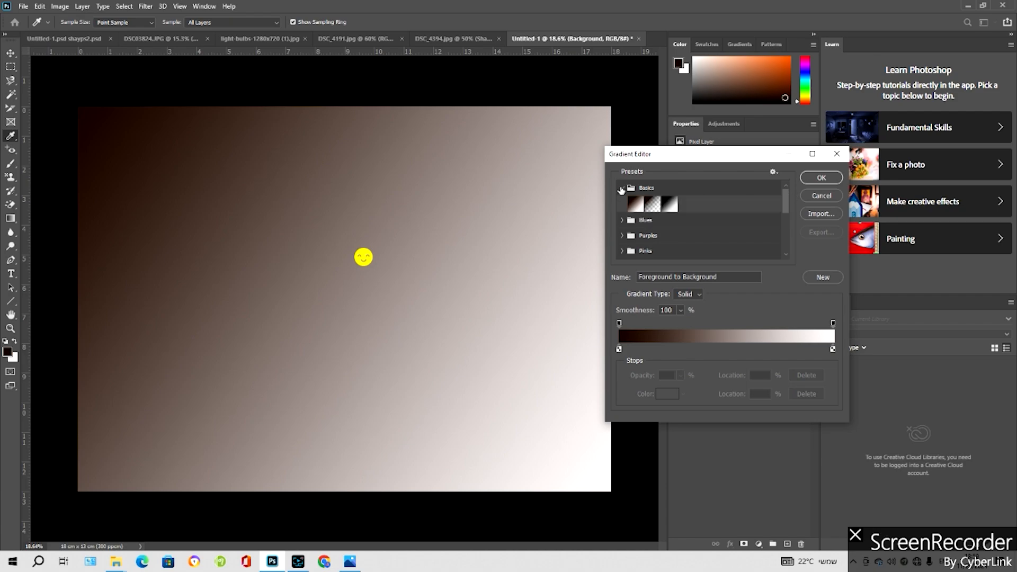
{"action": "left_click", "coordinate": [623, 221]}
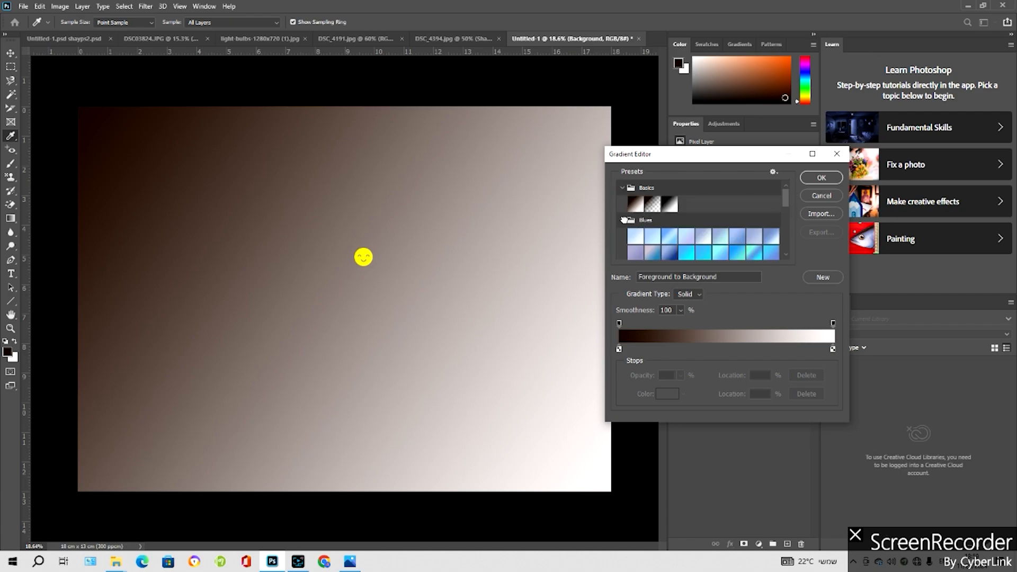
{"action": "left_click", "coordinate": [670, 237]}
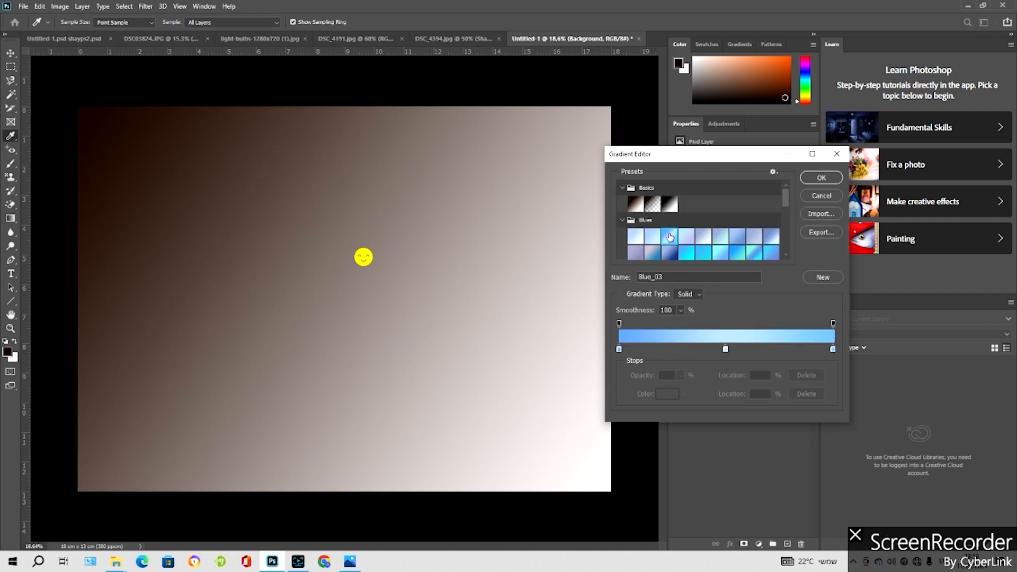
{"action": "left_click", "coordinate": [822, 178]}
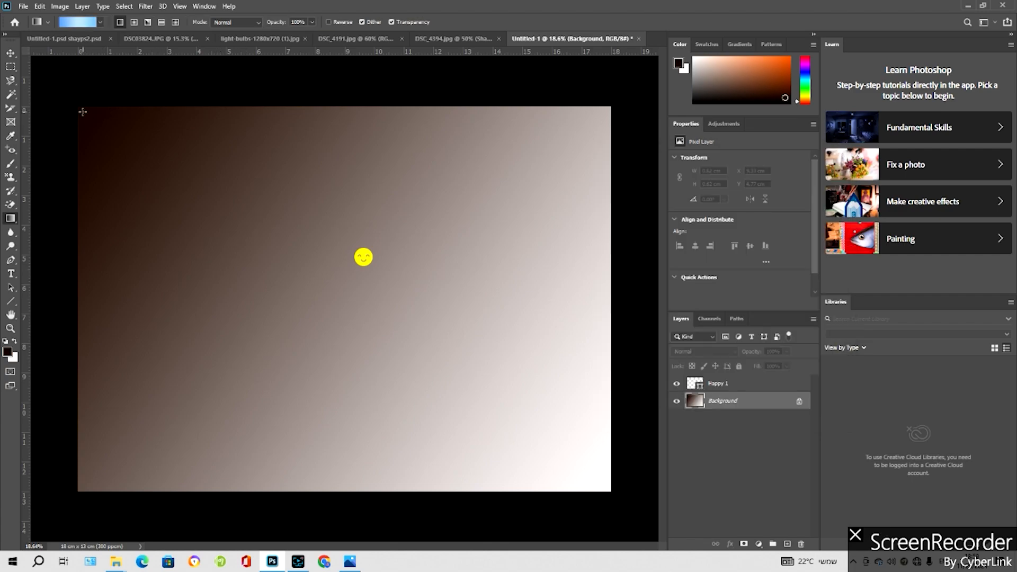
{"action": "left_click_drag", "start_coordinate": [79, 107], "coordinate": [604, 484]}
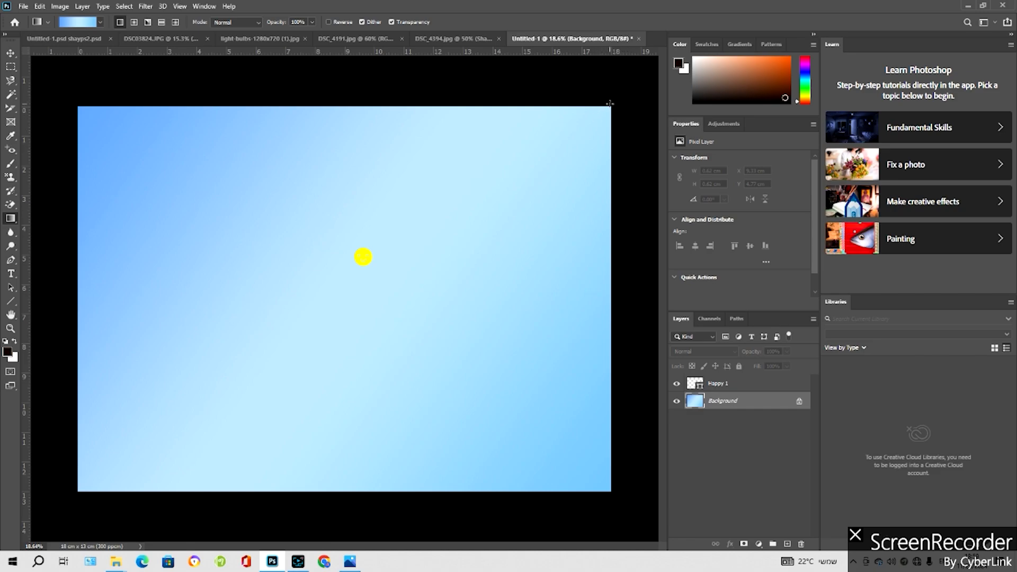
{"action": "left_click_drag", "start_coordinate": [610, 103], "coordinate": [75, 489]}
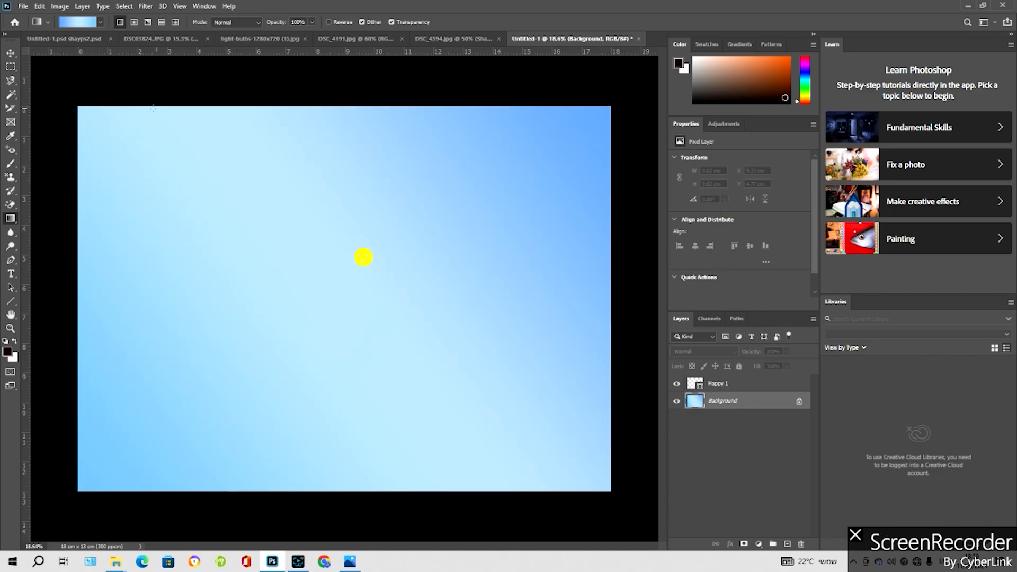
Choose the magenta-to-blue gradient preset from the Purples group and draw it across the Background from upper-right to lower-left
{"action": "left_click", "coordinate": [86, 23]}
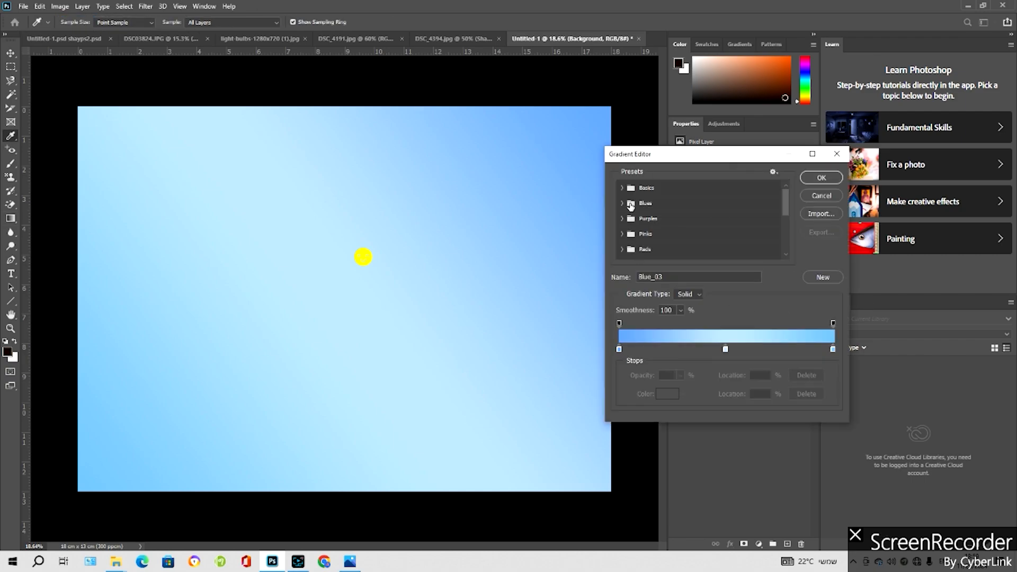
{"action": "left_click", "coordinate": [622, 202]}
{"action": "scroll", "coordinate": [707, 259], "scroll_direction": "down", "scroll_amount": 2}
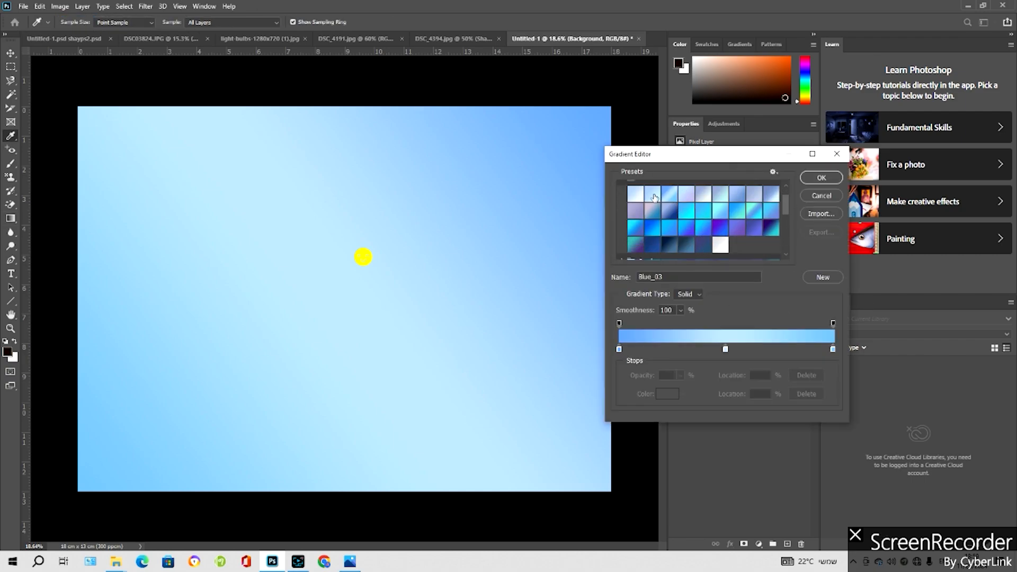
{"action": "scroll", "coordinate": [655, 197], "scroll_direction": "up", "scroll_amount": 1}
{"action": "left_click", "coordinate": [625, 188]}
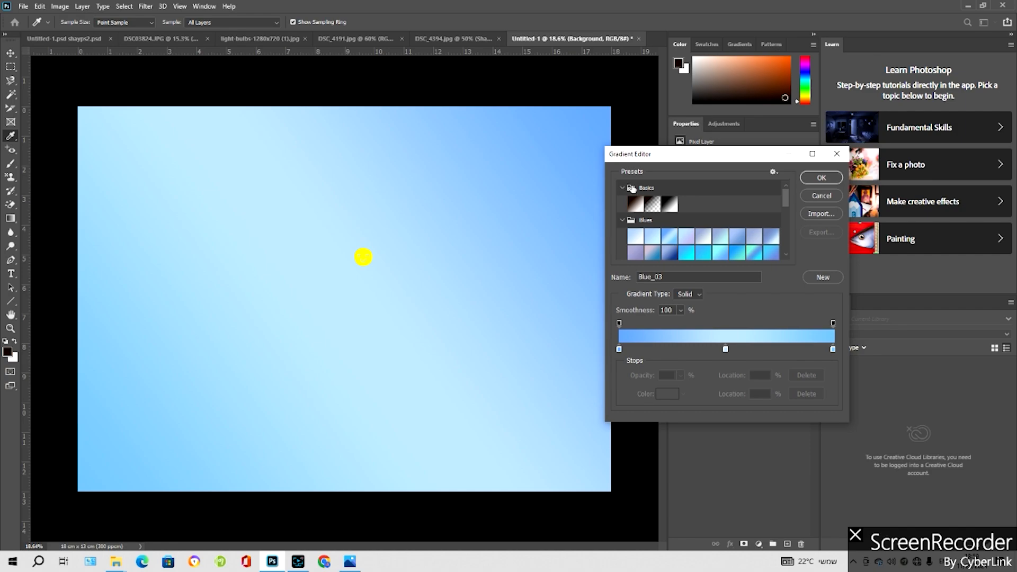
{"action": "scroll", "coordinate": [717, 260], "scroll_direction": "down", "scroll_amount": 5}
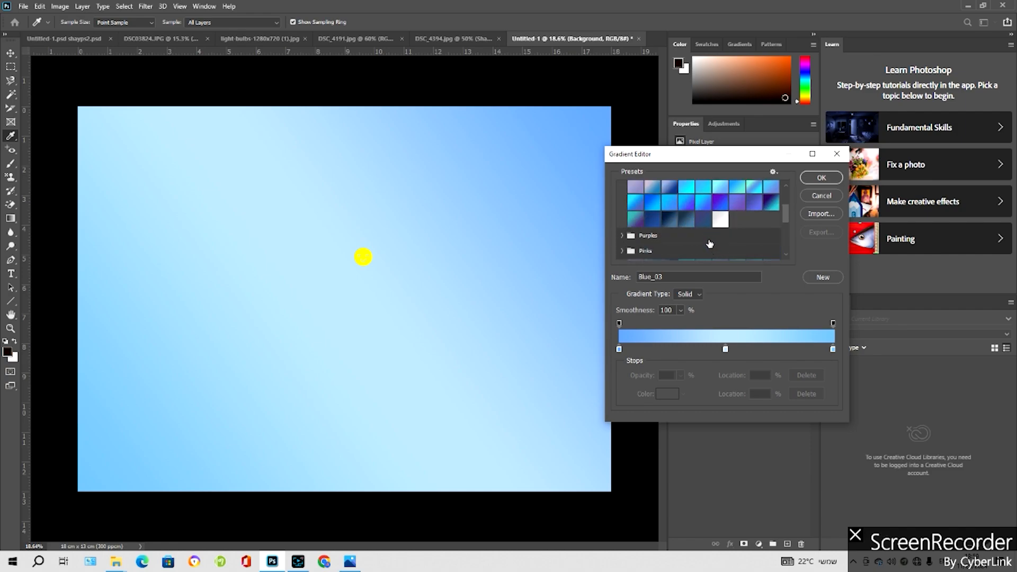
{"action": "left_click", "coordinate": [622, 211]}
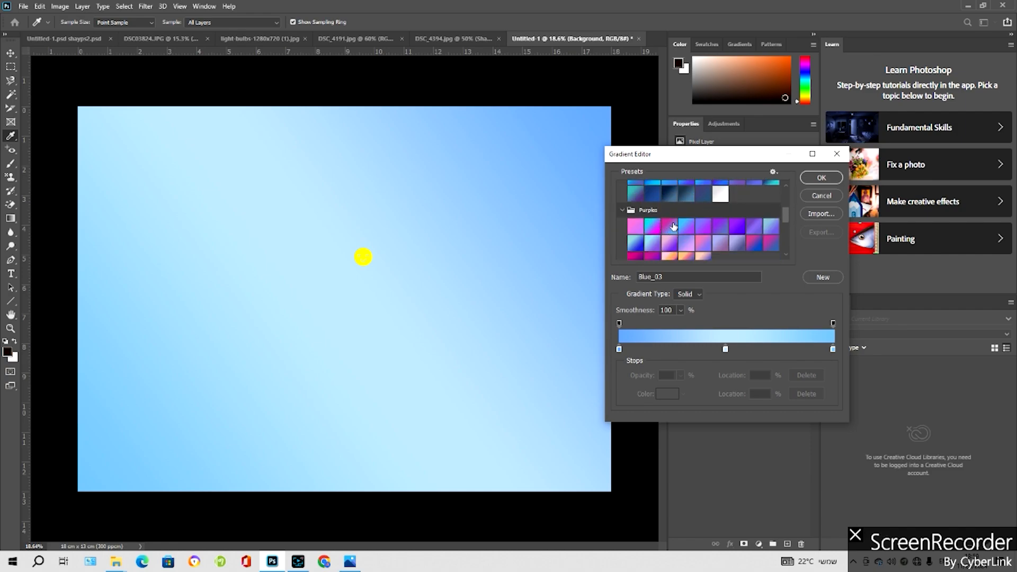
{"action": "left_click", "coordinate": [670, 227]}
{"action": "left_click", "coordinate": [821, 179]}
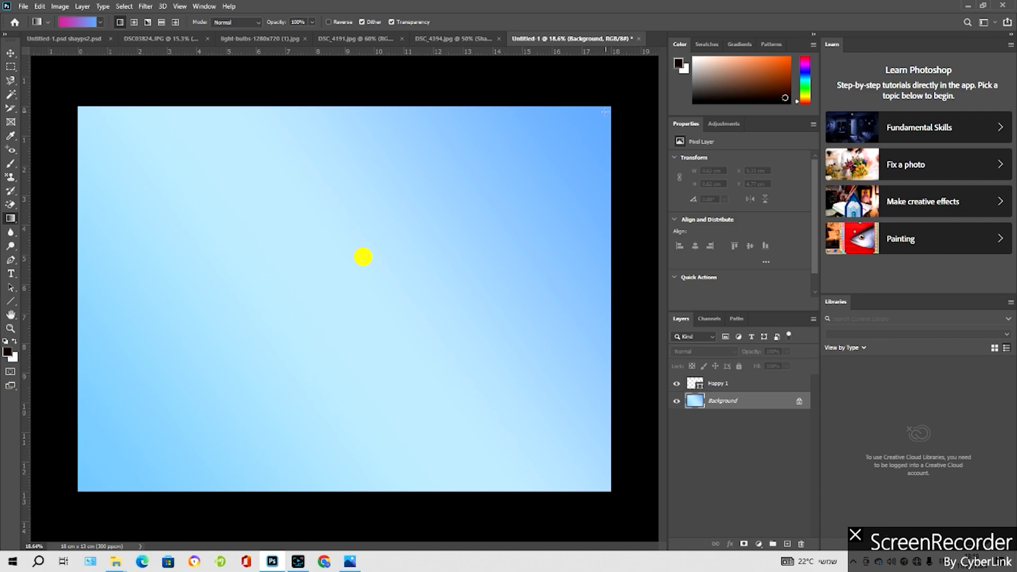
{"action": "left_click_drag", "start_coordinate": [605, 112], "coordinate": [80, 483]}
Fill a band in the upper-left part of the gradient with the near-black foreground colour using the Paint Bucket
{"action": "right_click", "coordinate": [18, 224]}
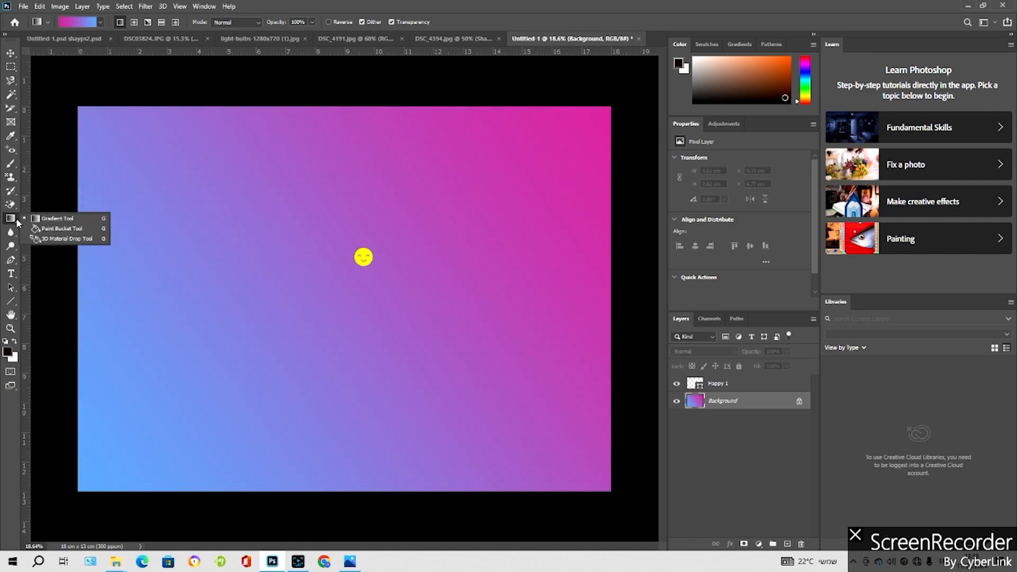
{"action": "left_click", "coordinate": [51, 233]}
{"action": "left_click", "coordinate": [204, 234]}
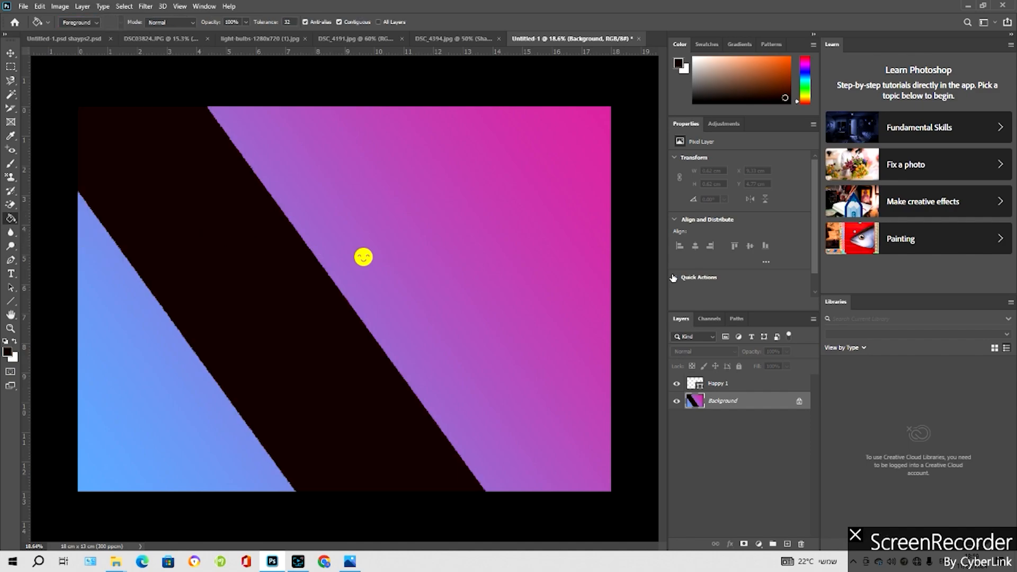
Set the foreground colour to bright yellow-green and fill the purple and pink areas of the gradient with it
{"action": "left_click", "coordinate": [7, 352]}
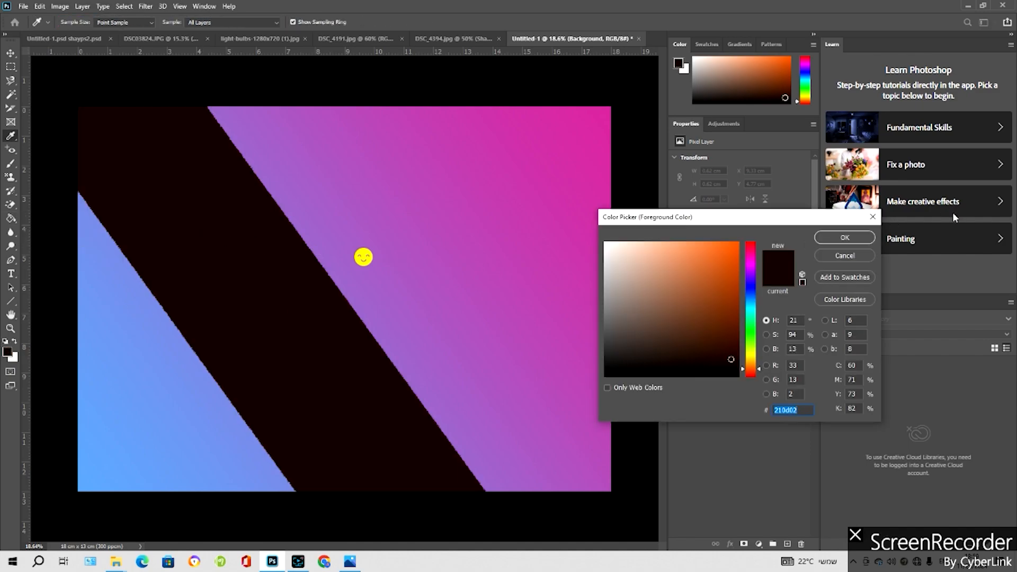
{"action": "left_click", "coordinate": [752, 351]}
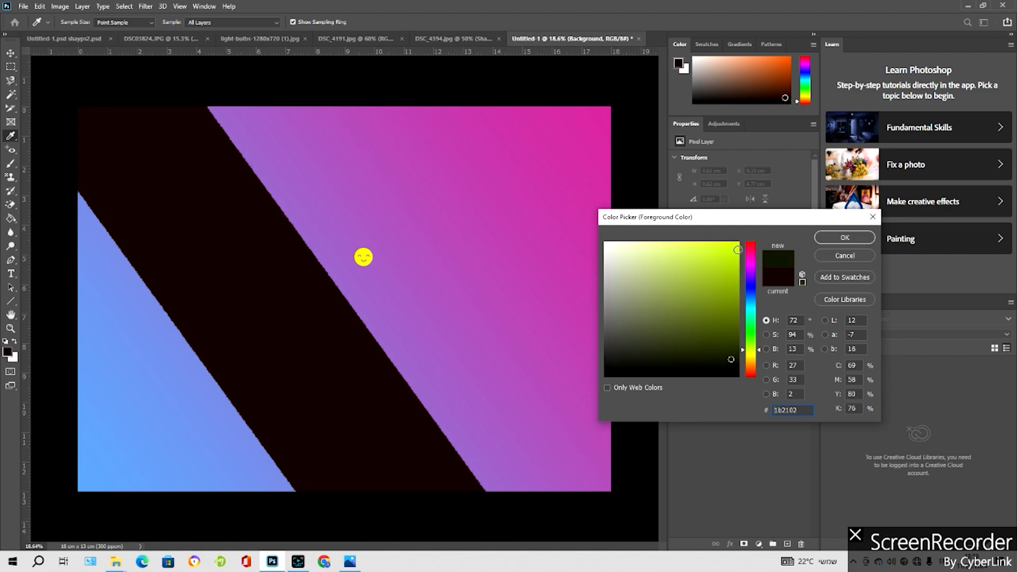
{"action": "left_click", "coordinate": [738, 250]}
{"action": "left_click", "coordinate": [845, 238]}
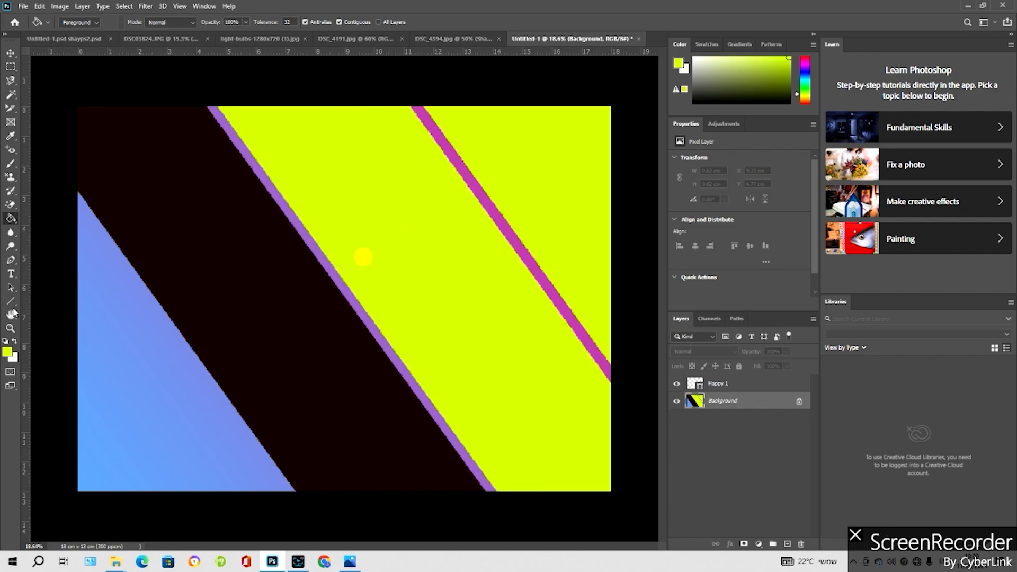
In the light-bulbs image, blur the large bulb using the Blur tool with a 127 px brush, and undo the blurring
{"action": "right_click", "coordinate": [12, 216]}
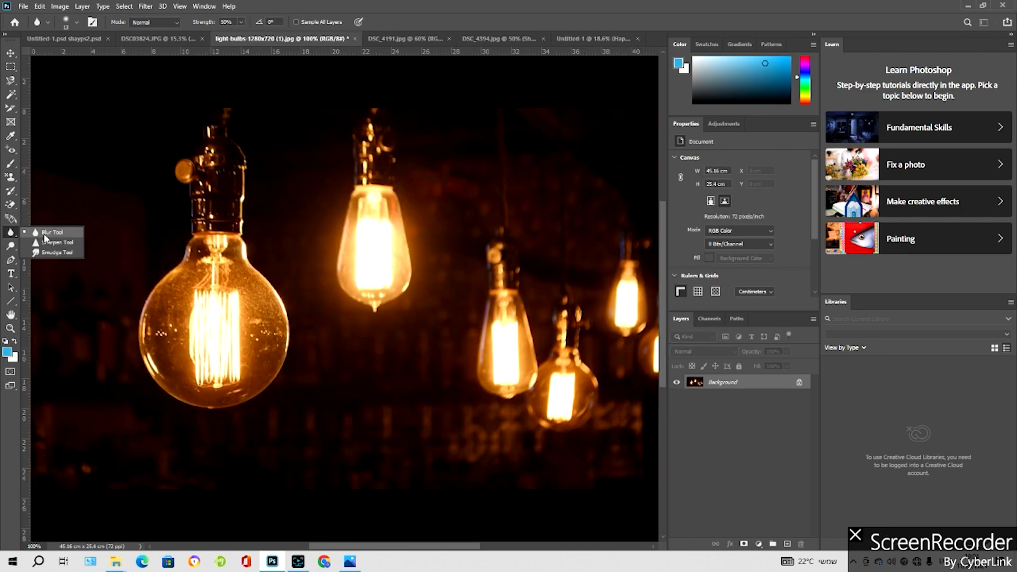
{"action": "left_click", "coordinate": [45, 234]}
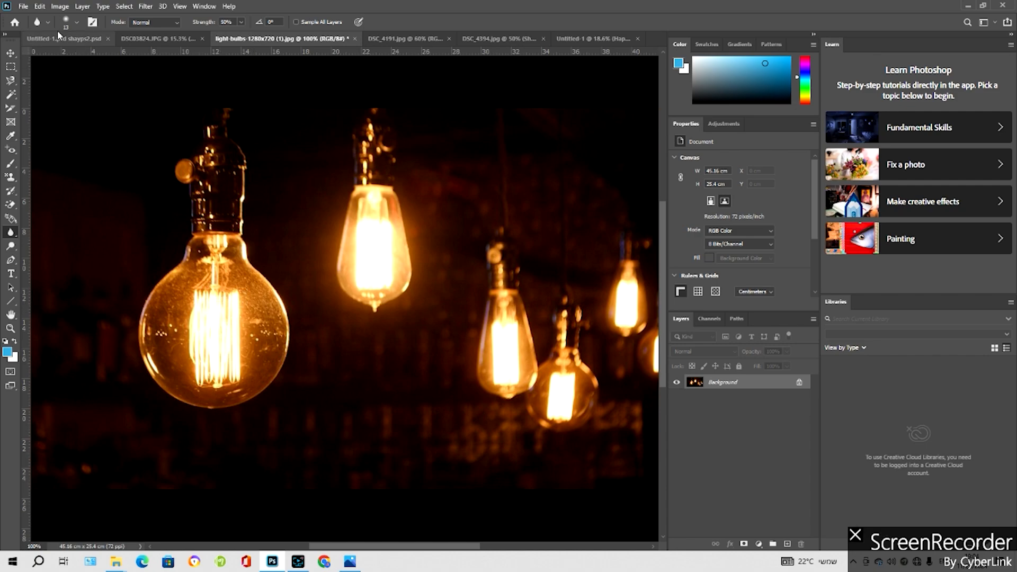
{"action": "left_click", "coordinate": [75, 21]}
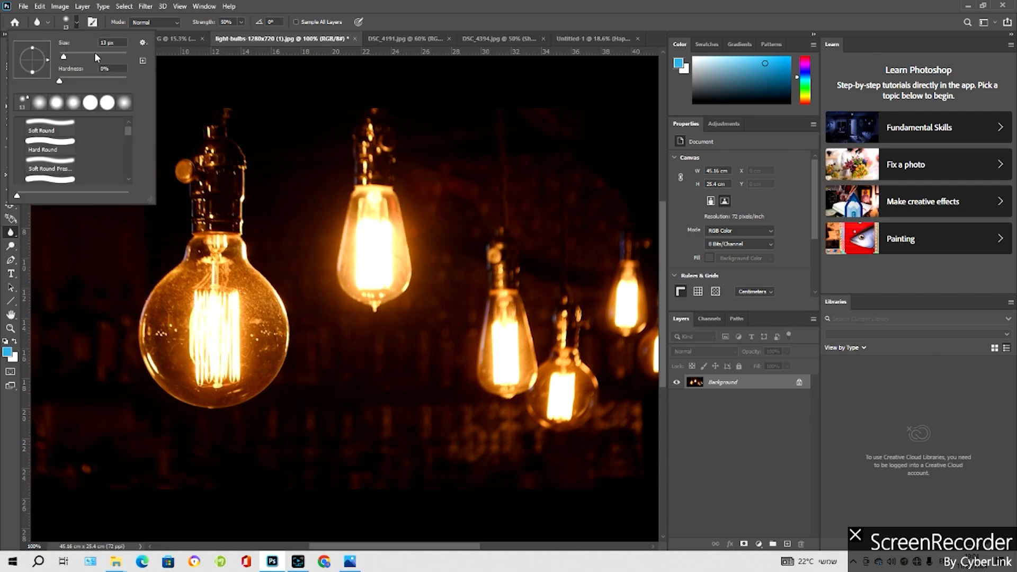
{"action": "left_click", "coordinate": [97, 53]}
{"action": "left_click", "coordinate": [221, 313]}
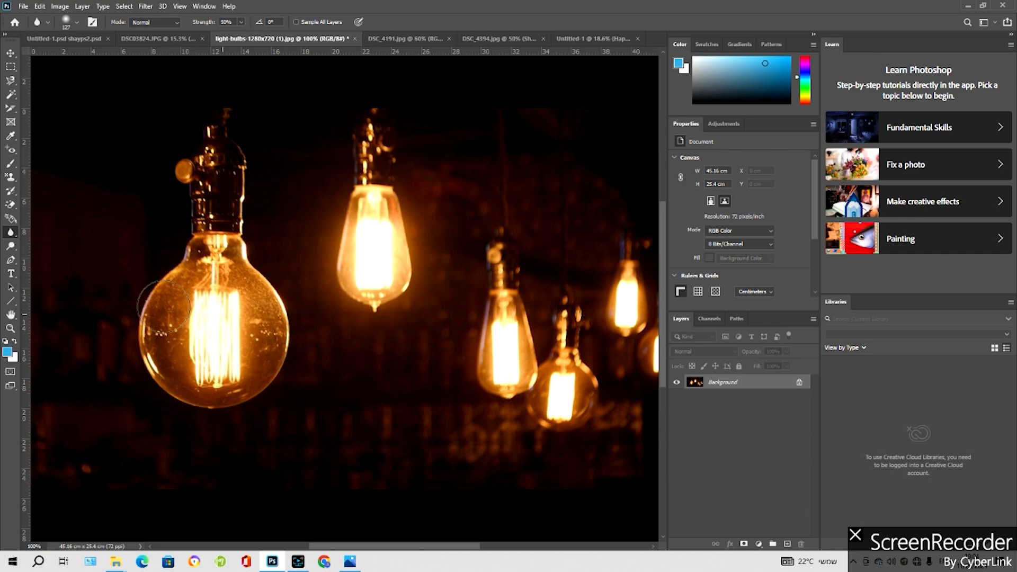
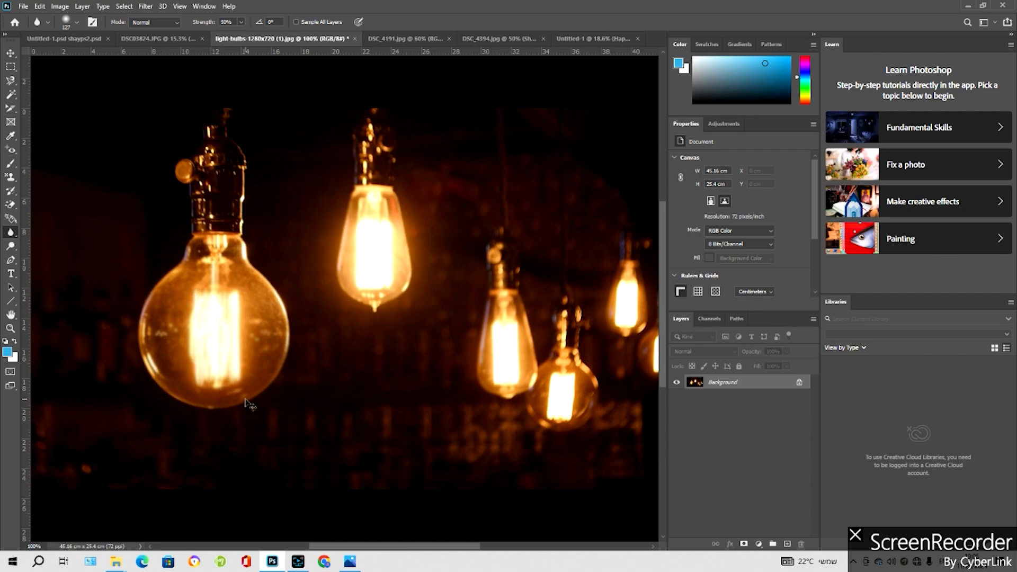
{"action": "key", "text": "ctrl+z"}
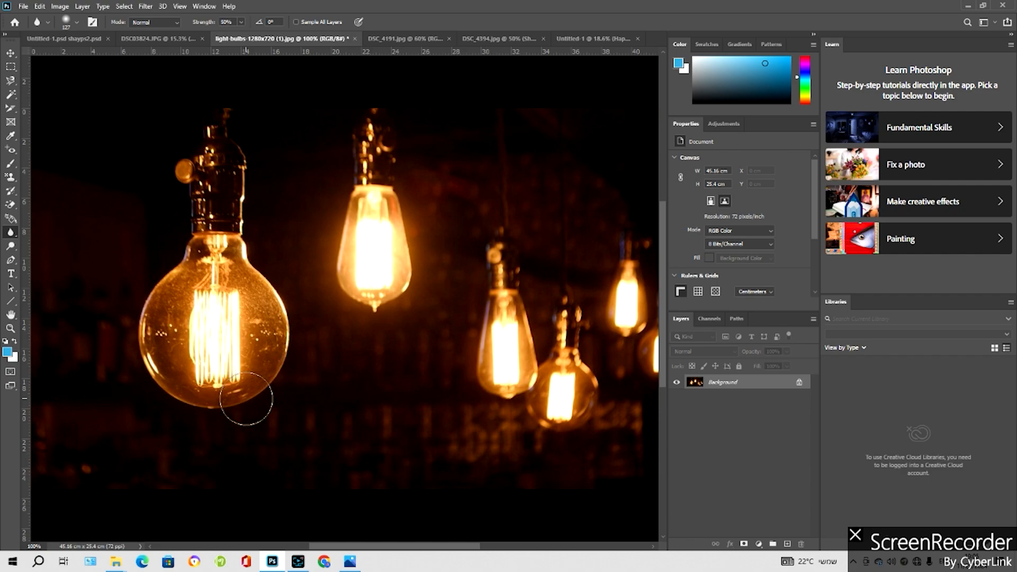
Sharpen the large bulb and the bulb beside it using the Sharpen tool with a 171 px brush, and undo the strokes
{"action": "right_click", "coordinate": [10, 233]}
{"action": "left_click", "coordinate": [53, 244]}
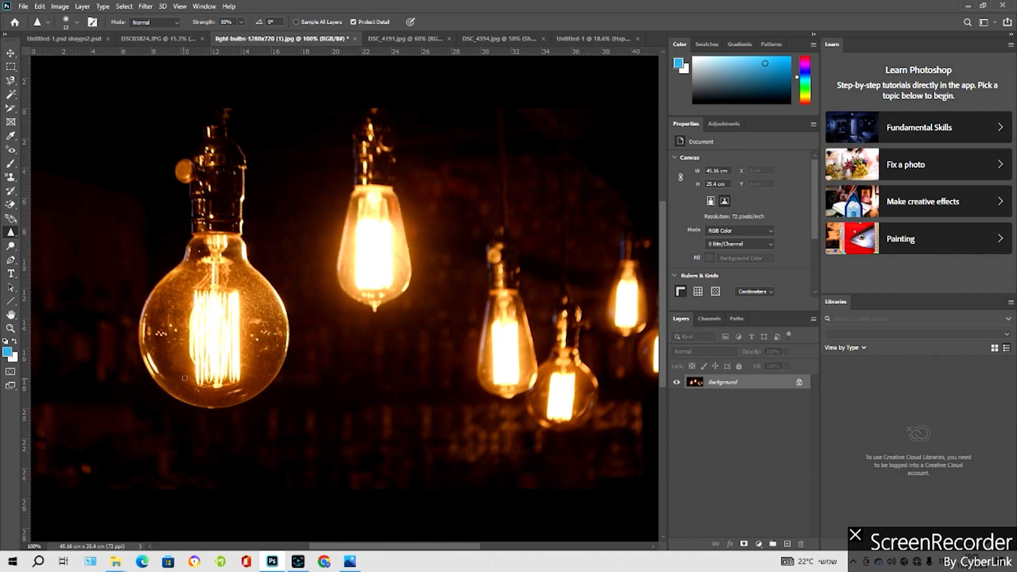
{"action": "left_click", "coordinate": [76, 22]}
{"action": "left_click_drag", "start_coordinate": [62, 56], "coordinate": [104, 56]}
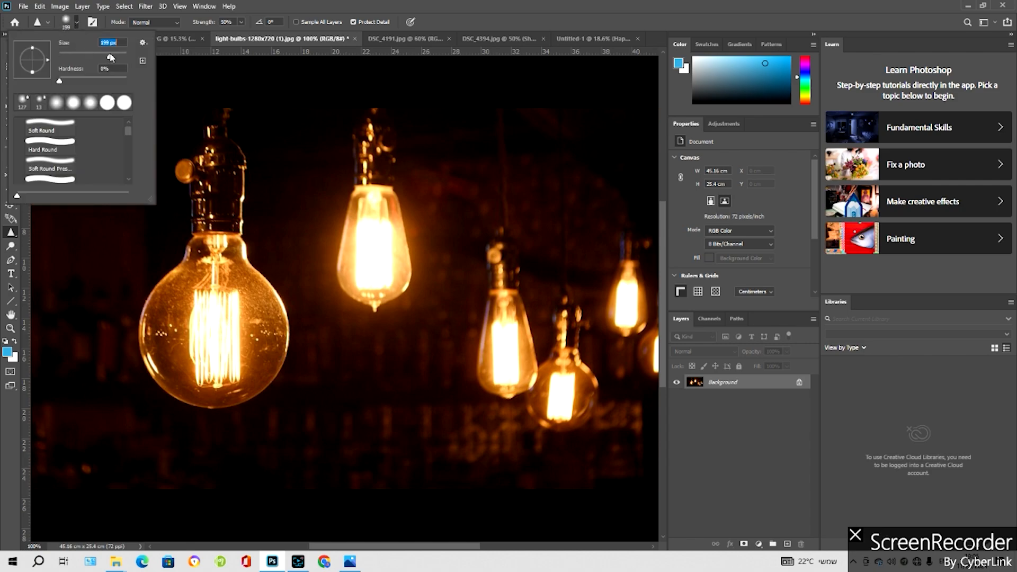
{"action": "left_click", "coordinate": [237, 366]}
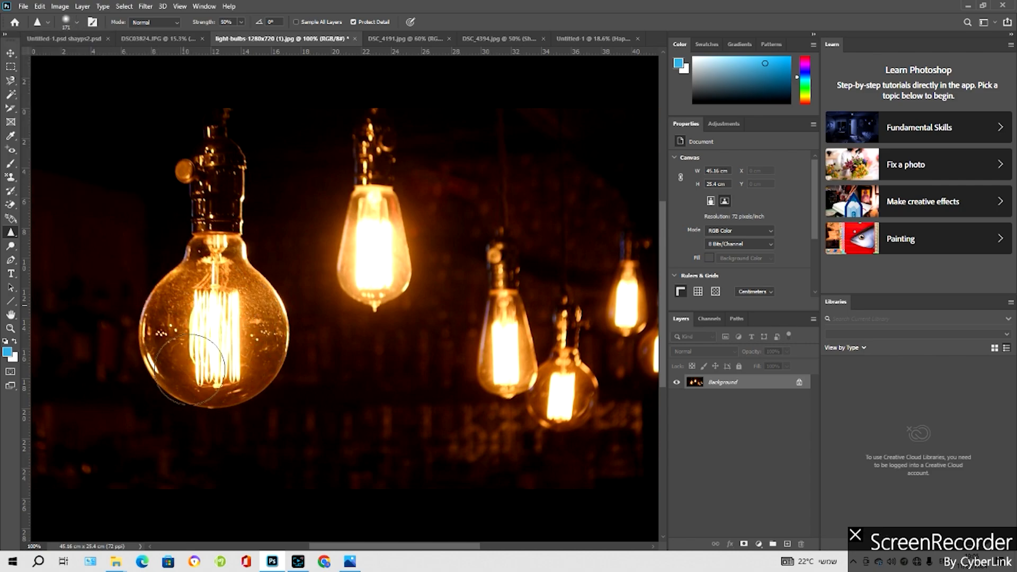
{"action": "mouse_move", "coordinate": [185, 359]}
{"action": "left_mouse_down"}
{"action": "mouse_move", "coordinate": [221, 307]}
{"action": "mouse_move", "coordinate": [180, 298]}
{"action": "mouse_move", "coordinate": [154, 333]}
{"action": "mouse_move", "coordinate": [226, 303]}
{"action": "left_mouse_up"}
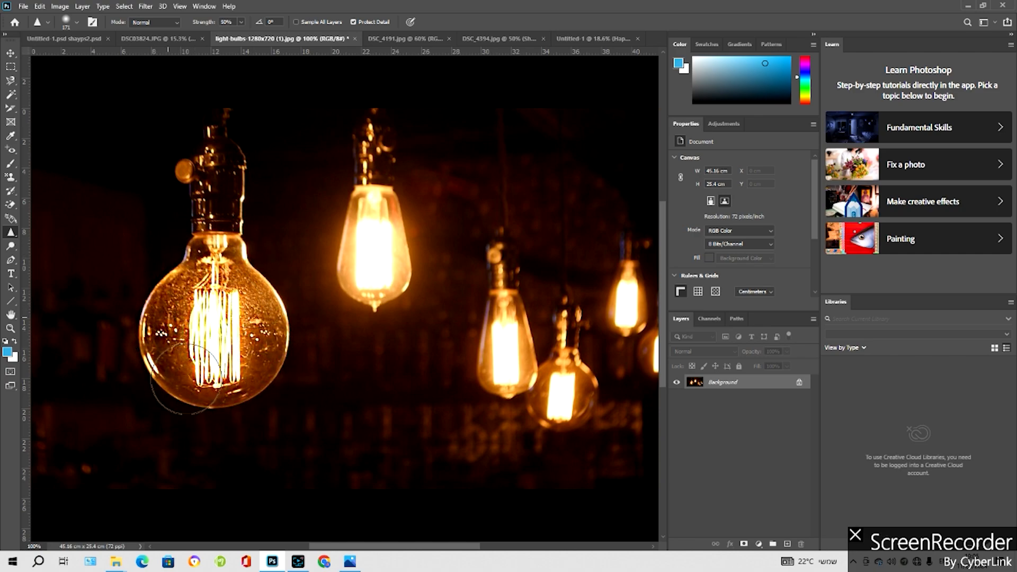
{"action": "mouse_move", "coordinate": [358, 215]}
{"action": "left_mouse_down"}
{"action": "mouse_move", "coordinate": [376, 311]}
{"action": "mouse_move", "coordinate": [370, 202]}
{"action": "mouse_move", "coordinate": [364, 260]}
{"action": "left_mouse_up"}
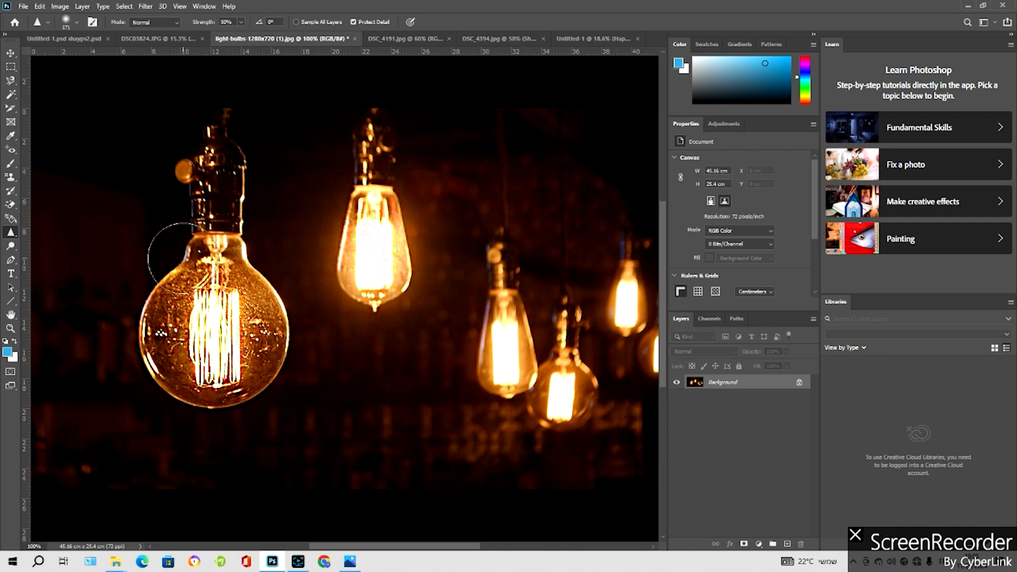
{"action": "scroll", "coordinate": [191, 352], "scroll_direction": "down", "scroll_amount": 4}
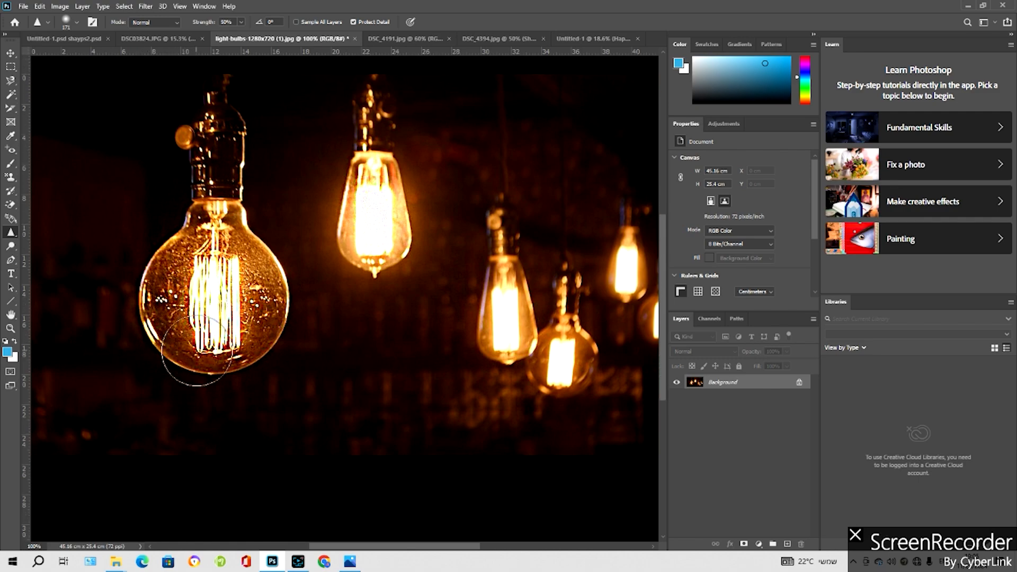
{"action": "scroll", "coordinate": [197, 347], "scroll_direction": "up", "scroll_amount": 3}
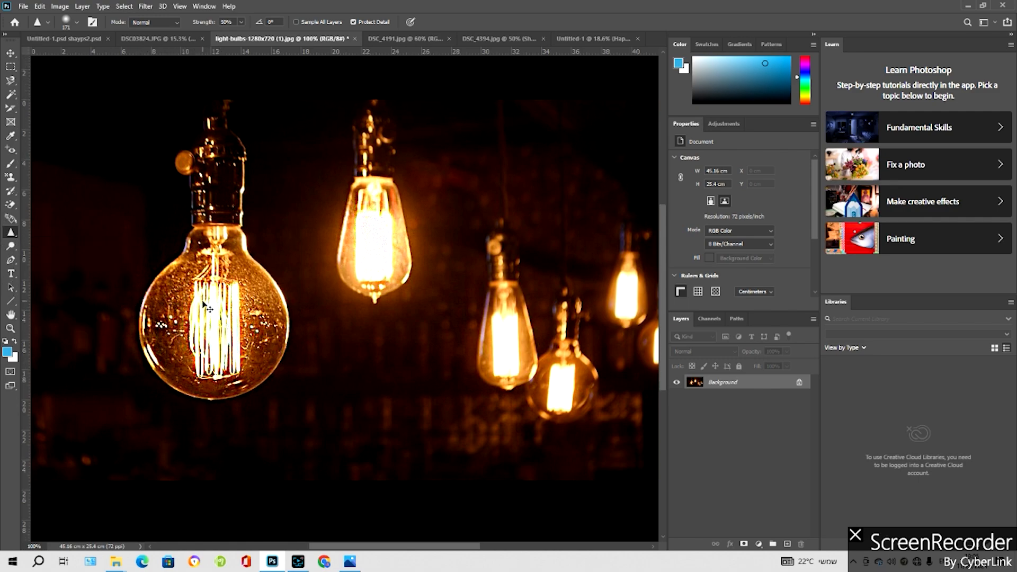
{"action": "key", "text": "ctrl+z"}
{"action": "key", "text": "ctrl+z"}
{"action": "key", "text": "ctrl+z"}
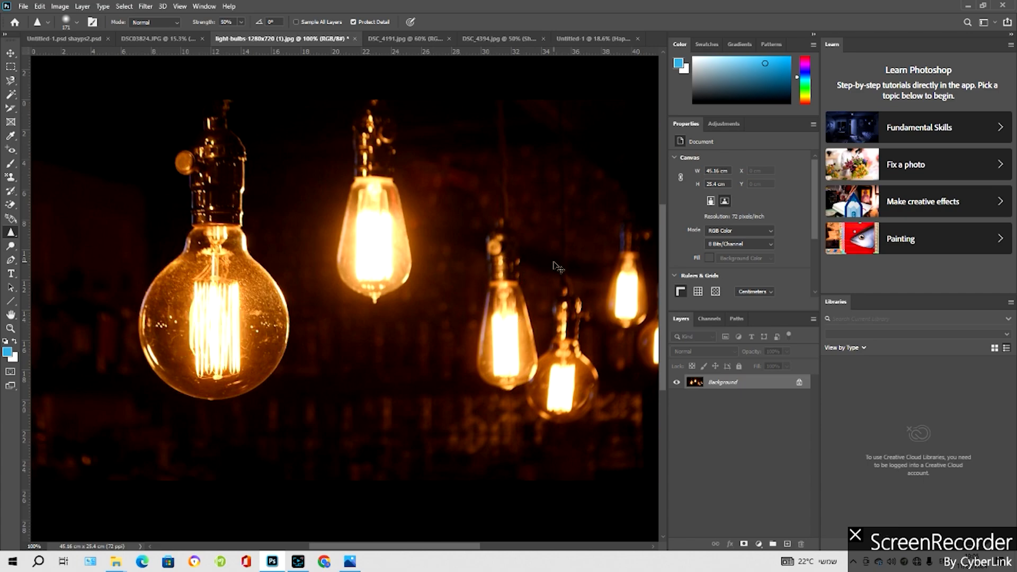
Smudge the large bulb, the bulb beside it and the third bulb's socket with a 136 px brush, and undo the smudging
{"action": "right_click", "coordinate": [11, 232]}
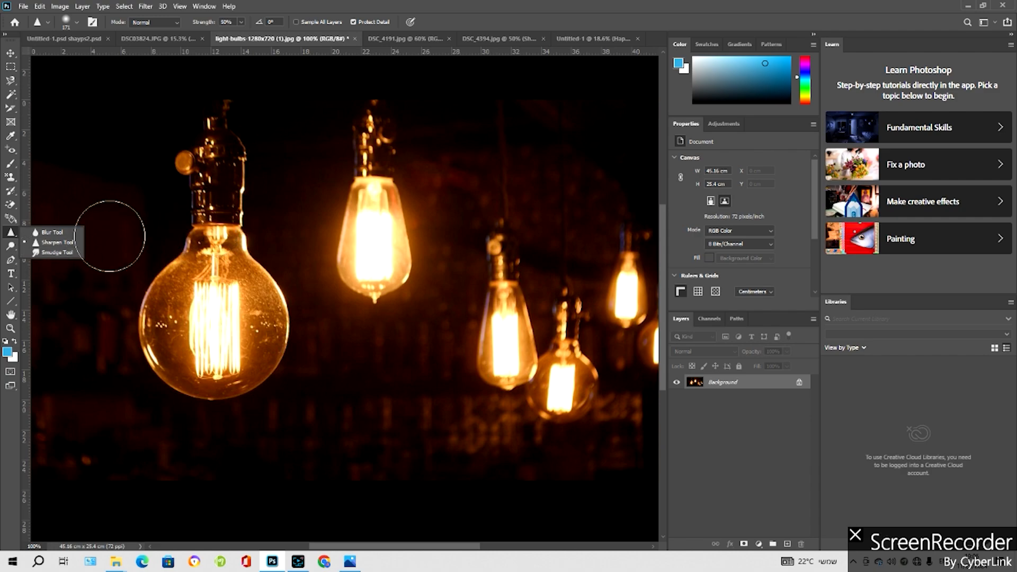
{"action": "left_click", "coordinate": [57, 252]}
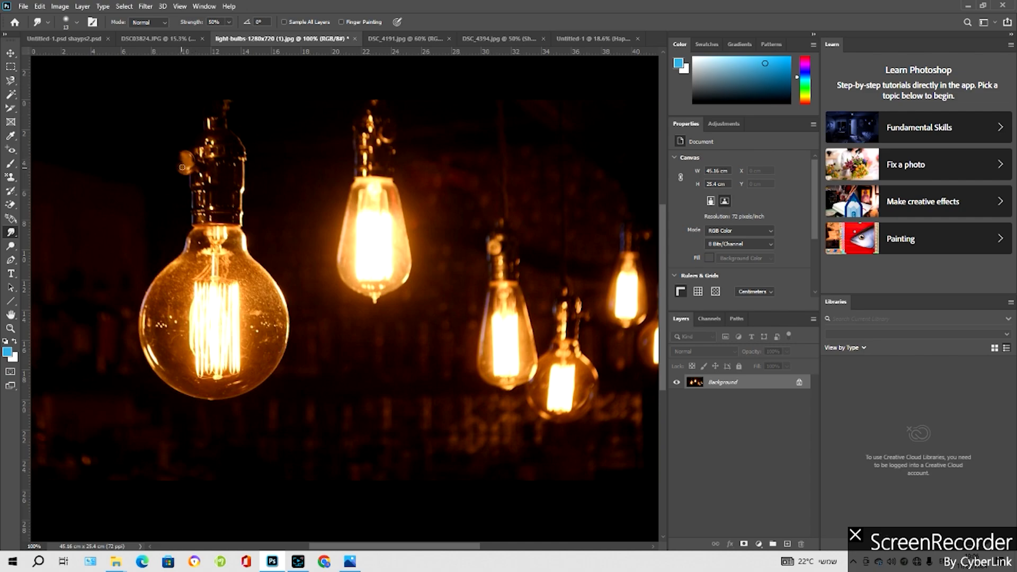
{"action": "left_click", "coordinate": [75, 23]}
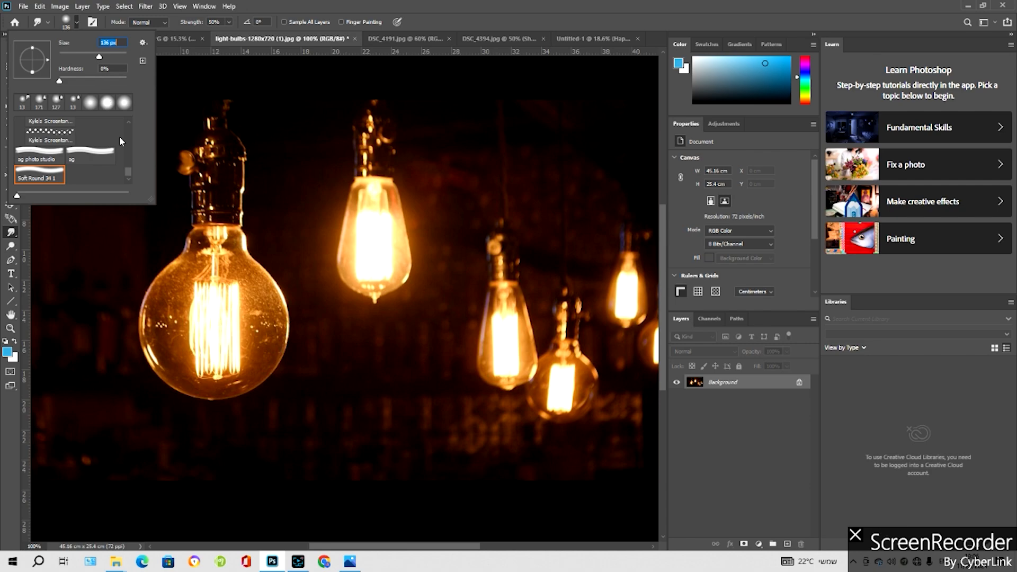
{"action": "mouse_move", "coordinate": [154, 312]}
{"action": "left_mouse_down"}
{"action": "mouse_move", "coordinate": [137, 261]}
{"action": "mouse_move", "coordinate": [158, 274]}
{"action": "mouse_move", "coordinate": [138, 354]}
{"action": "mouse_move", "coordinate": [160, 352]}
{"action": "mouse_move", "coordinate": [159, 378]}
{"action": "mouse_move", "coordinate": [175, 370]}
{"action": "mouse_move", "coordinate": [187, 398]}
{"action": "mouse_move", "coordinate": [198, 387]}
{"action": "mouse_move", "coordinate": [227, 412]}
{"action": "mouse_move", "coordinate": [230, 392]}
{"action": "mouse_move", "coordinate": [288, 404]}
{"action": "mouse_move", "coordinate": [295, 388]}
{"action": "mouse_move", "coordinate": [276, 369]}
{"action": "mouse_move", "coordinate": [298, 349]}
{"action": "mouse_move", "coordinate": [292, 282]}
{"action": "mouse_move", "coordinate": [283, 289]}
{"action": "mouse_move", "coordinate": [267, 247]}
{"action": "mouse_move", "coordinate": [281, 218]}
{"action": "mouse_move", "coordinate": [262, 271]}
{"action": "mouse_move", "coordinate": [283, 334]}
{"action": "mouse_move", "coordinate": [270, 337]}
{"action": "mouse_move", "coordinate": [276, 343]}
{"action": "mouse_move", "coordinate": [273, 306]}
{"action": "mouse_move", "coordinate": [274, 352]}
{"action": "mouse_move", "coordinate": [189, 389]}
{"action": "mouse_move", "coordinate": [180, 376]}
{"action": "mouse_move", "coordinate": [294, 348]}
{"action": "mouse_move", "coordinate": [378, 342]}
{"action": "mouse_move", "coordinate": [378, 294]}
{"action": "mouse_move", "coordinate": [308, 296]}
{"action": "mouse_move", "coordinate": [333, 270]}
{"action": "mouse_move", "coordinate": [311, 209]}
{"action": "mouse_move", "coordinate": [323, 213]}
{"action": "mouse_move", "coordinate": [318, 148]}
{"action": "mouse_move", "coordinate": [418, 132]}
{"action": "mouse_move", "coordinate": [402, 213]}
{"action": "mouse_move", "coordinate": [444, 211]}
{"action": "mouse_move", "coordinate": [404, 258]}
{"action": "mouse_move", "coordinate": [438, 253]}
{"action": "mouse_move", "coordinate": [437, 263]}
{"action": "mouse_move", "coordinate": [394, 290]}
{"action": "mouse_move", "coordinate": [424, 301]}
{"action": "mouse_move", "coordinate": [321, 289]}
{"action": "mouse_move", "coordinate": [323, 262]}
{"action": "mouse_move", "coordinate": [347, 242]}
{"action": "mouse_move", "coordinate": [320, 231]}
{"action": "mouse_move", "coordinate": [328, 190]}
{"action": "left_mouse_up"}
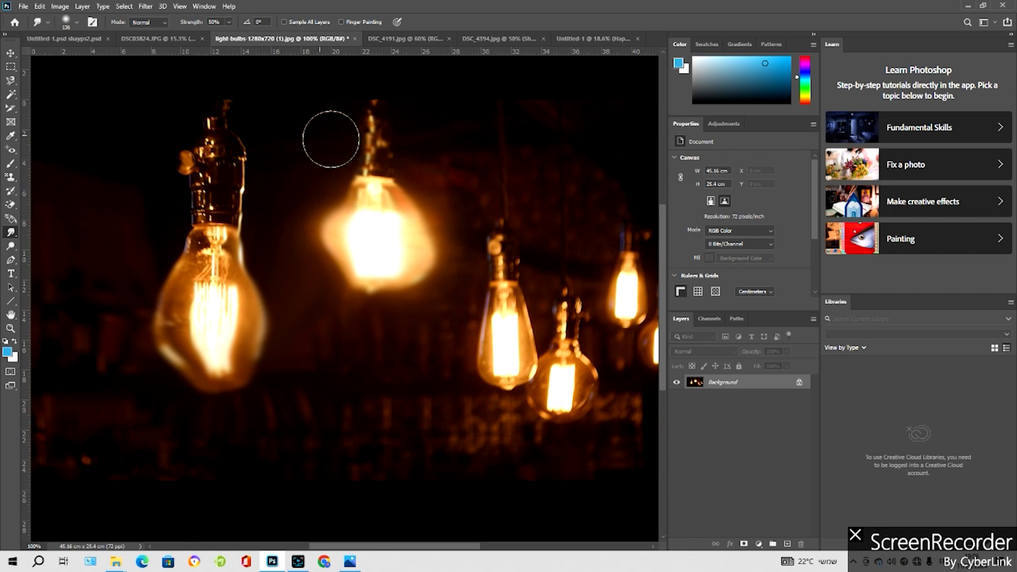
{"action": "mouse_move", "coordinate": [495, 196]}
{"action": "left_mouse_down"}
{"action": "mouse_move", "coordinate": [466, 206]}
{"action": "mouse_move", "coordinate": [460, 229]}
{"action": "mouse_move", "coordinate": [472, 236]}
{"action": "mouse_move", "coordinate": [453, 251]}
{"action": "mouse_move", "coordinate": [465, 266]}
{"action": "mouse_move", "coordinate": [416, 295]}
{"action": "mouse_move", "coordinate": [363, 301]}
{"action": "mouse_move", "coordinate": [348, 250]}
{"action": "mouse_move", "coordinate": [272, 214]}
{"action": "mouse_move", "coordinate": [359, 236]}
{"action": "mouse_move", "coordinate": [422, 198]}
{"action": "mouse_move", "coordinate": [400, 219]}
{"action": "mouse_move", "coordinate": [398, 275]}
{"action": "left_mouse_up"}
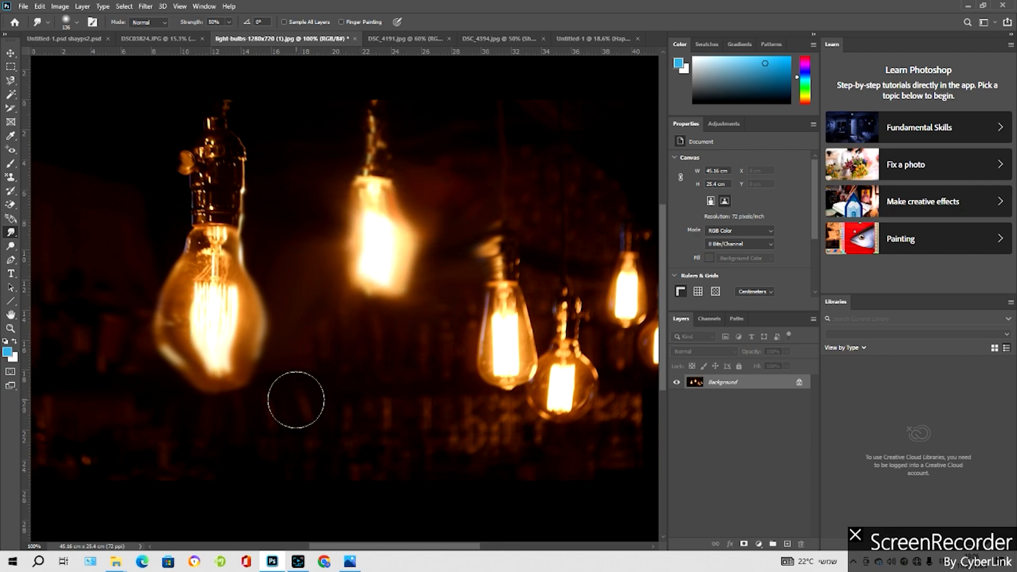
{"action": "key", "text": "ctrl+z"}
{"action": "key", "text": "ctrl+z"}
{"action": "key", "text": "ctrl+z"}
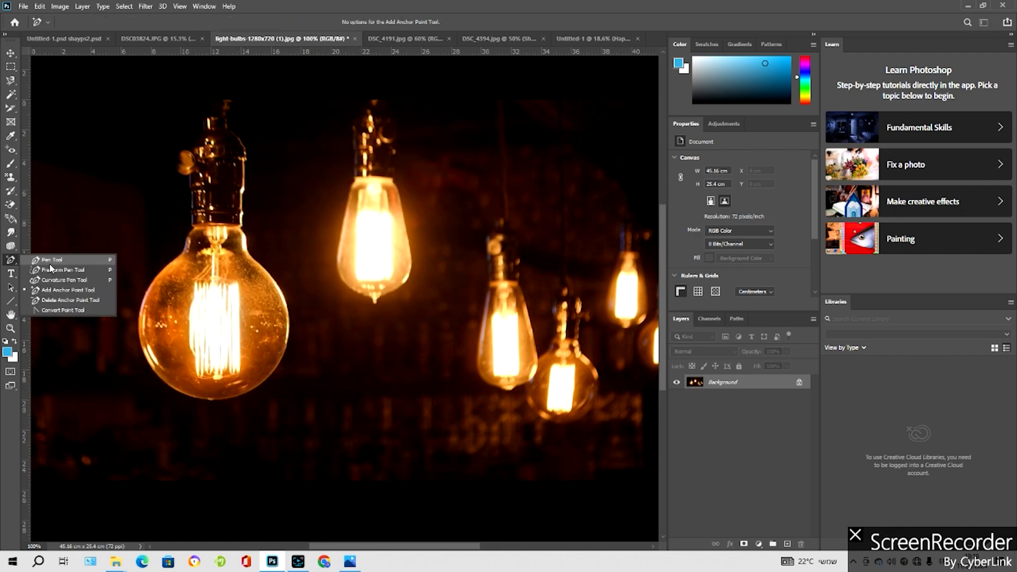
Outline the large bulb with a closed blue-filled shape using the Pen tool, and bend its upper edge toward the socket
{"action": "left_click", "coordinate": [48, 261]}
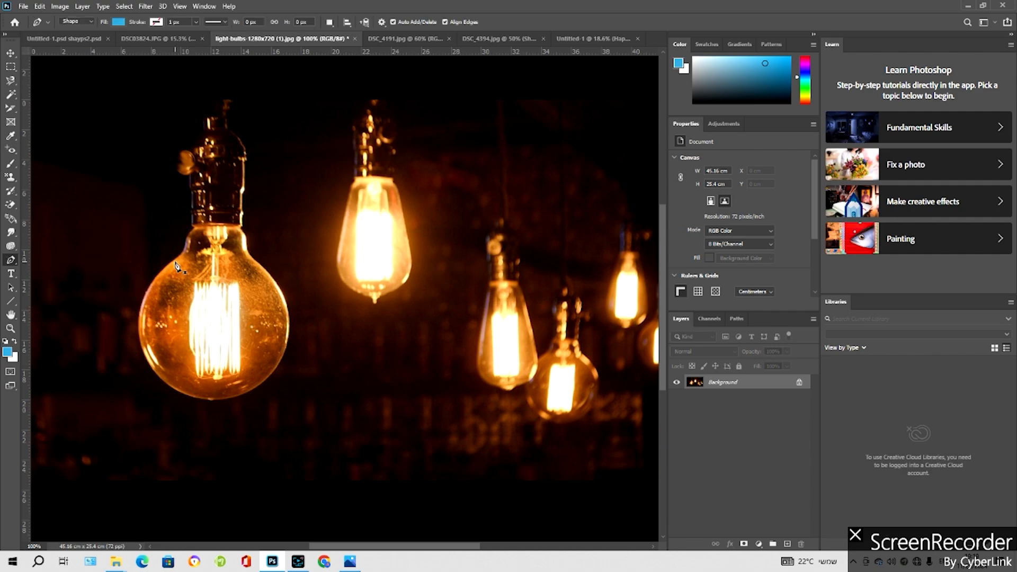
{"action": "left_click", "coordinate": [185, 247]}
{"action": "left_click", "coordinate": [149, 289]}
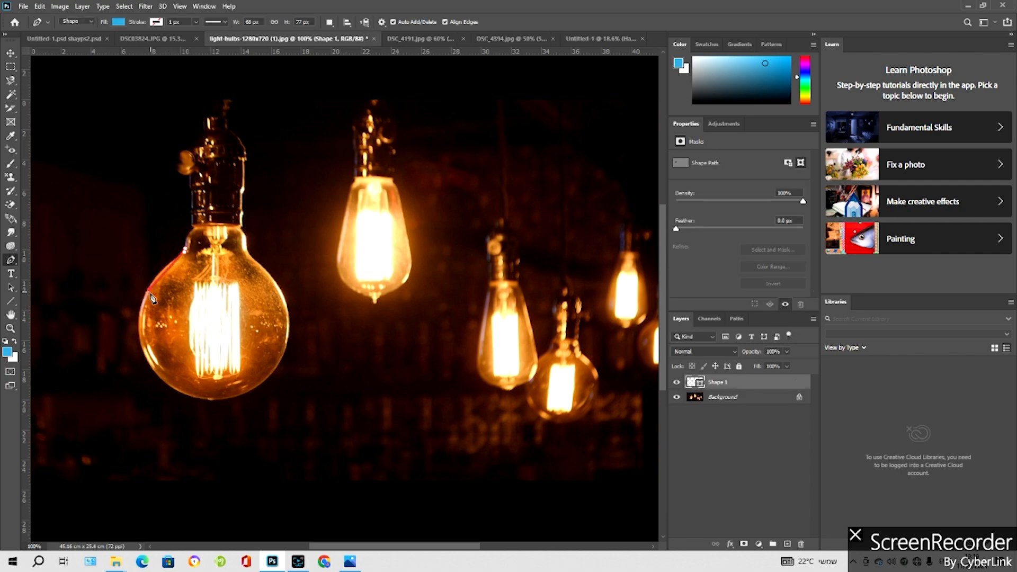
{"action": "left_click", "coordinate": [138, 320]}
{"action": "left_click", "coordinate": [151, 367]}
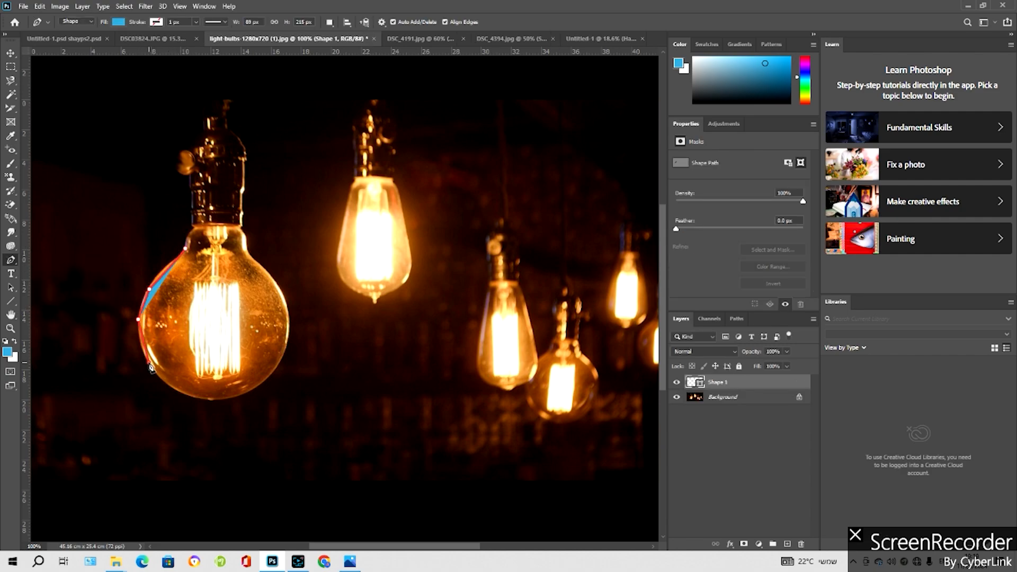
{"action": "left_click", "coordinate": [169, 382]}
{"action": "left_click", "coordinate": [174, 387]}
{"action": "left_click", "coordinate": [195, 394]}
{"action": "left_click", "coordinate": [207, 398]}
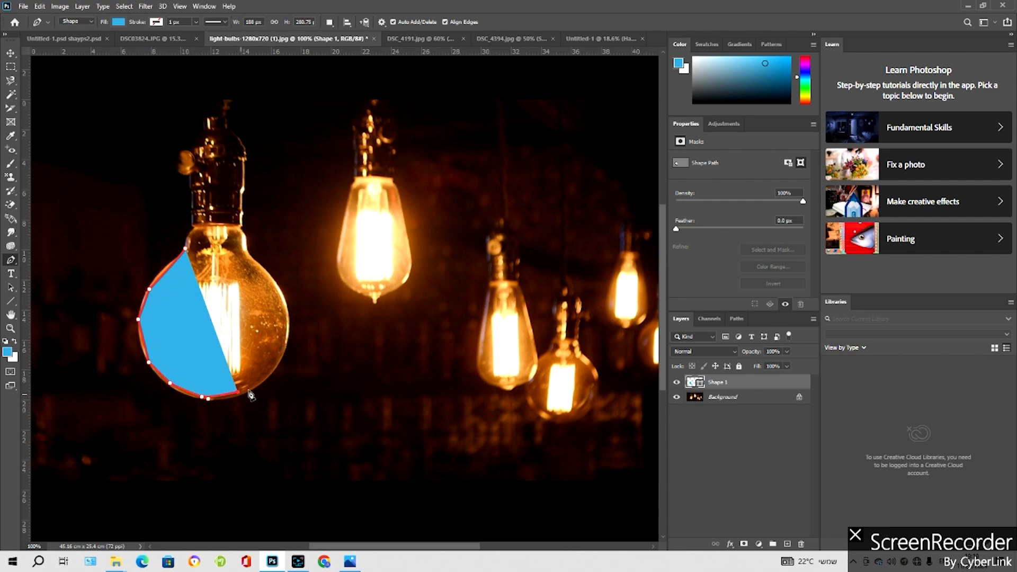
{"action": "left_click", "coordinate": [237, 392]}
{"action": "left_click", "coordinate": [266, 380]}
{"action": "left_click", "coordinate": [271, 375]}
{"action": "left_click", "coordinate": [285, 340]}
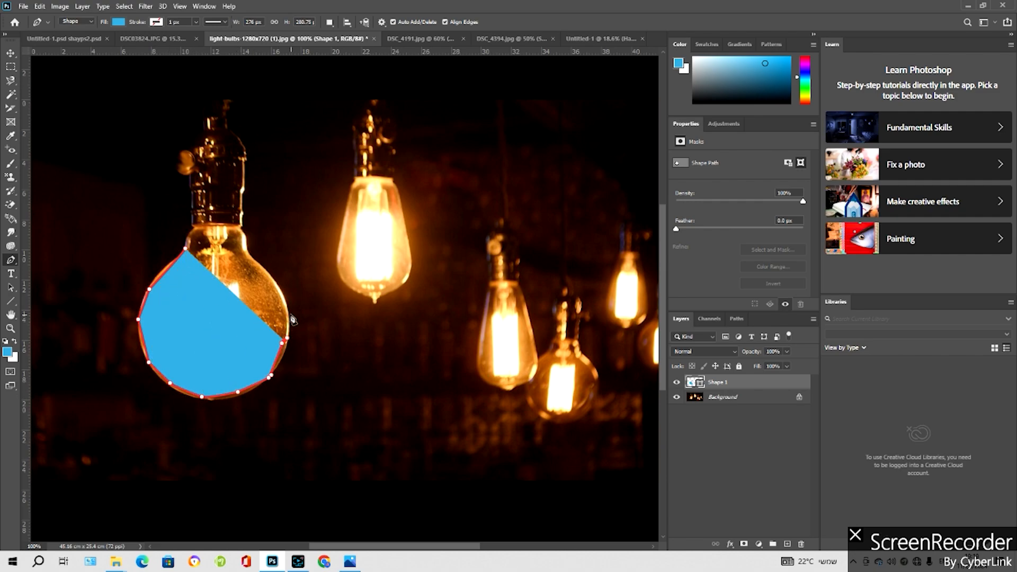
{"action": "left_click", "coordinate": [281, 295]}
{"action": "left_click", "coordinate": [266, 267]}
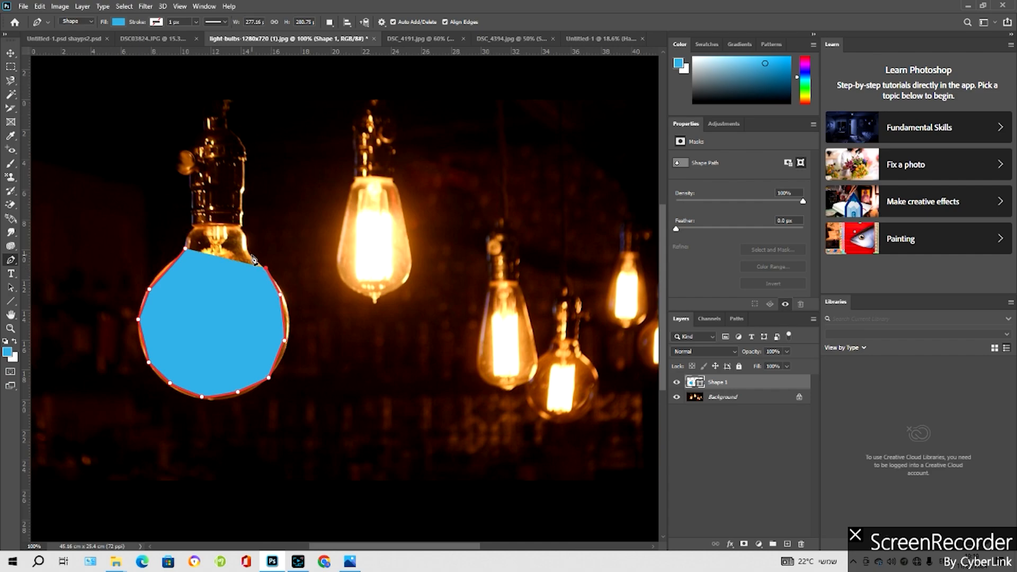
{"action": "left_click", "coordinate": [249, 247]}
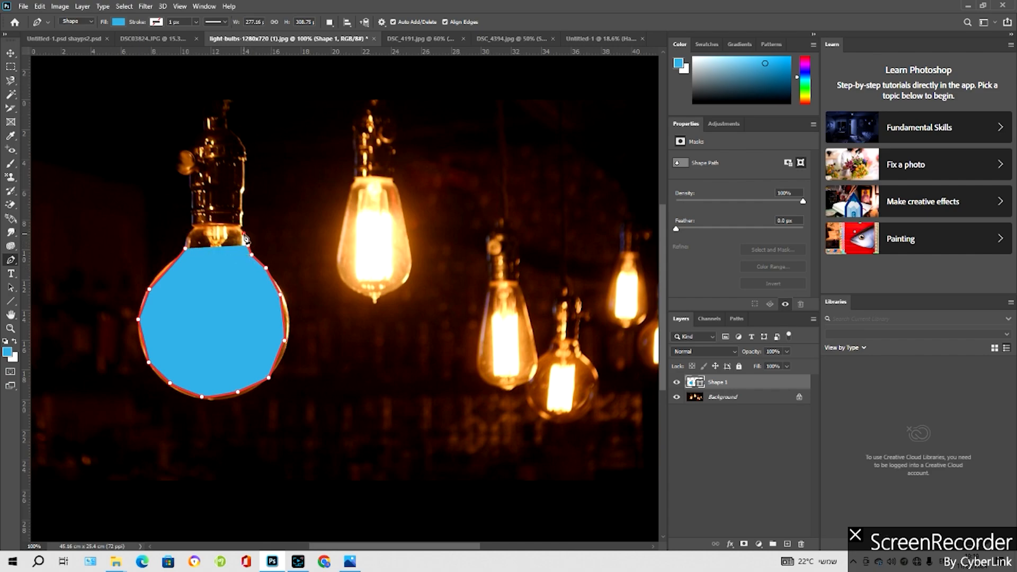
{"action": "left_click", "coordinate": [244, 235]}
{"action": "left_click", "coordinate": [187, 250]}
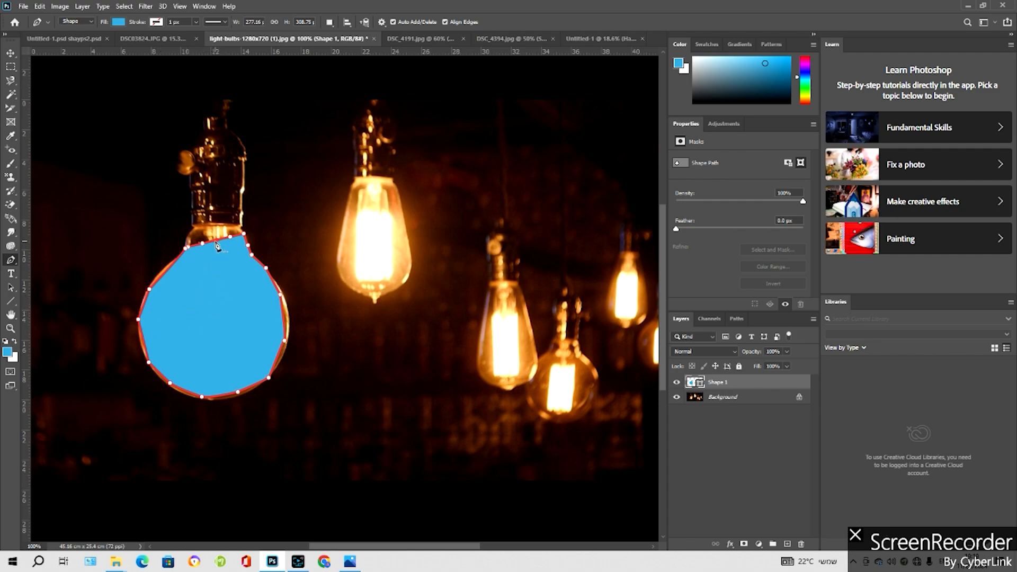
{"action": "mouse_move", "coordinate": [216, 242]}
{"action": "left_mouse_down"}
{"action": "mouse_move", "coordinate": [216, 213]}
{"action": "mouse_move", "coordinate": [203, 201]}
{"action": "mouse_move", "coordinate": [196, 230]}
{"action": "mouse_move", "coordinate": [212, 229]}
{"action": "left_mouse_up"}
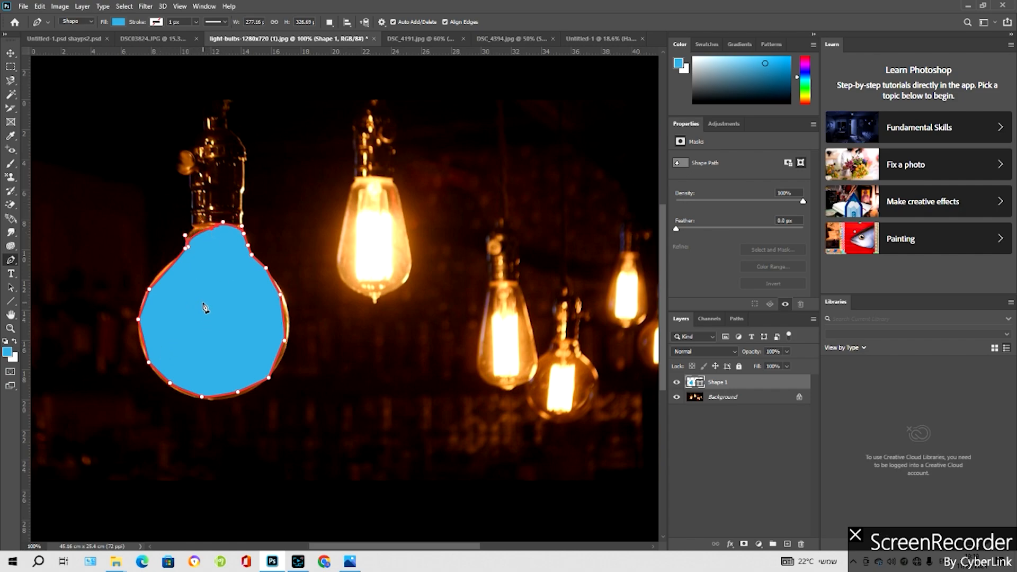
Trace the large bulb's outline up to the socket with a closed path using the Pen tool in Path mode
{"action": "right_click", "coordinate": [11, 263]}
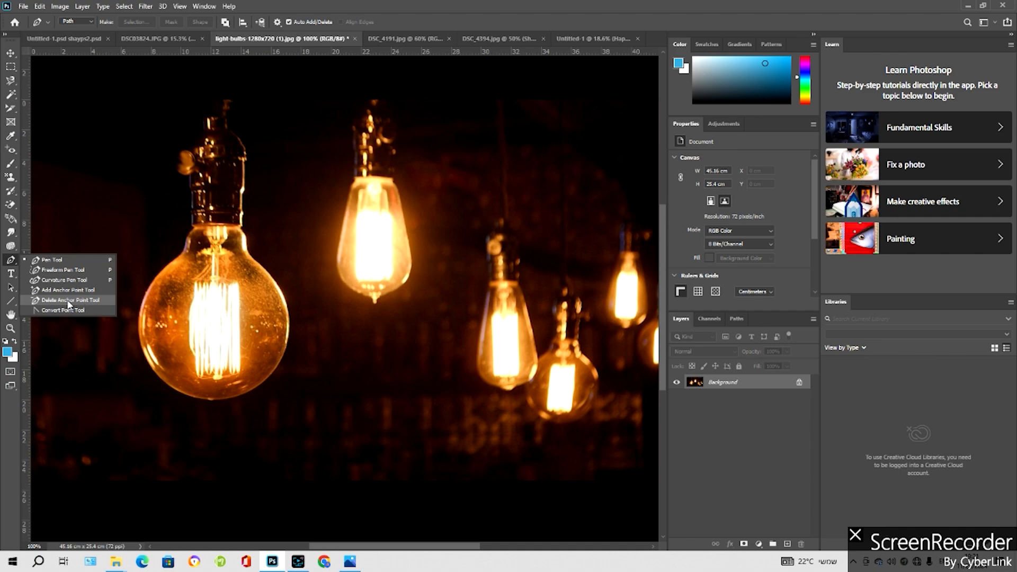
{"action": "left_click", "coordinate": [47, 313]}
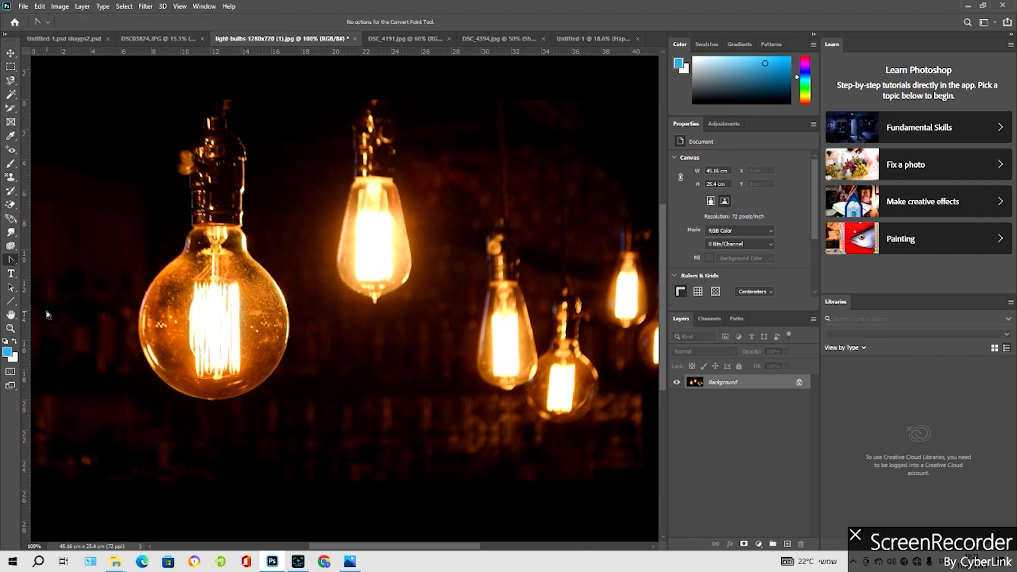
{"action": "right_click", "coordinate": [12, 260]}
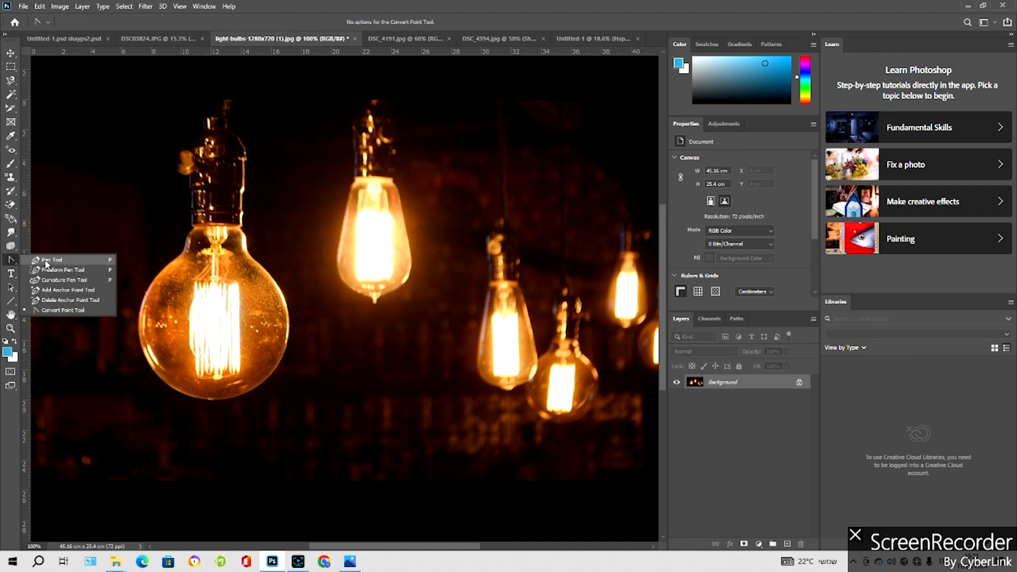
{"action": "left_click", "coordinate": [46, 262]}
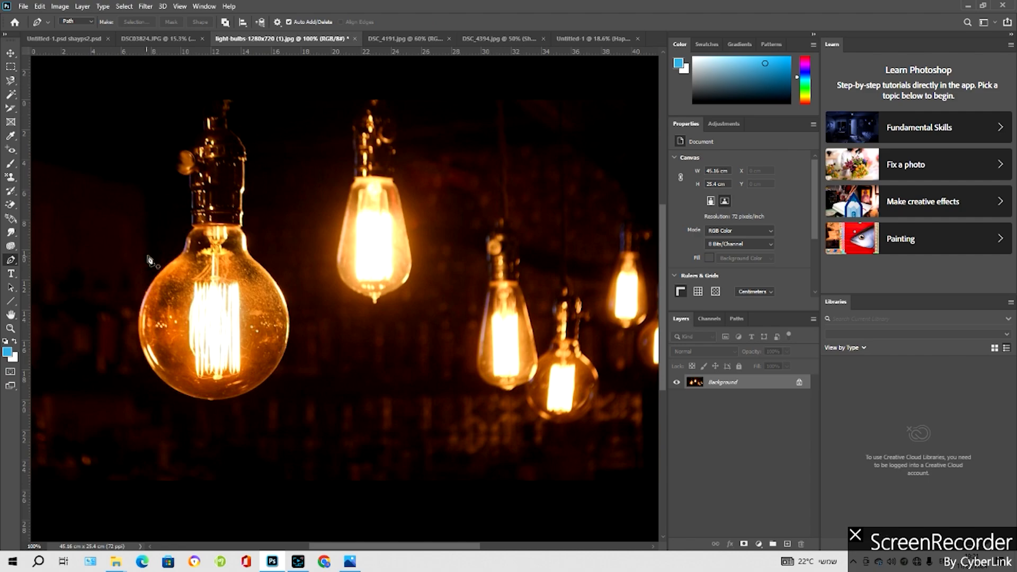
{"action": "left_click", "coordinate": [184, 250]}
{"action": "left_click", "coordinate": [142, 307]}
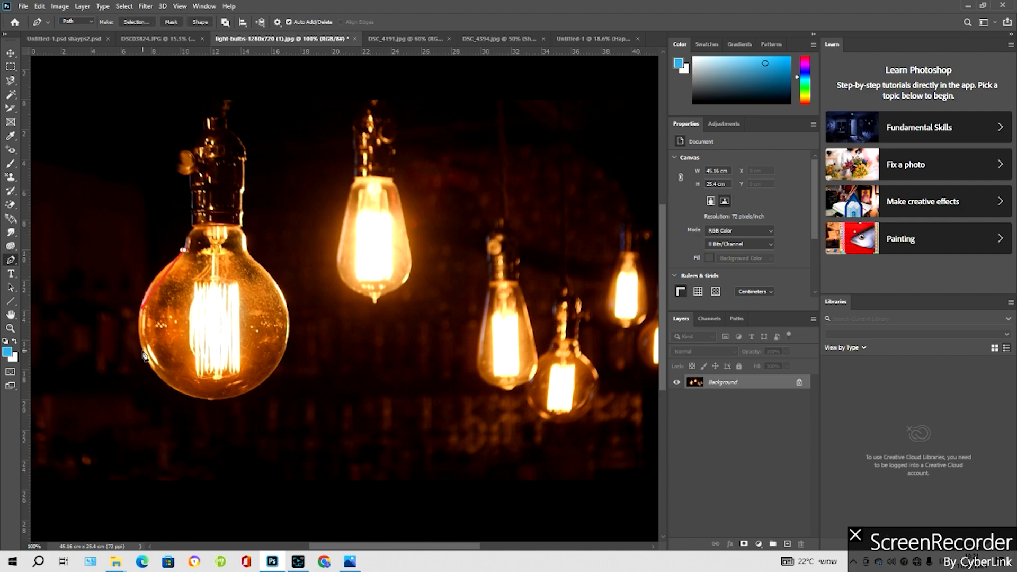
{"action": "left_click", "coordinate": [144, 351]}
{"action": "left_click", "coordinate": [161, 378]}
{"action": "left_click", "coordinate": [196, 395]}
{"action": "left_click", "coordinate": [207, 404]}
{"action": "left_click", "coordinate": [239, 395]}
{"action": "left_click", "coordinate": [285, 358]}
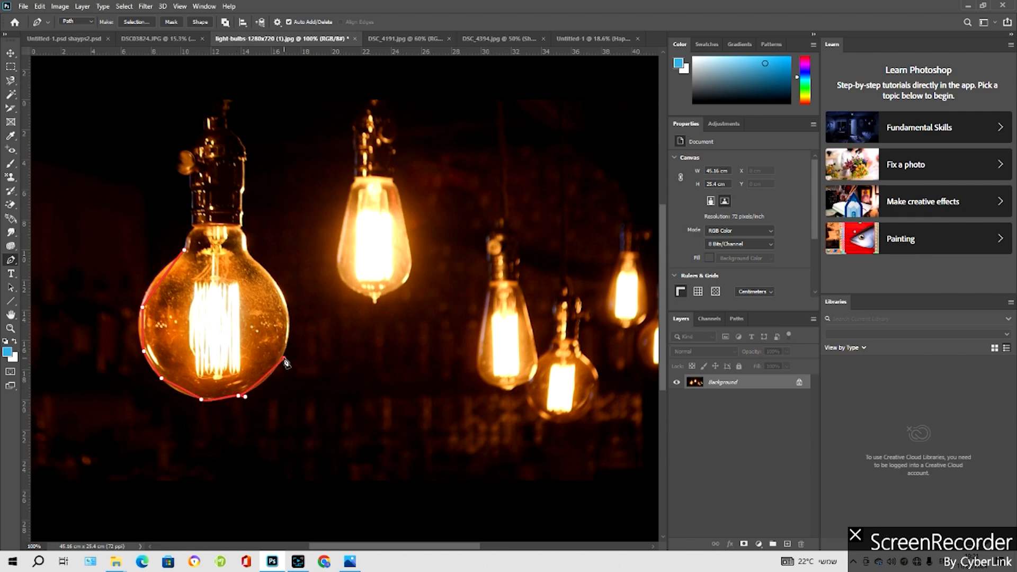
{"action": "left_click", "coordinate": [289, 312]}
{"action": "left_click", "coordinate": [273, 274]}
{"action": "left_click", "coordinate": [252, 259]}
{"action": "left_click", "coordinate": [196, 226]}
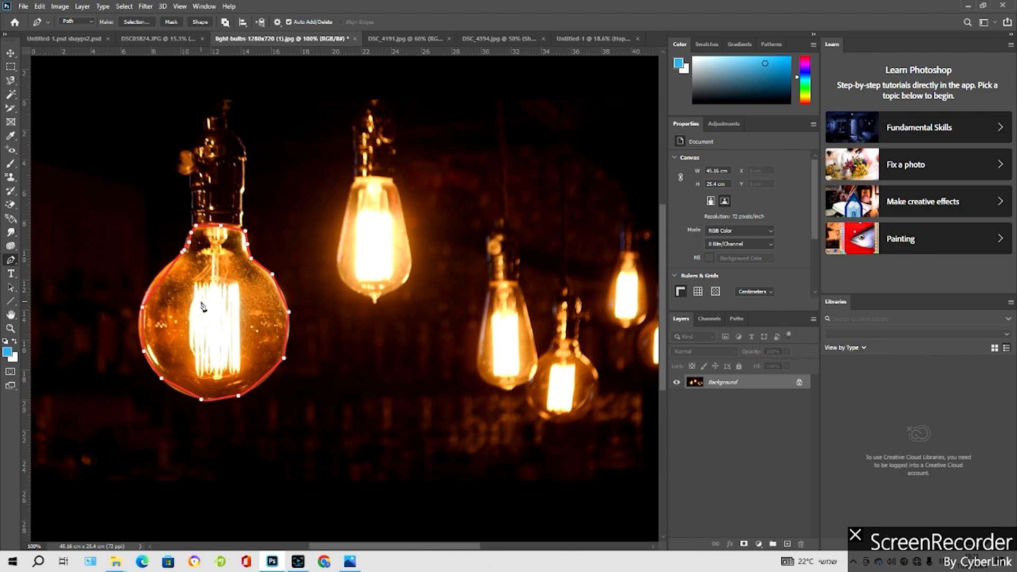
Curve the path segments along both sides of the large bulb to follow the glass, using the Convert Point tool
{"action": "right_click", "coordinate": [10, 262]}
{"action": "left_click", "coordinate": [37, 310]}
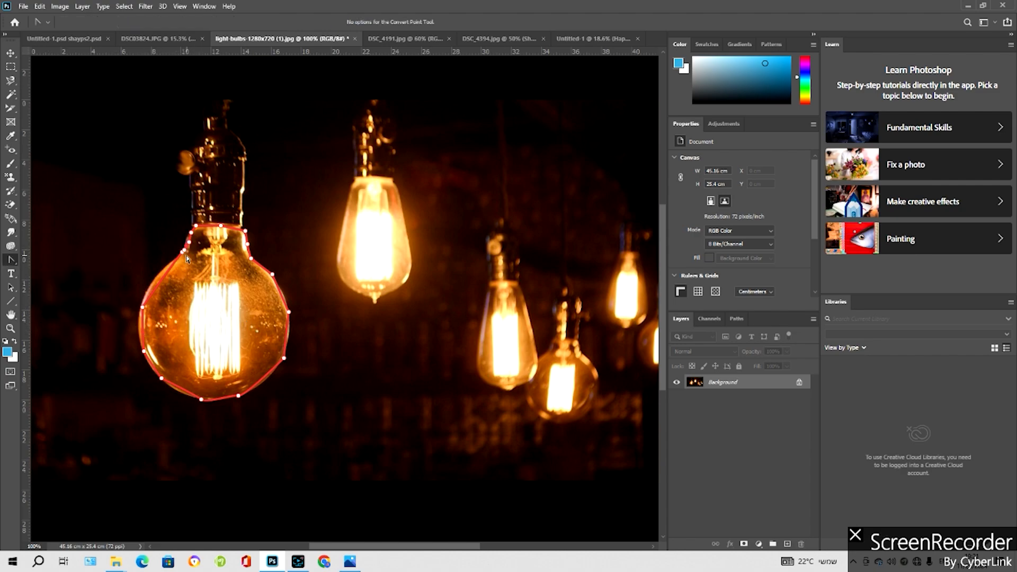
{"action": "left_click_drag", "start_coordinate": [183, 253], "coordinate": [155, 282]}
{"action": "key", "text": "ctrl+z"}
{"action": "left_click_drag", "start_coordinate": [274, 278], "coordinate": [282, 289]}
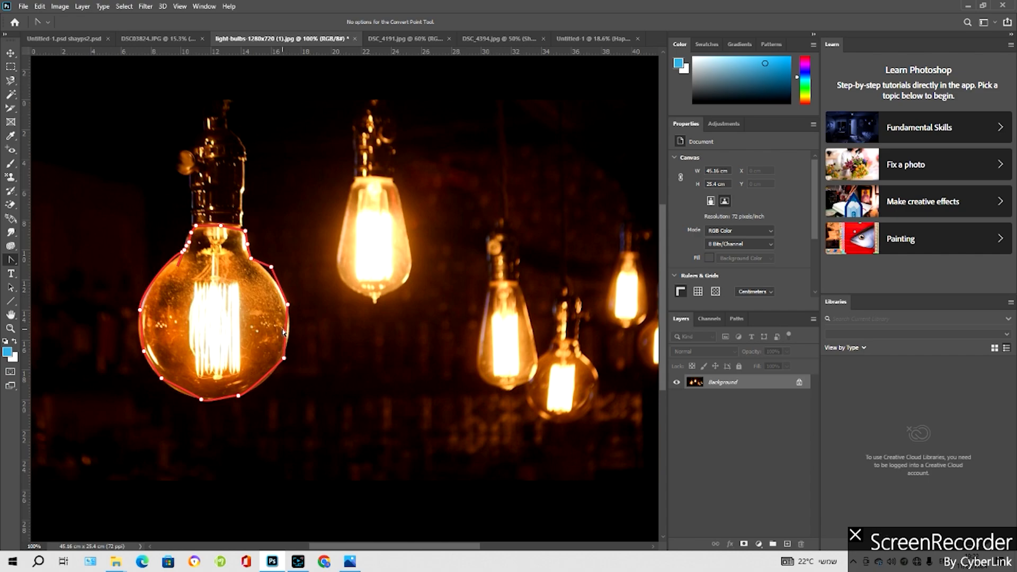
{"action": "left_click_drag", "start_coordinate": [287, 335], "coordinate": [290, 324]}
{"action": "left_click_drag", "start_coordinate": [267, 368], "coordinate": [274, 370]}
{"action": "left_click_drag", "start_coordinate": [275, 268], "coordinate": [283, 293]}
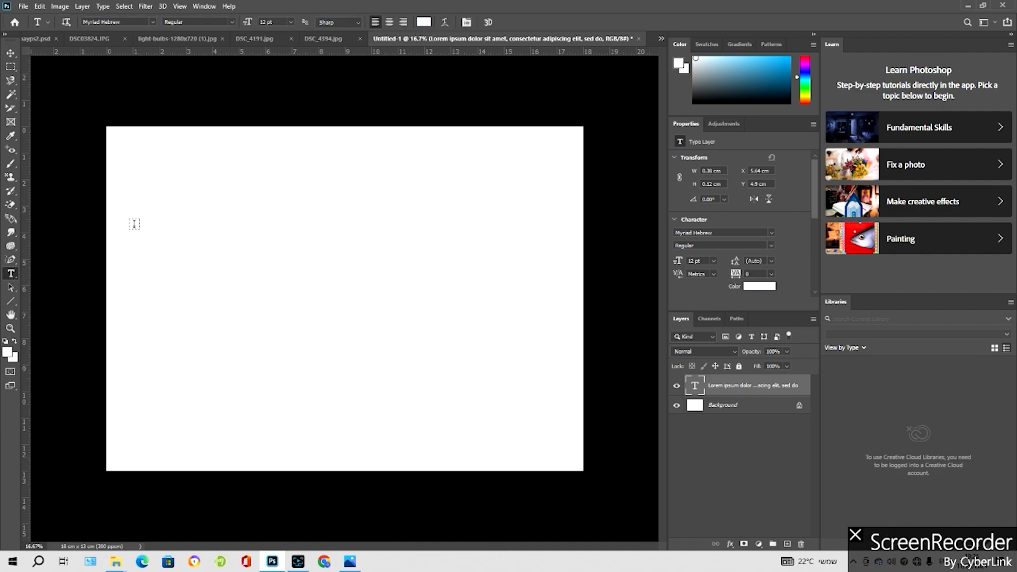
Start a horizontal text line in the upper-left area of the blank white Untitled-1 canvas and clear its placeholder text
{"action": "left_click", "coordinate": [175, 197]}
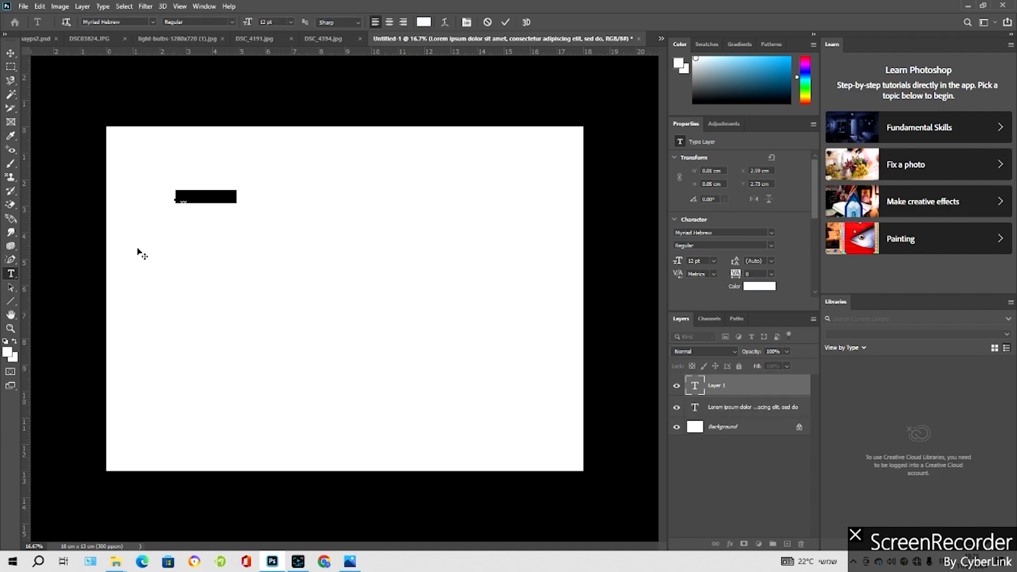
{"action": "right_click", "coordinate": [16, 280]}
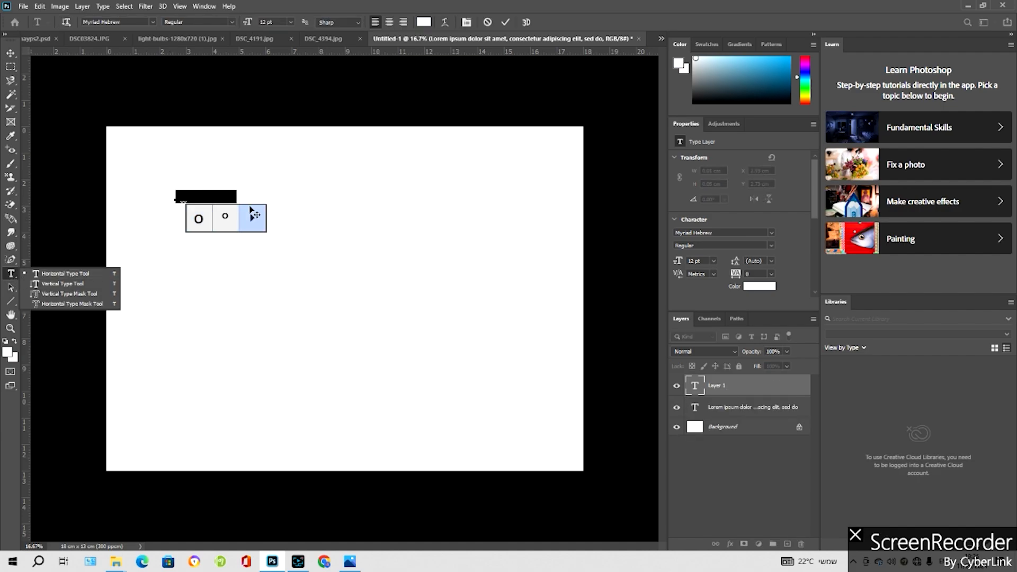
{"action": "left_click", "coordinate": [251, 213]}
{"action": "key", "text": "BackSpace"}
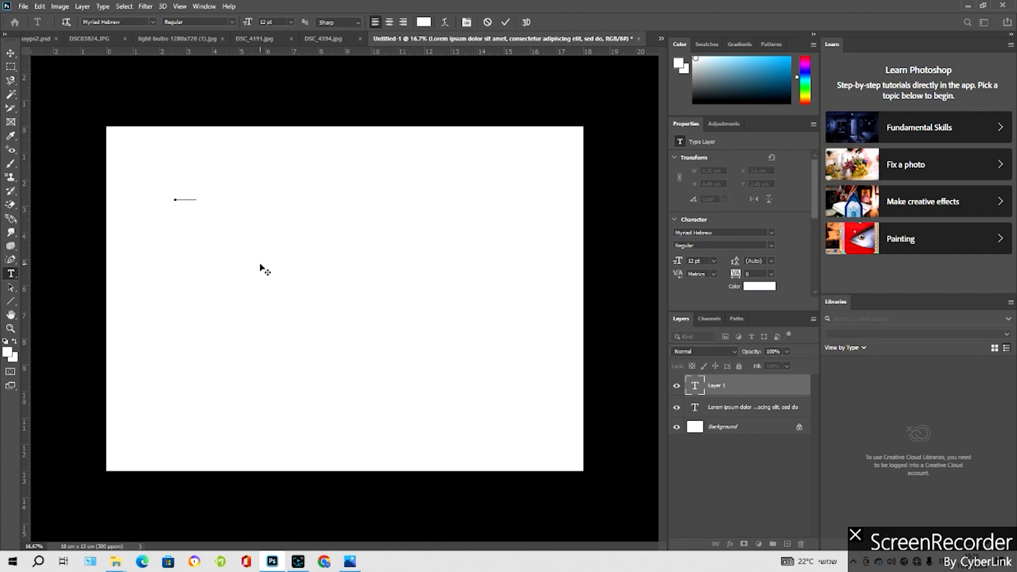
{"action": "key", "text": "BackSpace"}
Set the text colour to a bright orange with a hue of 30°
{"action": "left_click", "coordinate": [426, 24]}
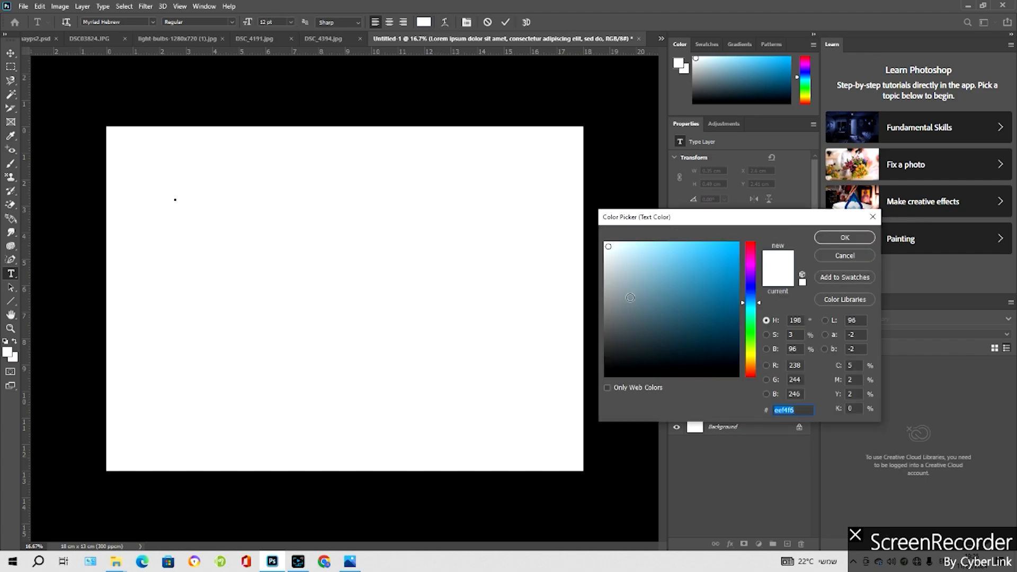
{"action": "left_click", "coordinate": [751, 369]}
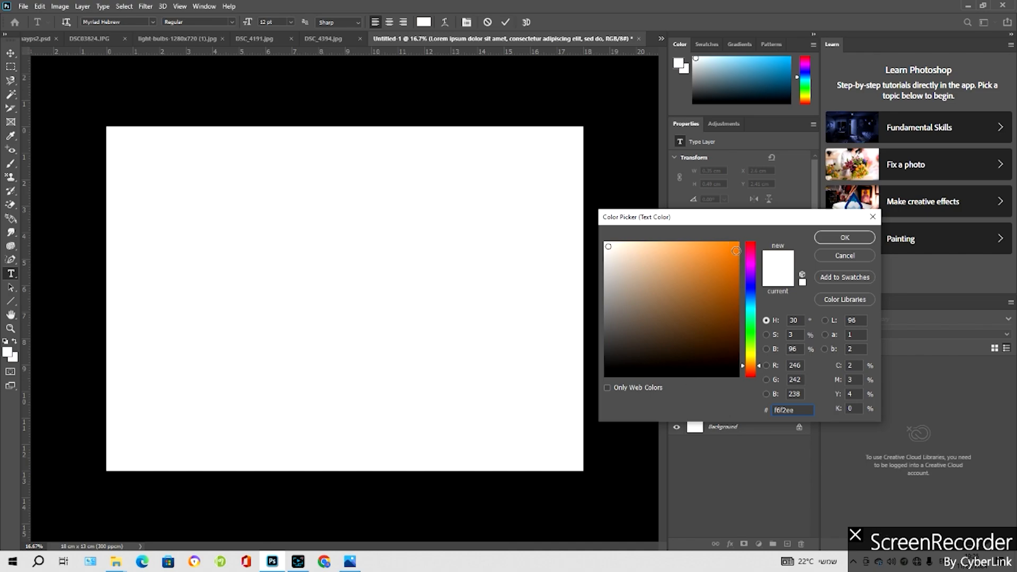
{"action": "left_click", "coordinate": [736, 247]}
{"action": "left_click", "coordinate": [835, 235]}
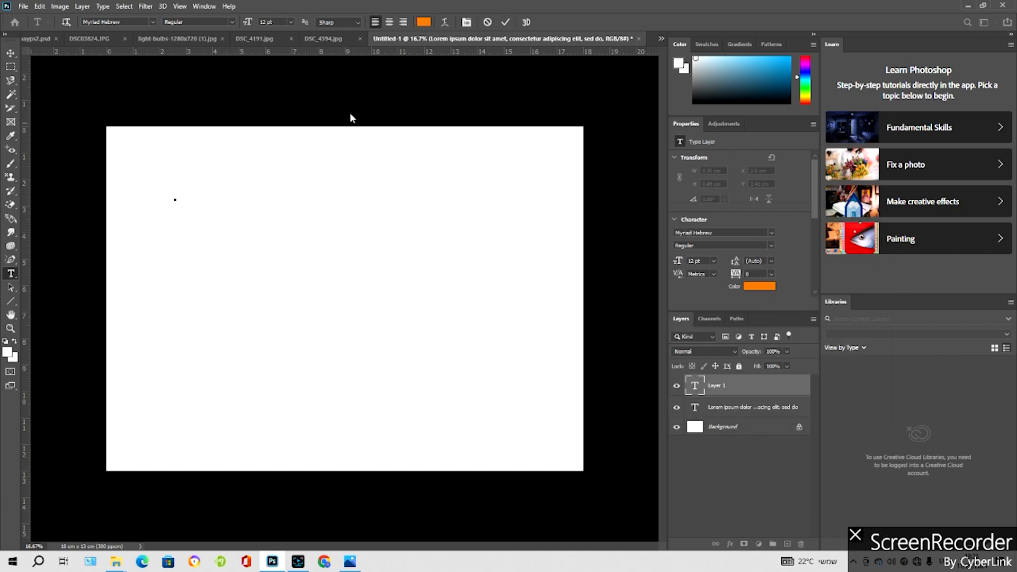
Set the font size to 60 pt and enter the text "asmera"
{"action": "left_click", "coordinate": [291, 23]}
{"action": "left_click", "coordinate": [279, 150]}
{"action": "type", "text": "asm"}
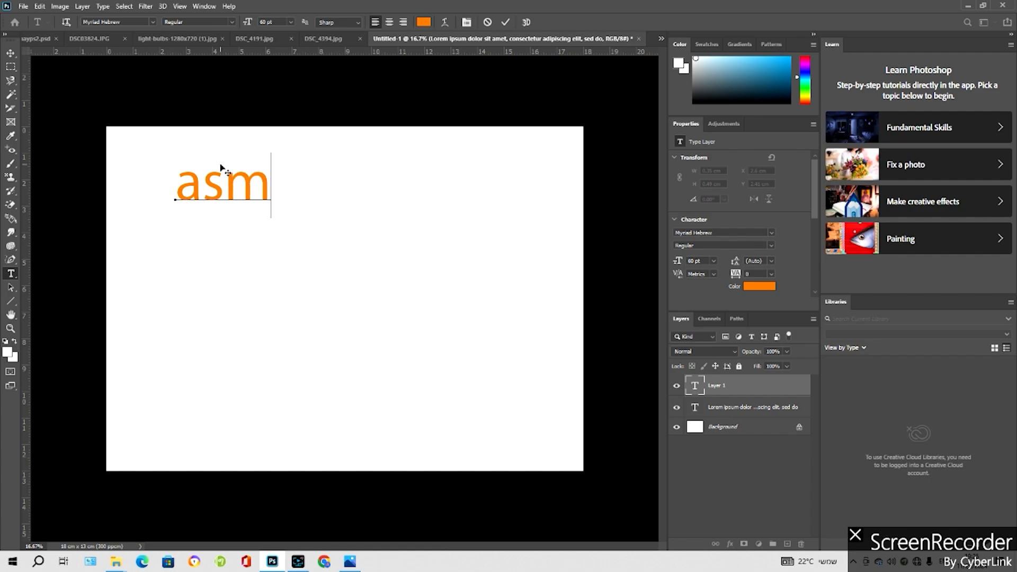
{"action": "type", "text": "era"}
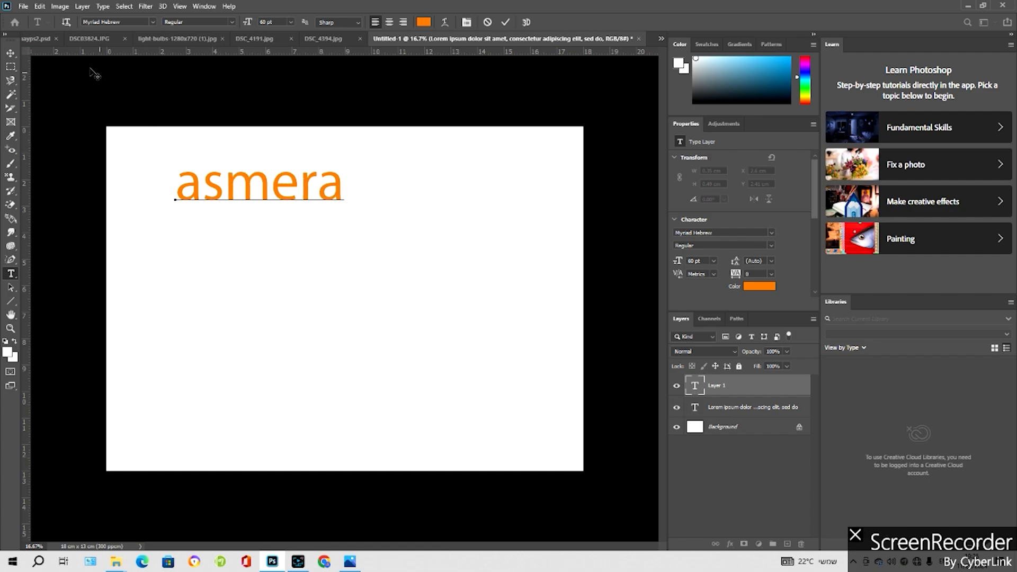
Move the "asmera" text toward the middle of the canvas and scale it to about 182% width and 191% height
{"action": "left_click", "coordinate": [10, 53]}
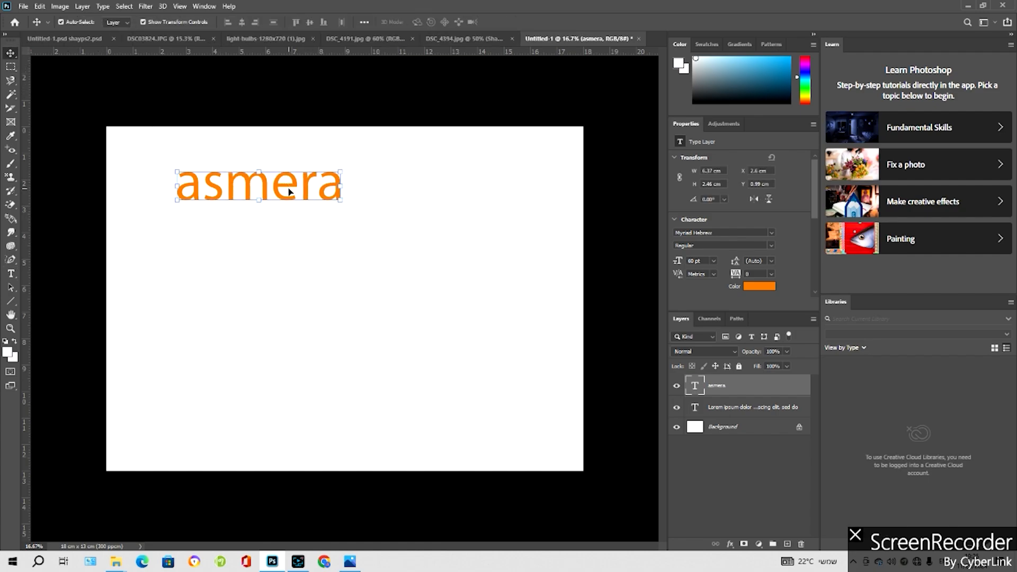
{"action": "left_click_drag", "start_coordinate": [288, 192], "coordinate": [320, 247]}
{"action": "key", "text": "ctrl+t"}
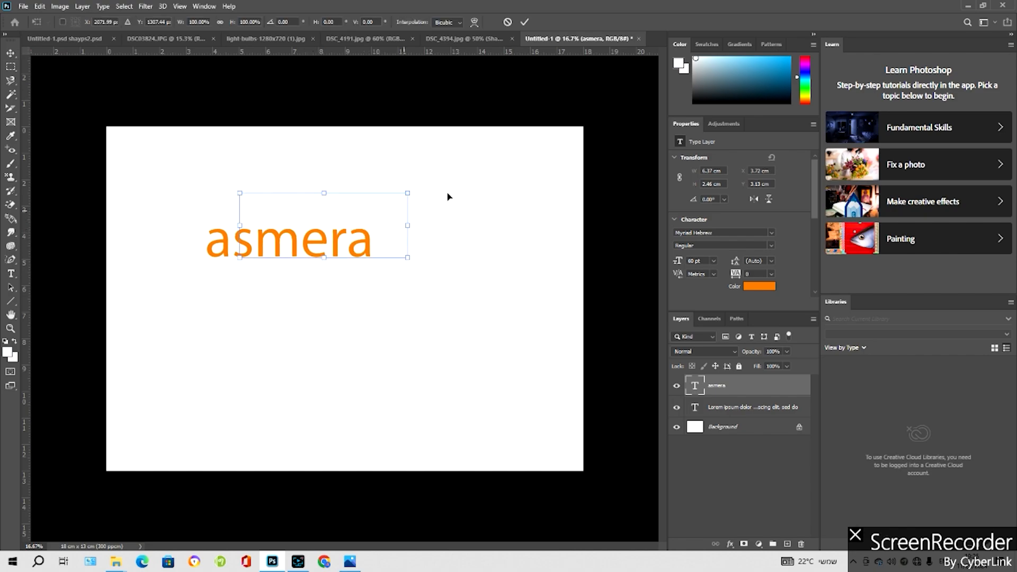
{"action": "left_click_drag", "start_coordinate": [448, 196], "coordinate": [551, 151]}
{"action": "left_click_drag", "start_coordinate": [308, 232], "coordinate": [204, 323]}
{"action": "left_click_drag", "start_coordinate": [483, 165], "coordinate": [512, 200]}
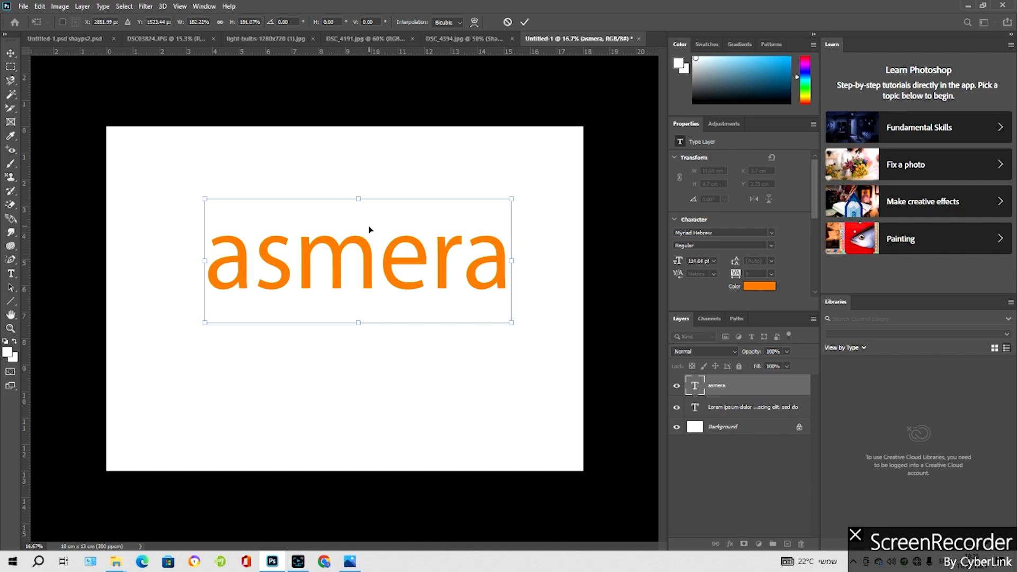
{"action": "left_click", "coordinate": [7, 66]}
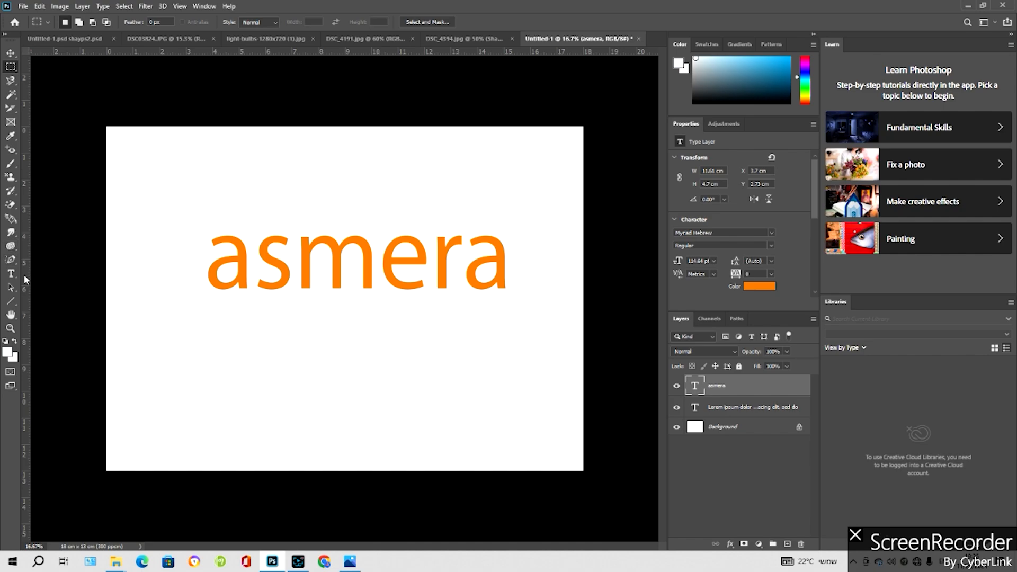
Start a vertical text line just left of "asmera" with the Vertical Type tool and clear its placeholder text
{"action": "left_click", "coordinate": [11, 273]}
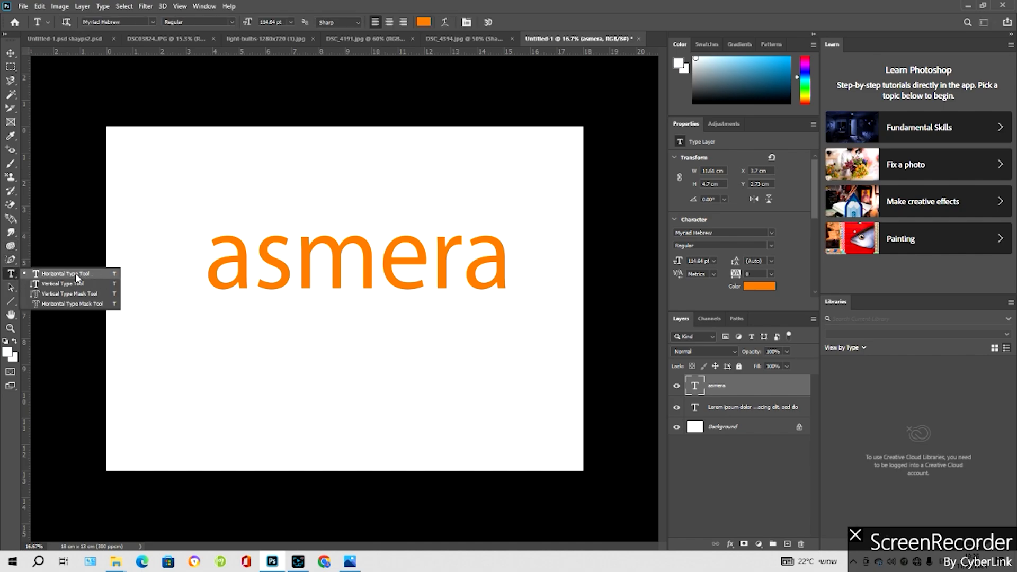
{"action": "left_click", "coordinate": [66, 284]}
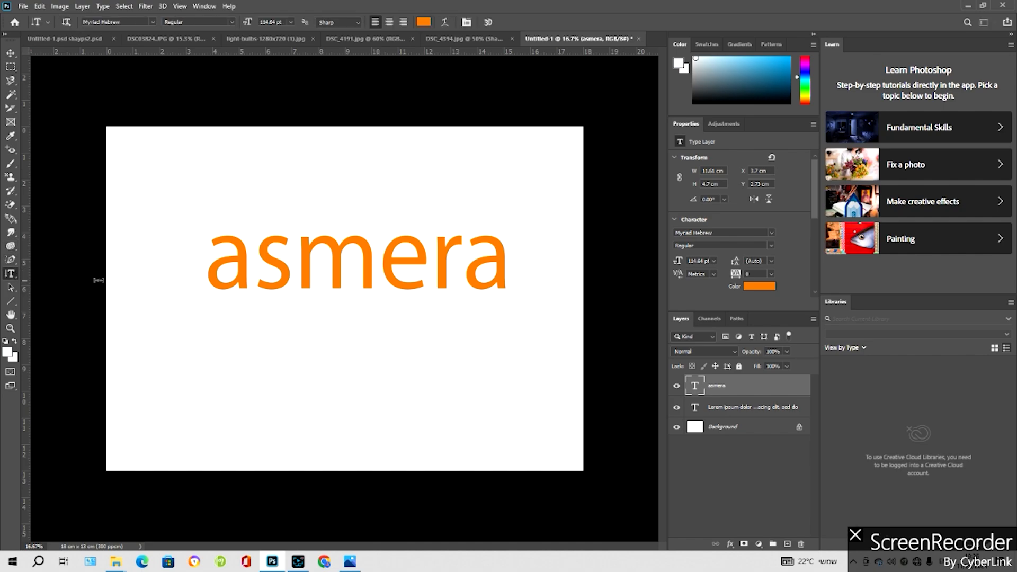
{"action": "left_click", "coordinate": [194, 212]}
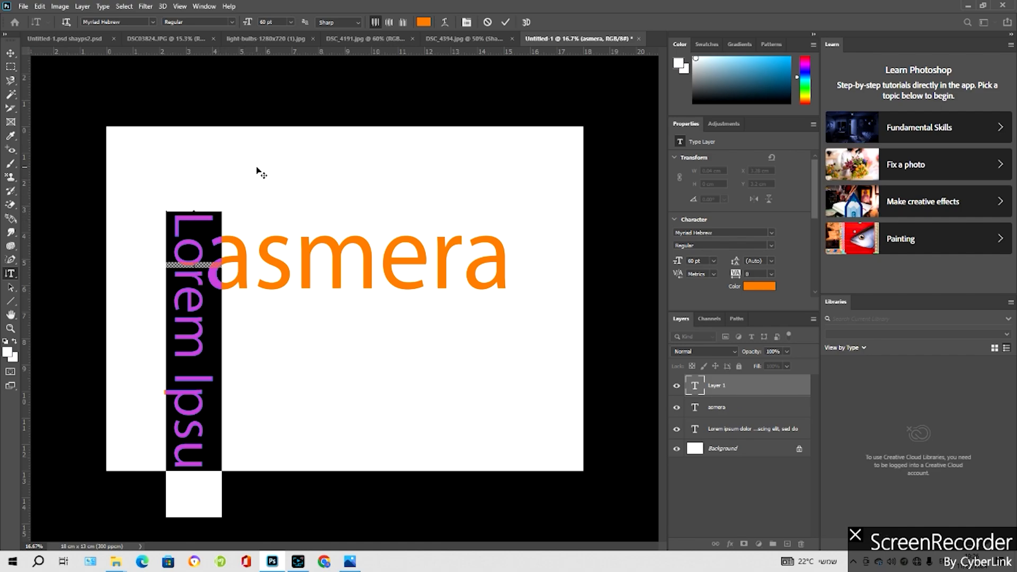
{"action": "key", "text": "BackSpace"}
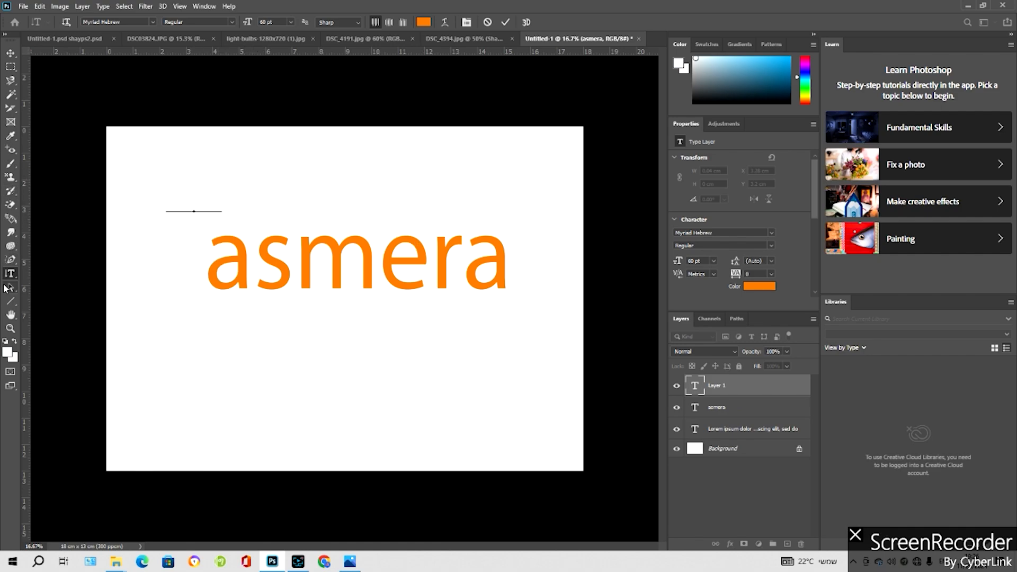
Enter the text "asmera" on the new vertical text line beside the horizontal word
{"action": "right_click", "coordinate": [10, 273]}
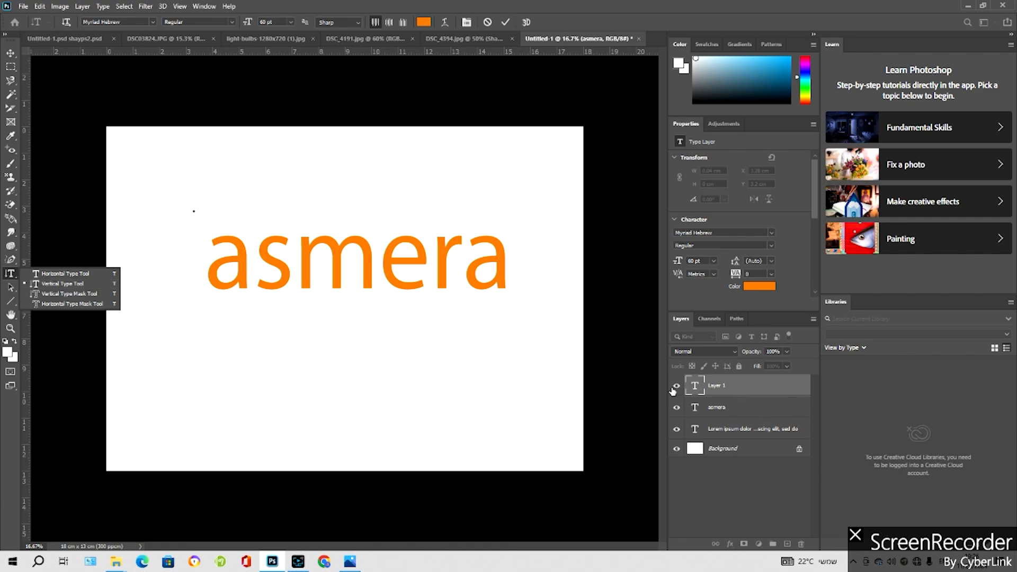
{"action": "left_click", "coordinate": [676, 408]}
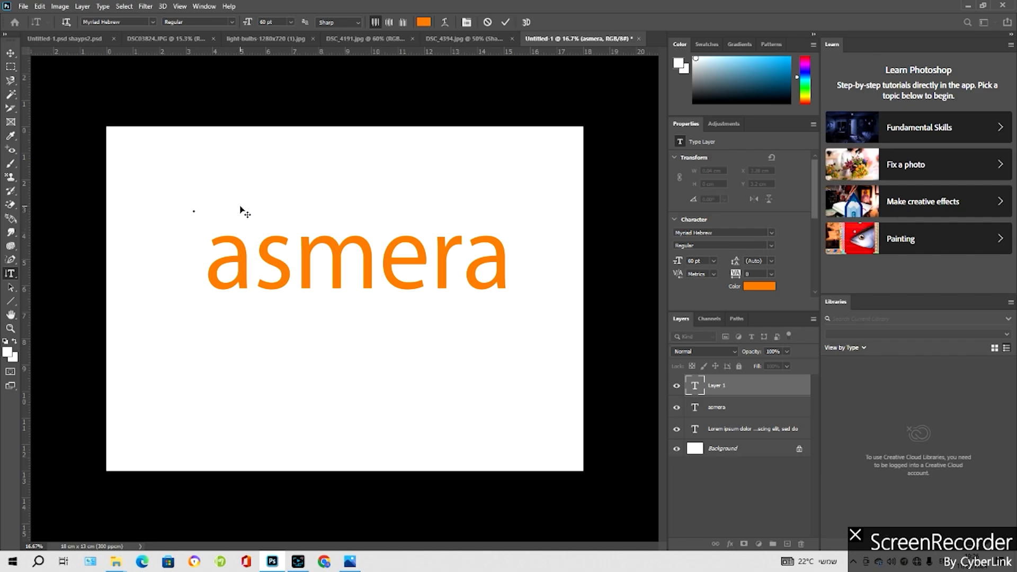
{"action": "type", "text": "as"}
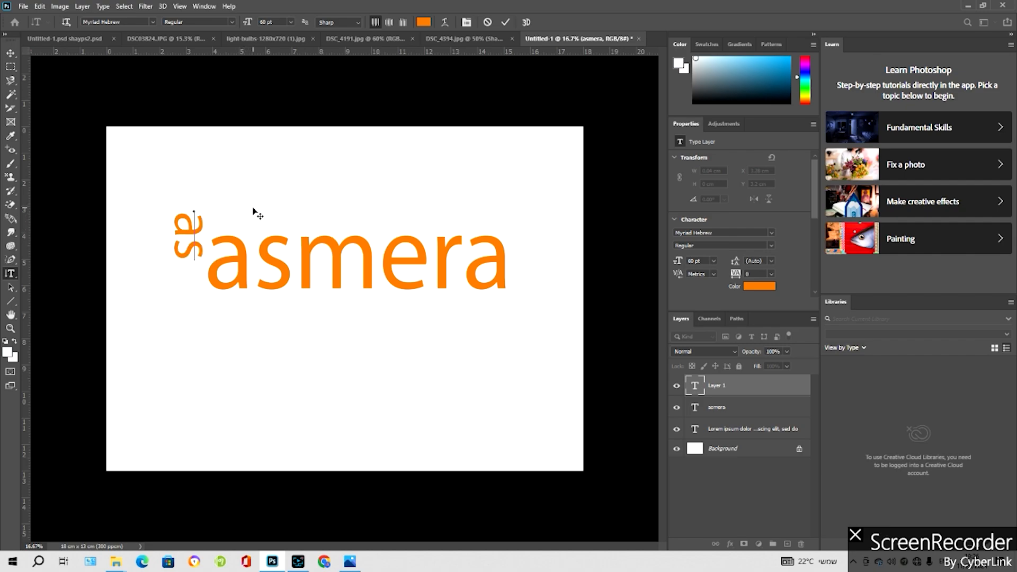
{"action": "type", "text": "mera"}
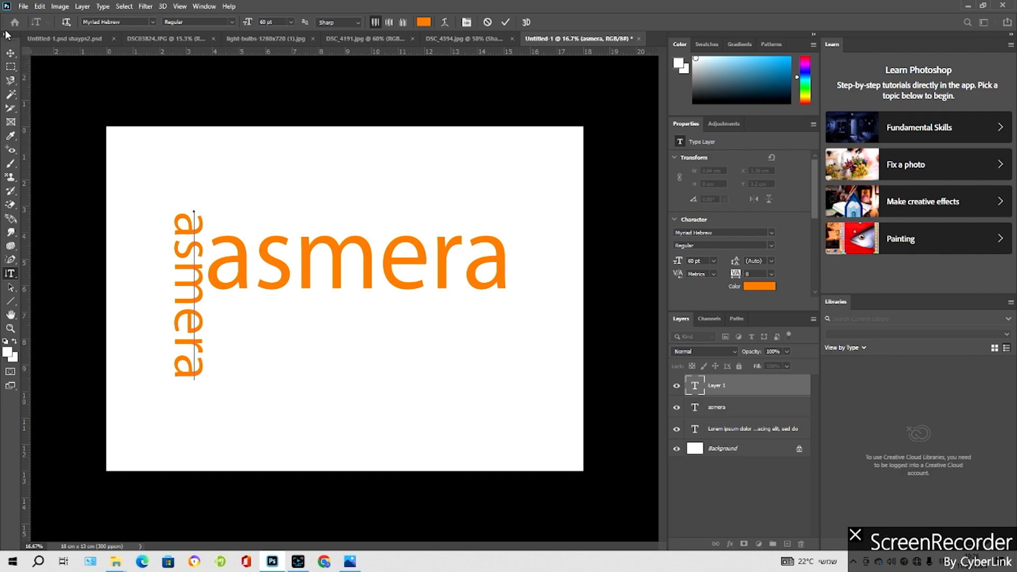
Stretch the vertical "asmera" text to about 128% height and move it farther left of the horizontal word
{"action": "left_click", "coordinate": [11, 53]}
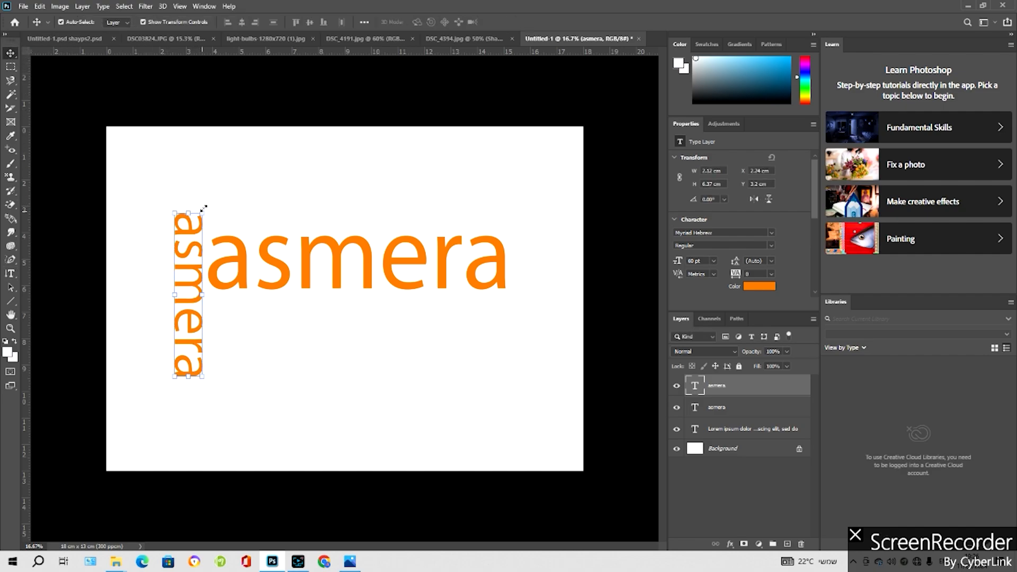
{"action": "left_click_drag", "start_coordinate": [203, 211], "coordinate": [225, 163]}
{"action": "left_click_drag", "start_coordinate": [197, 207], "coordinate": [179, 225]}
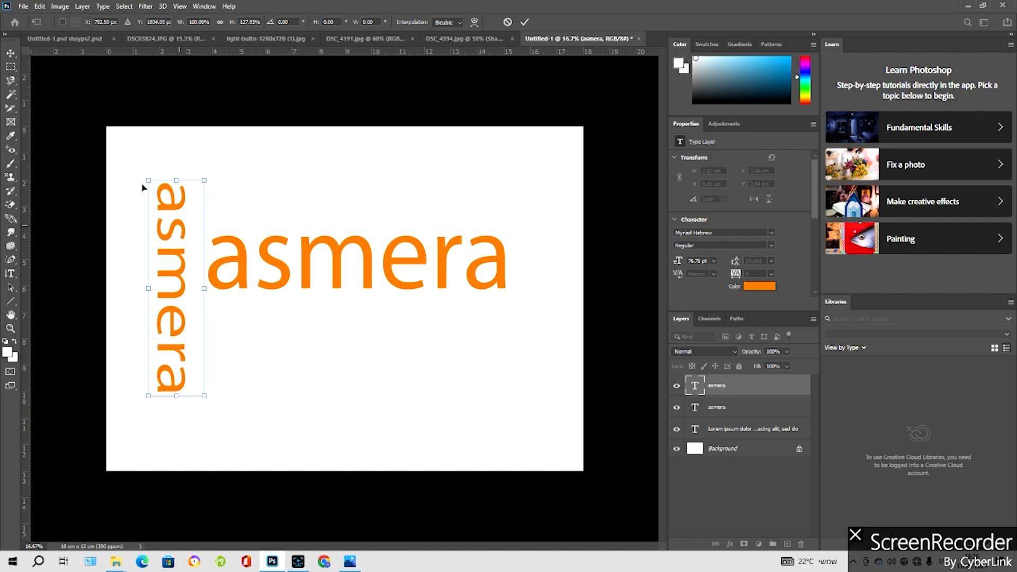
{"action": "left_click", "coordinate": [7, 71]}
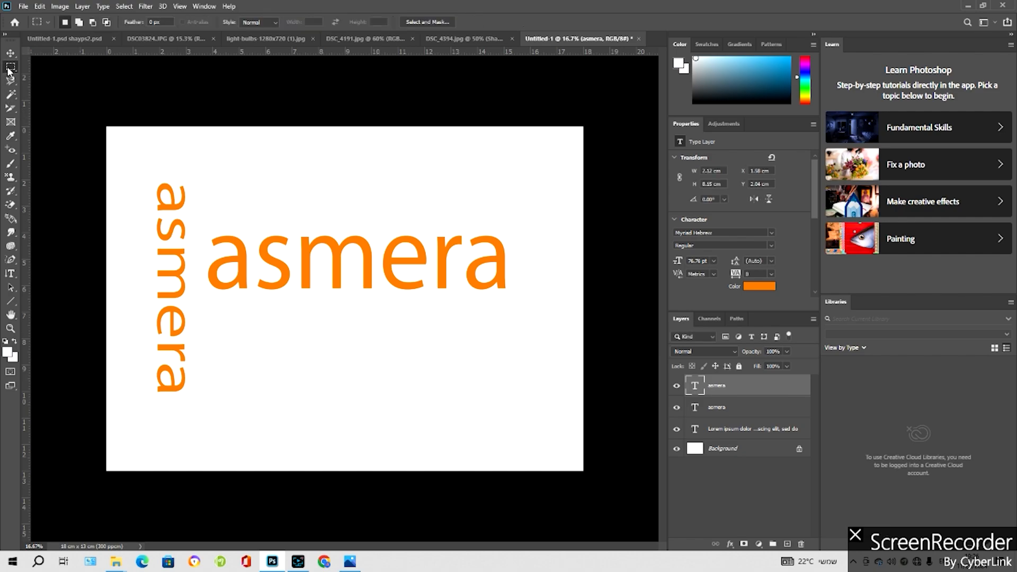
Create a vertical type mask selection reading "asmera" below the horizontal word and move it upward together with the vertical text
{"action": "left_click", "coordinate": [10, 273]}
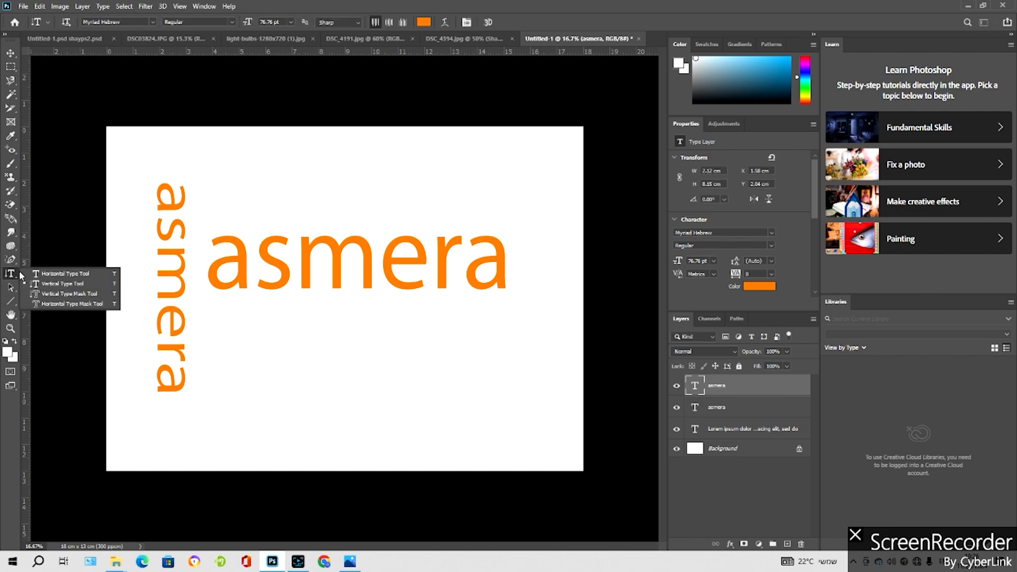
{"action": "left_click", "coordinate": [46, 295]}
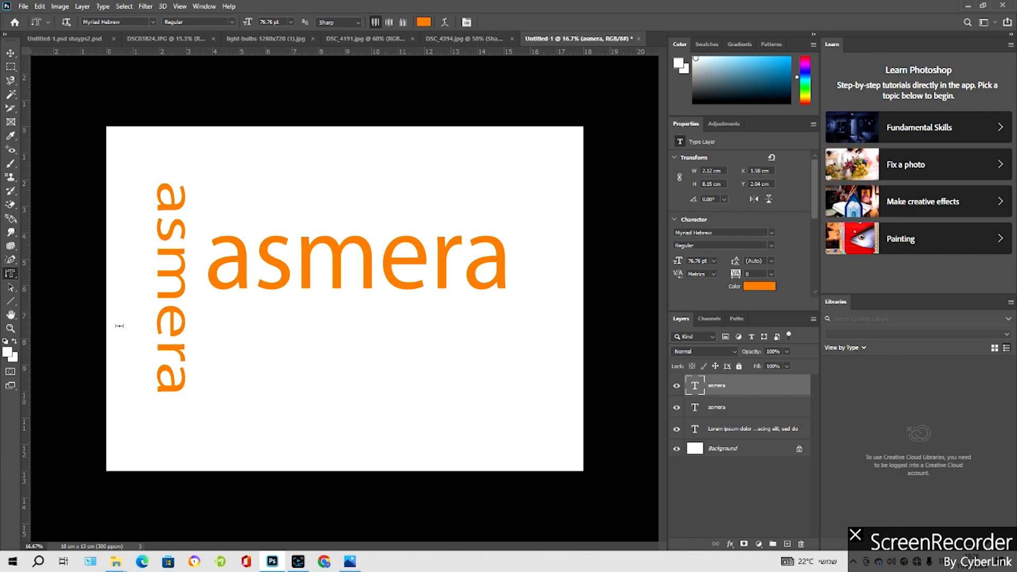
{"action": "left_click", "coordinate": [246, 341]}
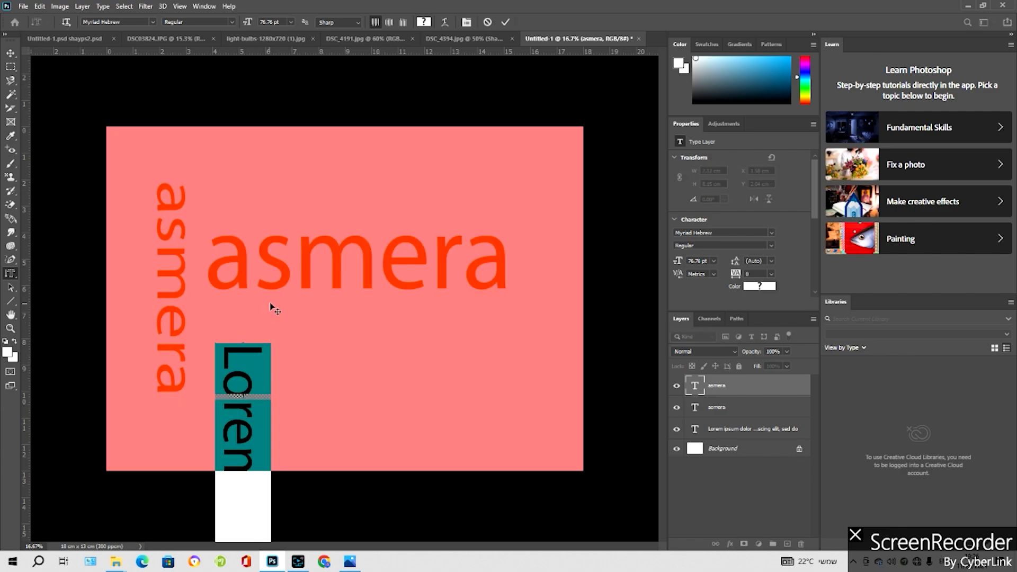
{"action": "type", "text": "as"}
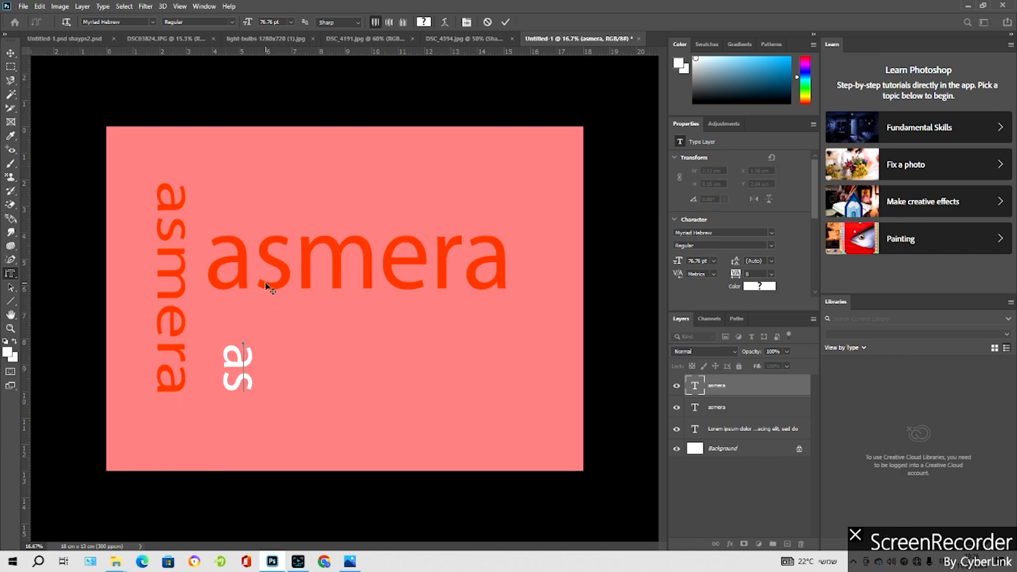
{"action": "type", "text": "me"}
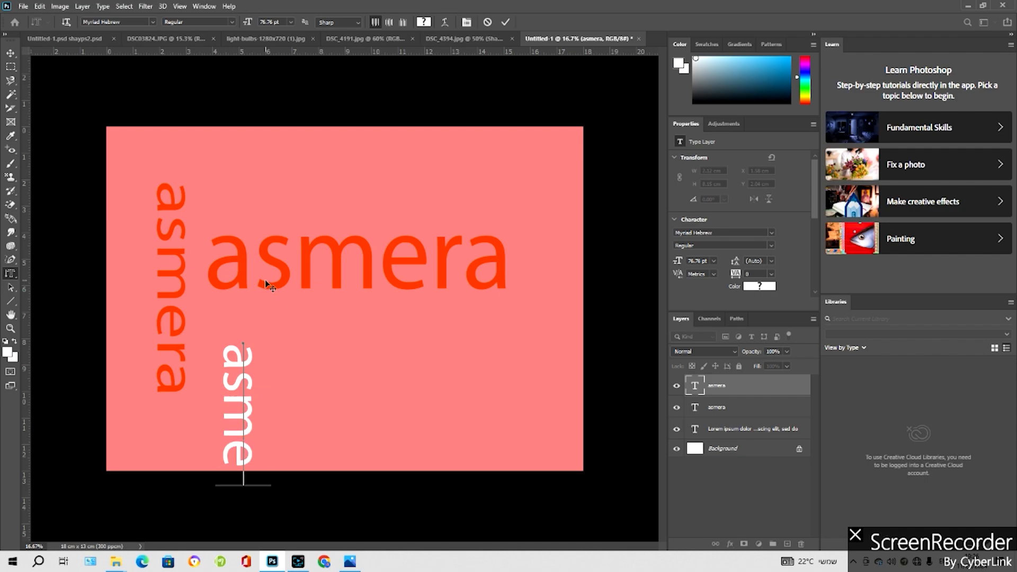
{"action": "left_click", "coordinate": [11, 53]}
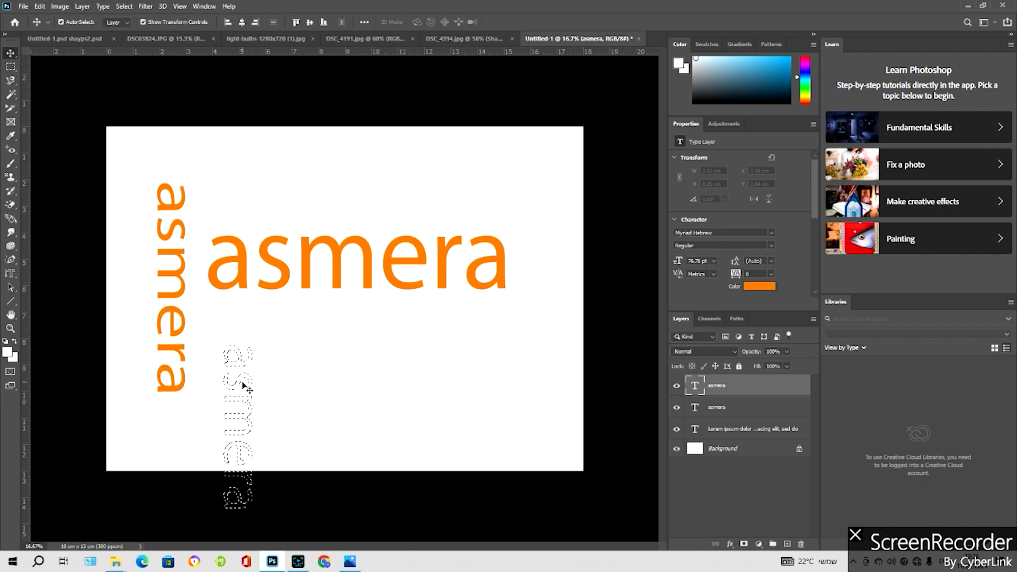
{"action": "left_click_drag", "start_coordinate": [244, 379], "coordinate": [243, 329]}
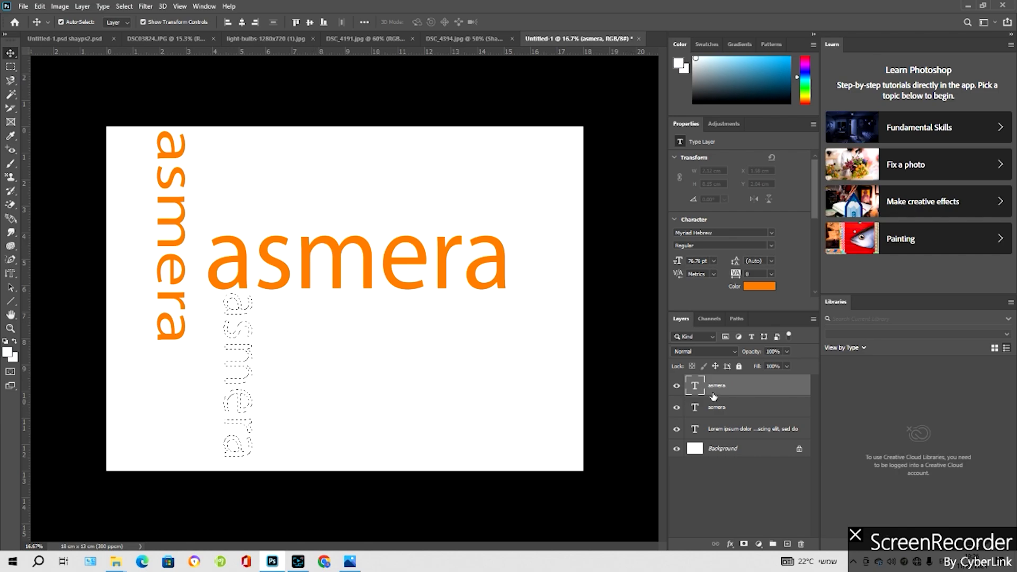
Create a horizontal type mask selection reading "hrizontal" below the horizontal "asmera" and move it slightly down and left with the vertical text
{"action": "left_click", "coordinate": [11, 278]}
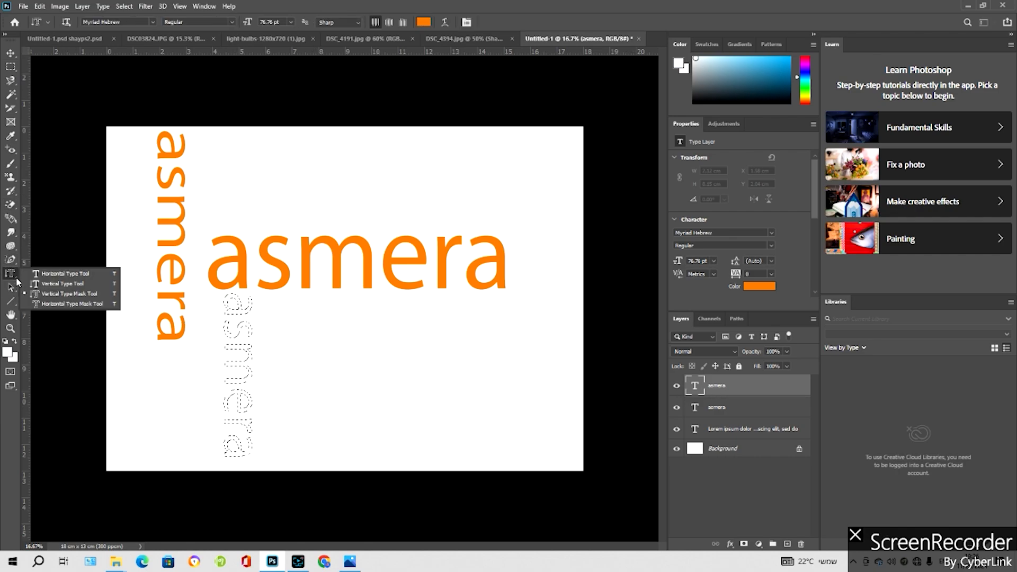
{"action": "left_click", "coordinate": [44, 304]}
{"action": "left_click", "coordinate": [324, 359]}
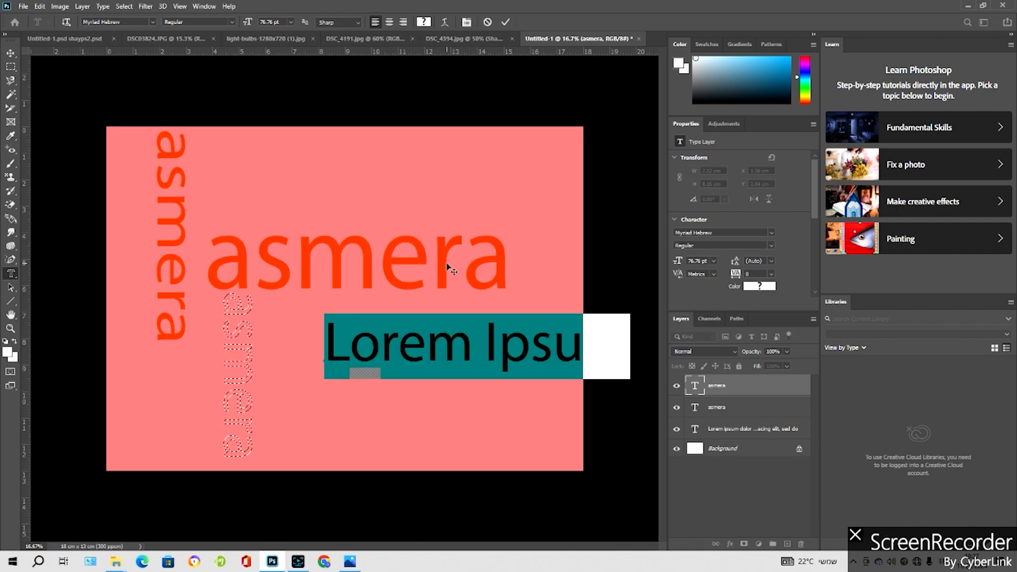
{"action": "key", "text": "BackSpace"}
{"action": "type", "text": "h"}
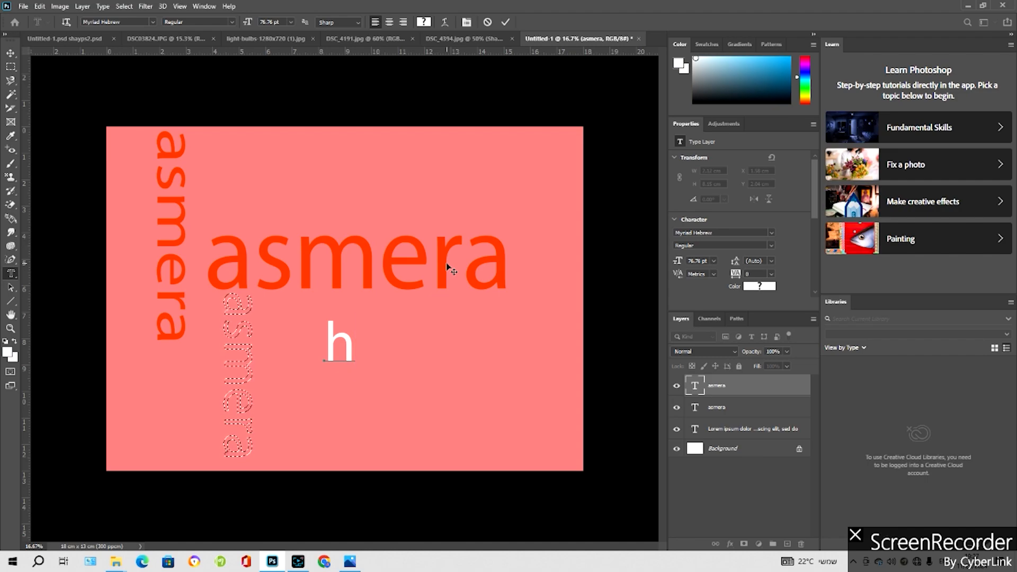
{"action": "type", "text": "rizont"}
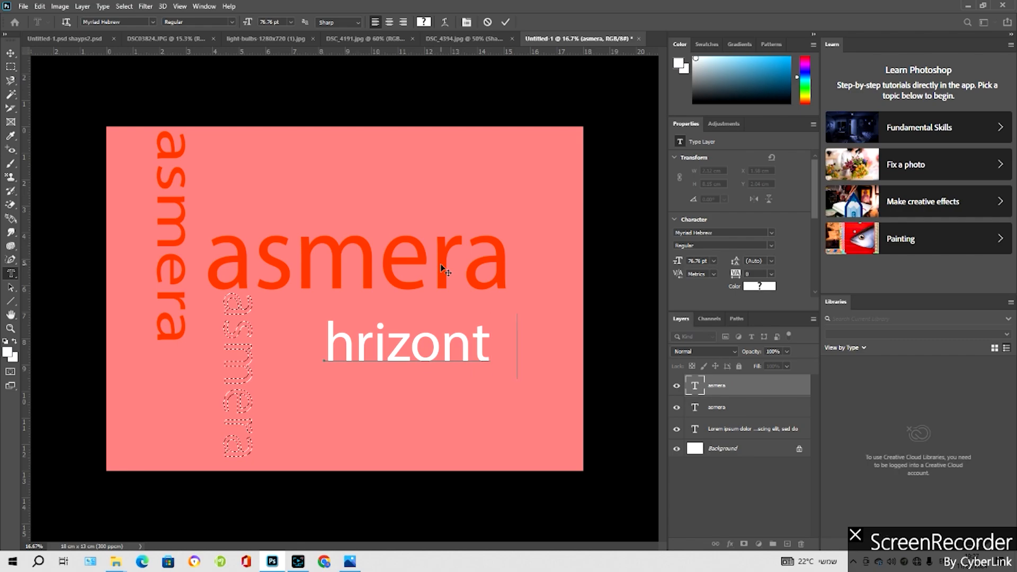
{"action": "type", "text": "al"}
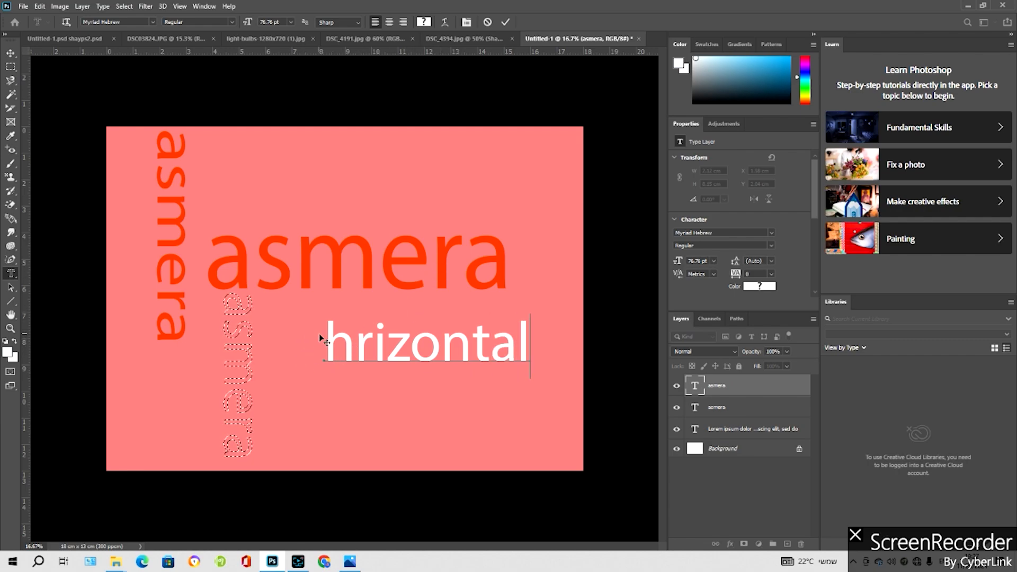
{"action": "left_click_drag", "start_coordinate": [324, 342], "coordinate": [551, 317]}
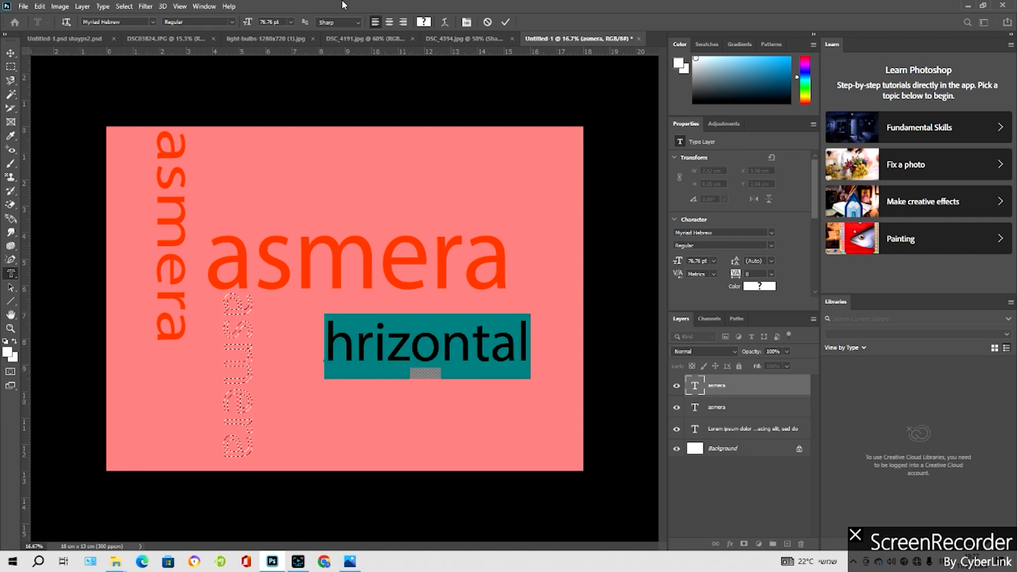
{"action": "left_click", "coordinate": [11, 53]}
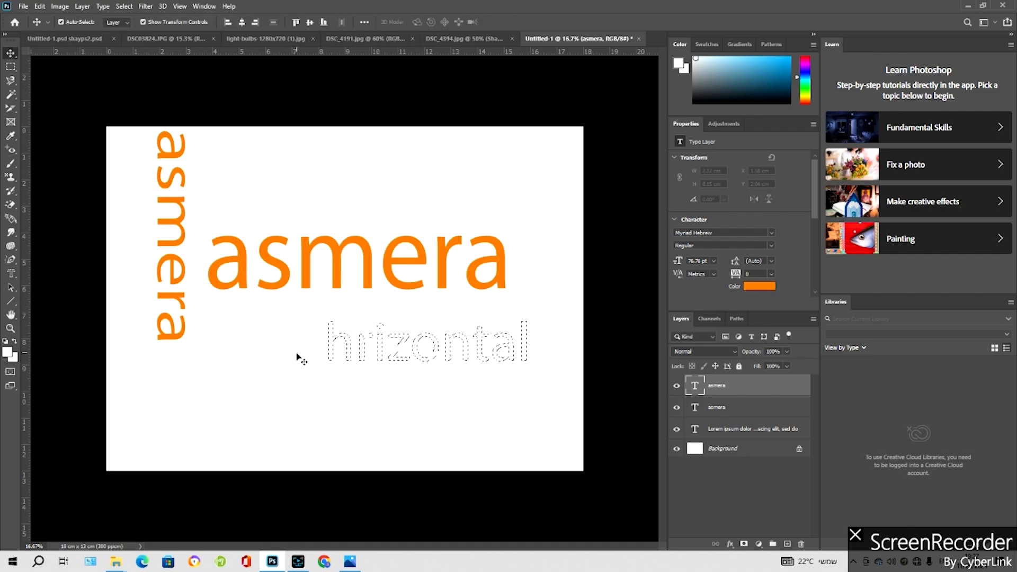
{"action": "left_click_drag", "start_coordinate": [290, 318], "coordinate": [262, 331]}
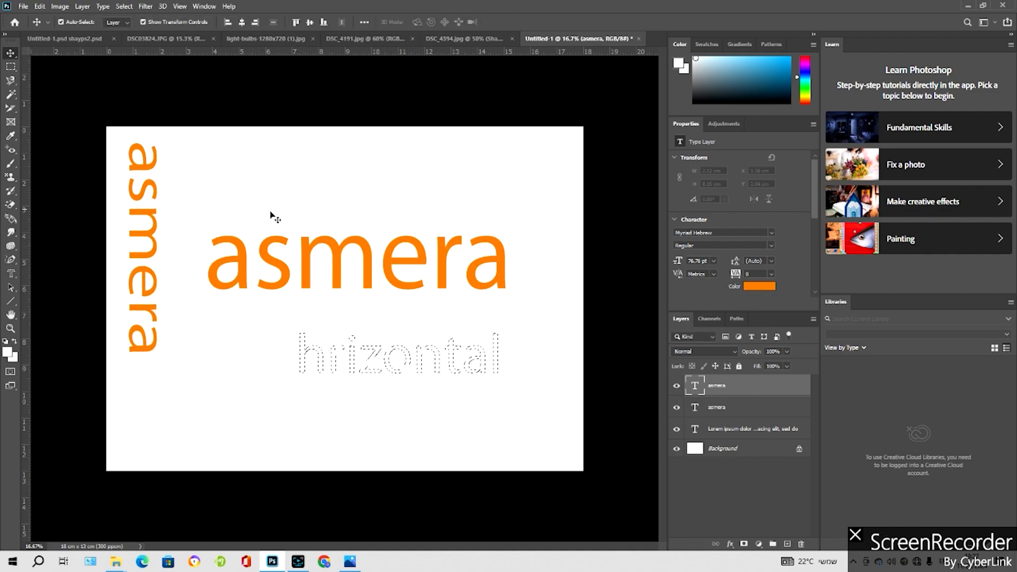
Check the available type tools and font sizes, and set the vertical "asmera" text's colour to near-black
{"action": "left_click", "coordinate": [11, 274]}
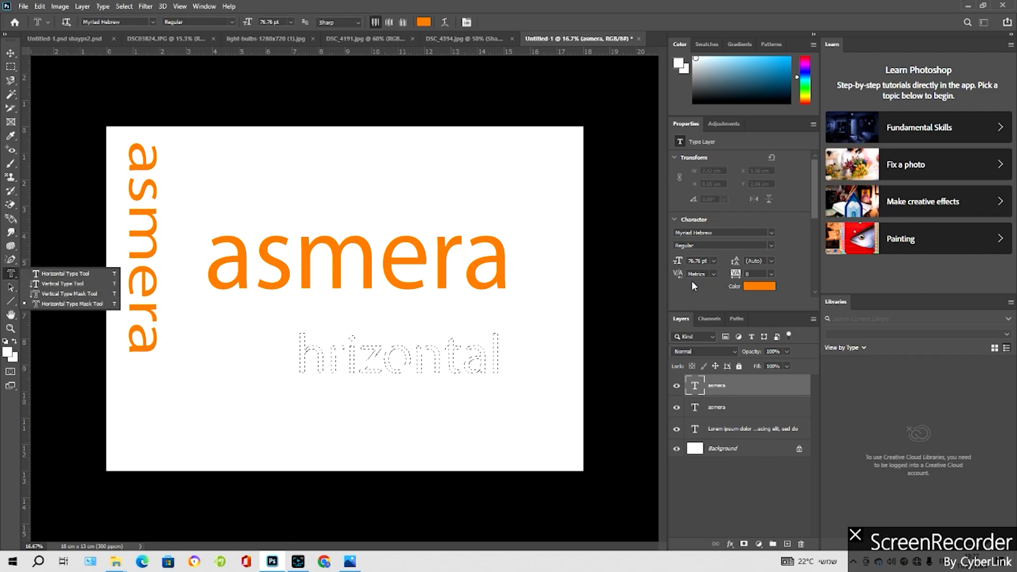
{"action": "left_click", "coordinate": [713, 262]}
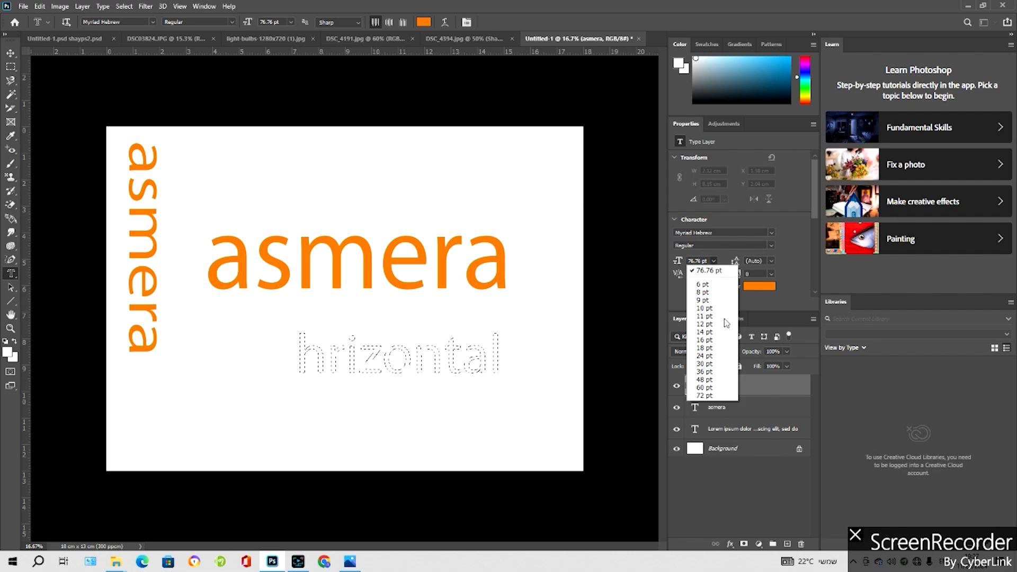
{"action": "left_click", "coordinate": [716, 261]}
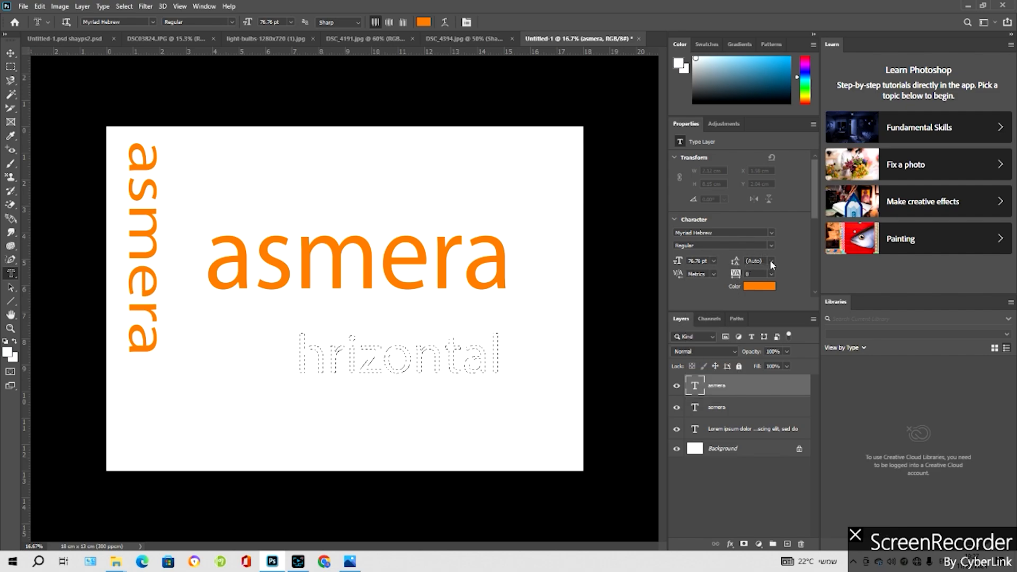
{"action": "left_click", "coordinate": [761, 287]}
{"action": "left_click", "coordinate": [693, 364]}
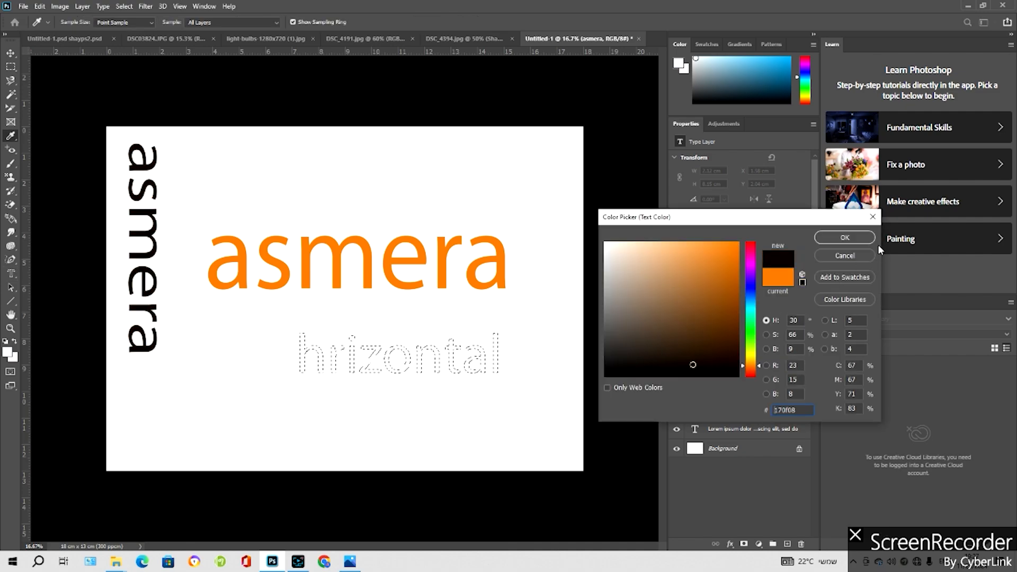
{"action": "mouse_move", "coordinate": [697, 364]}
{"action": "left_mouse_down"}
{"action": "mouse_move", "coordinate": [613, 370]}
{"action": "mouse_move", "coordinate": [734, 373]}
{"action": "left_mouse_up"}
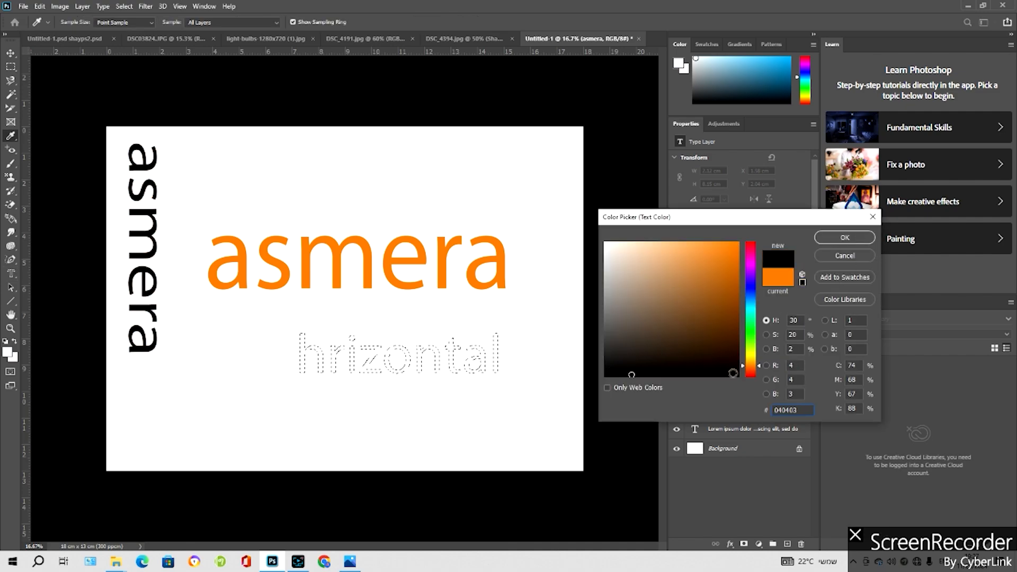
{"action": "left_click", "coordinate": [846, 237]}
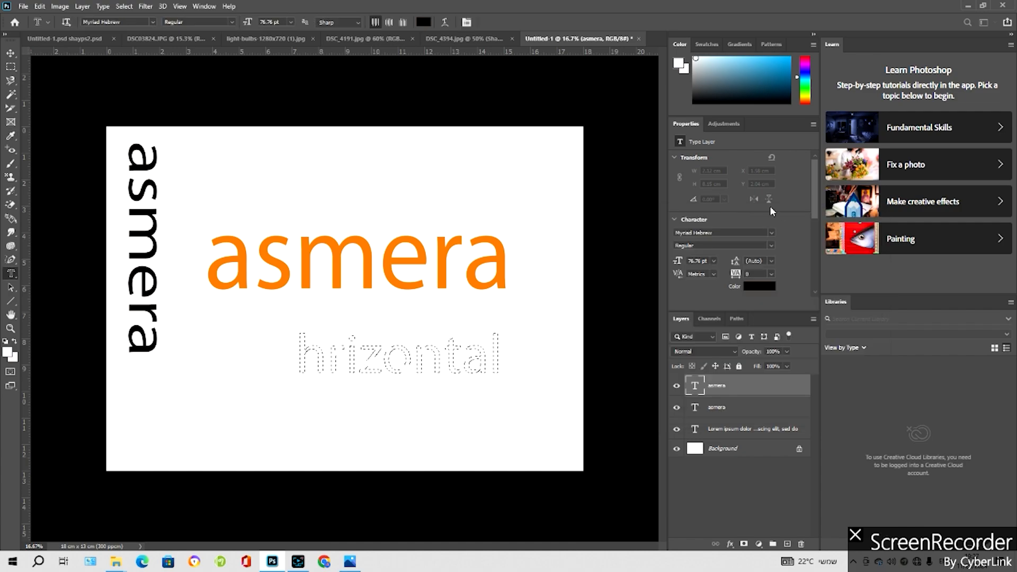
Review the font style choices and change the vertical "asmera" text's font to Guttman Miryam
{"action": "left_click", "coordinate": [712, 245]}
{"action": "left_click", "coordinate": [772, 245]}
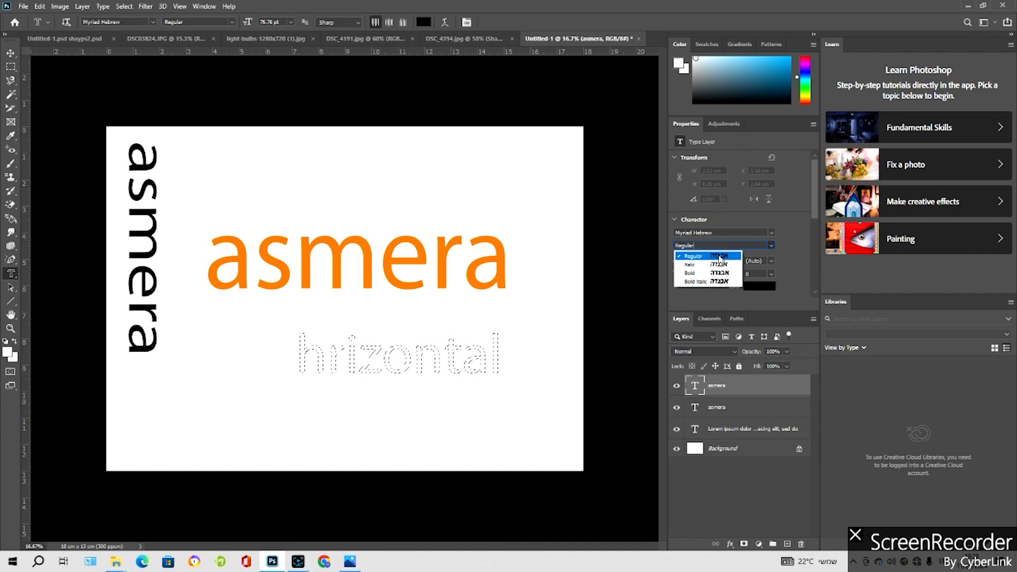
{"action": "left_click", "coordinate": [713, 301]}
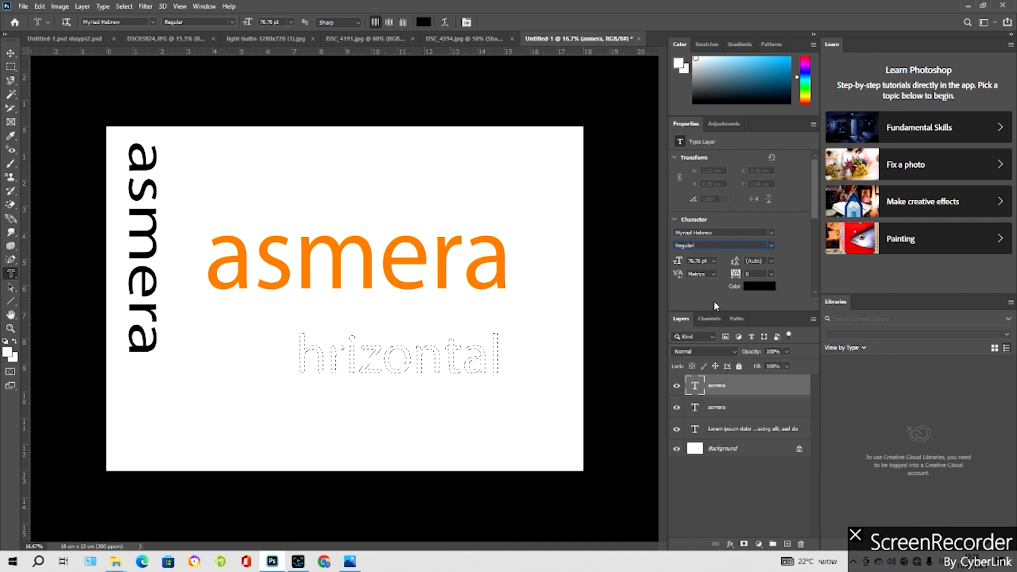
{"action": "left_click", "coordinate": [771, 234]}
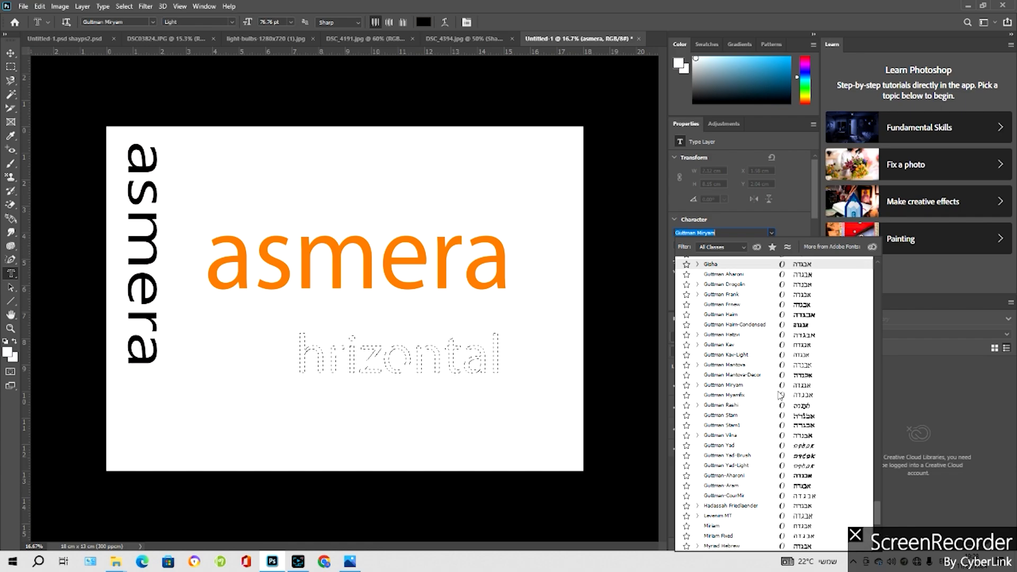
{"action": "scroll", "coordinate": [781, 395], "scroll_direction": "down", "scroll_amount": 2}
{"action": "left_click", "coordinate": [774, 385]}
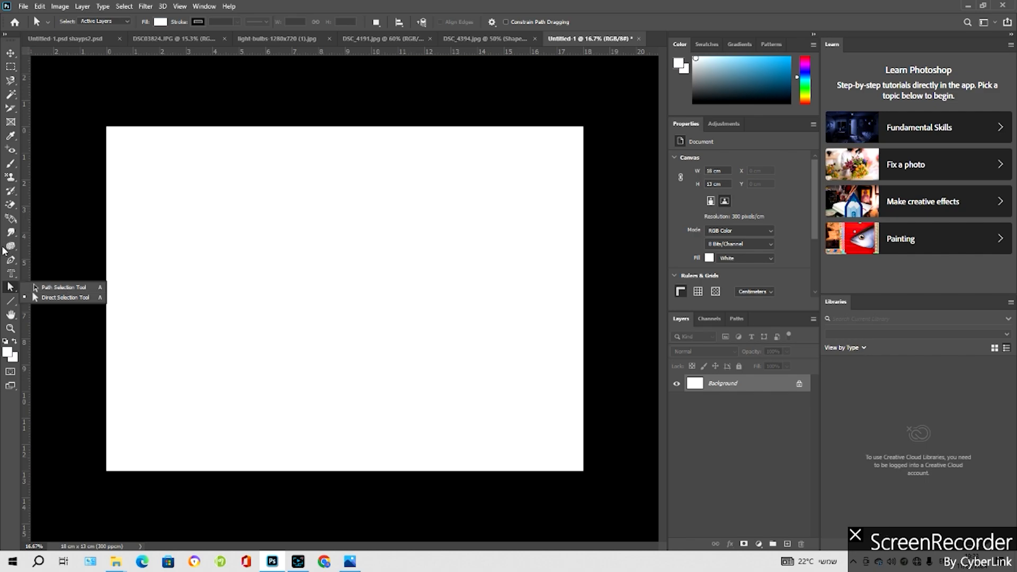
Place a Pen path anchor point near the blank canvas's upper-left corner with long diagonal direction handles
{"action": "left_click", "coordinate": [16, 264]}
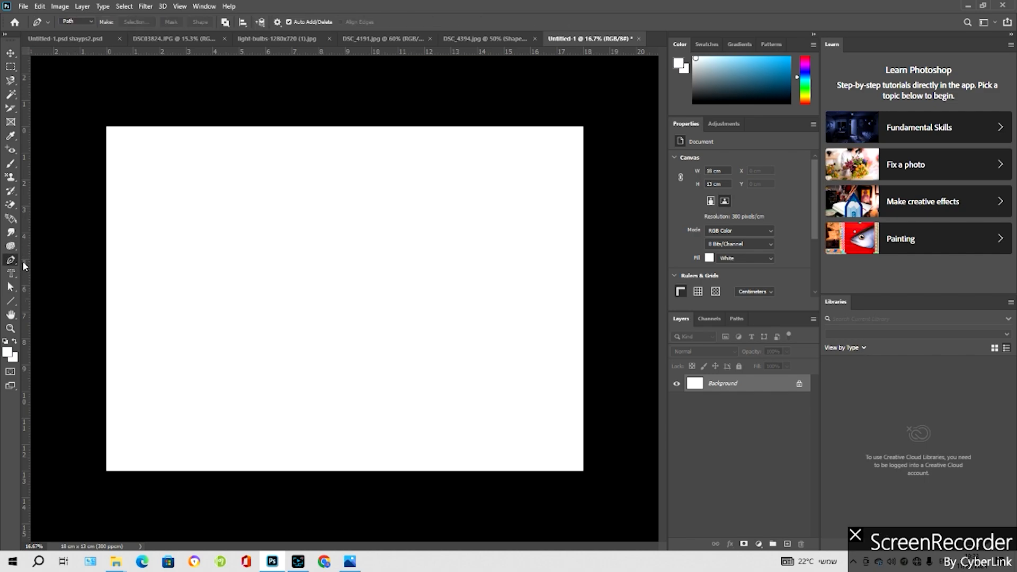
{"action": "right_click", "coordinate": [16, 263]}
{"action": "left_click", "coordinate": [56, 264]}
{"action": "left_click_drag", "start_coordinate": [156, 192], "coordinate": [334, 310]}
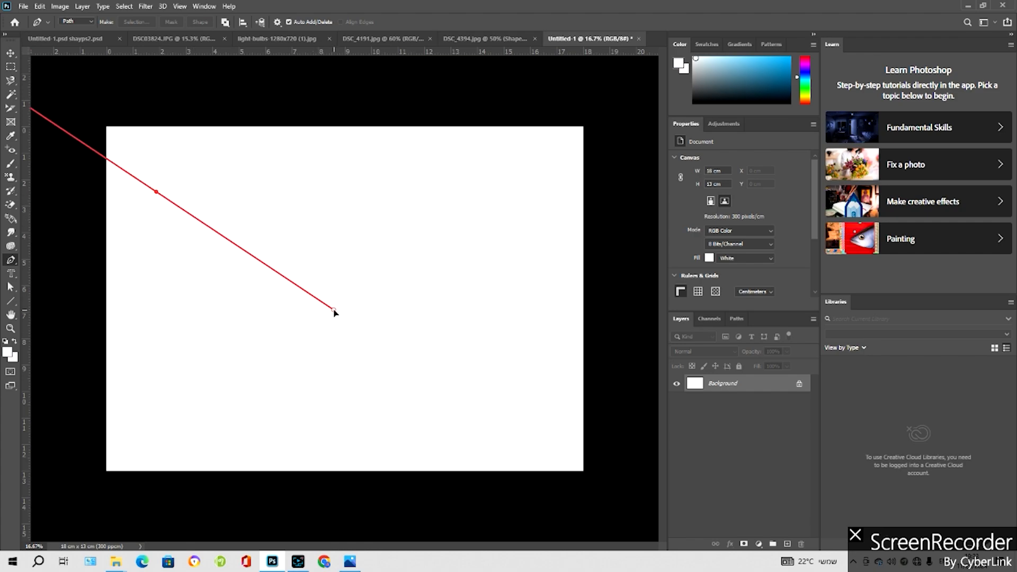
Move the path's anchor point to the middle of the canvas and pull in its lower-right direction handle
{"action": "left_click", "coordinate": [12, 286]}
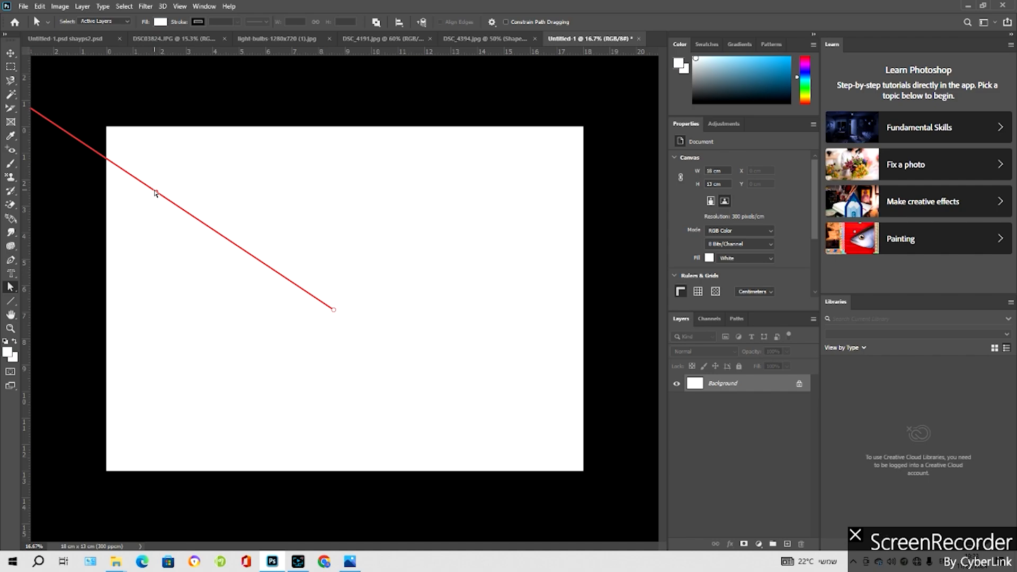
{"action": "left_click_drag", "start_coordinate": [155, 193], "coordinate": [336, 268]}
{"action": "left_click", "coordinate": [157, 193]}
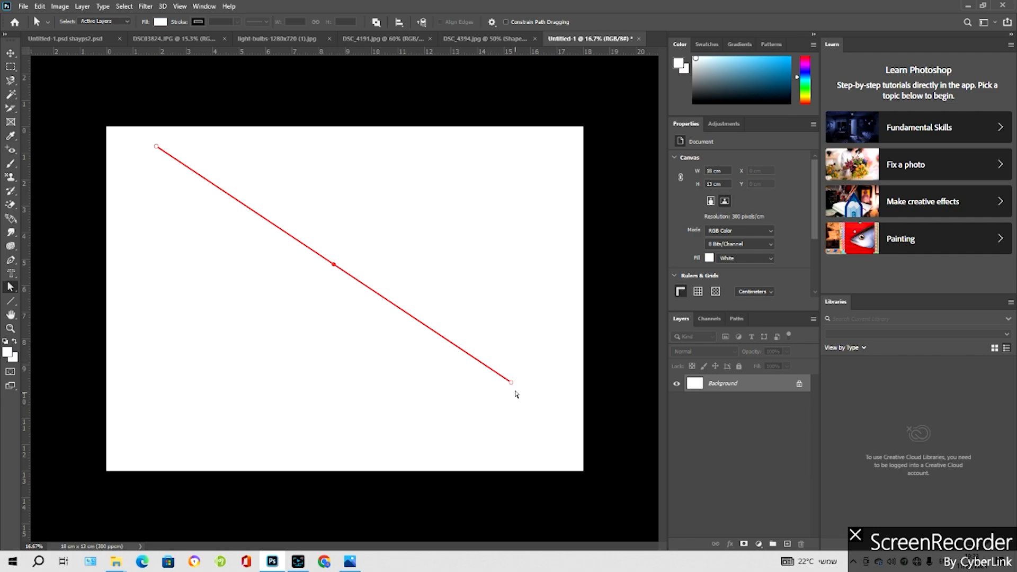
{"action": "left_click_drag", "start_coordinate": [513, 383], "coordinate": [333, 260]}
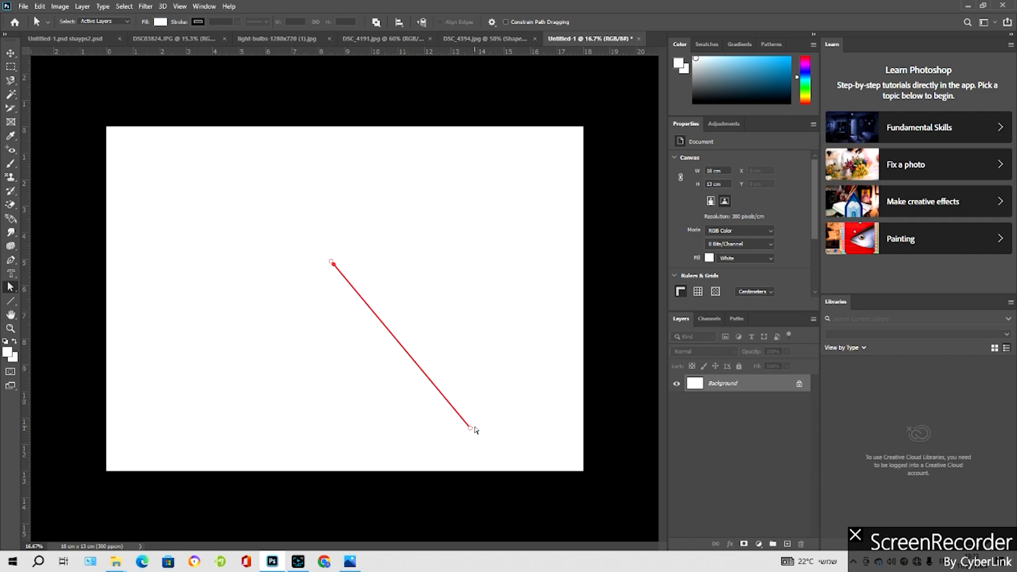
{"action": "mouse_move", "coordinate": [470, 429]}
{"action": "left_mouse_down"}
{"action": "mouse_move", "coordinate": [498, 355]}
{"action": "mouse_move", "coordinate": [485, 428]}
{"action": "left_mouse_up"}
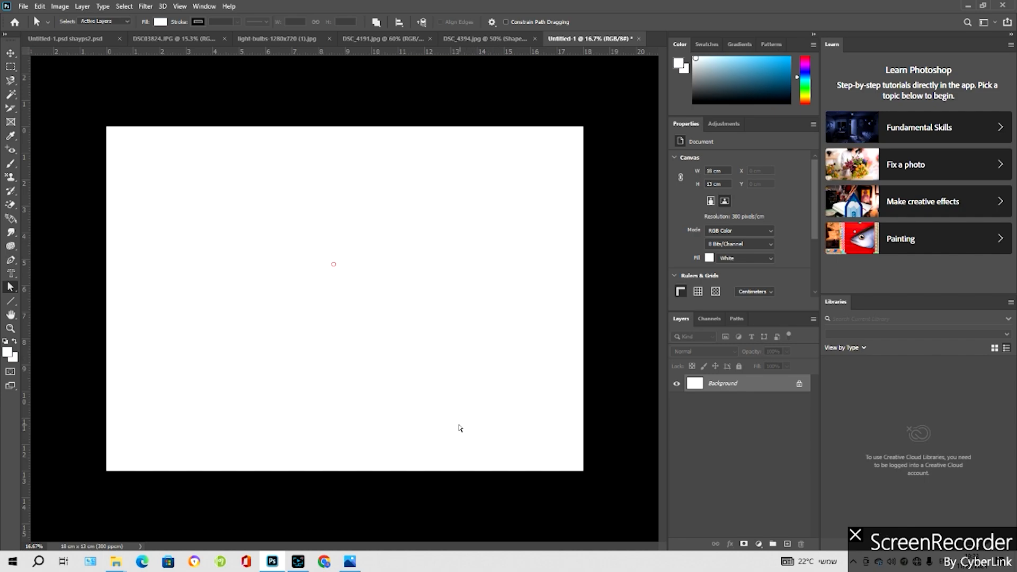
Shift the anchor point slightly up and left and redirect its direction handles along a shallower diagonal
{"action": "left_click_drag", "start_coordinate": [336, 265], "coordinate": [311, 243]}
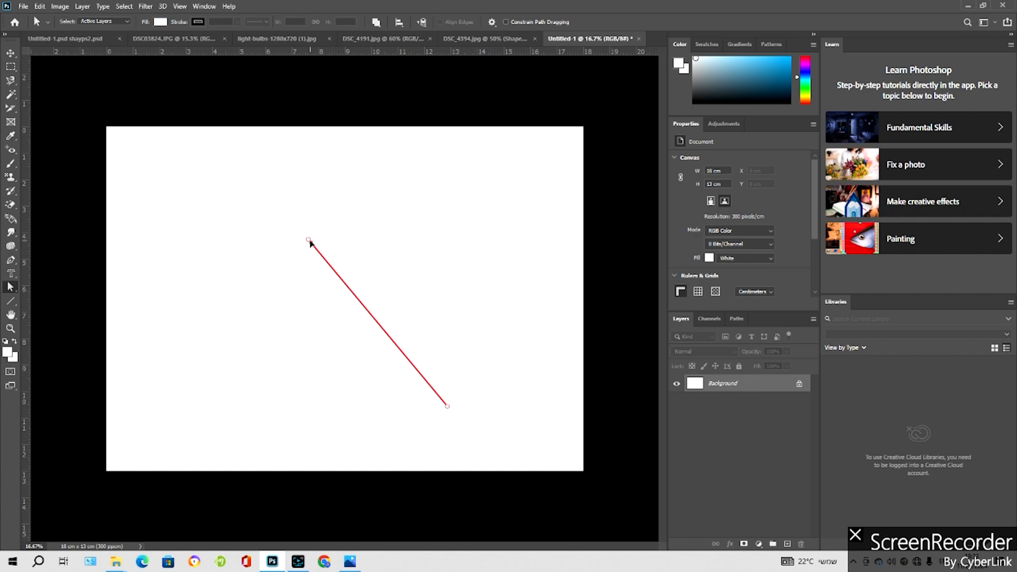
{"action": "left_click_drag", "start_coordinate": [445, 404], "coordinate": [524, 191]}
{"action": "left_click_drag", "start_coordinate": [308, 244], "coordinate": [398, 287]}
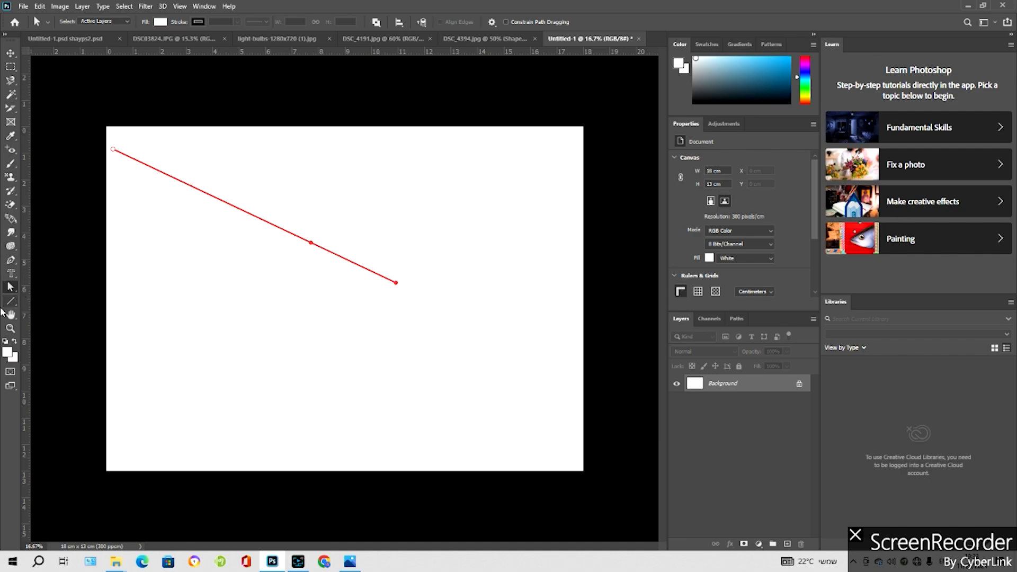
Use the Direct Selection tool to move the anchor point and its handles down and right, just past the canvas centre
{"action": "right_click", "coordinate": [10, 287]}
{"action": "left_click", "coordinate": [49, 300]}
{"action": "left_click_drag", "start_coordinate": [317, 245], "coordinate": [381, 291]}
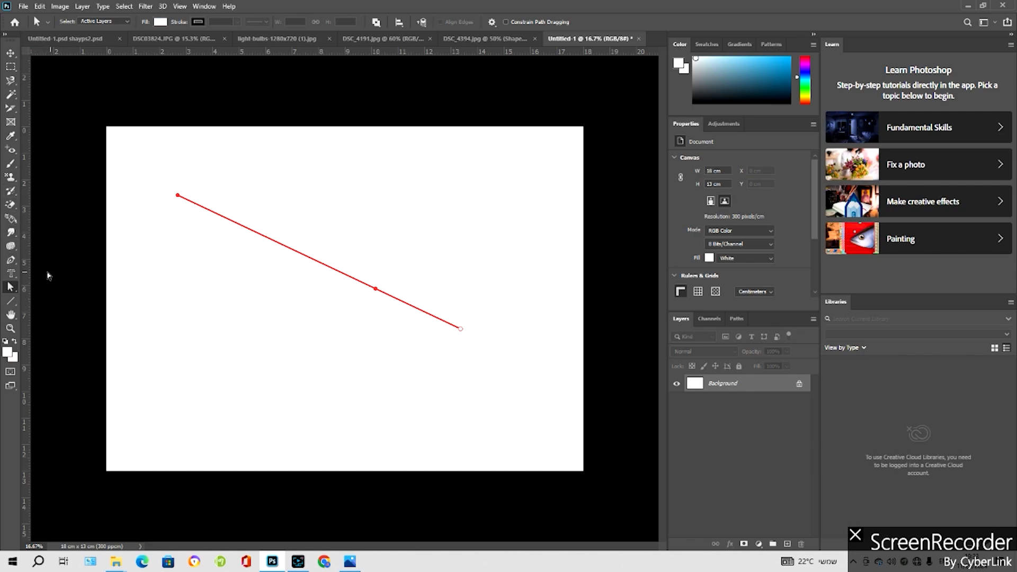
Draw a small closed seven-point outline with the Pen tool, starting and ending at the existing anchor point near the canvas centre
{"action": "left_click", "coordinate": [10, 259]}
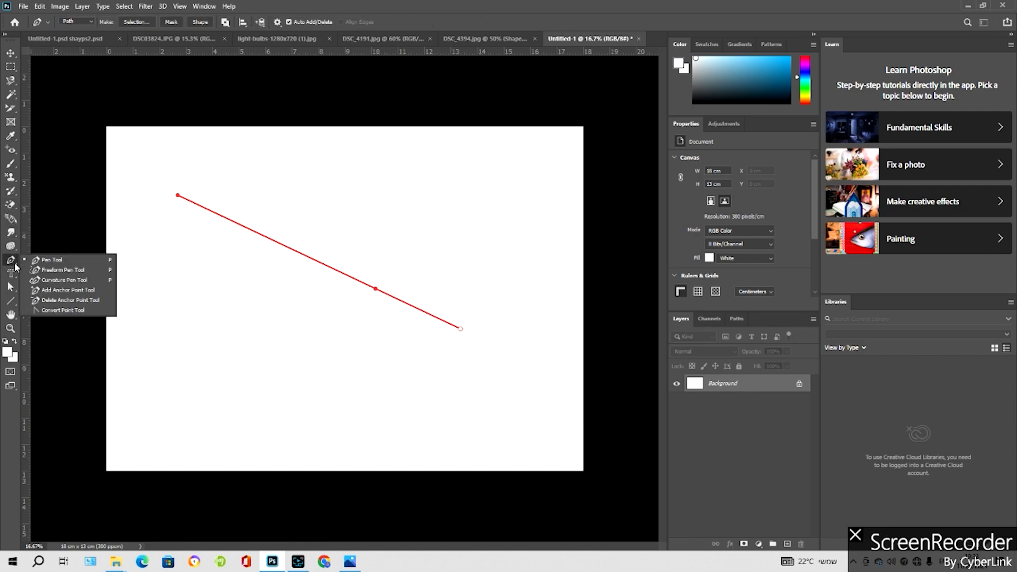
{"action": "left_click", "coordinate": [53, 260]}
{"action": "left_click_drag", "start_coordinate": [375, 289], "coordinate": [378, 259]}
{"action": "left_click", "coordinate": [350, 242]}
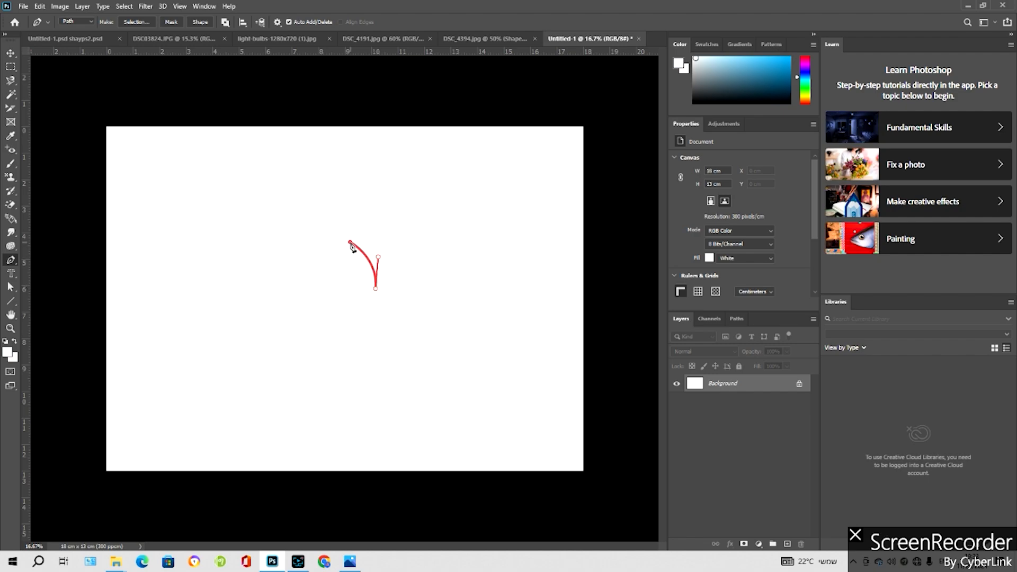
{"action": "left_click", "coordinate": [304, 249]}
{"action": "left_click", "coordinate": [291, 268]}
{"action": "left_click", "coordinate": [276, 294]}
{"action": "left_click", "coordinate": [285, 315]}
{"action": "left_click", "coordinate": [354, 322]}
{"action": "left_click", "coordinate": [376, 289]}
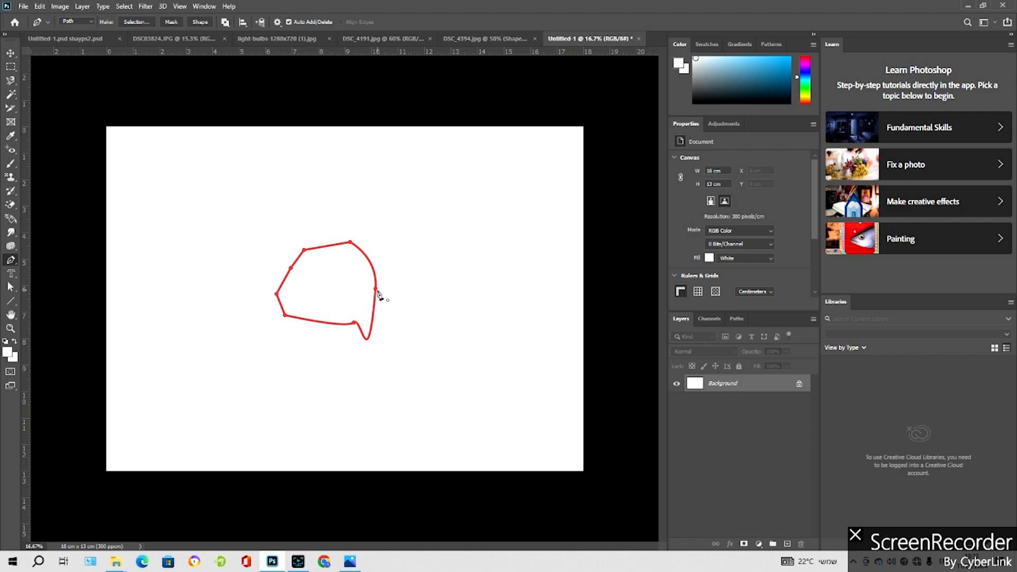
Reshape the closed path with the Direct Selection tool by pulling its left, lower-left, lower-right and right anchor points outward
{"action": "left_click", "coordinate": [10, 288]}
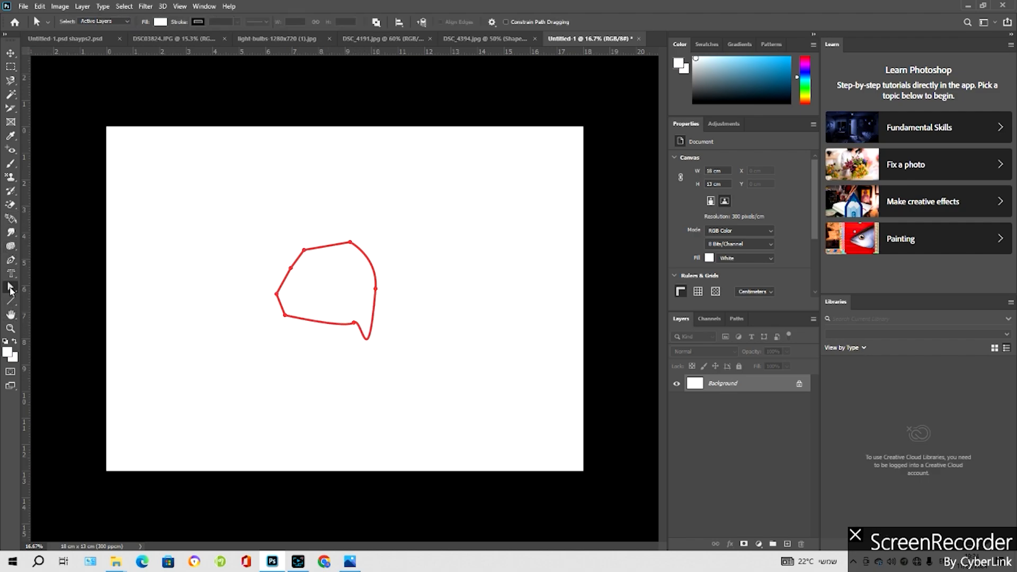
{"action": "right_click", "coordinate": [11, 291]}
{"action": "left_click", "coordinate": [54, 300]}
{"action": "left_click_drag", "start_coordinate": [305, 253], "coordinate": [266, 270]}
{"action": "left_click_drag", "start_coordinate": [285, 315], "coordinate": [287, 352]}
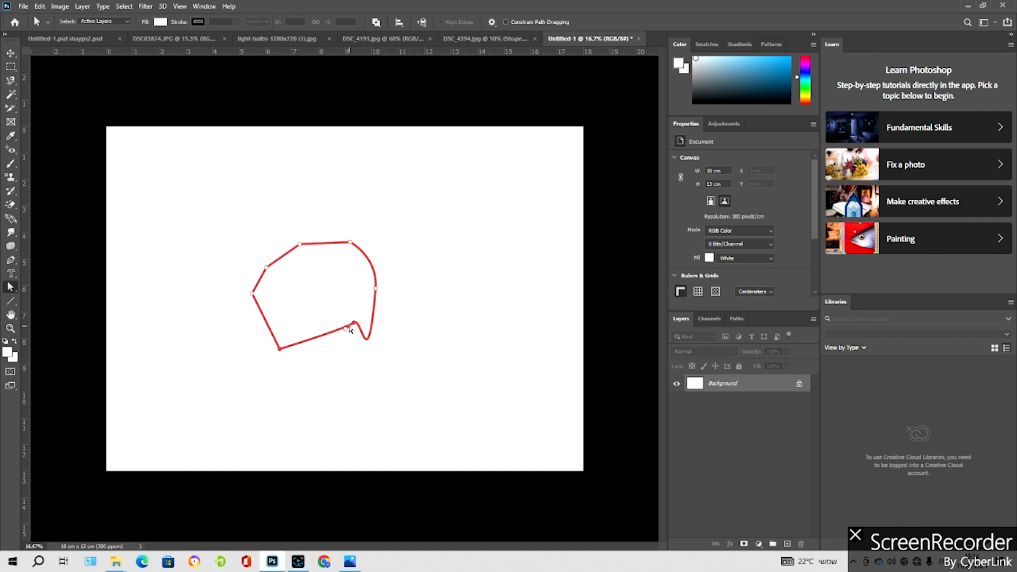
{"action": "left_click_drag", "start_coordinate": [347, 329], "coordinate": [367, 364]}
{"action": "left_click_drag", "start_coordinate": [375, 290], "coordinate": [412, 272]}
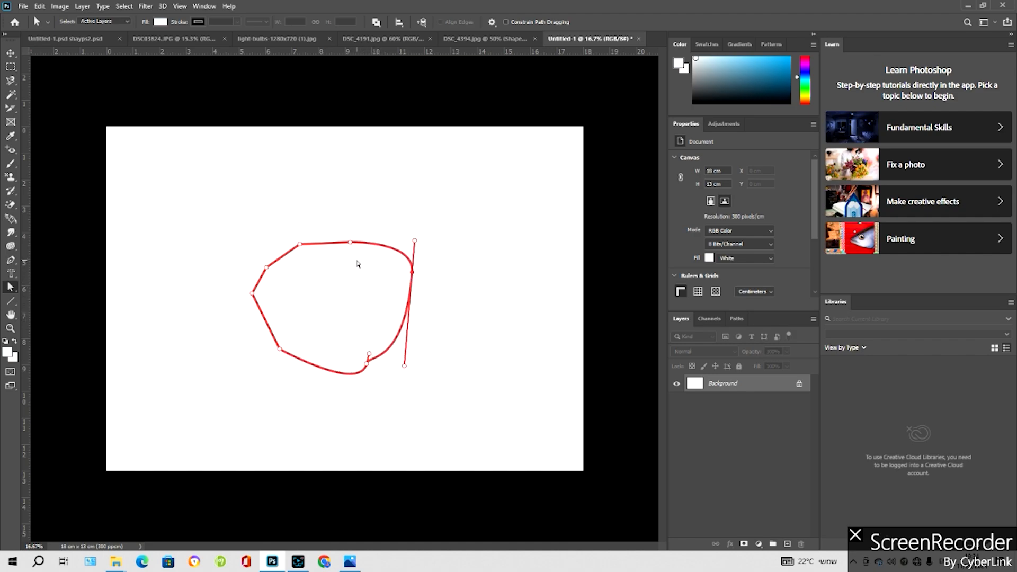
Pull the path's top, upper-left, leftmost and lower-left anchor points farther outward to enlarge the outline
{"action": "left_click_drag", "start_coordinate": [349, 243], "coordinate": [351, 212]}
{"action": "left_click_drag", "start_coordinate": [294, 253], "coordinate": [270, 235]}
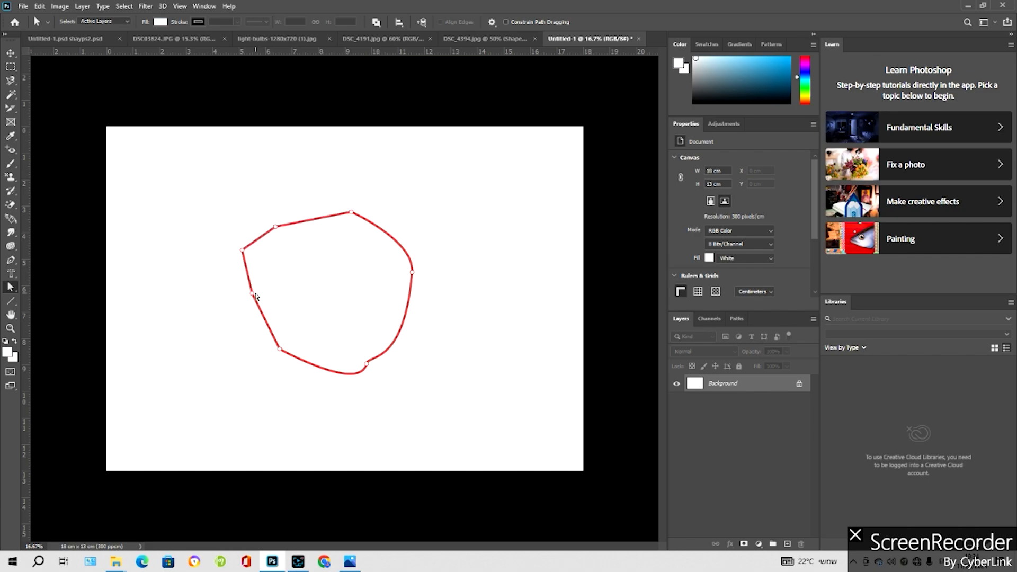
{"action": "left_click_drag", "start_coordinate": [253, 294], "coordinate": [212, 308]}
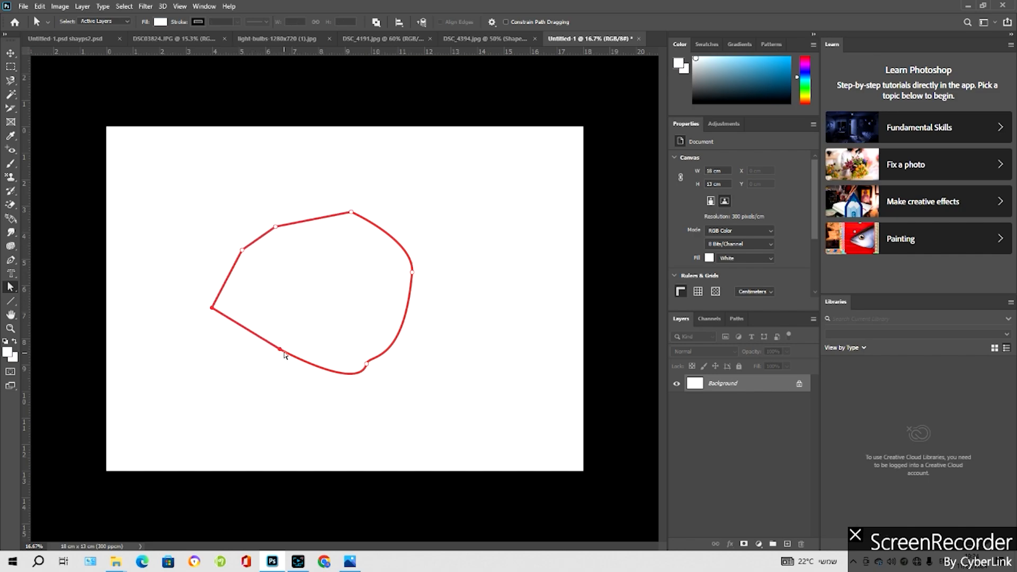
{"action": "left_click_drag", "start_coordinate": [283, 351], "coordinate": [282, 382]}
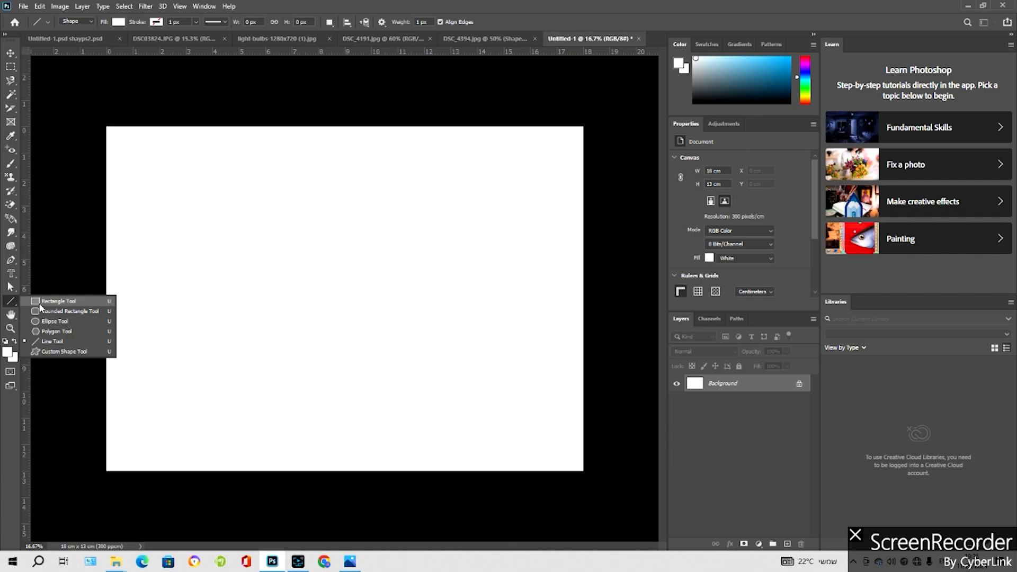
Draw a rectangle shape about 3066 by 1902 px across the middle of the canvas with the Rectangle Tool
{"action": "left_click", "coordinate": [41, 302]}
{"action": "left_click_drag", "start_coordinate": [240, 198], "coordinate": [512, 366]}
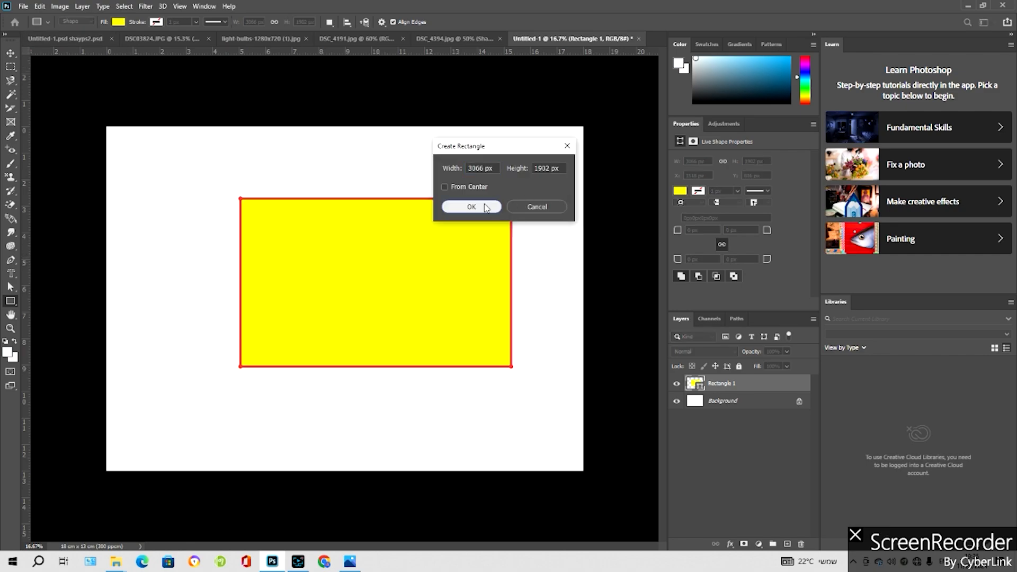
{"action": "left_click", "coordinate": [467, 206]}
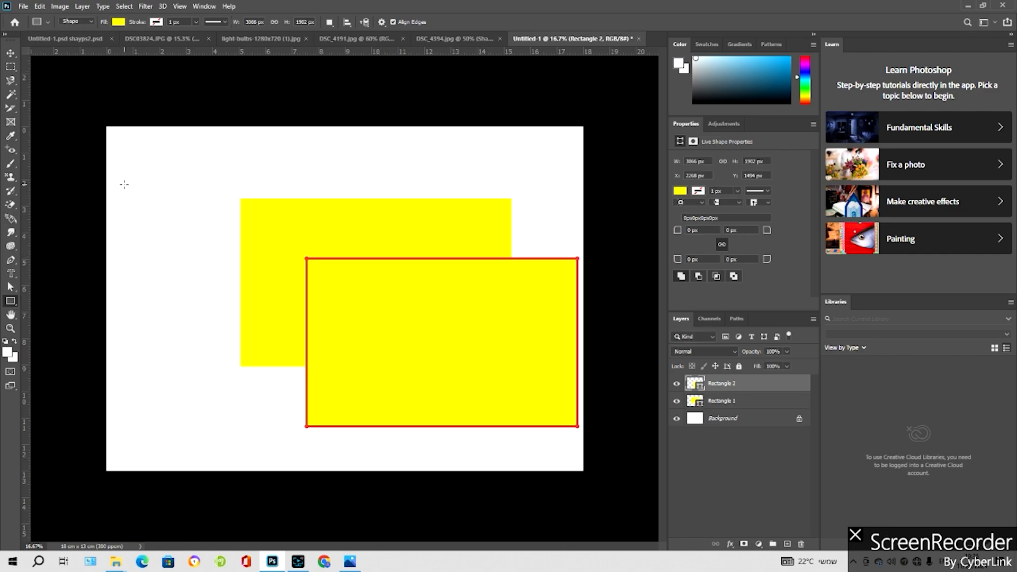
{"action": "key", "text": "ctrl+z"}
{"action": "key", "text": "ctrl+z"}
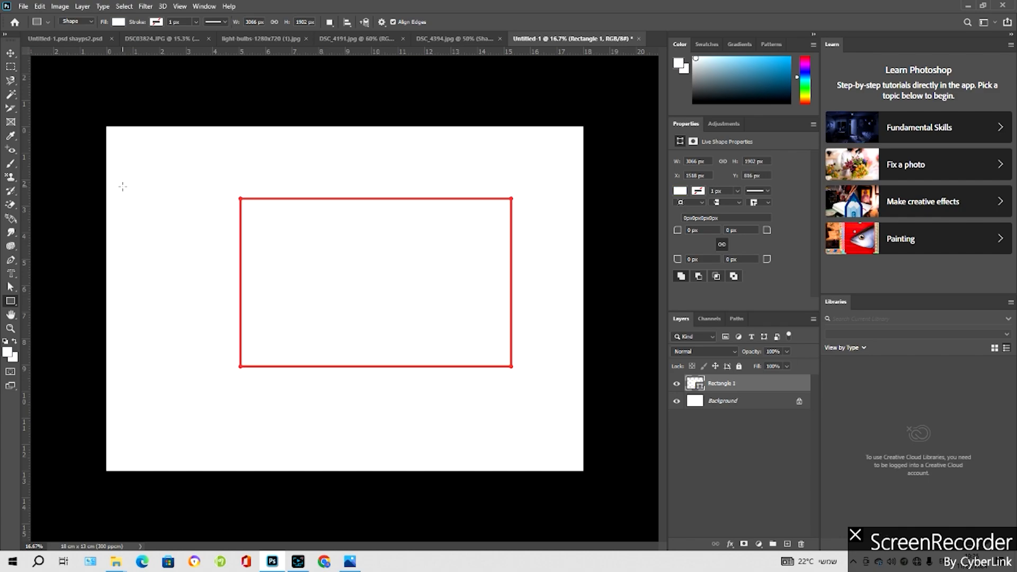
Draw a rounded rectangle about 1578 by 894 px with a 10 px corner radius inside the larger rectangle
{"action": "right_click", "coordinate": [17, 301]}
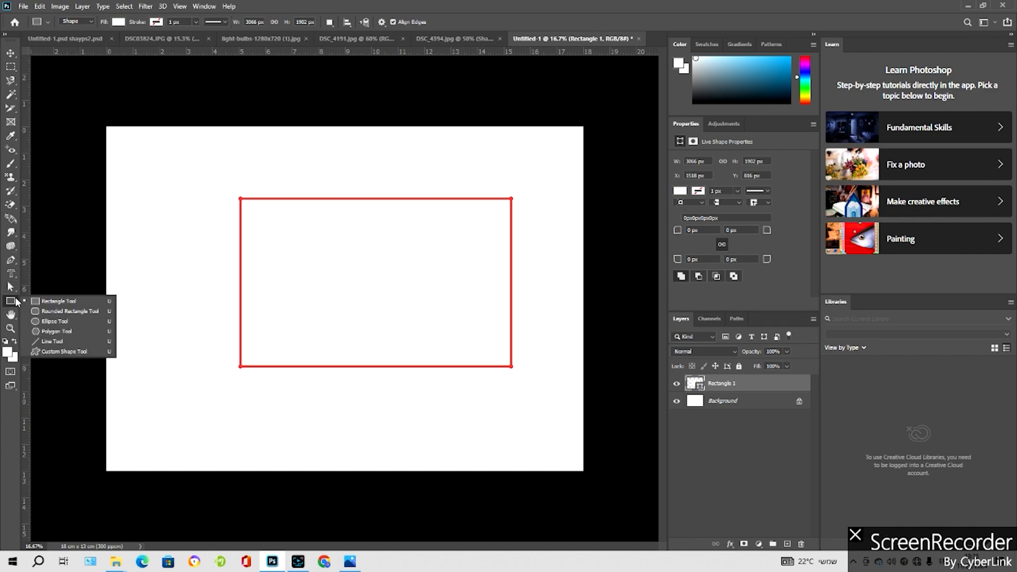
{"action": "left_click", "coordinate": [42, 311]}
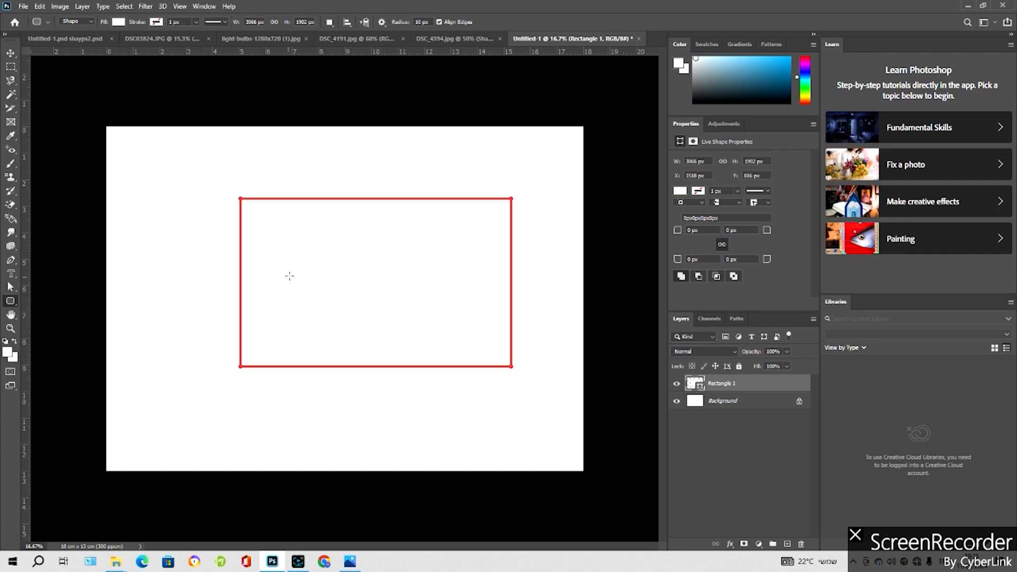
{"action": "left_click_drag", "start_coordinate": [324, 247], "coordinate": [465, 325]}
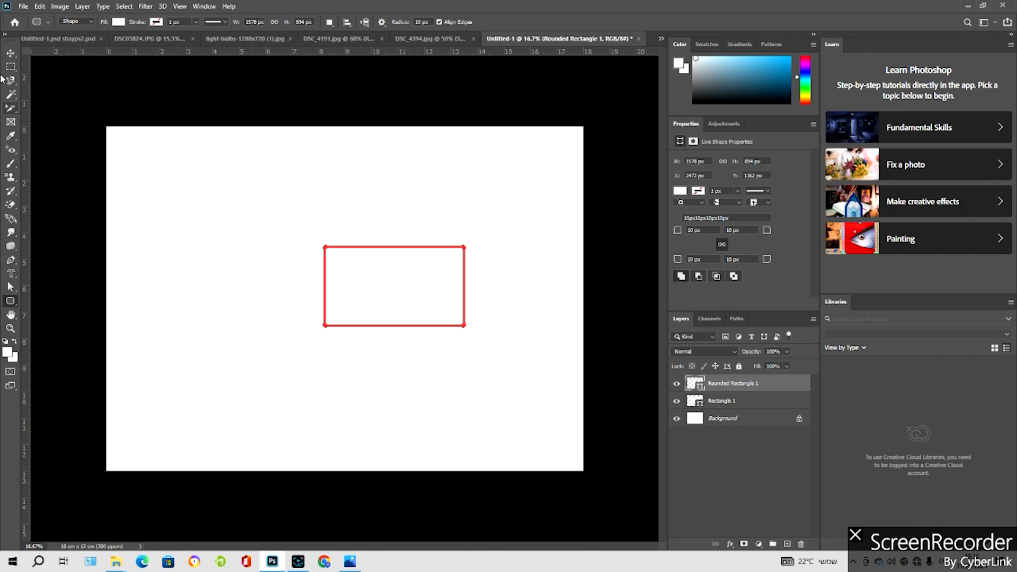
Draw a tall ellipse shape about 1302 by 2022 px on the canvas, left of the rounded rectangle
{"action": "right_click", "coordinate": [10, 300]}
{"action": "left_click", "coordinate": [47, 320]}
{"action": "left_click_drag", "start_coordinate": [168, 217], "coordinate": [284, 397]}
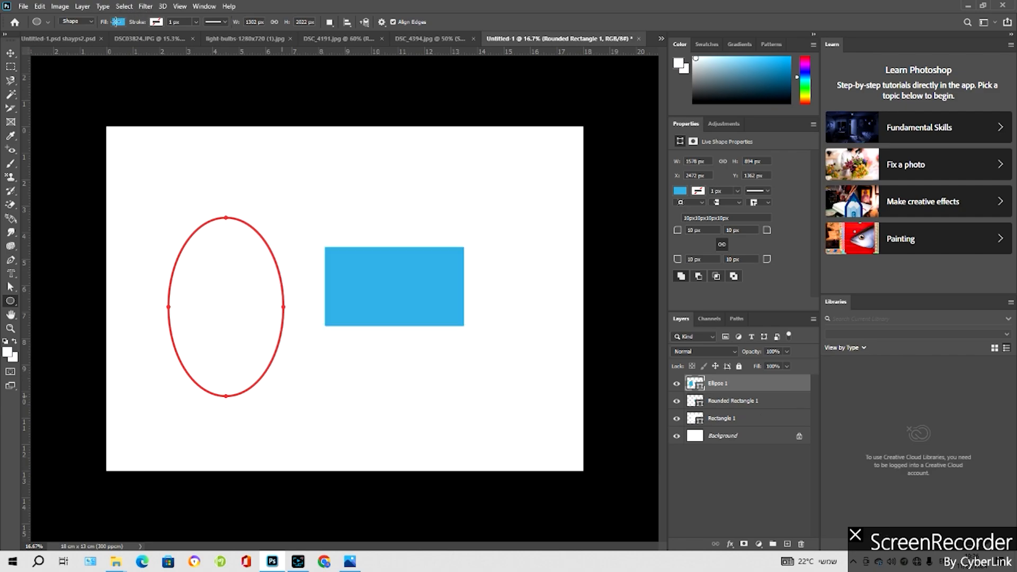
Set the ellipse's fill to bright green from the recently used colours and dismiss the ellipse creation prompt
{"action": "left_click", "coordinate": [118, 21]}
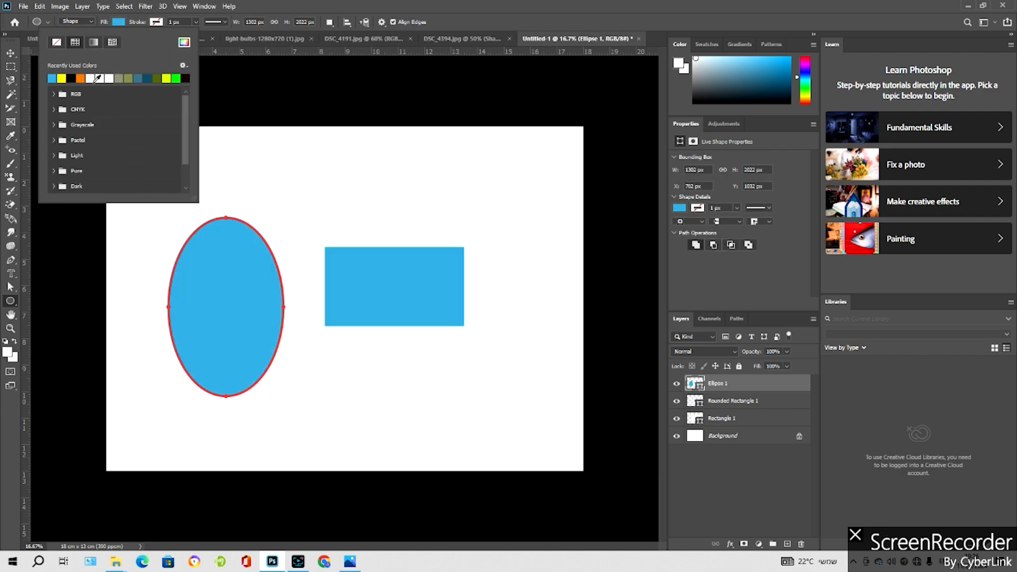
{"action": "left_click", "coordinate": [176, 77]}
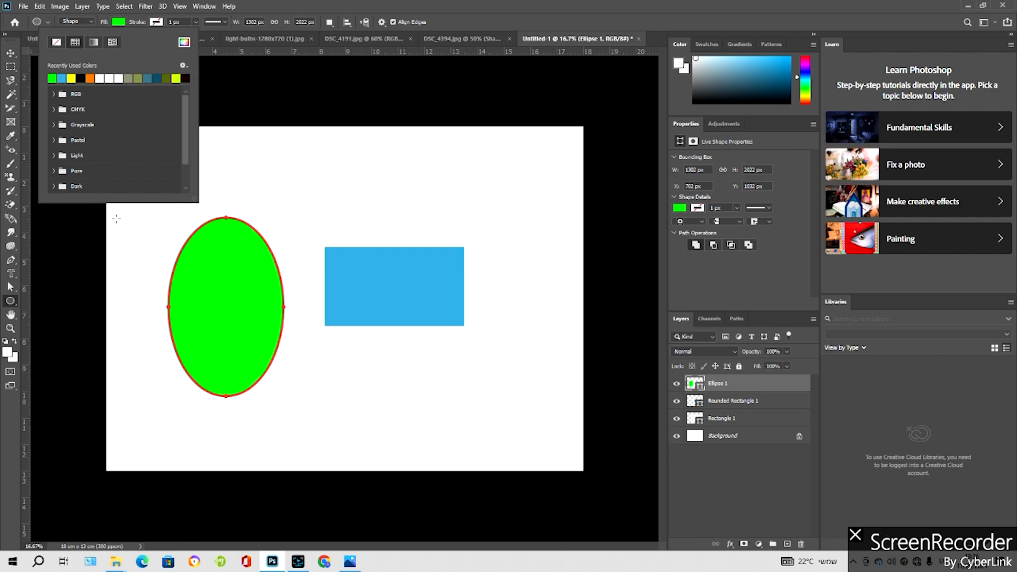
{"action": "left_click", "coordinate": [91, 227]}
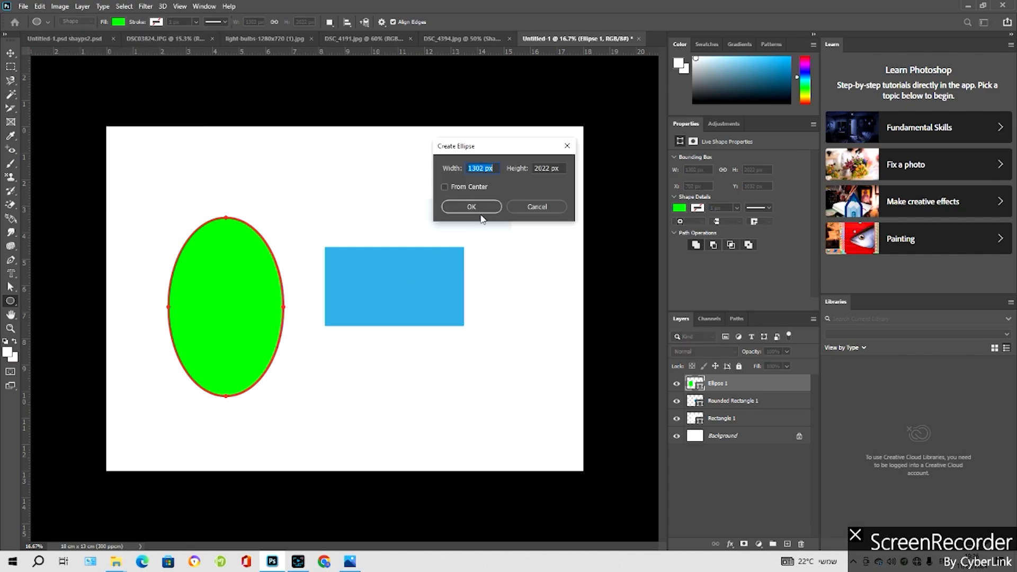
{"action": "left_click", "coordinate": [537, 210]}
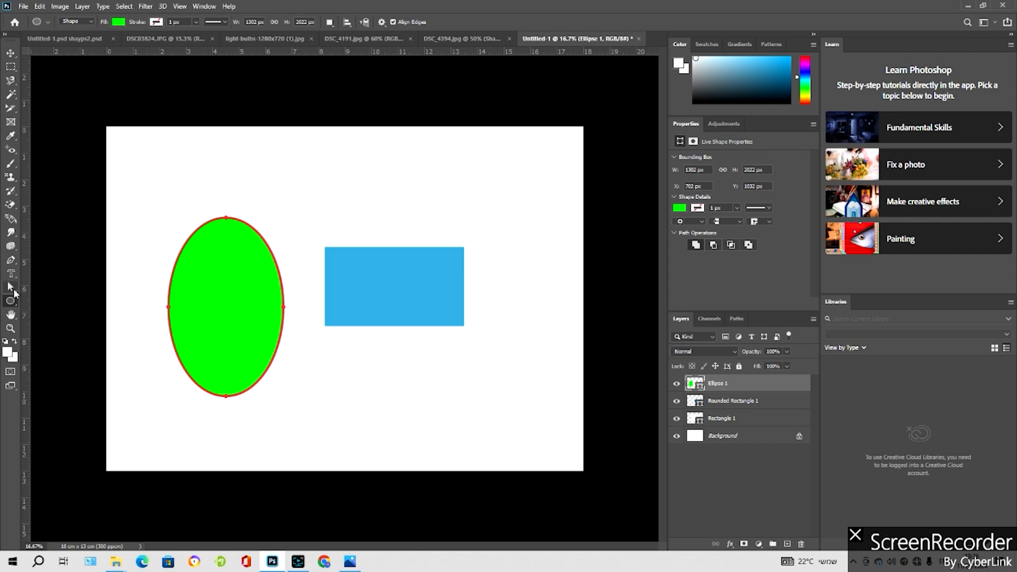
Draw a five-sided polygon about 2081 by 2167 px over the canvas's lower middle, overlapping the ellipse and rounded rectangle
{"action": "right_click", "coordinate": [11, 300]}
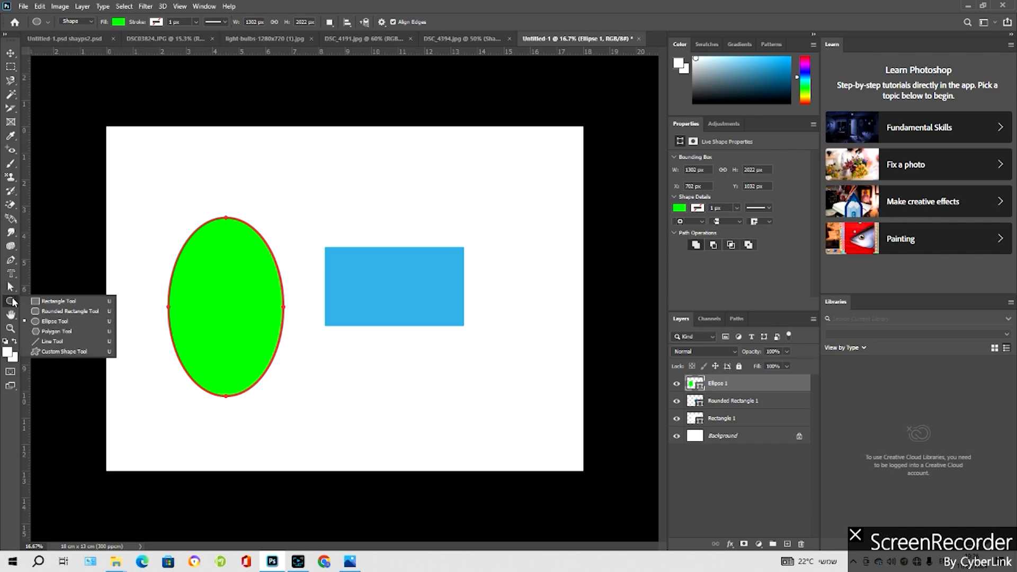
{"action": "left_click", "coordinate": [53, 331]}
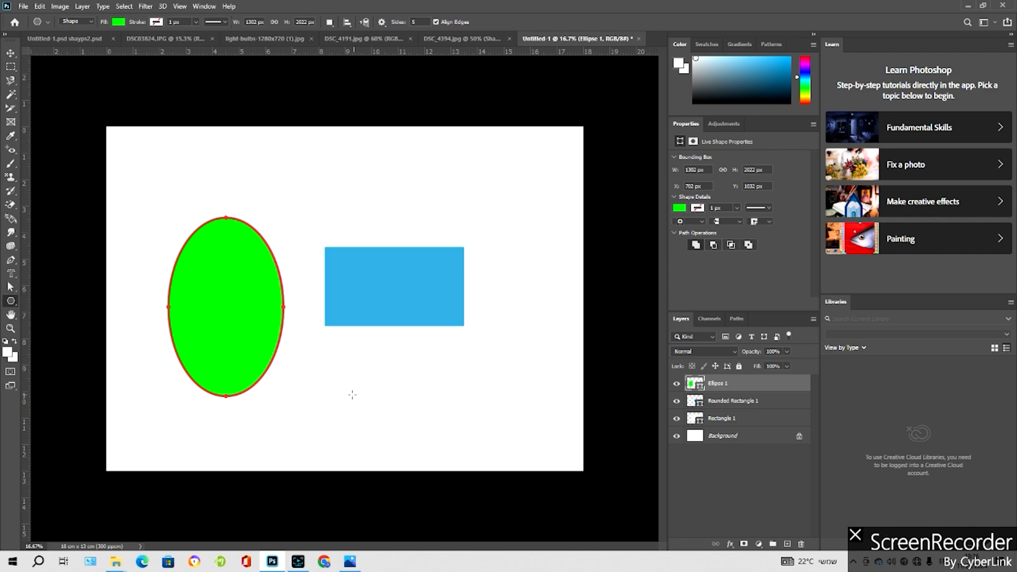
{"action": "left_click_drag", "start_coordinate": [342, 376], "coordinate": [426, 432]}
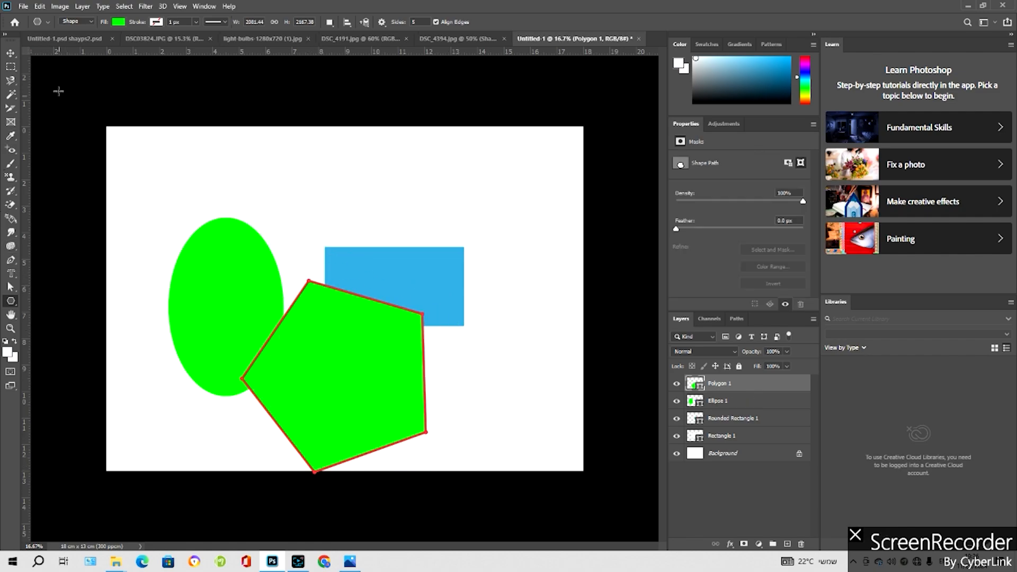
Try black as the pentagon's fill, settle on cyan from the RGB swatches, and switch to the Move tool
{"action": "left_click", "coordinate": [117, 22]}
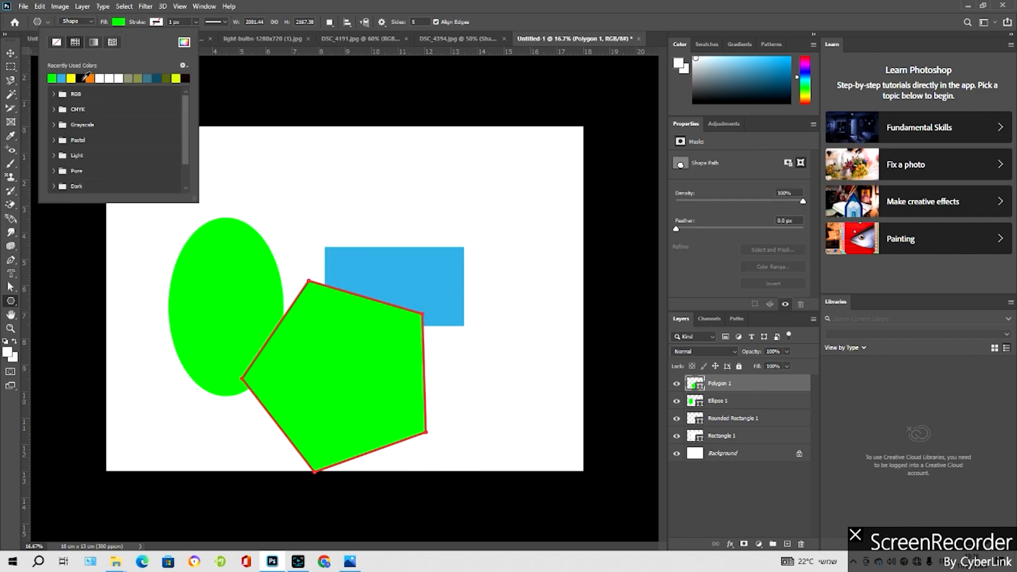
{"action": "left_click", "coordinate": [83, 78]}
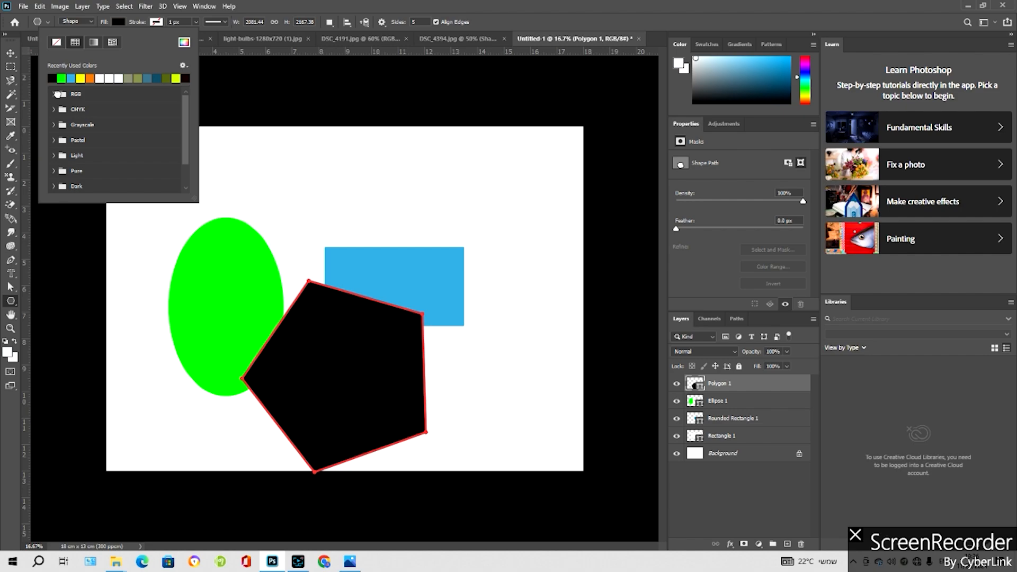
{"action": "left_click", "coordinate": [55, 95]}
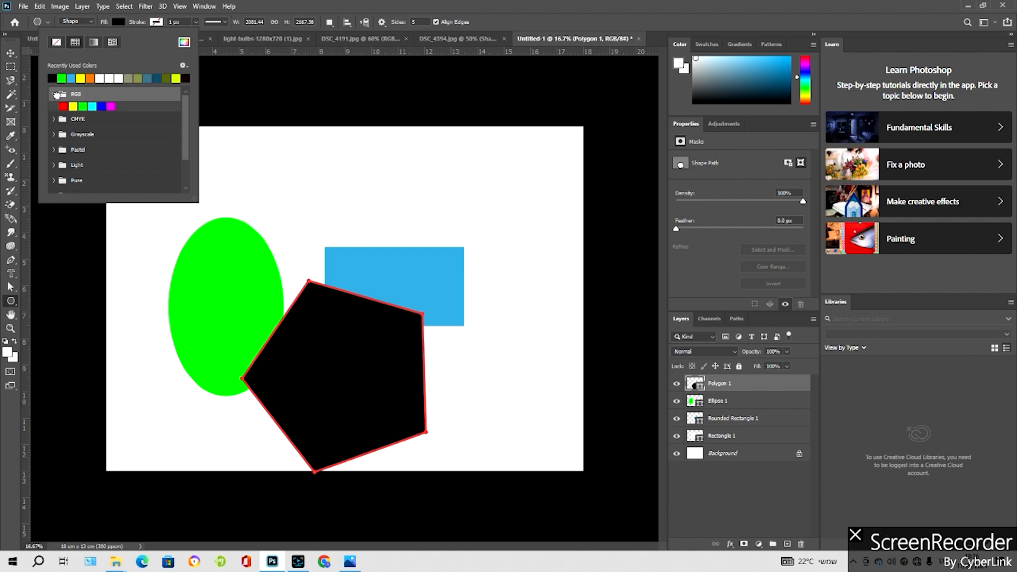
{"action": "left_click", "coordinate": [93, 106]}
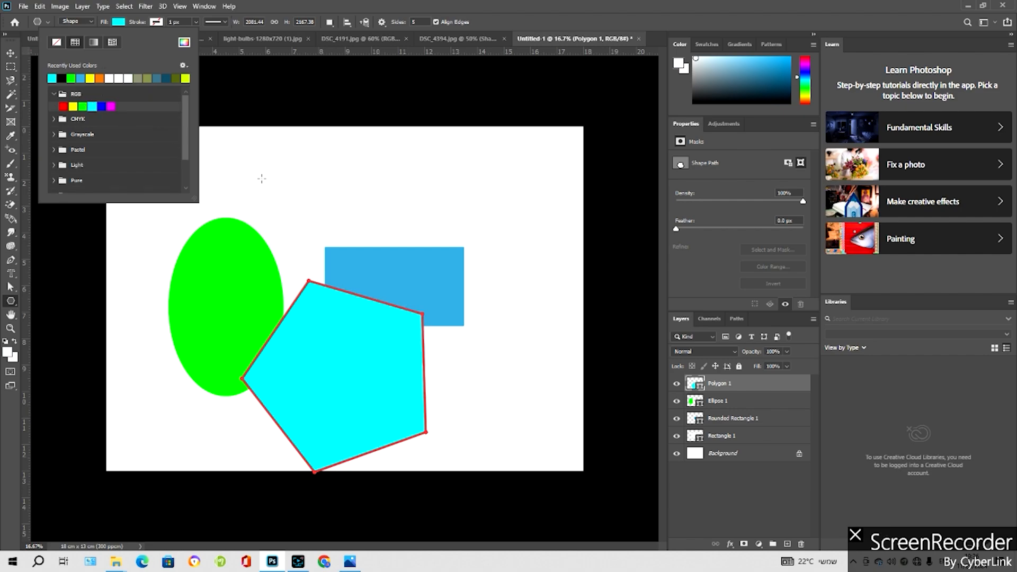
{"action": "left_click", "coordinate": [11, 53]}
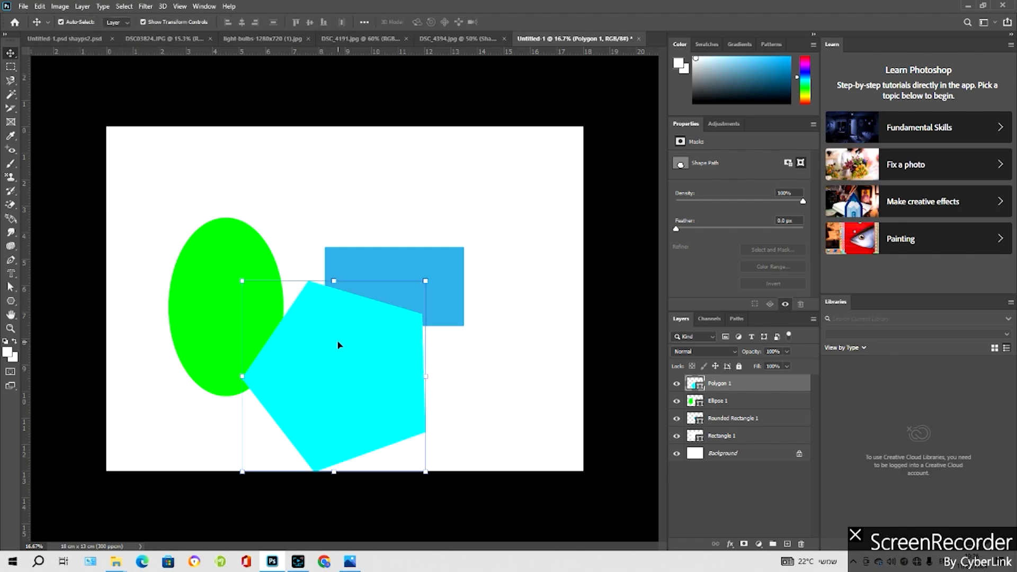
Move the cyan pentagon to the canvas's upper-left corner, scale it down to about 60%, and apply the transform
{"action": "left_click_drag", "start_coordinate": [339, 345], "coordinate": [187, 165]}
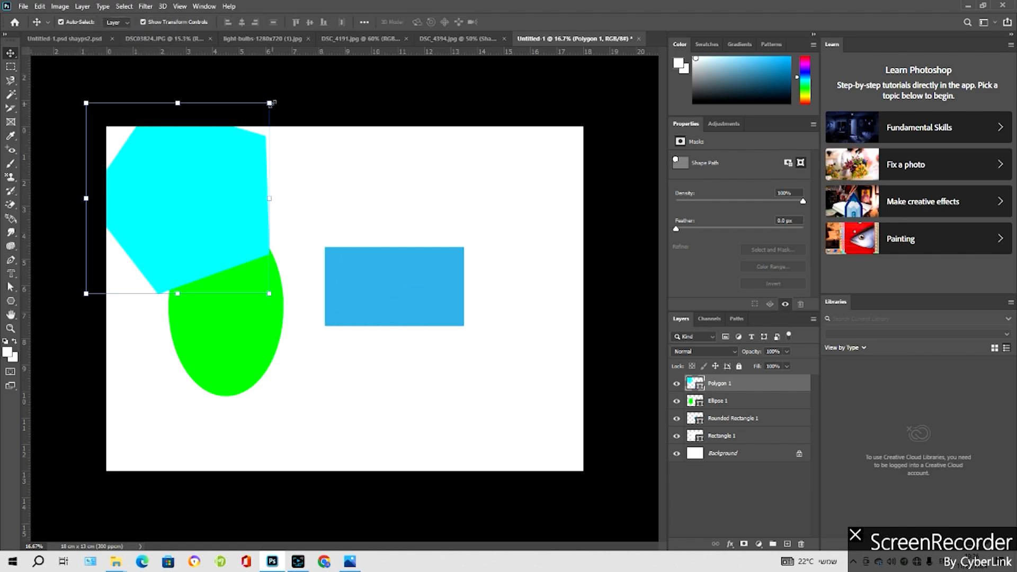
{"action": "left_click_drag", "start_coordinate": [270, 103], "coordinate": [209, 152]}
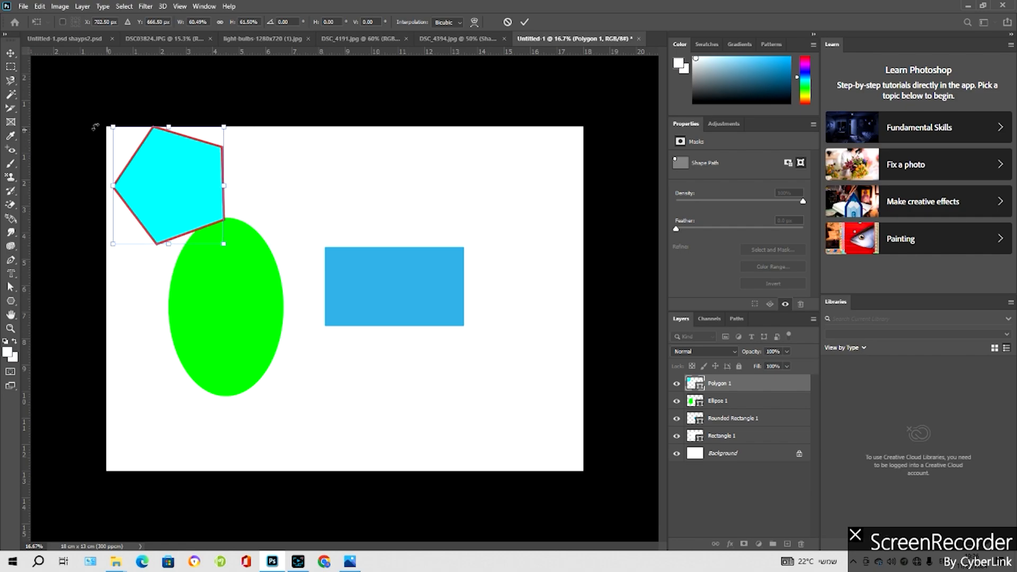
{"action": "left_click", "coordinate": [10, 66]}
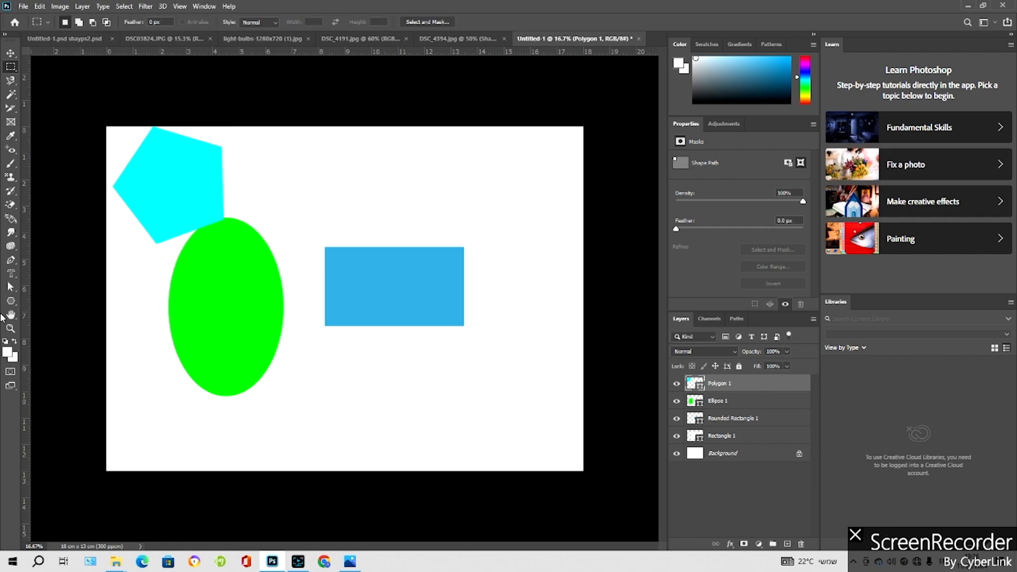
Draw a slanted line shape about 805 by 2376 px across the blue rectangle with the Line tool
{"action": "left_click", "coordinate": [11, 301]}
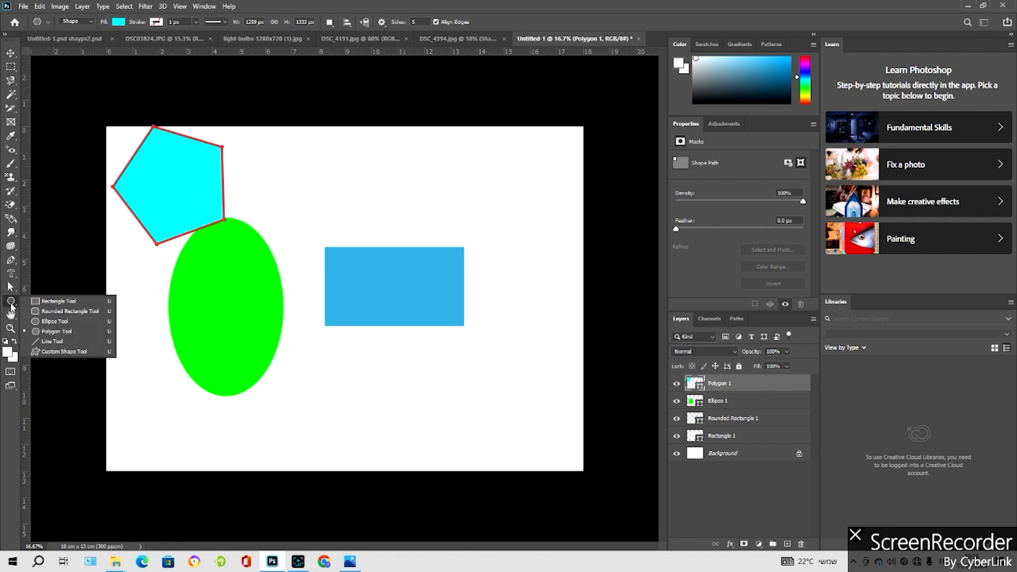
{"action": "left_click", "coordinate": [48, 341]}
{"action": "left_click_drag", "start_coordinate": [387, 170], "coordinate": [315, 380]}
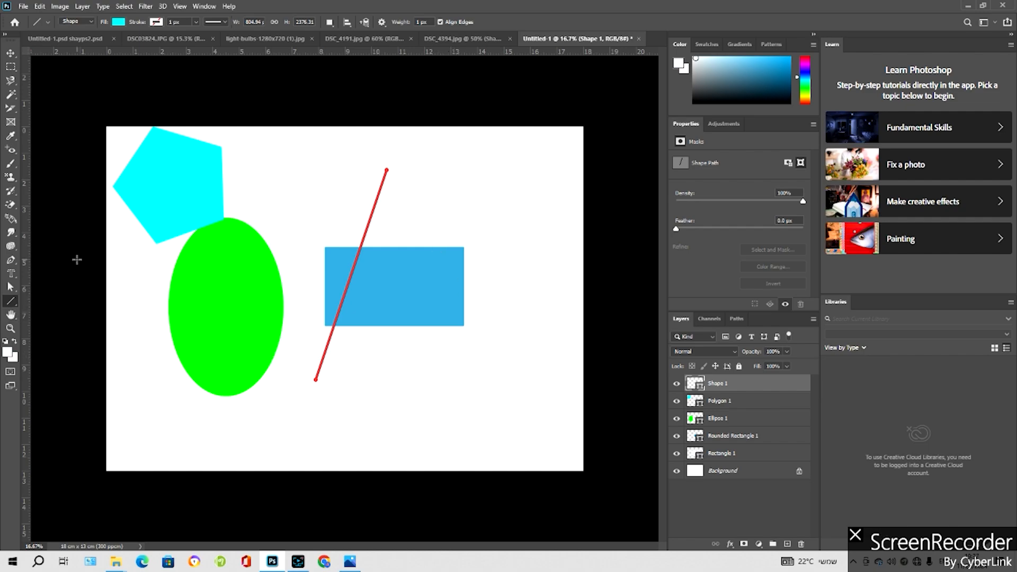
Draw three ostrich custom shapes, about 954, 996 and 504 px wide, across the lower part of the canvas
{"action": "right_click", "coordinate": [11, 306]}
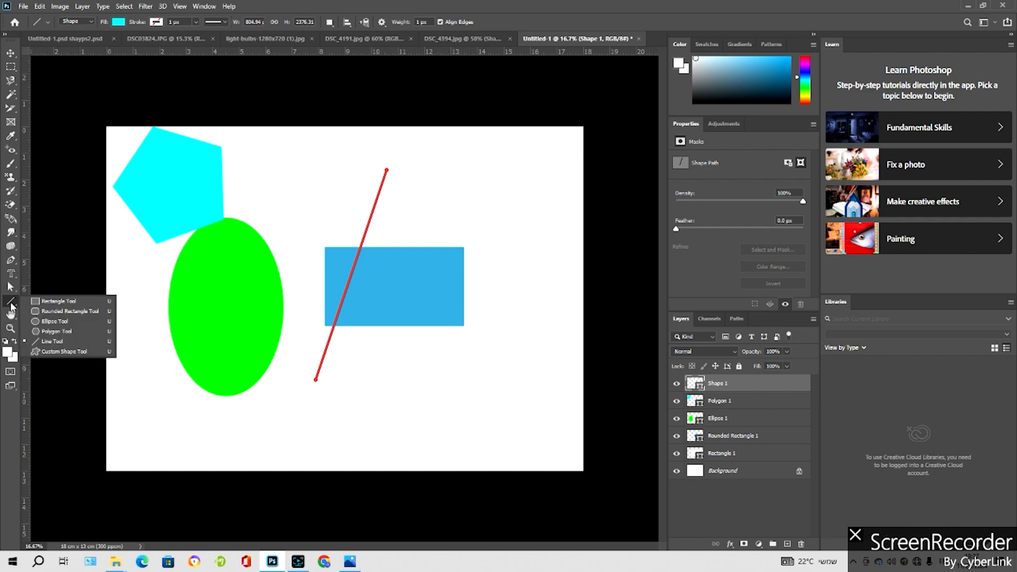
{"action": "left_click", "coordinate": [48, 352]}
{"action": "left_click_drag", "start_coordinate": [328, 460], "coordinate": [416, 402]}
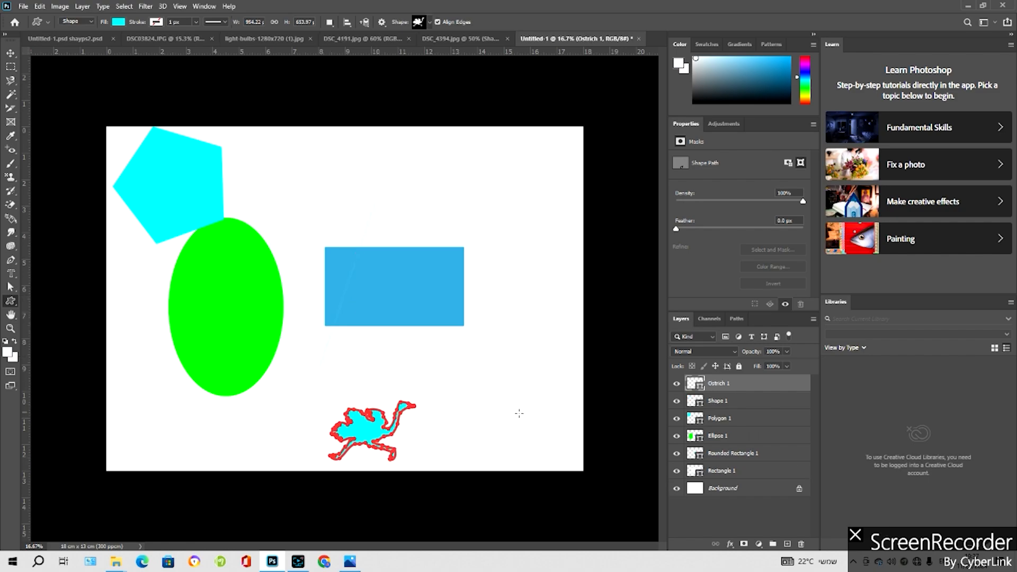
{"action": "left_click_drag", "start_coordinate": [239, 430], "coordinate": [331, 364]}
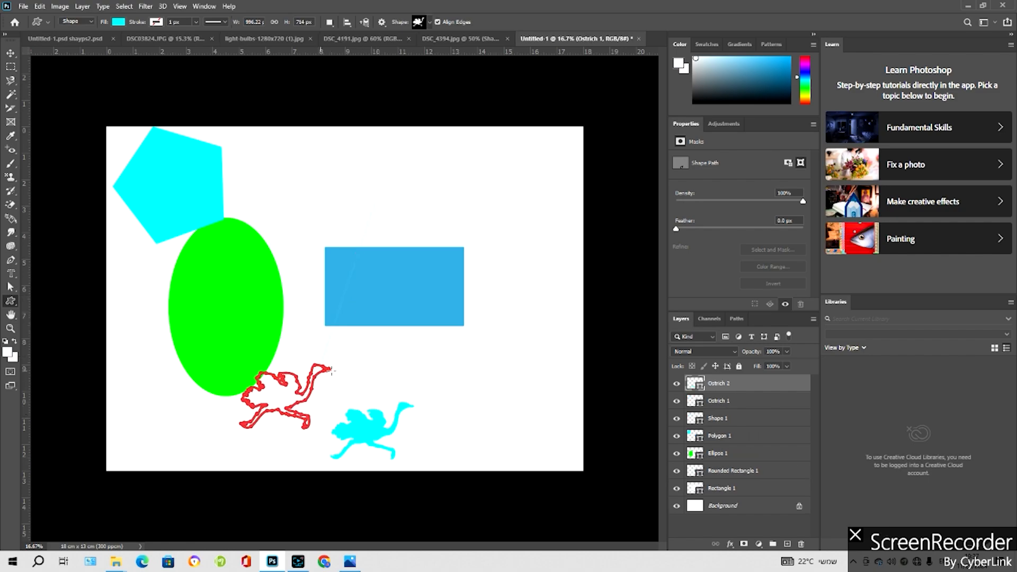
{"action": "left_click_drag", "start_coordinate": [445, 413], "coordinate": [495, 334]}
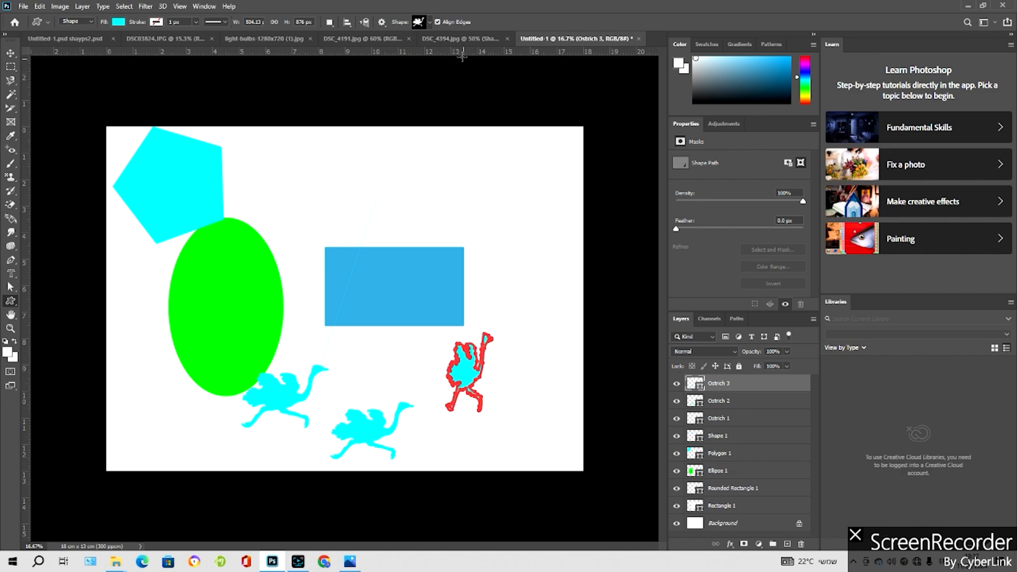
Choose the flower custom shape and draw it about 1835 by 1283 px over the green ellipse's lower end
{"action": "left_click", "coordinate": [430, 22]}
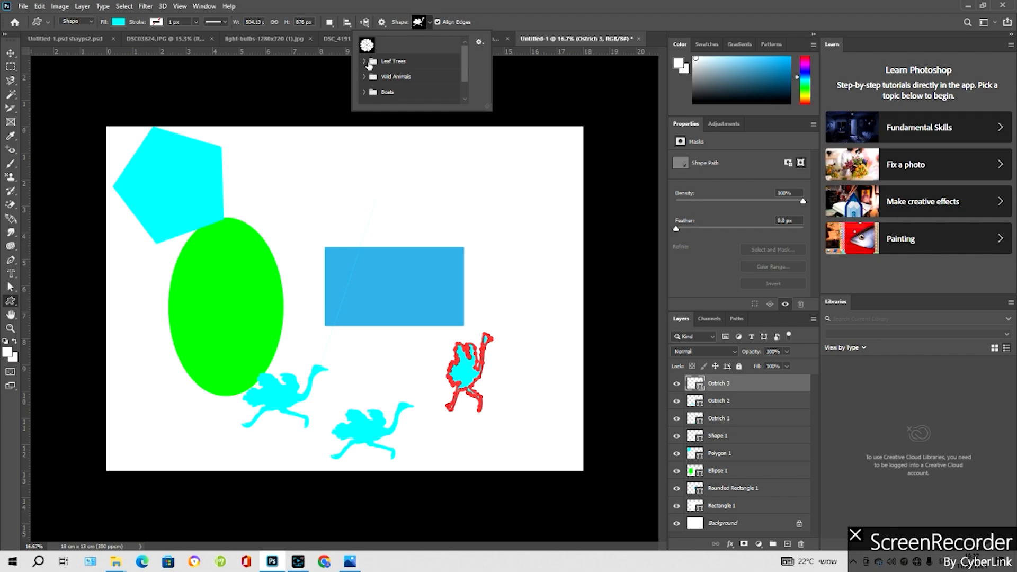
{"action": "left_click", "coordinate": [365, 62]}
{"action": "left_click", "coordinate": [366, 45]}
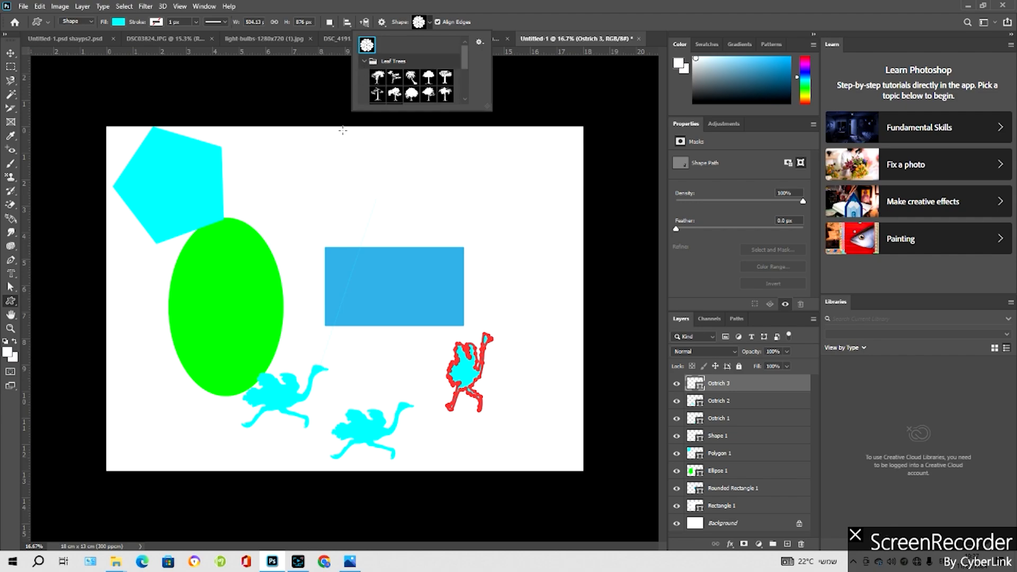
{"action": "mouse_move", "coordinate": [146, 332]}
{"action": "left_mouse_down"}
{"action": "mouse_move", "coordinate": [192, 403]}
{"action": "mouse_move", "coordinate": [312, 446]}
{"action": "left_mouse_up"}
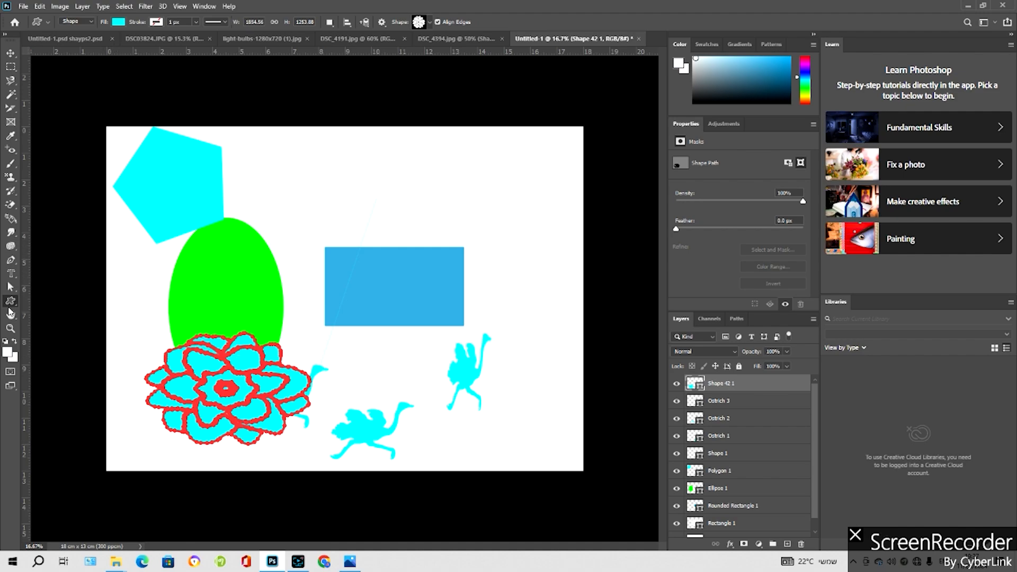
{"action": "right_click", "coordinate": [10, 306]}
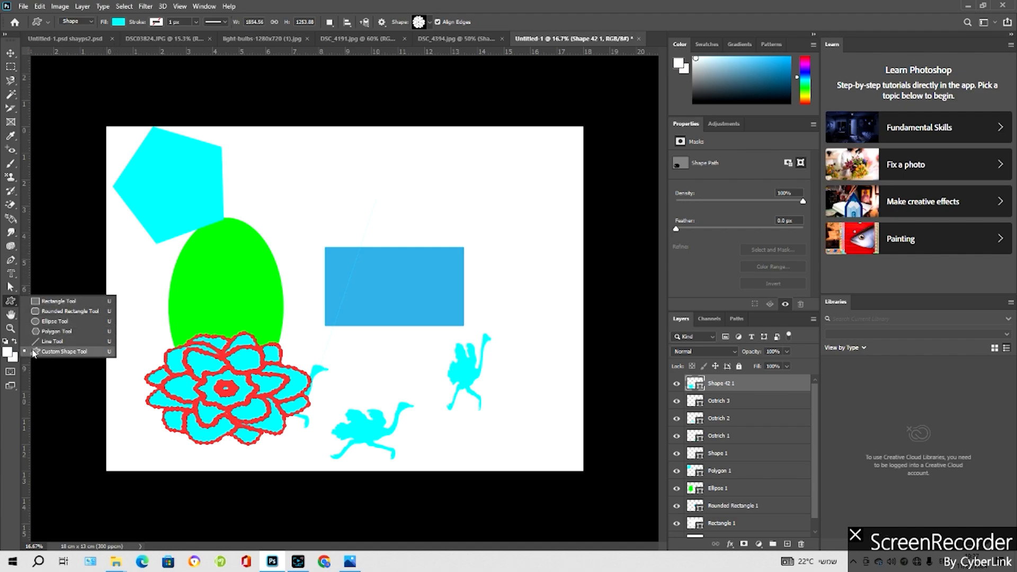
{"action": "left_click", "coordinate": [33, 354]}
Tilt the jar photo's view to about 20° with the Rotate View tool and bring it back to about 1°
{"action": "right_click", "coordinate": [11, 303]}
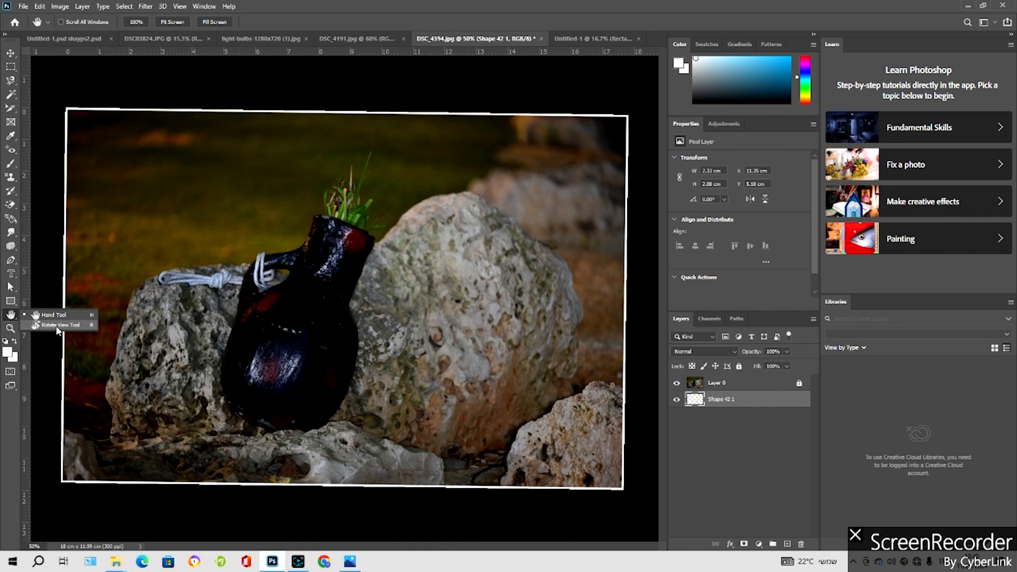
{"action": "left_click", "coordinate": [57, 325]}
{"action": "left_click_drag", "start_coordinate": [379, 292], "coordinate": [203, 189]}
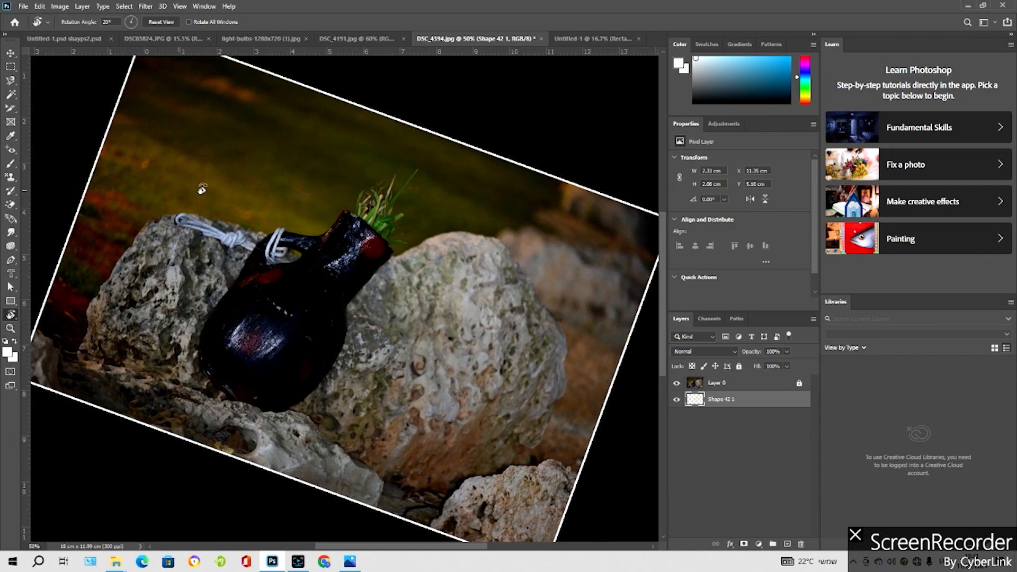
{"action": "left_click_drag", "start_coordinate": [649, 242], "coordinate": [631, 219]}
{"action": "left_click_drag", "start_coordinate": [495, 233], "coordinate": [448, 197]}
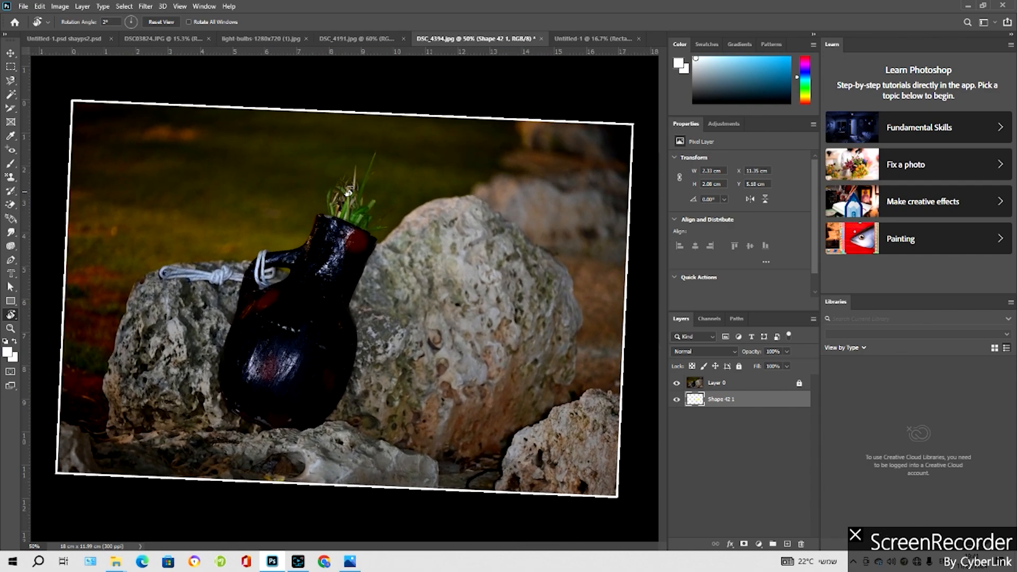
{"action": "left_click_drag", "start_coordinate": [280, 172], "coordinate": [183, 229]}
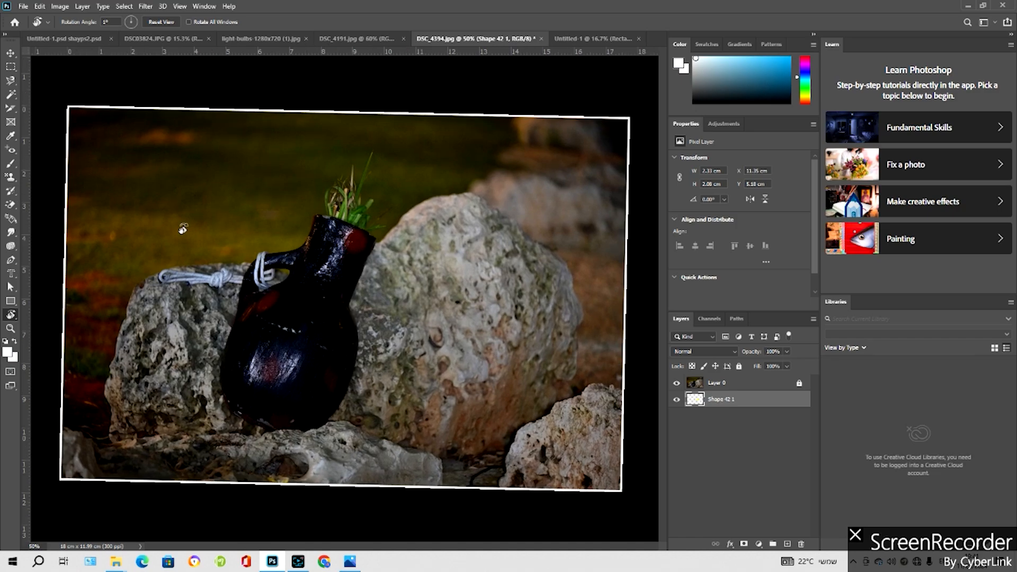
Magnify the jar photo to about 67% with the Zoom tool
{"action": "left_click", "coordinate": [11, 329]}
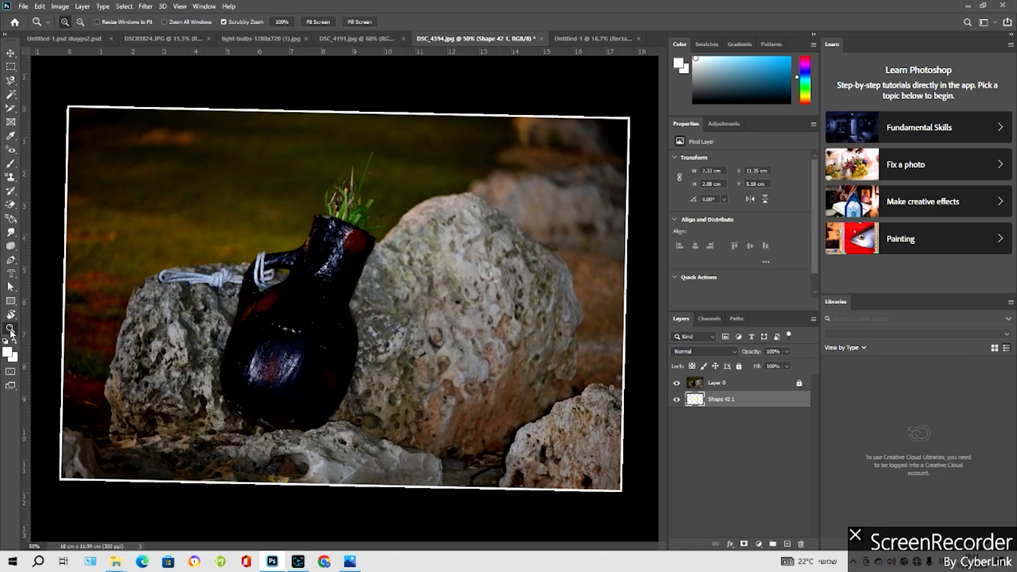
{"action": "mouse_move", "coordinate": [270, 302]}
{"action": "left_mouse_down"}
{"action": "mouse_move", "coordinate": [320, 288]}
{"action": "mouse_move", "coordinate": [235, 291]}
{"action": "mouse_move", "coordinate": [293, 289]}
{"action": "mouse_move", "coordinate": [275, 295]}
{"action": "left_mouse_up"}
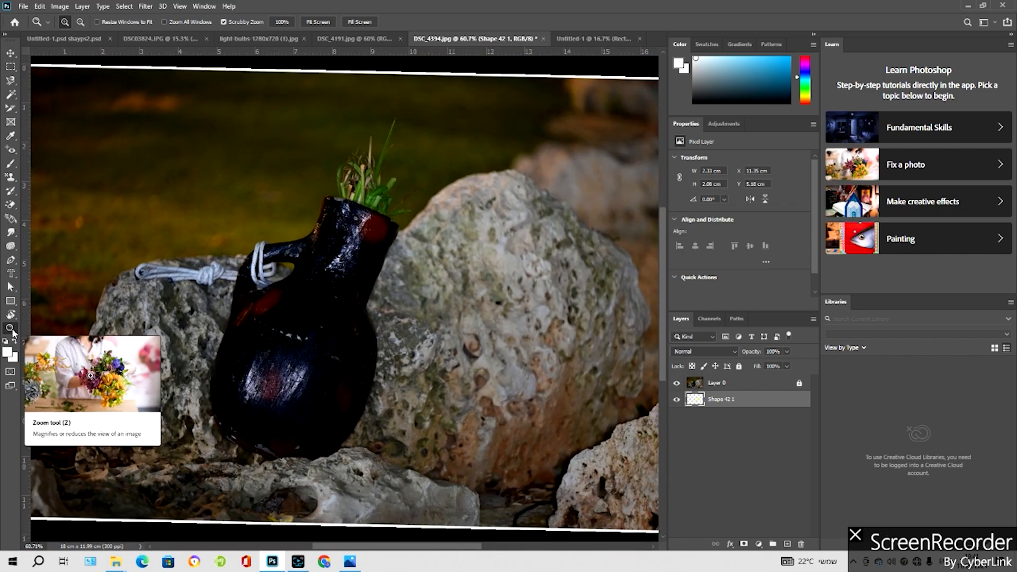
{"action": "left_click_drag", "start_coordinate": [298, 329], "coordinate": [343, 316]}
Tilt the jar photo clockwise with the Rotate View tool and zoom in on the rock to about 71%
{"action": "left_click", "coordinate": [18, 317]}
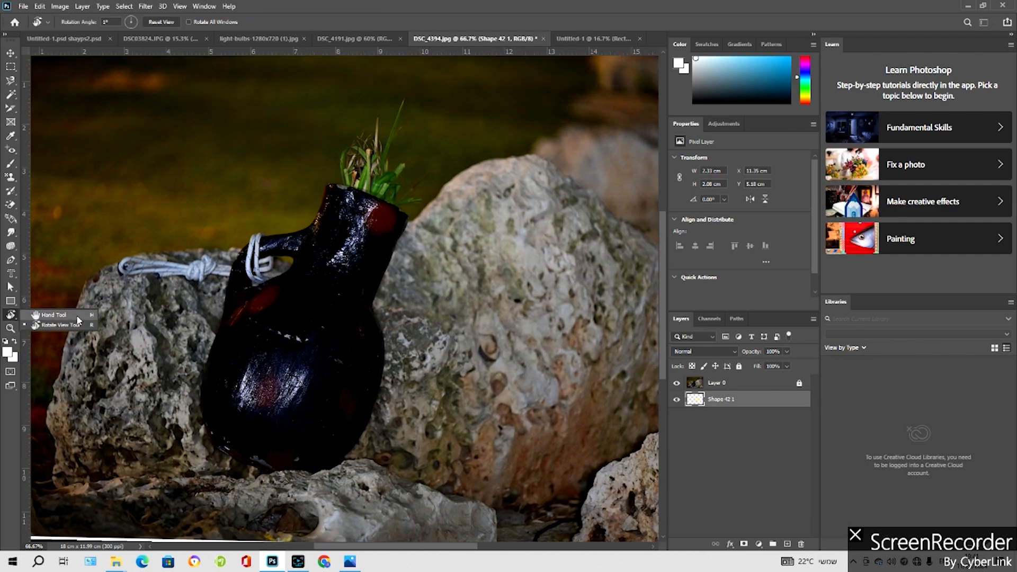
{"action": "left_click", "coordinate": [61, 325]}
{"action": "left_click_drag", "start_coordinate": [299, 342], "coordinate": [136, 352]}
{"action": "left_click", "coordinate": [10, 330]}
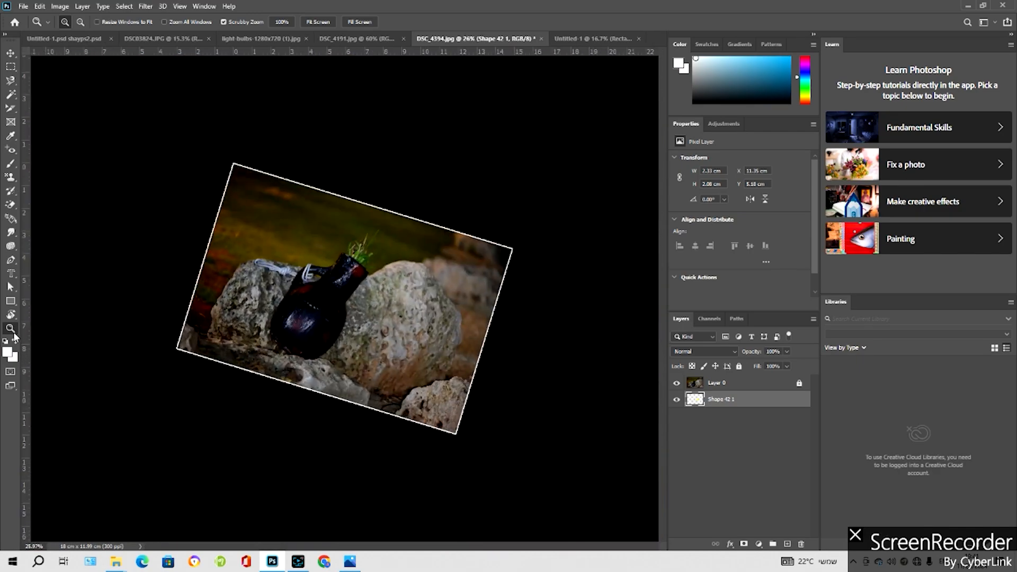
{"action": "left_click_drag", "start_coordinate": [386, 325], "coordinate": [473, 325]}
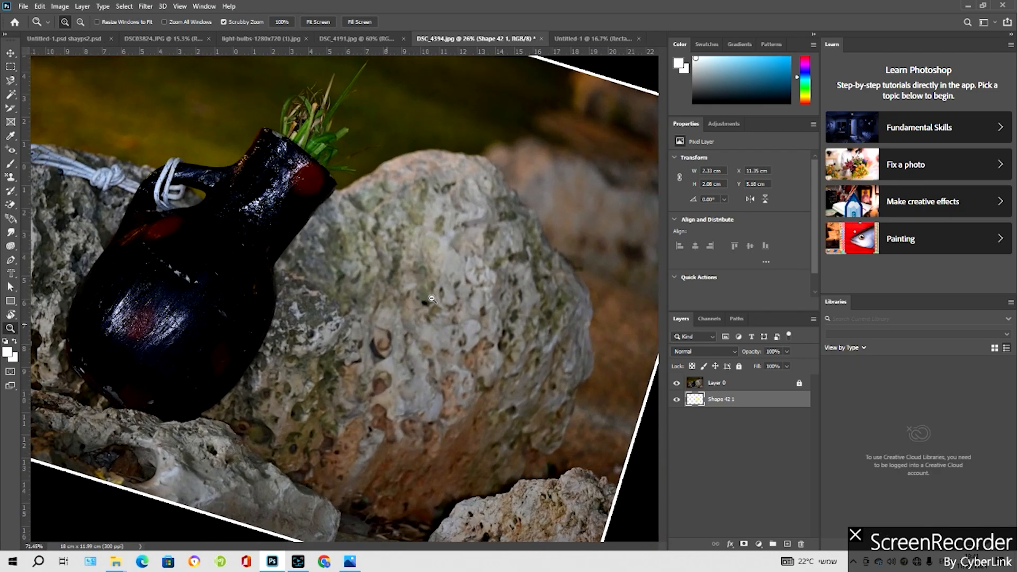
Try near-black 090a0a as the foreground colour and set the colours to white foreground and black background
{"action": "left_click", "coordinate": [8, 353]}
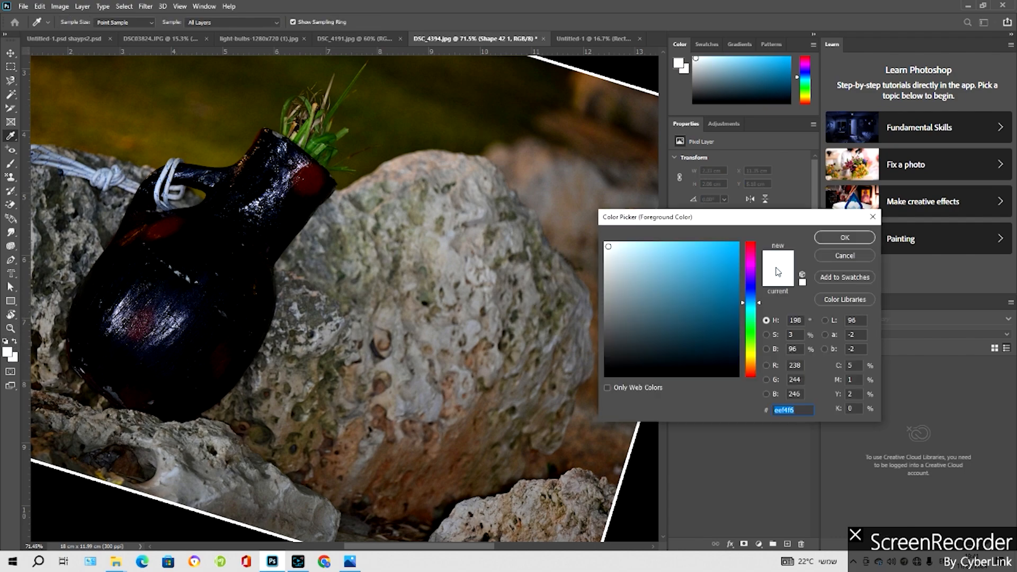
{"action": "left_click", "coordinate": [705, 330]}
{"action": "left_click", "coordinate": [5, 350]}
{"action": "left_click", "coordinate": [611, 371]}
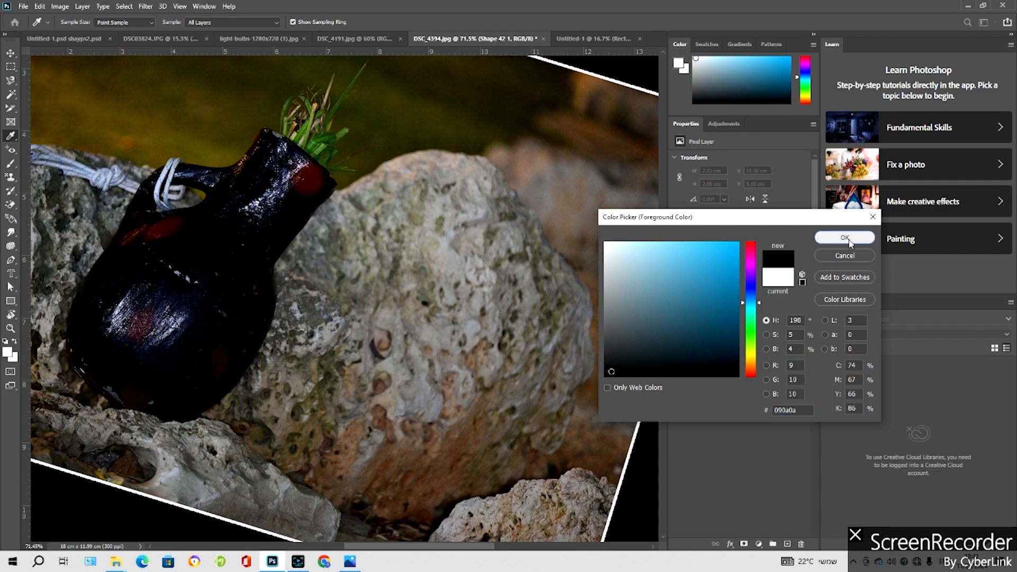
{"action": "left_click", "coordinate": [843, 256]}
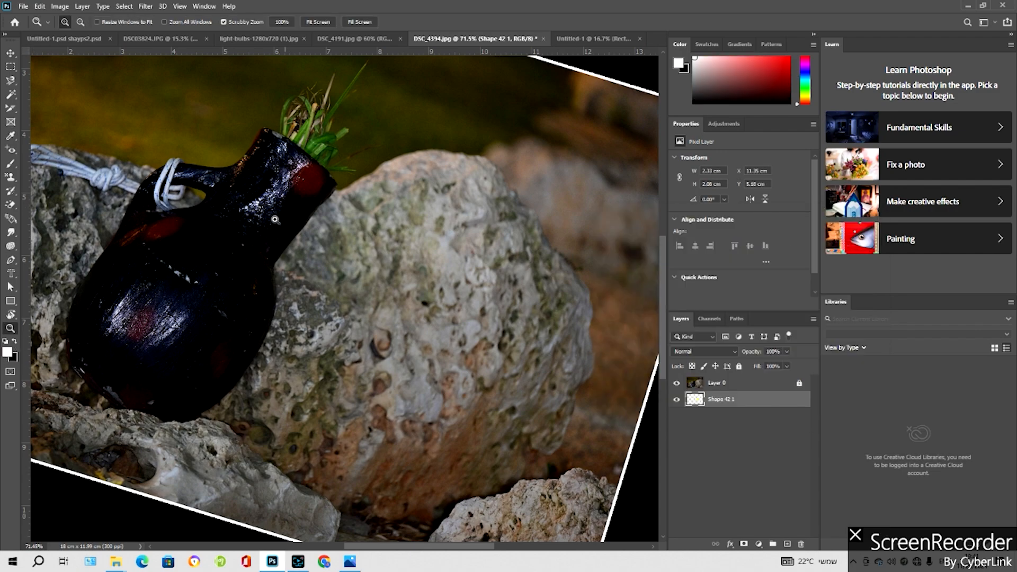